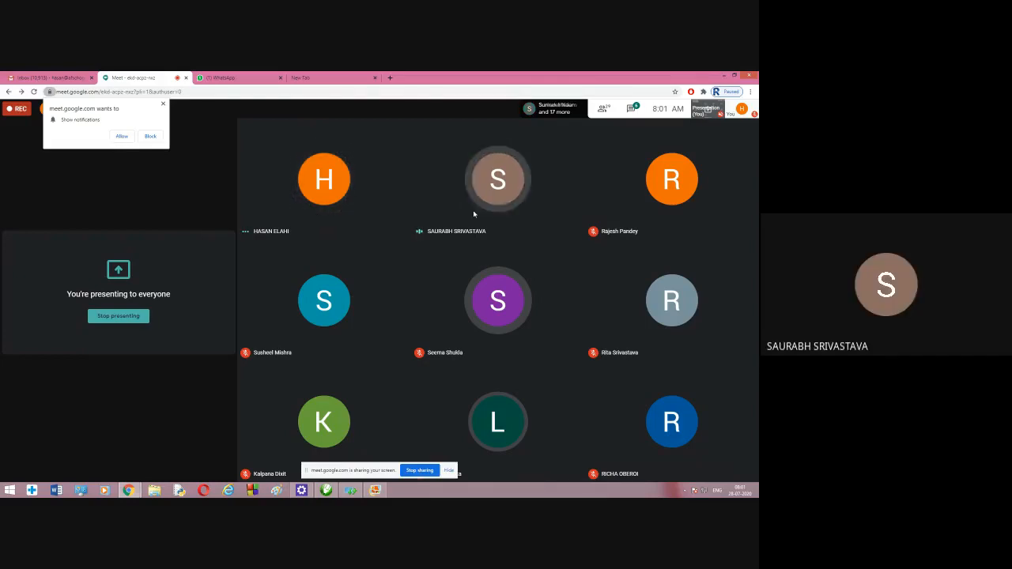
Open Gmail in the empty browser tab.
click(316, 81)
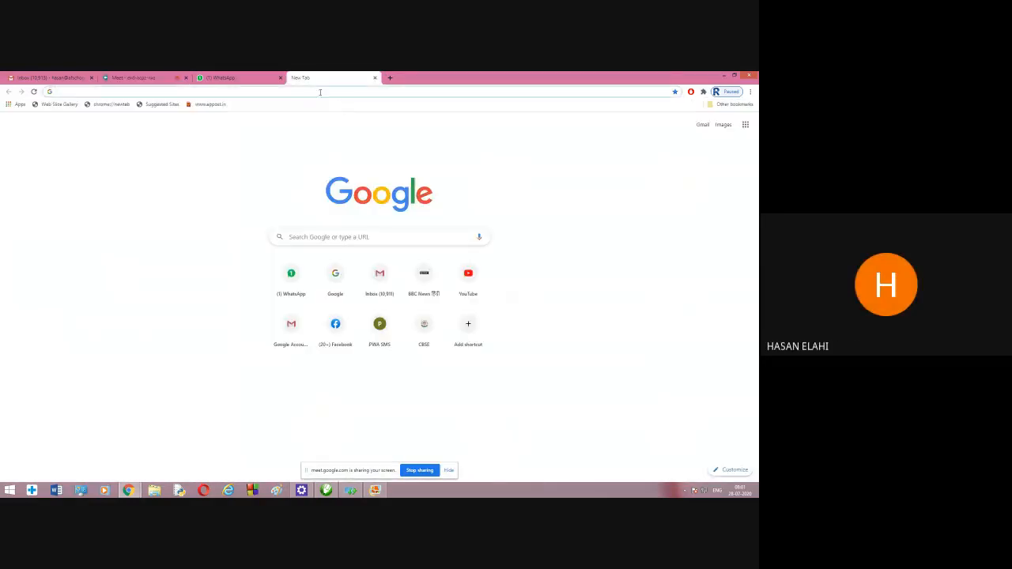
click(320, 92)
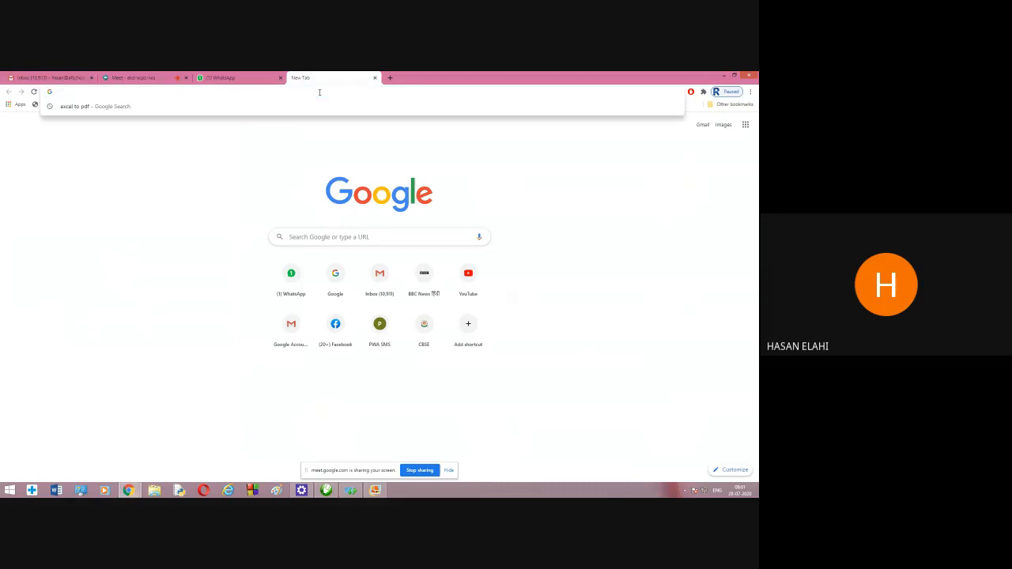
text(GMAIL)
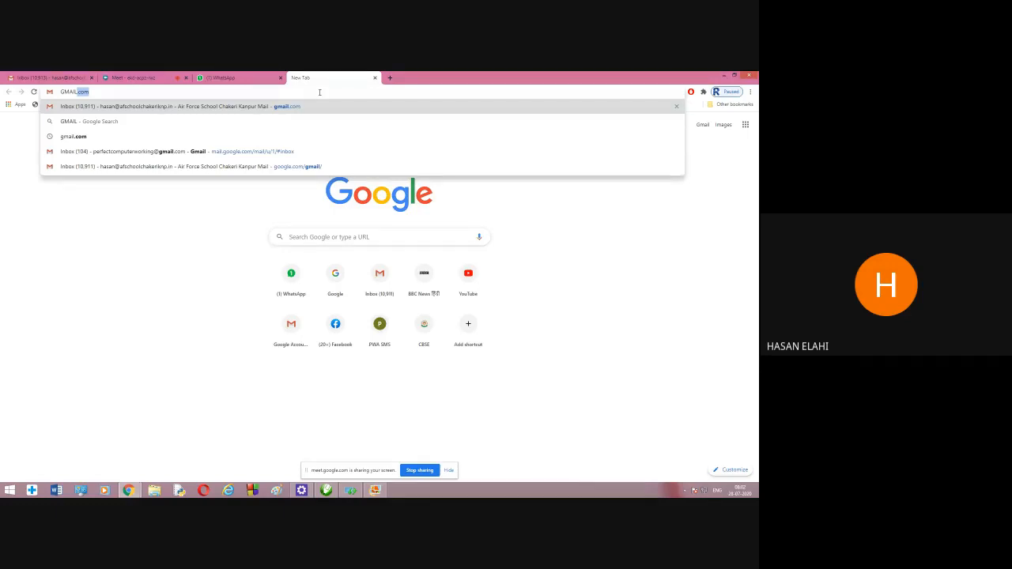
key(Return)
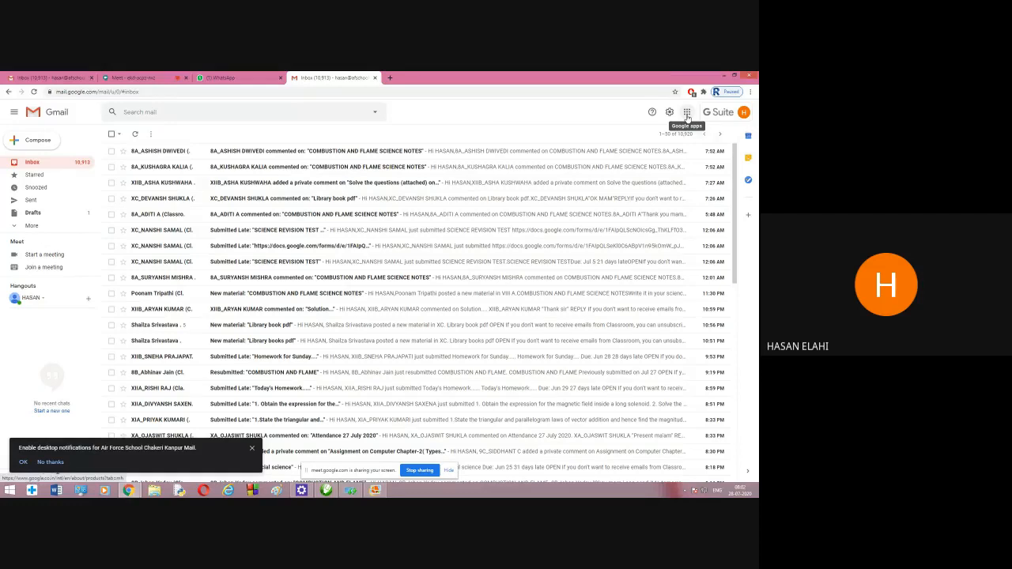
Go to Google Forms from the Google apps and create a new blank form.
click(688, 113)
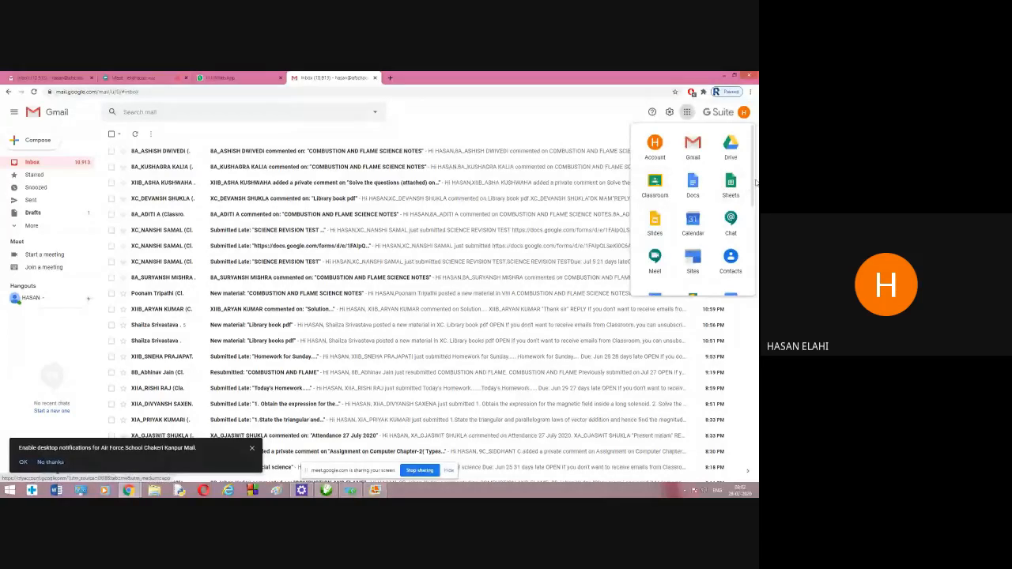
drag(753, 171, 758, 265)
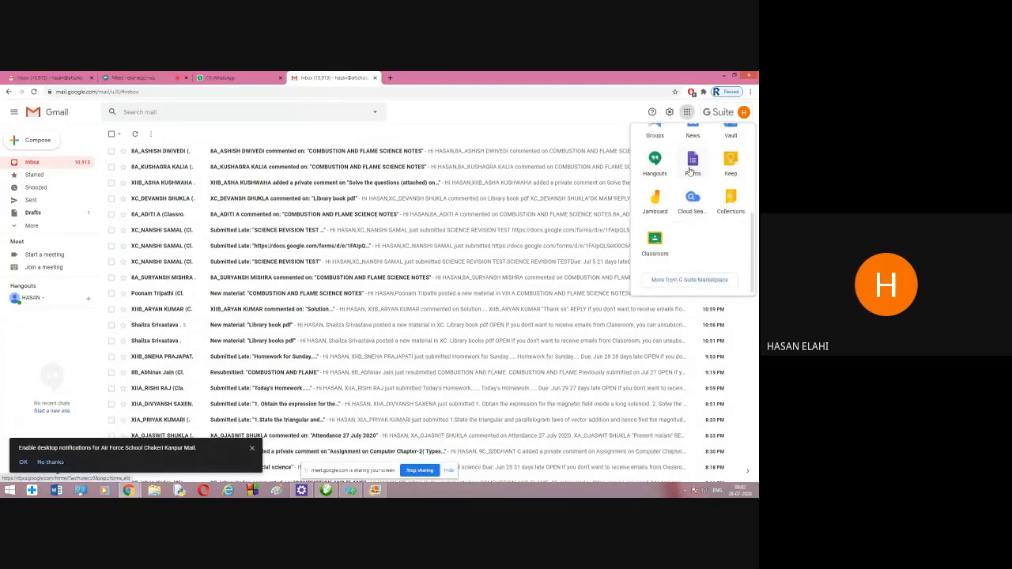
click(692, 170)
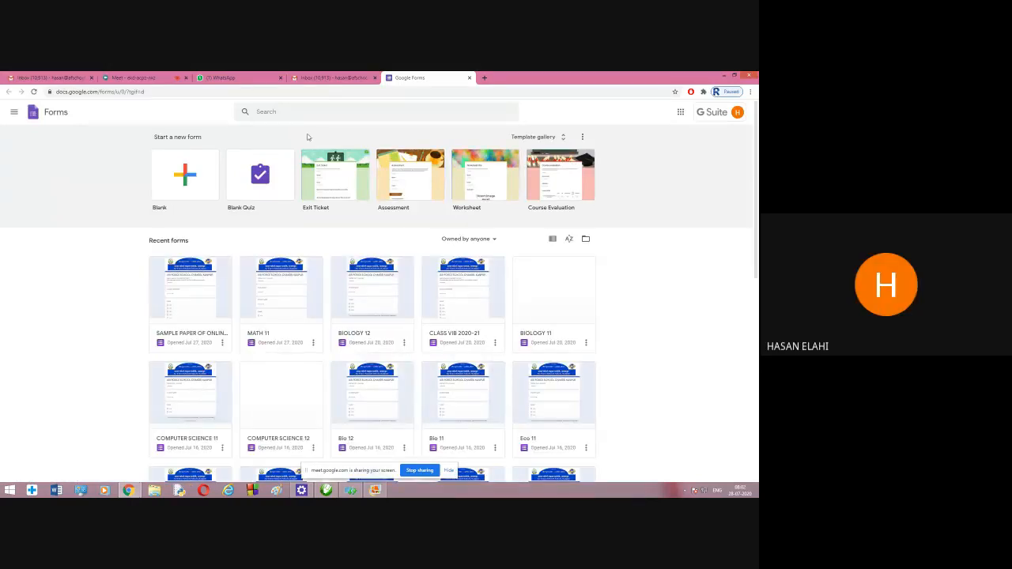
click(271, 329)
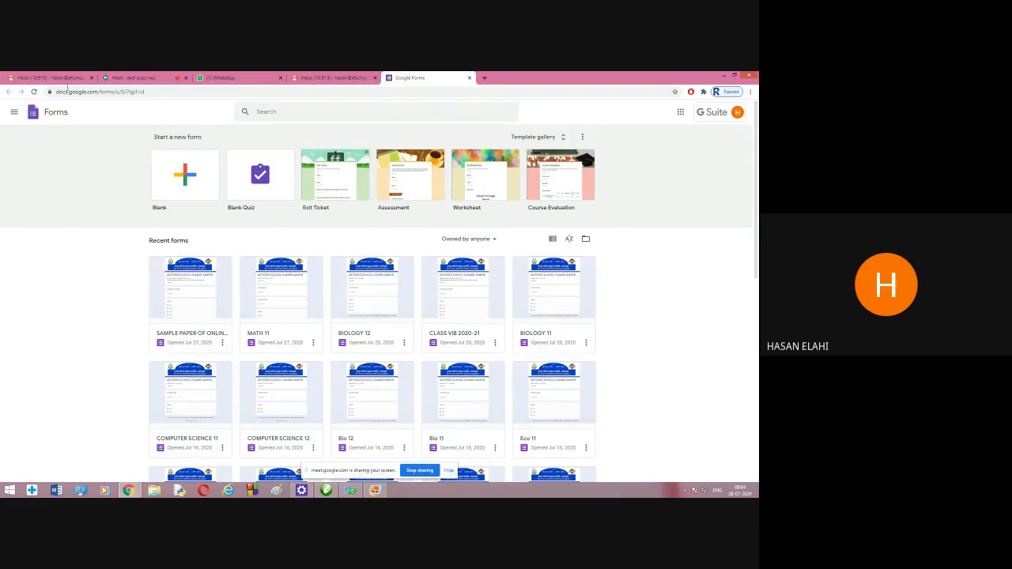
click(184, 174)
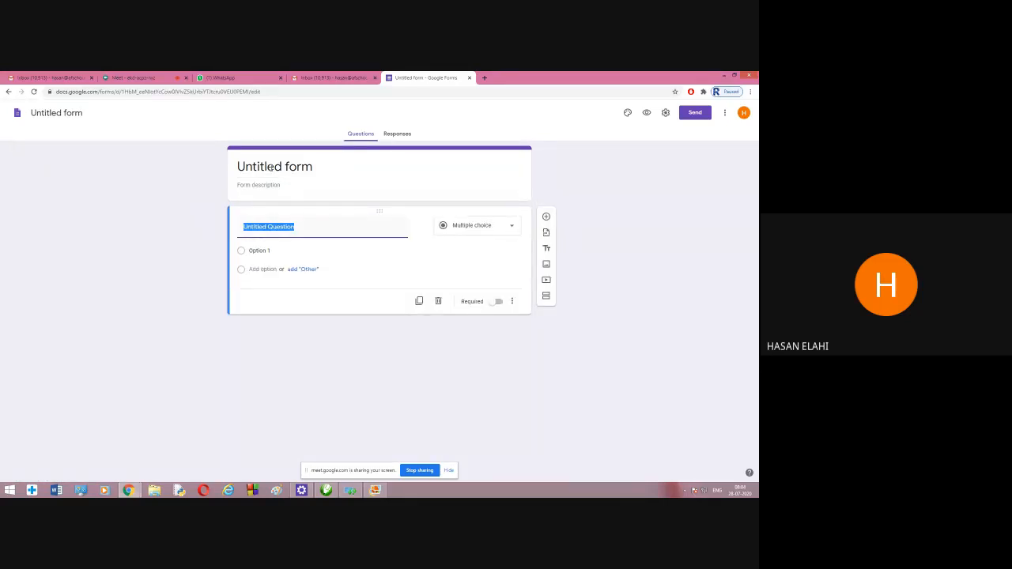
Title the form "SAMPLE PAPER".
click(271, 168)
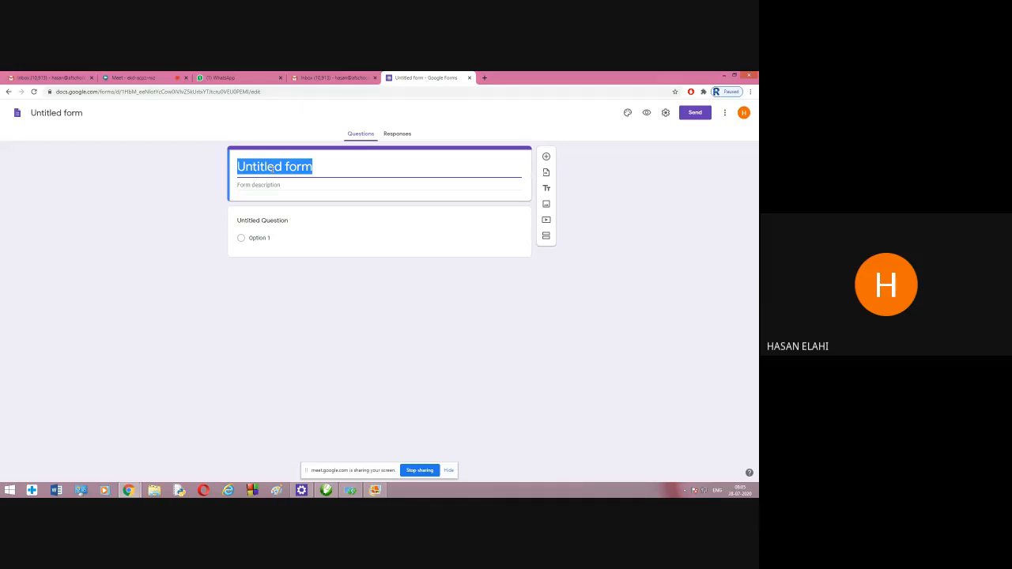
text(sA)
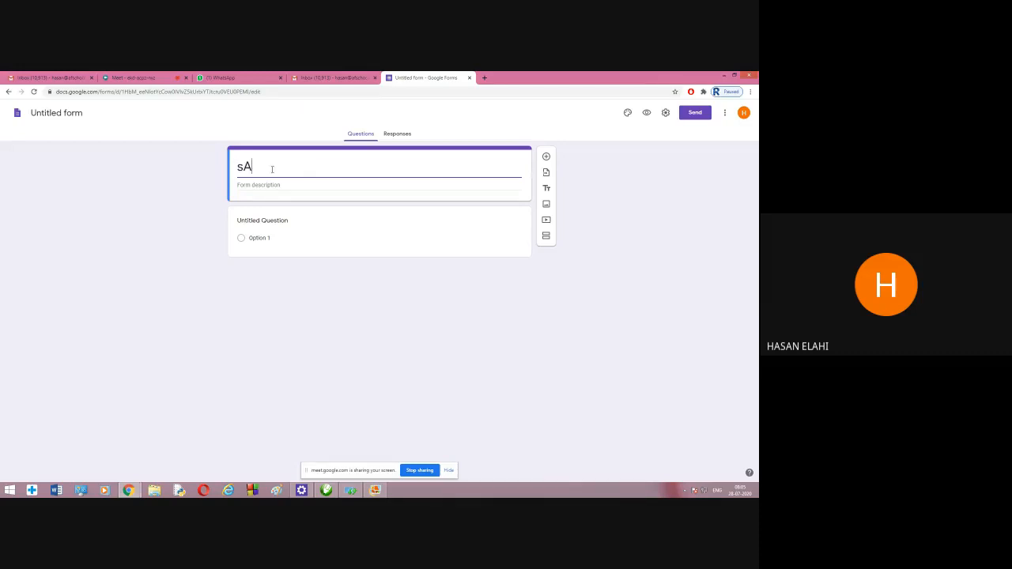
key(BackSpace)
key(BackSpace)
text(SAMPLE PAPER)
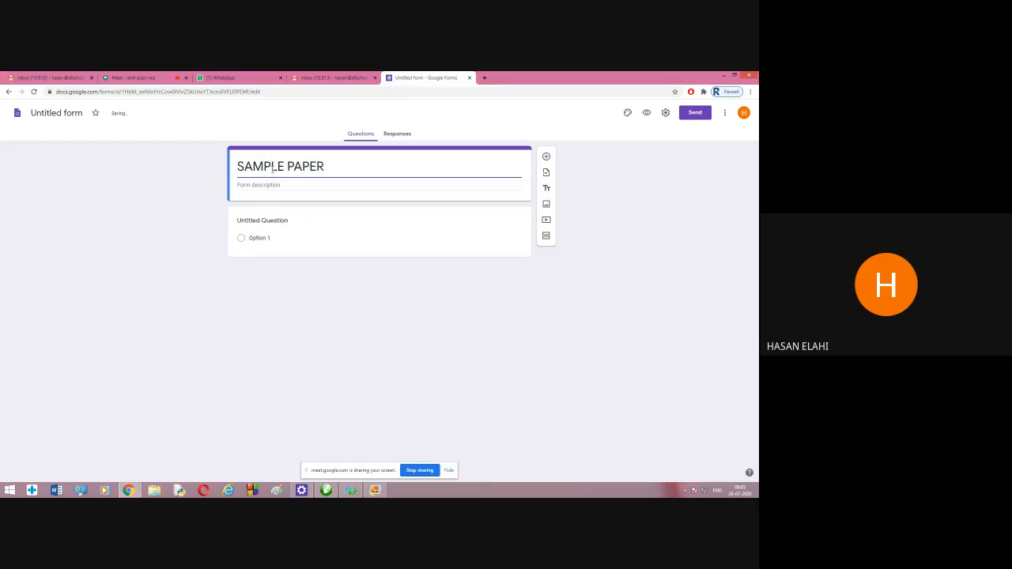
Enter "FOR AIR FORCE SCHOOL STAFF" as the form description, correcting the spelling of the last word.
click(274, 184)
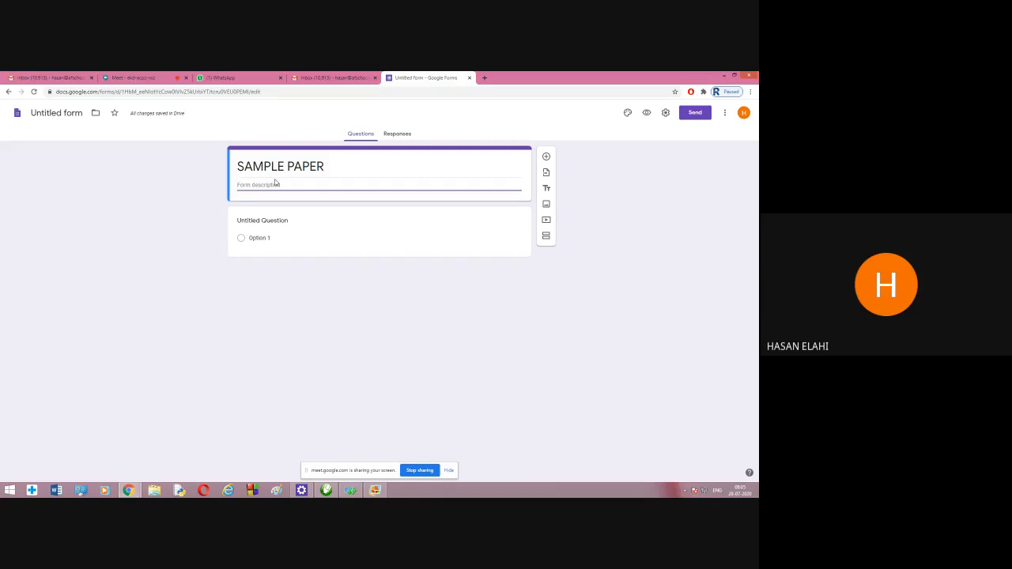
text(FOR AIR FORCE SCHOOL MEETIN)
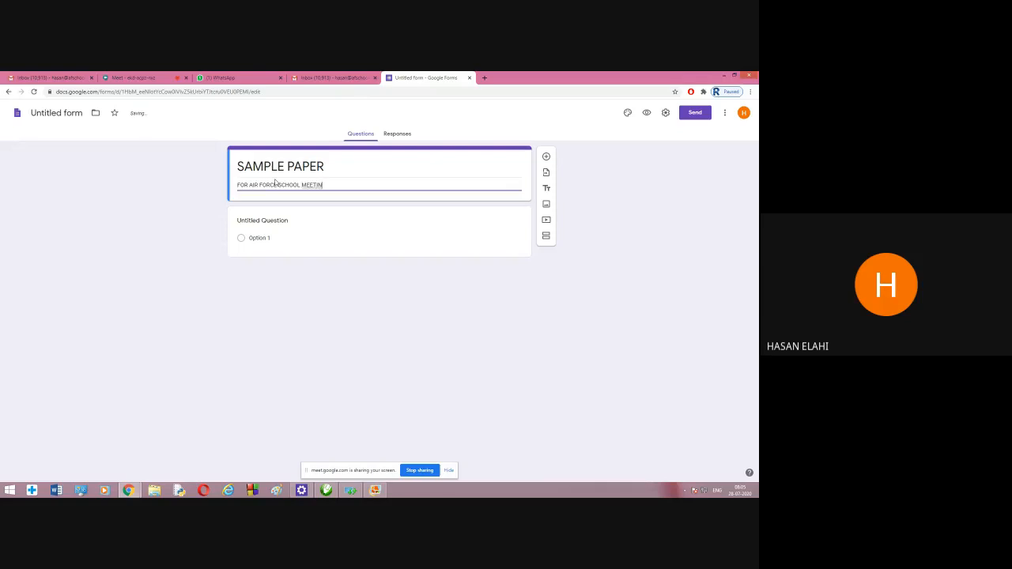
key(BackSpace)
key(BackSpace)
key(BackSpace)
key(BackSpace)
key(BackSpace)
key(BackSpace)
text(SATAFF)
right_click(309, 184)
click(320, 195)
click(323, 252)
click(304, 184)
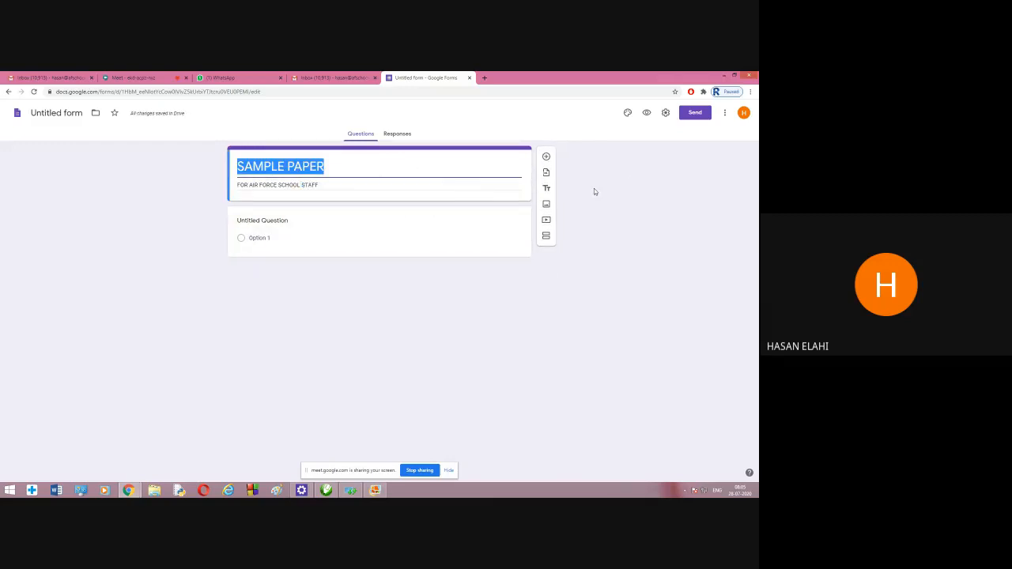
Try orange, green and blue as the form's theme color.
click(628, 115)
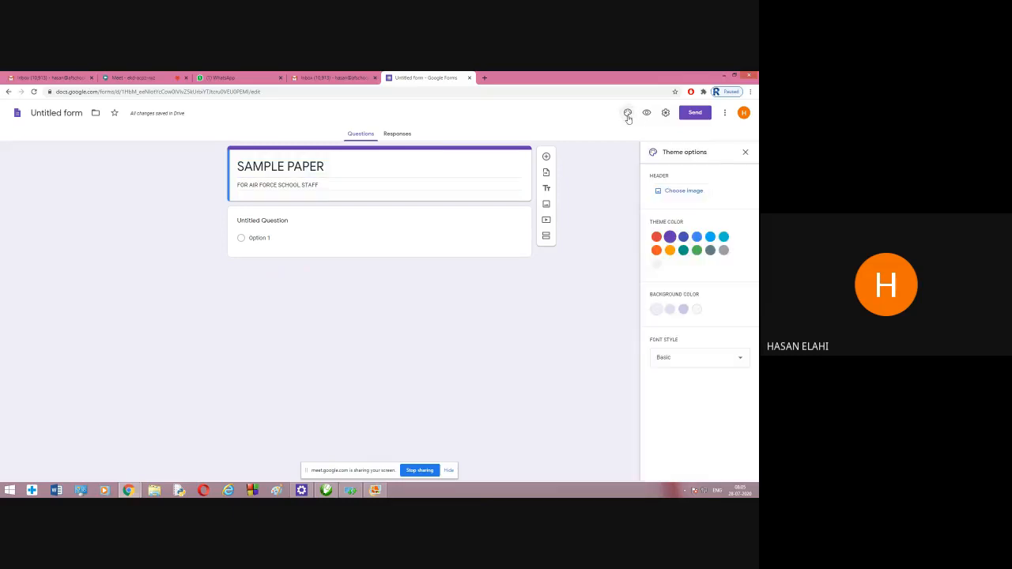
click(670, 250)
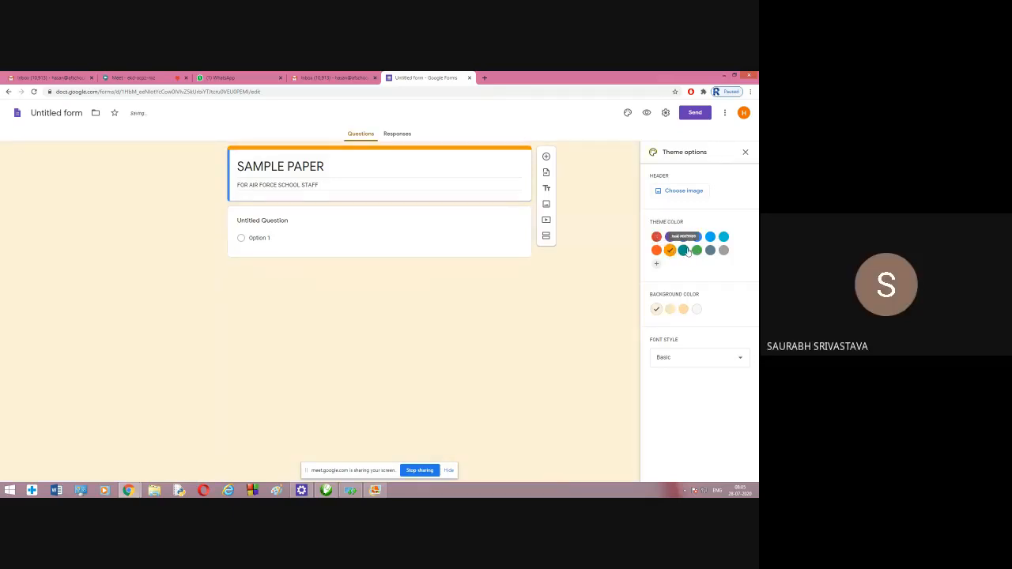
click(695, 250)
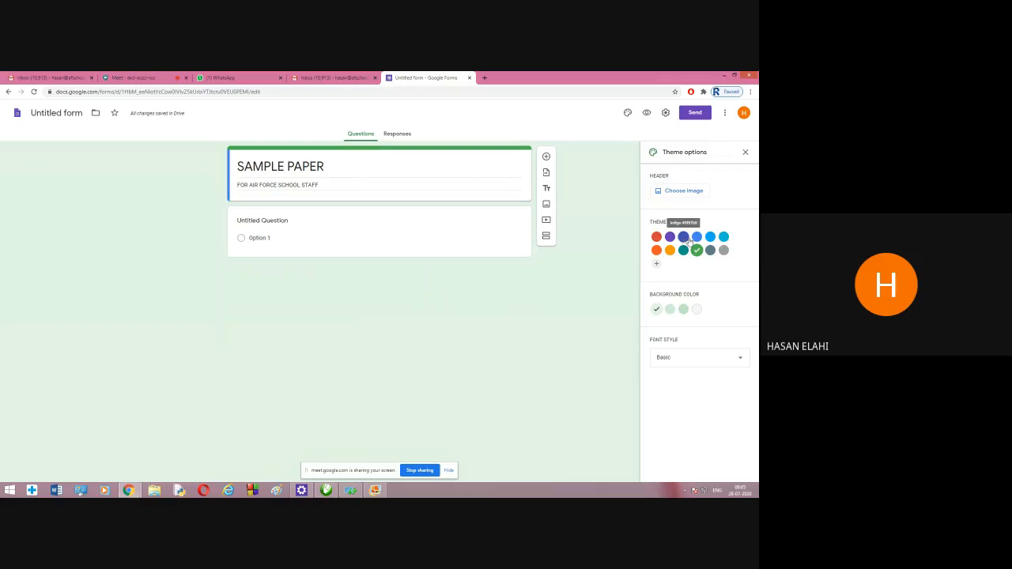
click(697, 236)
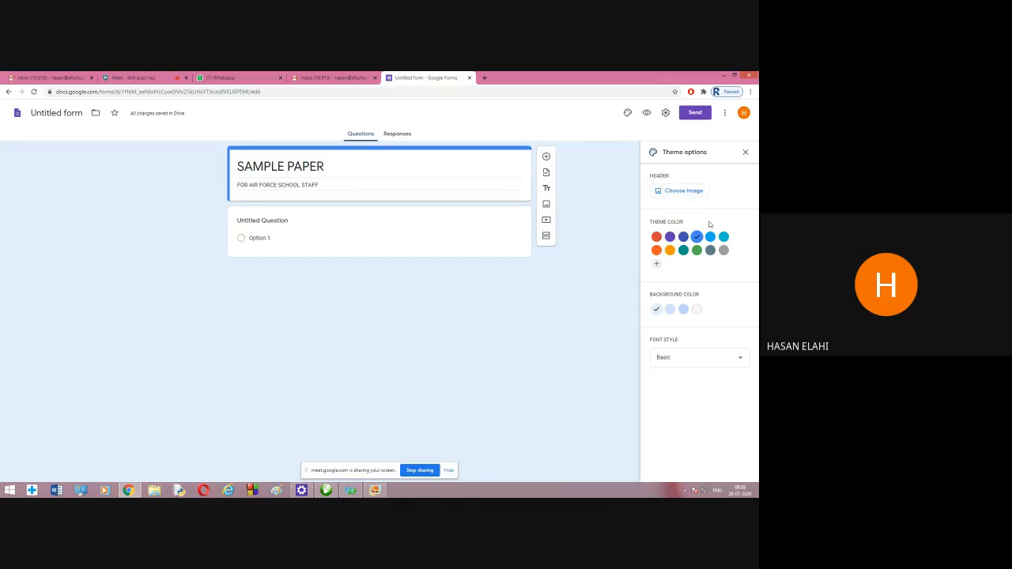
Upload LOGO.jpg from Local Disk (D:) as the form's header image and close the theme options.
click(674, 192)
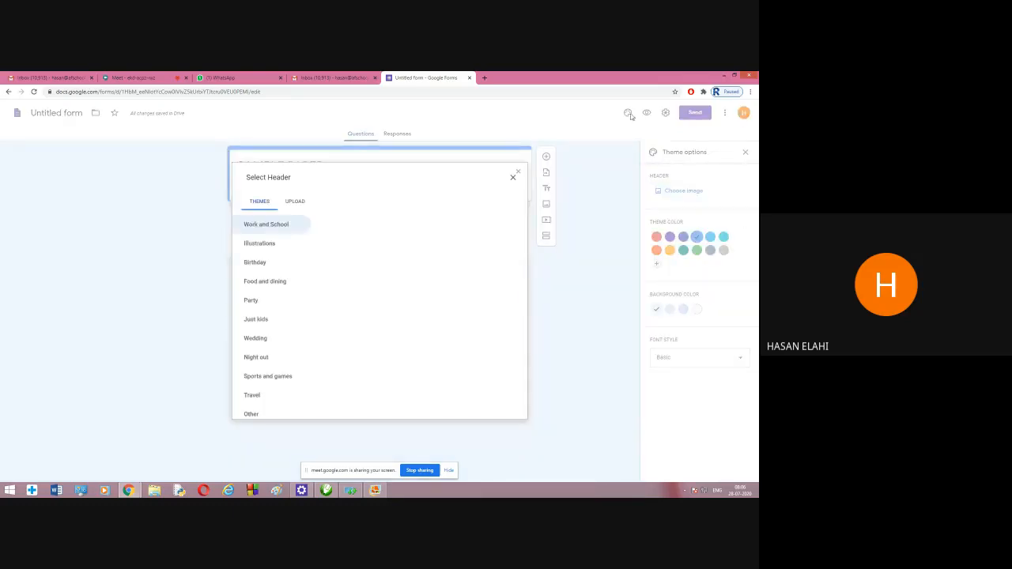
click(302, 202)
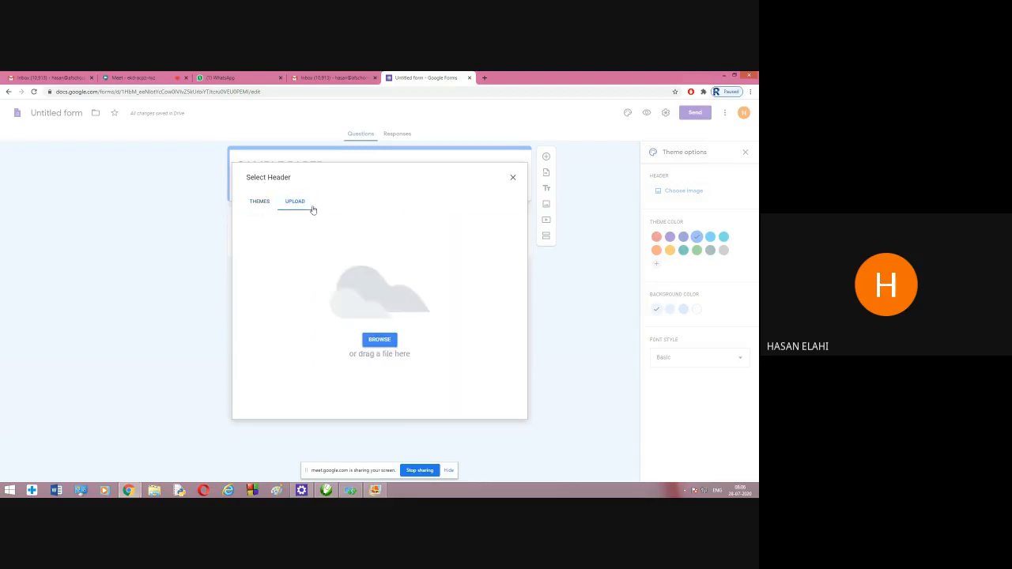
click(374, 340)
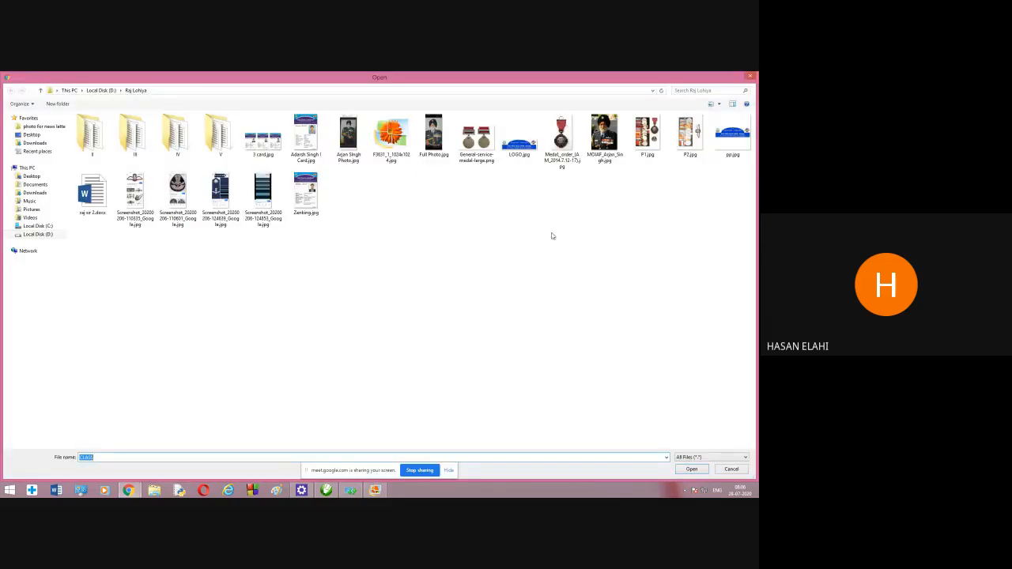
click(40, 235)
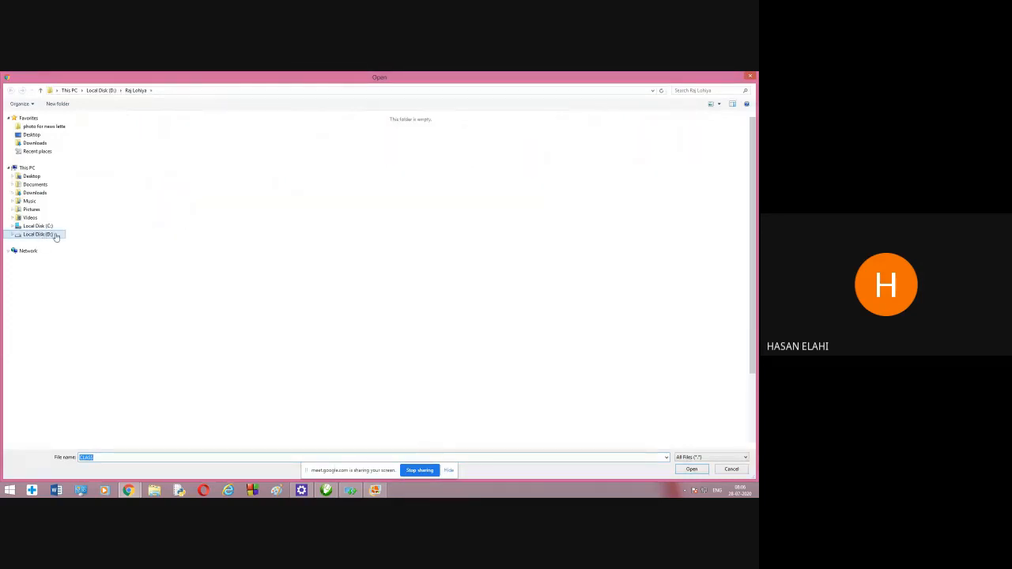
double_click(262, 257)
click(518, 144)
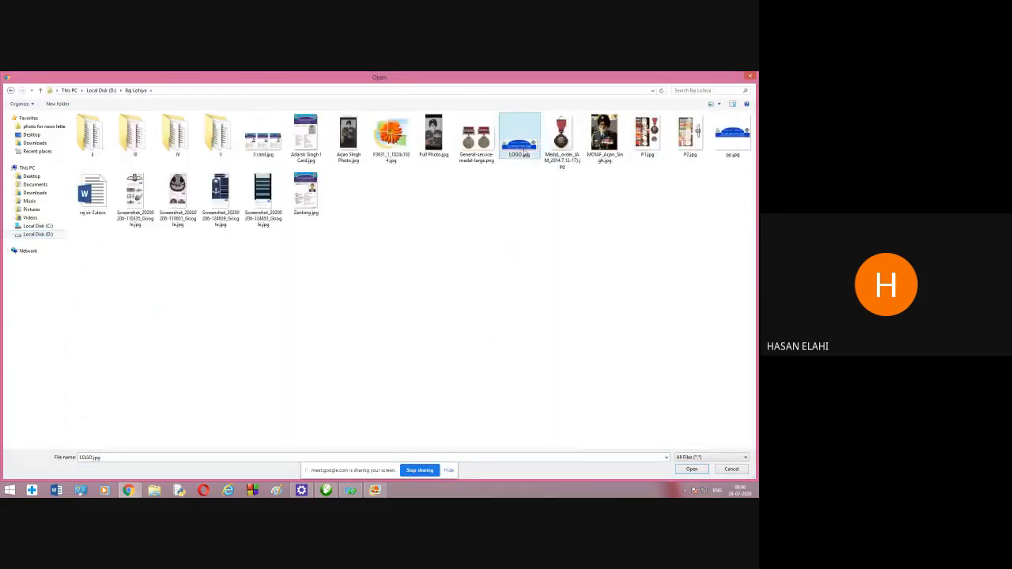
click(692, 469)
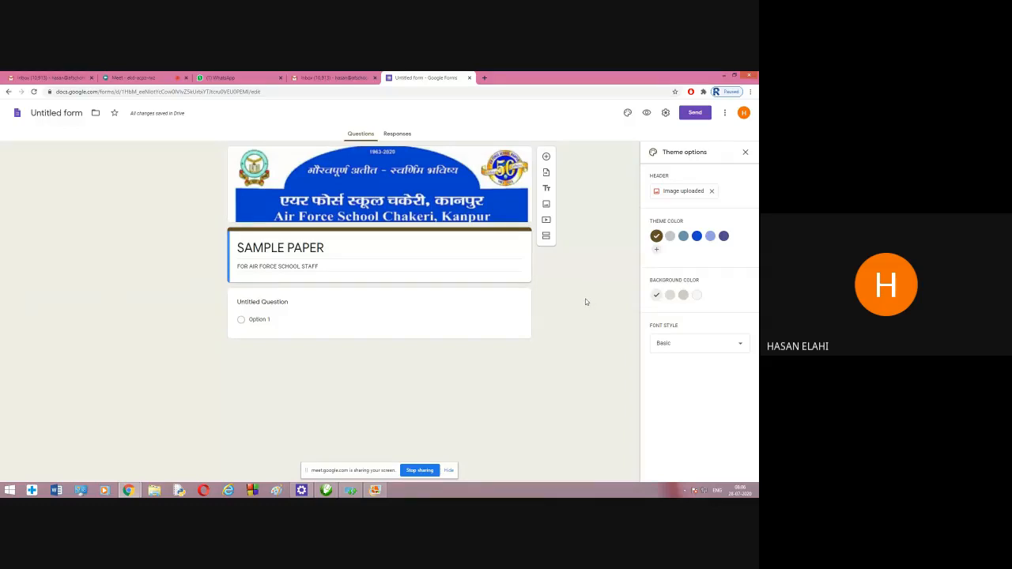
click(744, 153)
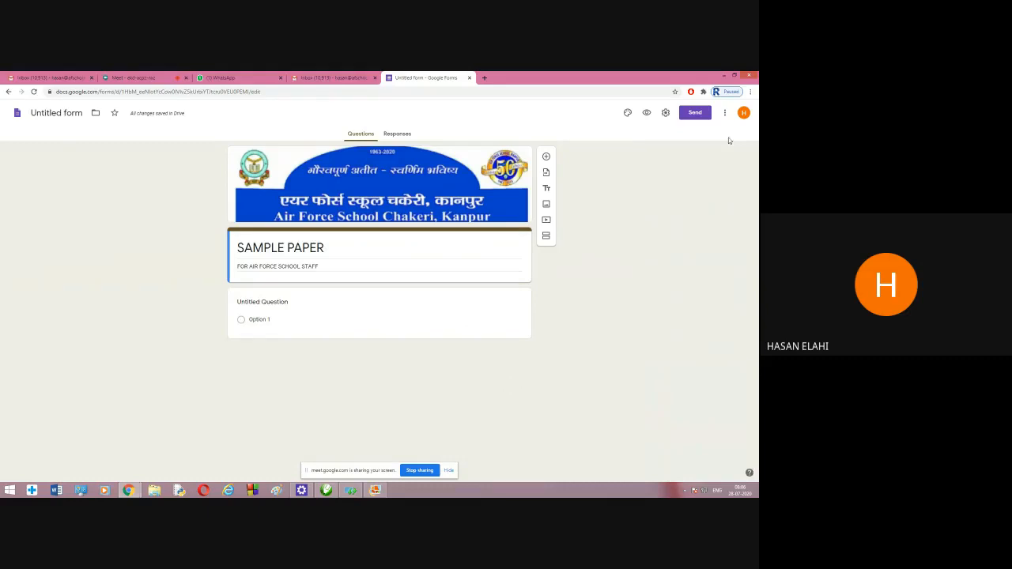
In the form's general settings, restrict access to Air Force School Chakeri Kanpur users and limit each respondent to 1 response.
click(664, 115)
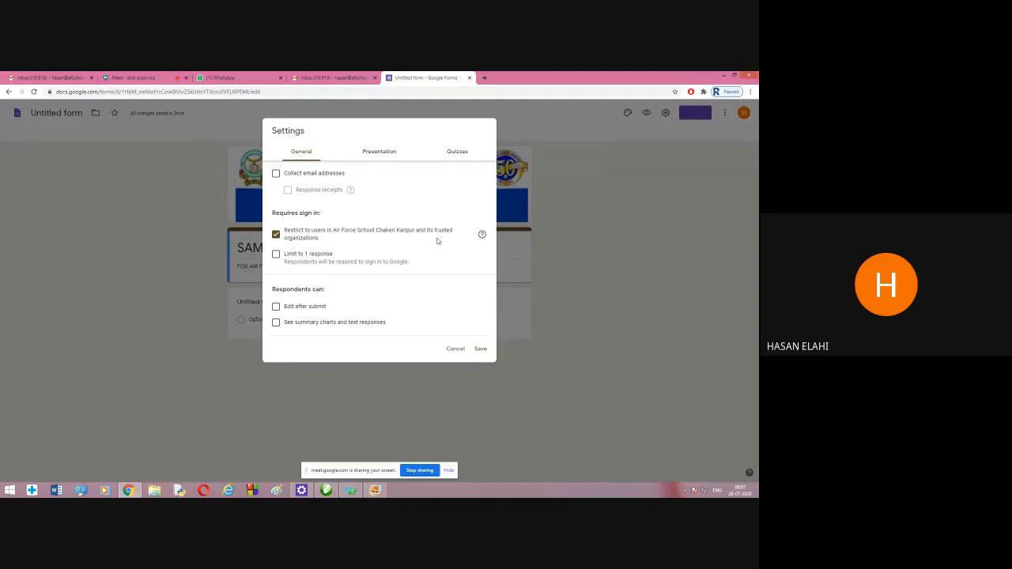
click(276, 236)
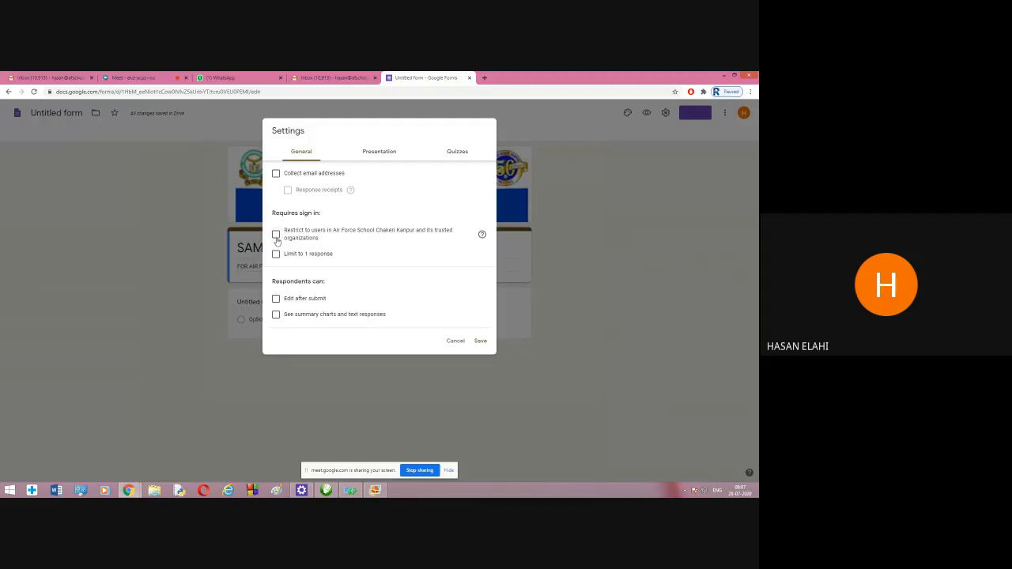
click(276, 238)
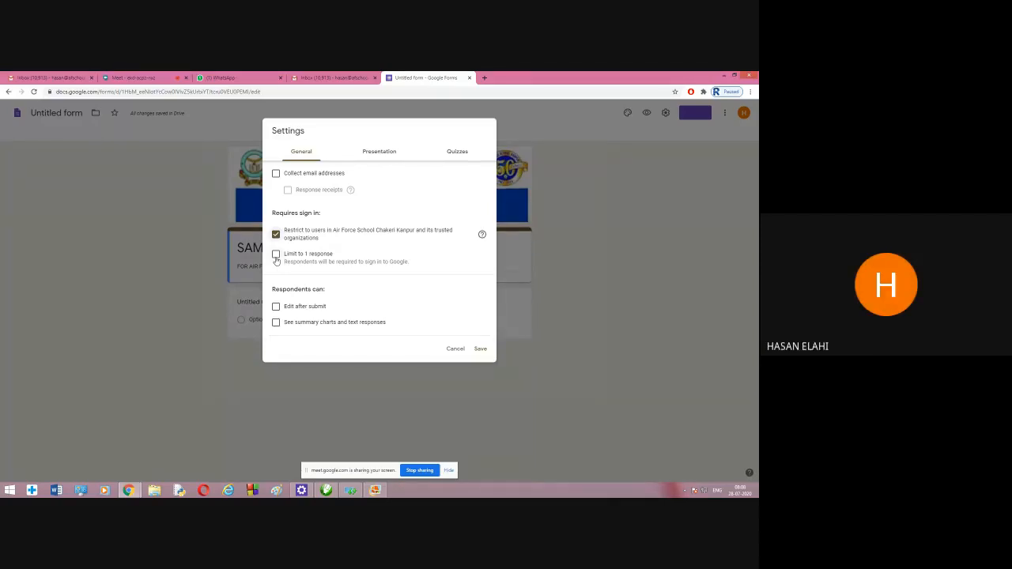
click(276, 258)
In the presentation settings, enable the progress bar and shuffled question order.
click(371, 153)
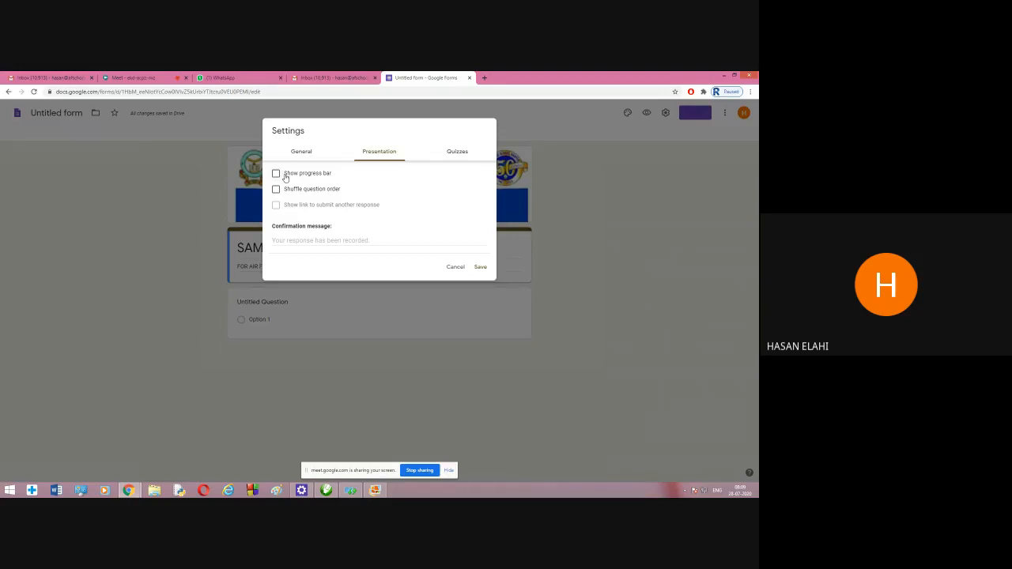
click(280, 174)
click(284, 190)
Set the form's confirmation message to "YOU PAPER IS SUBMIT".
click(328, 242)
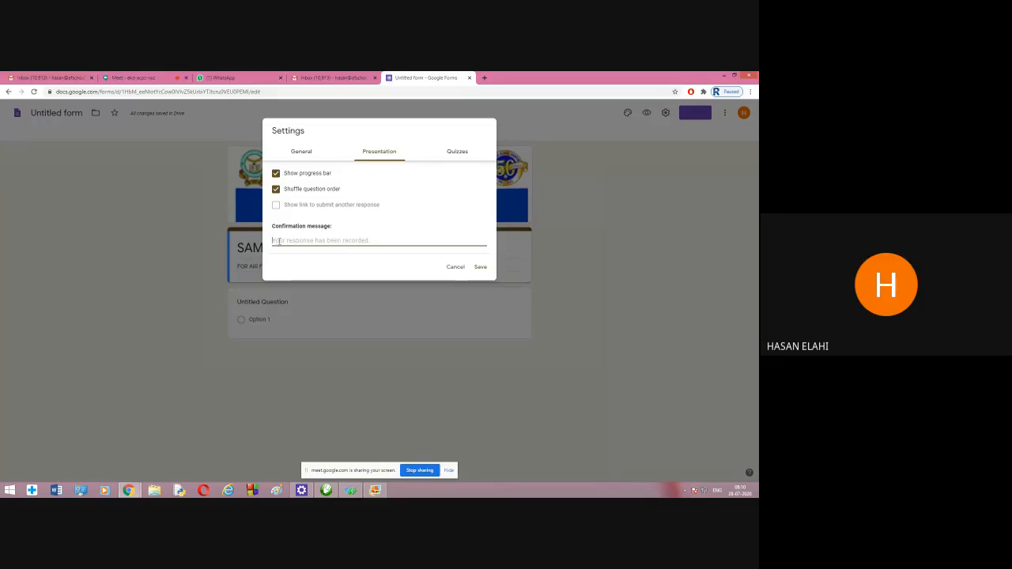
click(347, 247)
click(304, 242)
text(YOU)
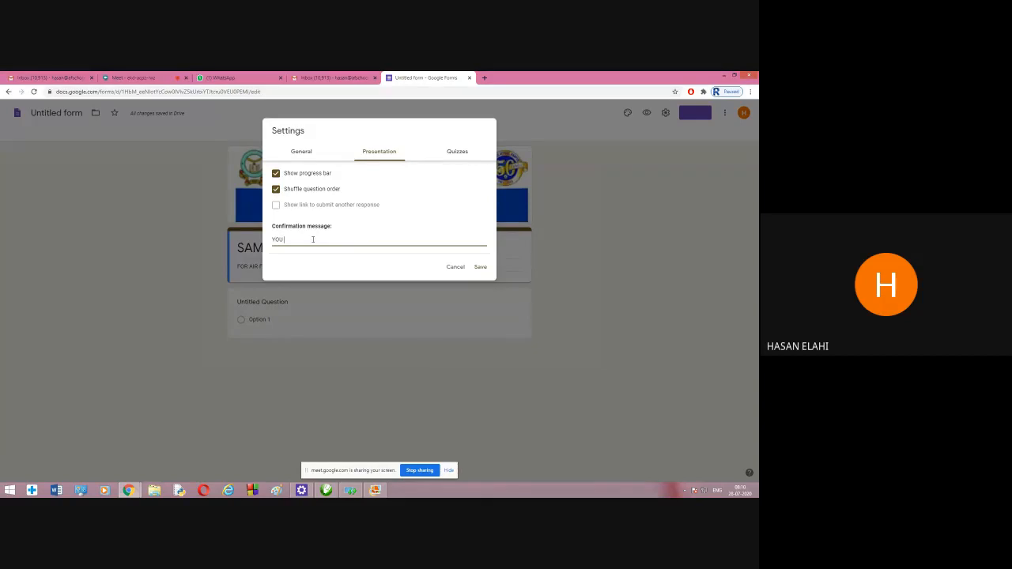
text( PAPER IS )
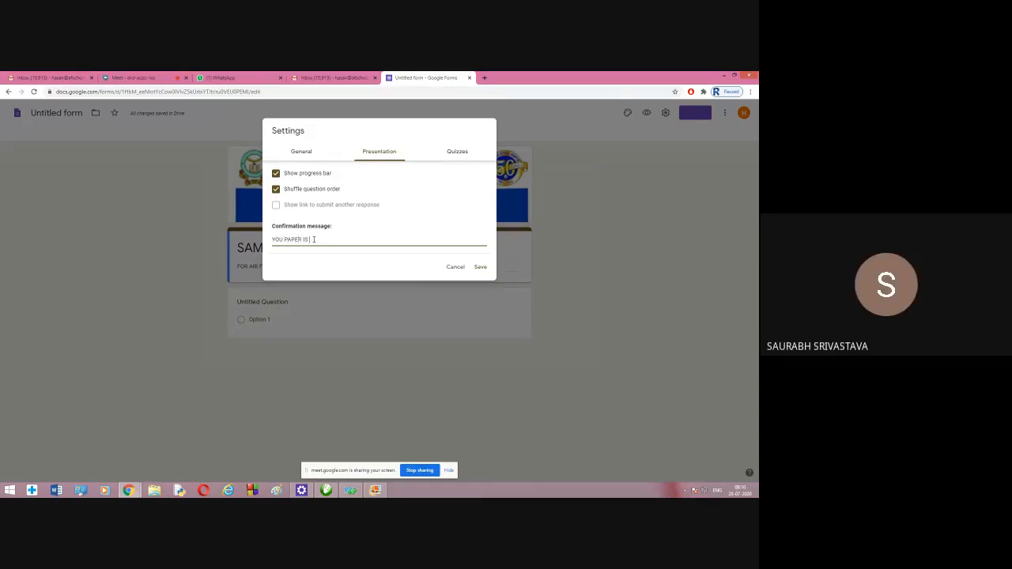
text(SUBMIT)
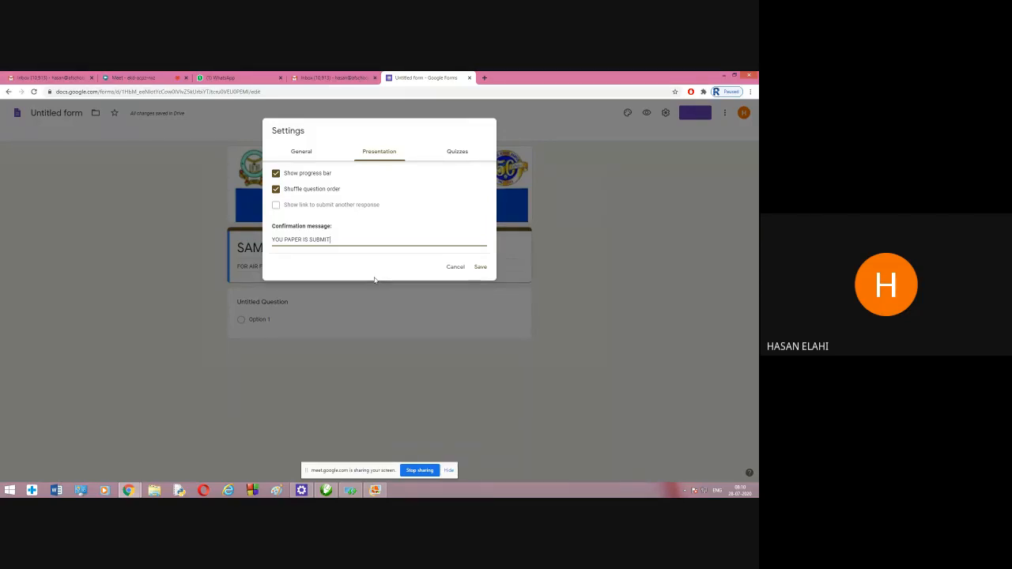
Make the form a quiz, release grades later after manual review, and hide missed questions, correct answers and point values from respondents.
click(455, 152)
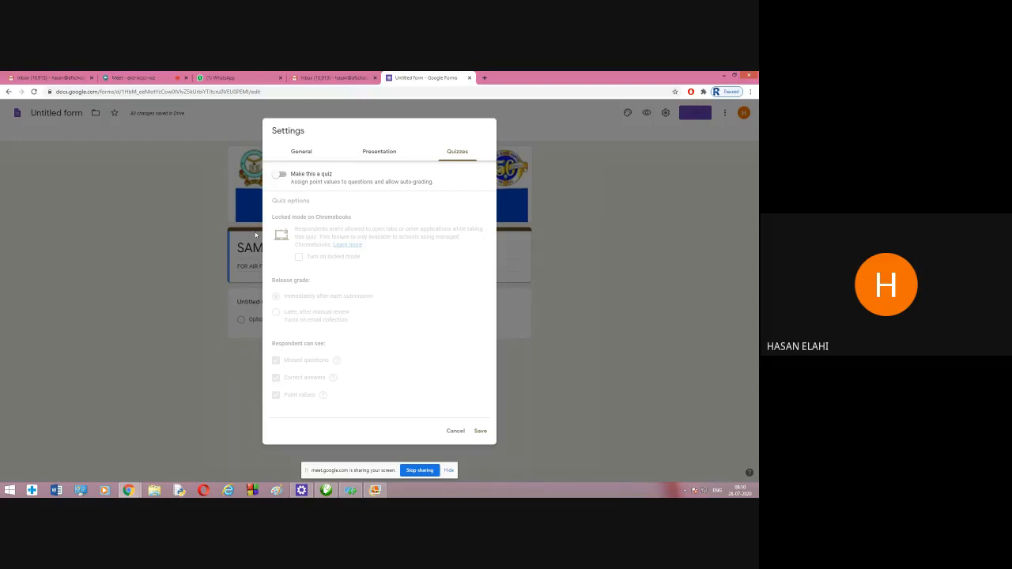
click(281, 174)
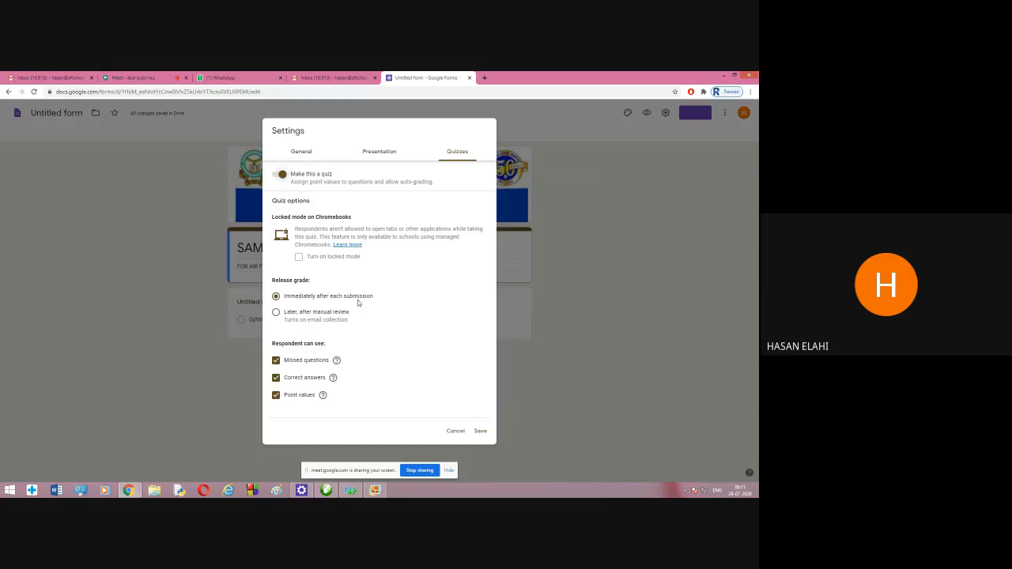
click(276, 312)
click(277, 361)
click(274, 382)
click(276, 396)
Review the general, presentation and quiz settings, and save them.
click(301, 151)
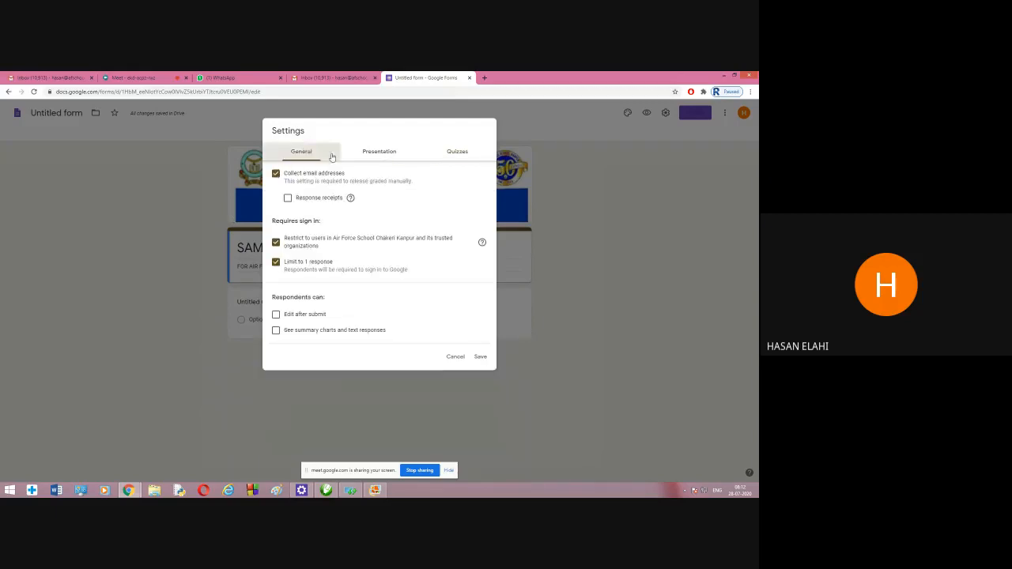
click(374, 151)
click(456, 150)
click(379, 152)
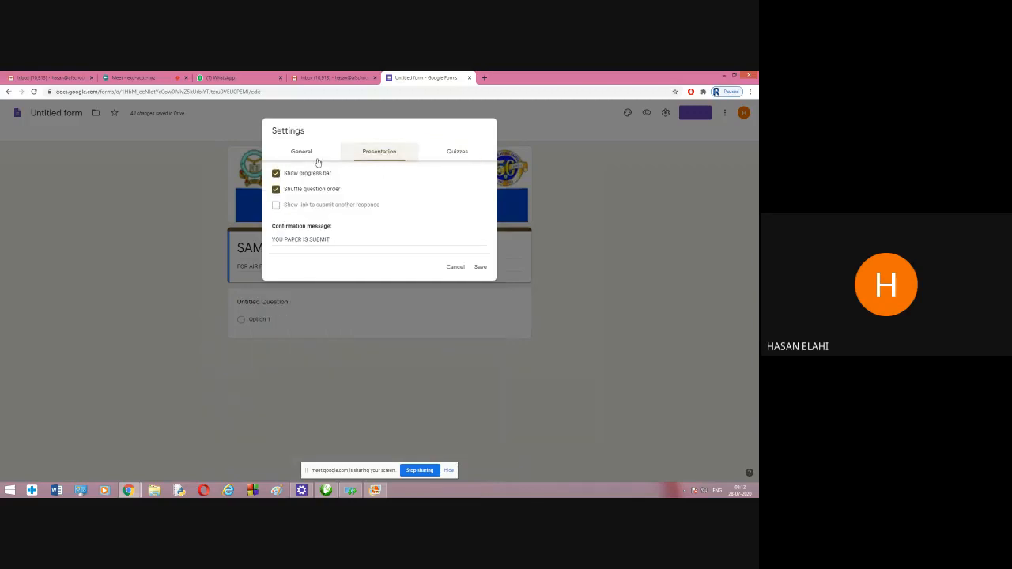
click(301, 153)
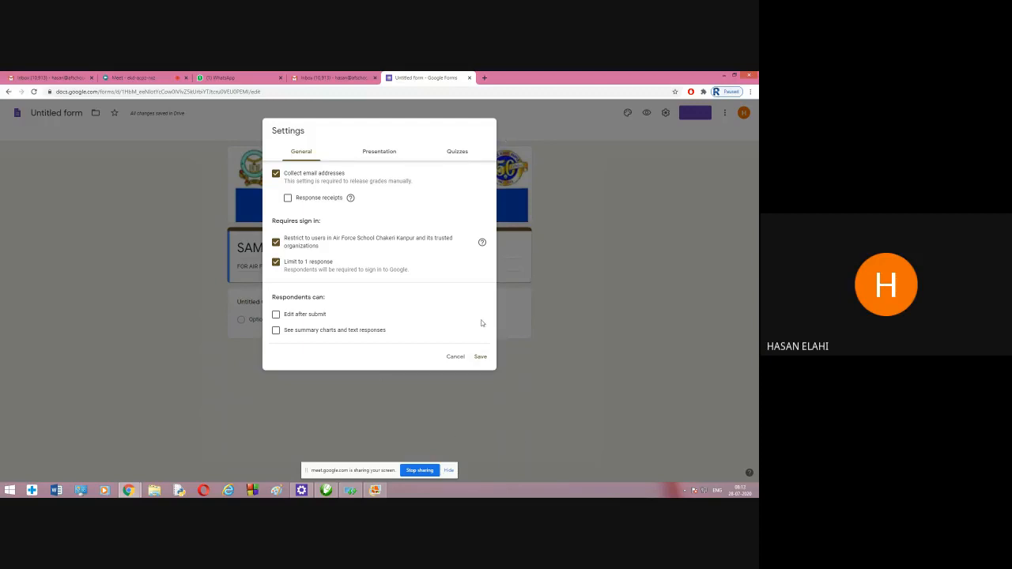
click(381, 156)
click(459, 153)
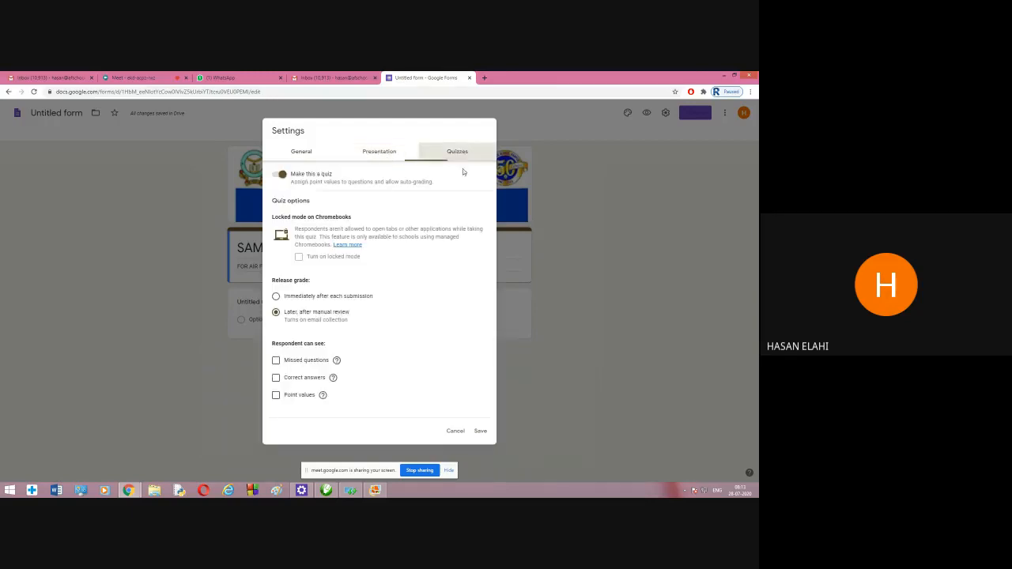
click(480, 431)
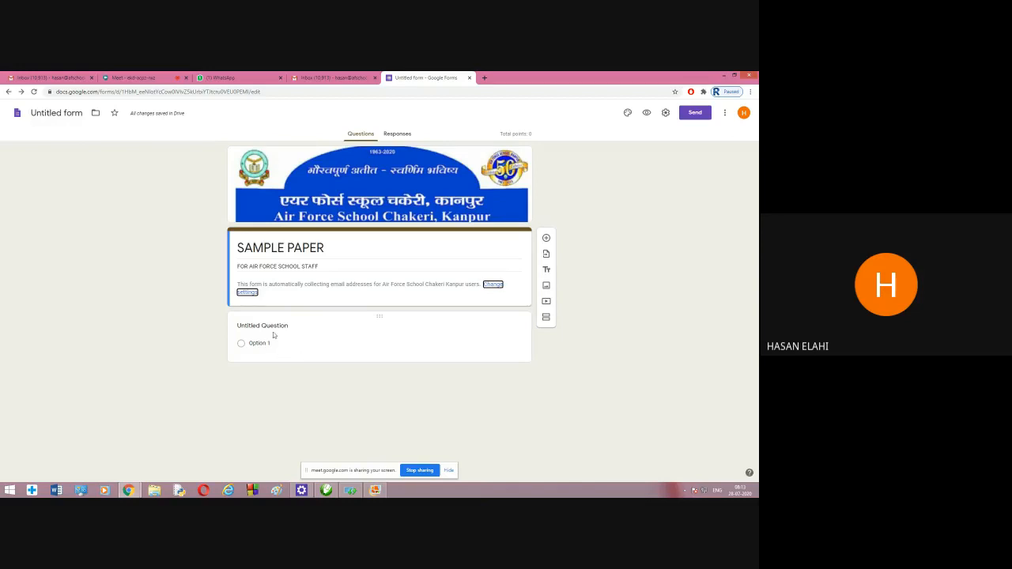
Change the untitled question to a short answer question titled "STUDENTS NAME".
click(270, 328)
click(467, 330)
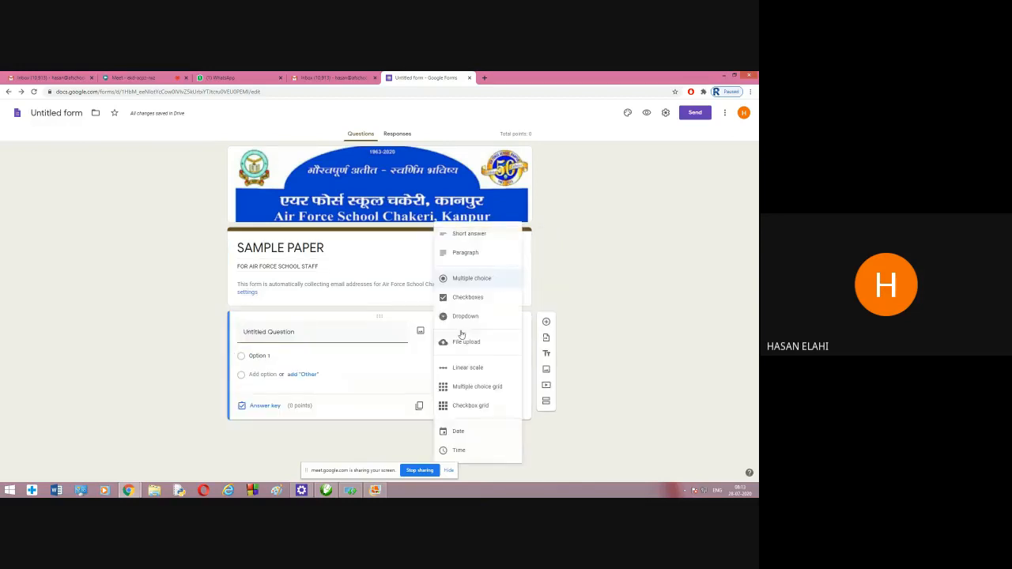
click(468, 241)
click(282, 331)
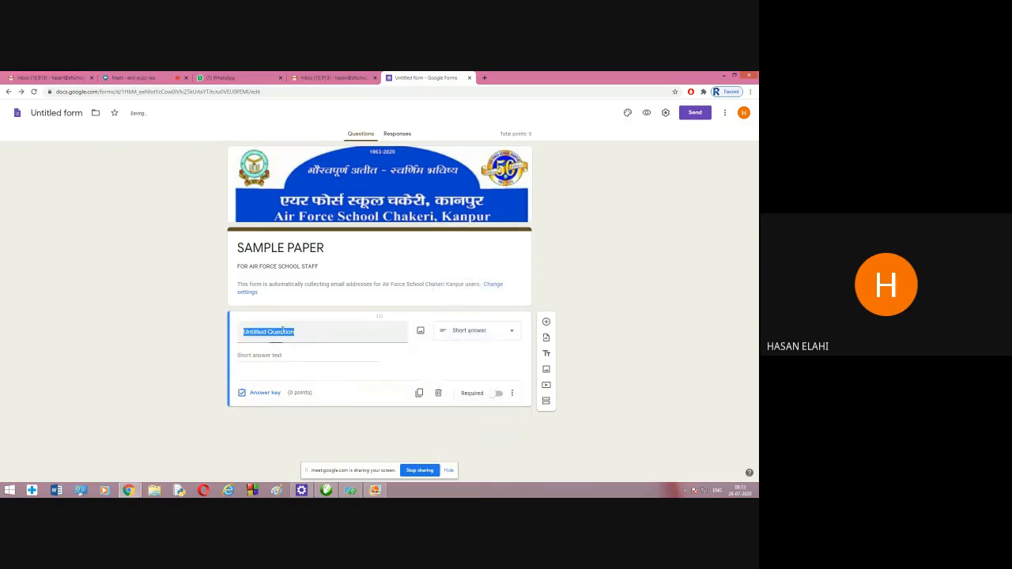
text(STUDENTS)
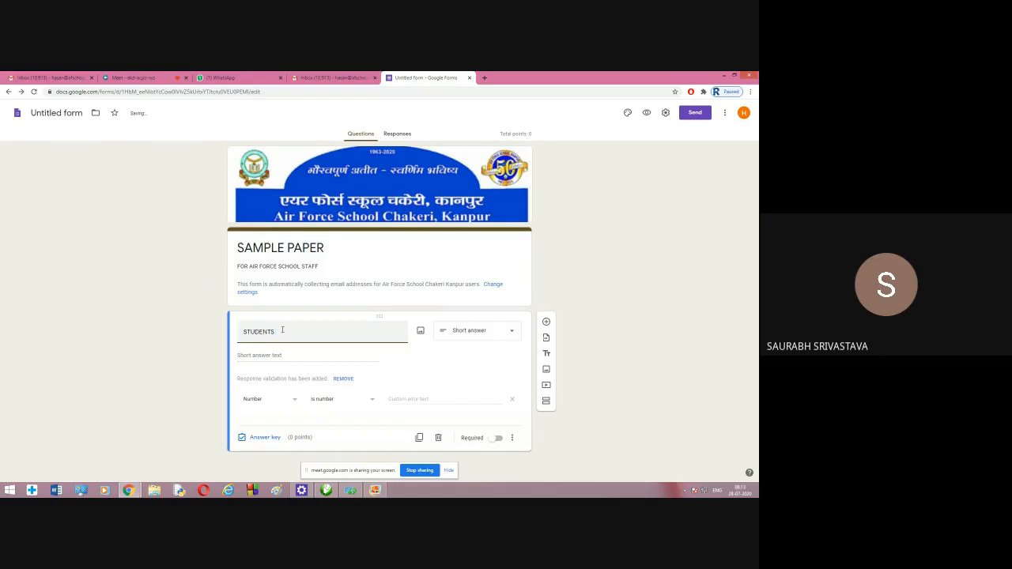
text( NAME)
Keep the STUDENTS NAME question as short answer and make it required.
click(476, 332)
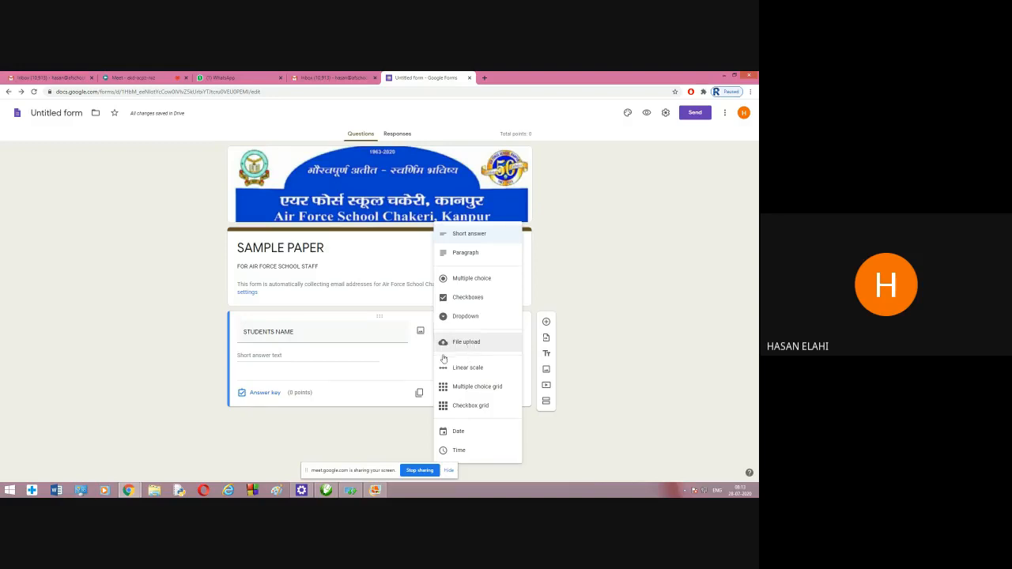
click(463, 237)
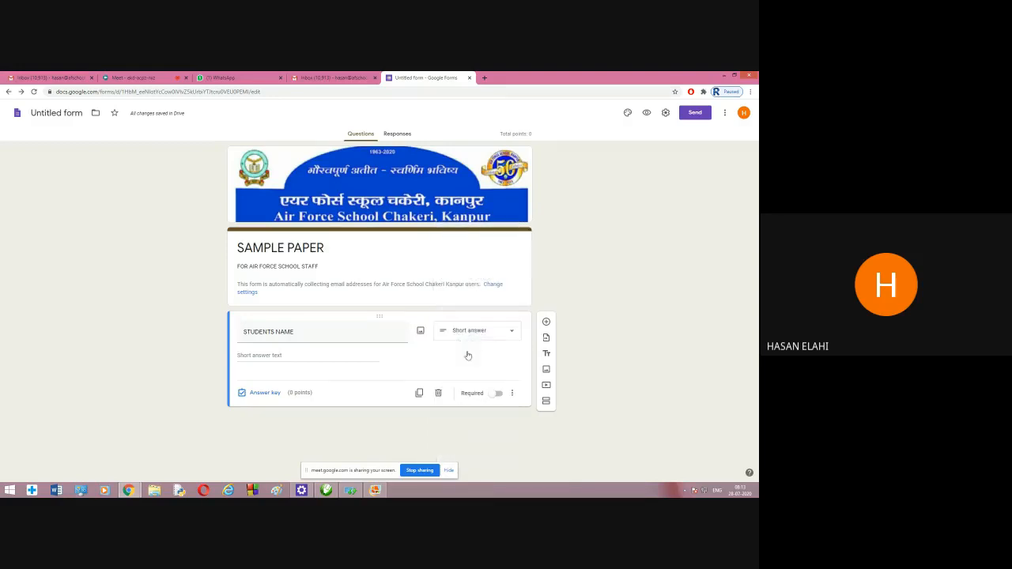
triple_click(313, 332)
click(324, 336)
click(496, 393)
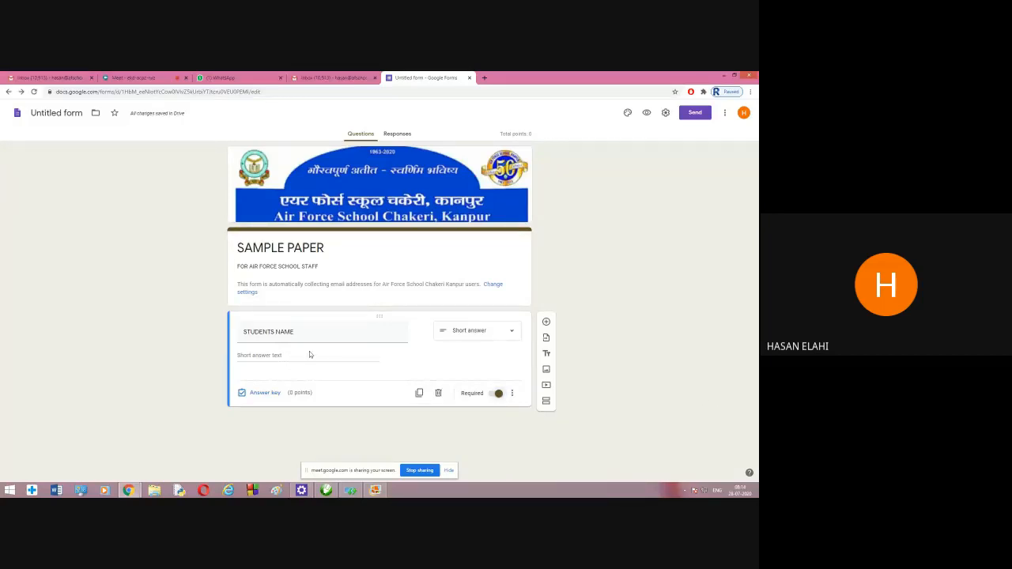
Add a multiple choice question titled "CLASS" with "XII-A" as its first option.
click(546, 323)
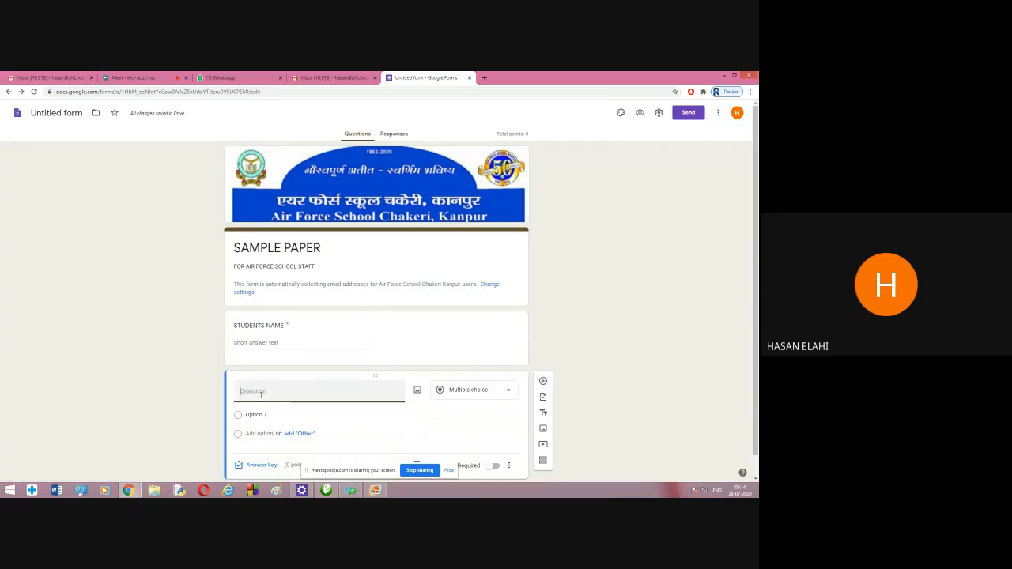
text(CL)
key(Tab)
key(Tab)
key(Tab)
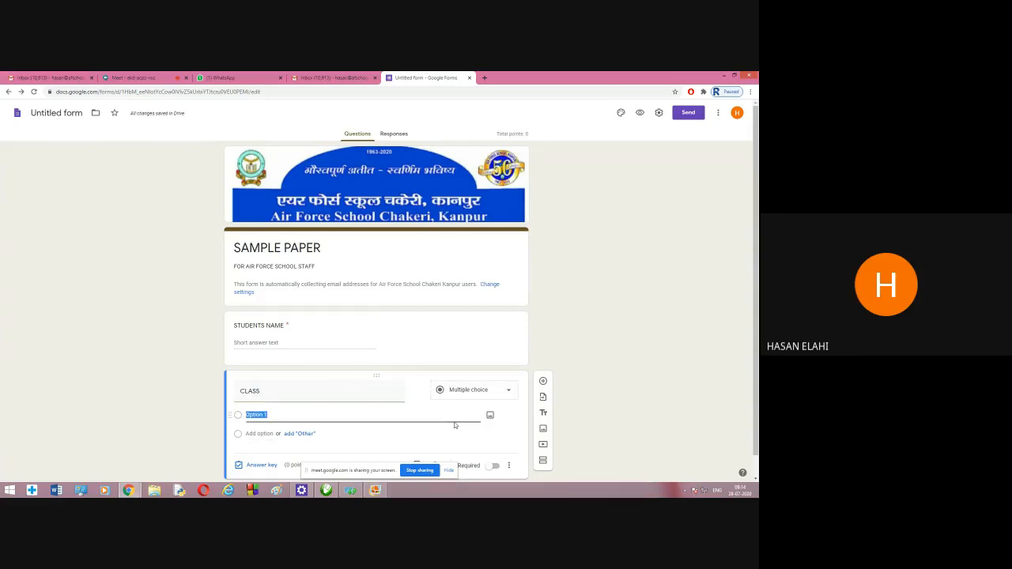
text(XII-A)
click(476, 390)
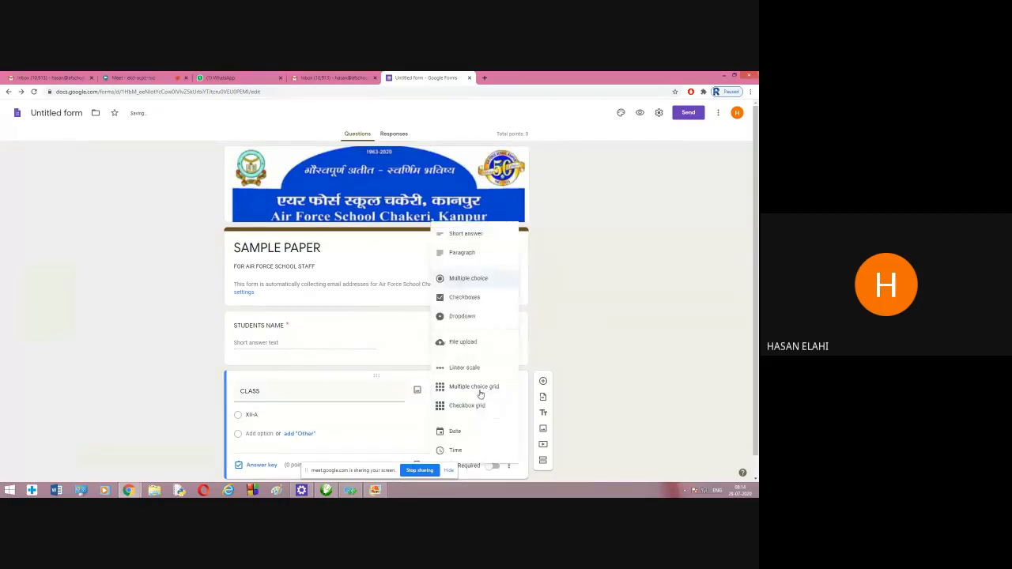
click(452, 281)
Add the options "XII-B" and "XII-C" to the CLASS question and make it required.
click(275, 414)
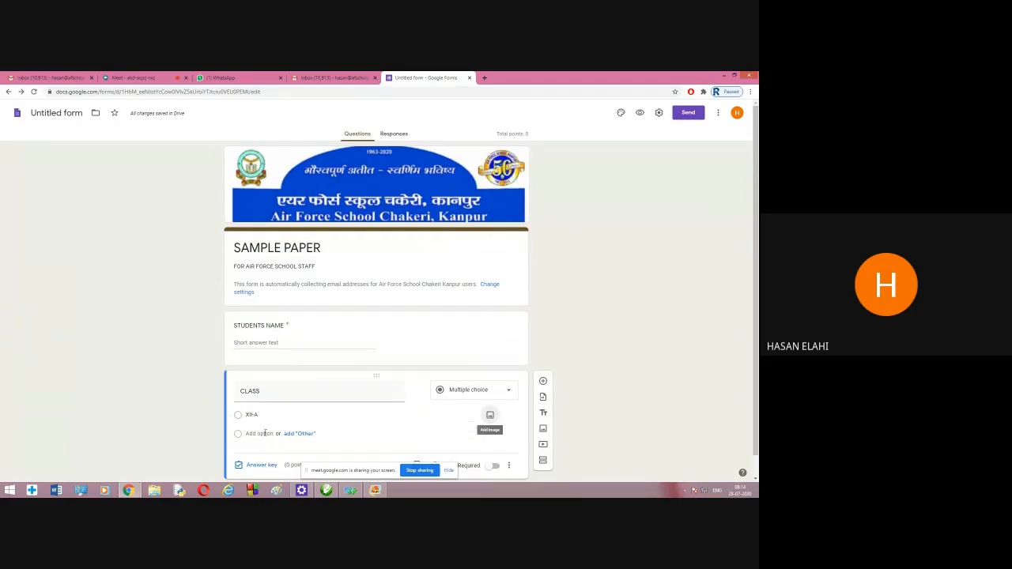
click(262, 433)
text(XII-B)
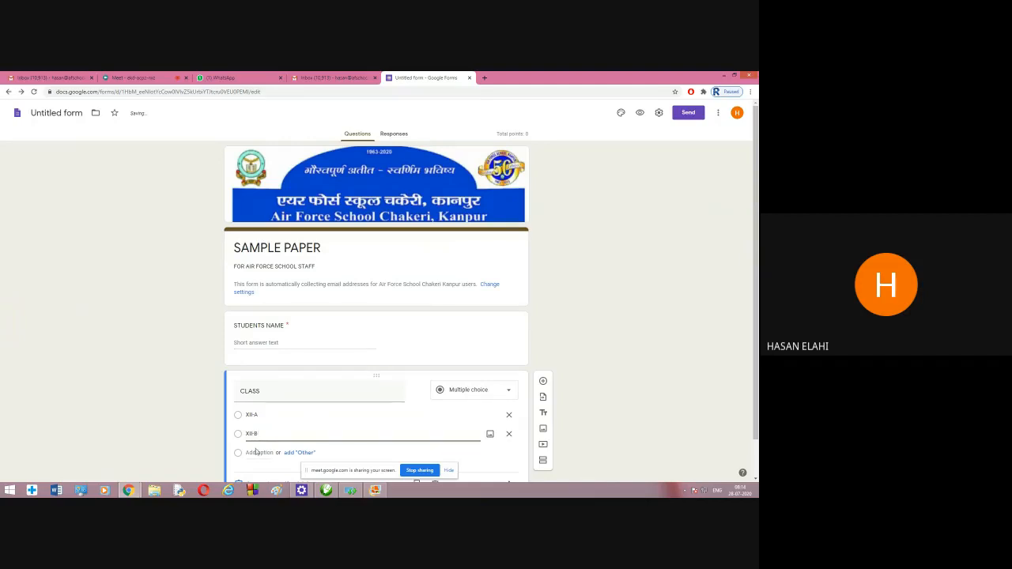
click(280, 449)
text(XII)
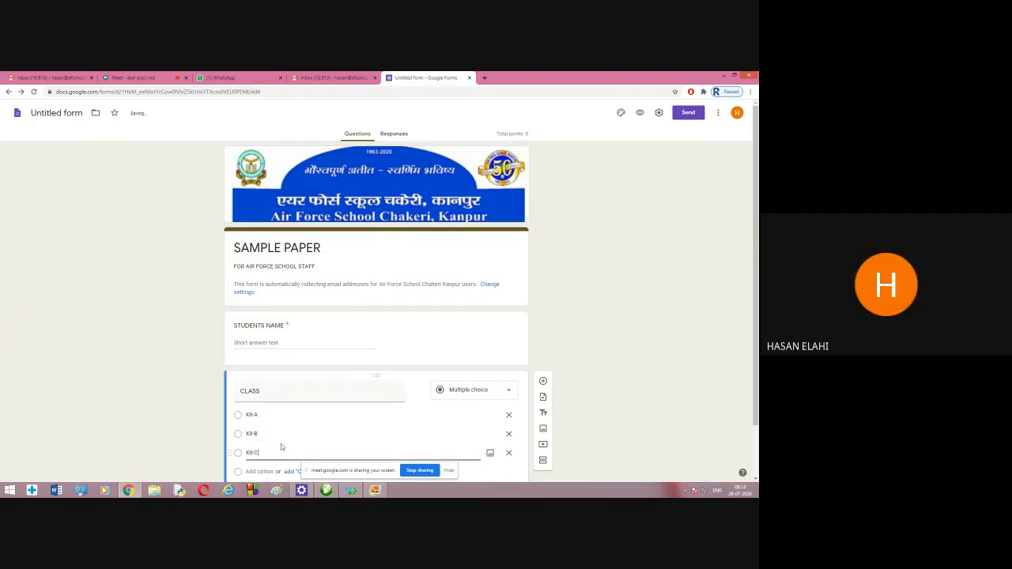
text(-C)
scroll(467, 459, down, 1)
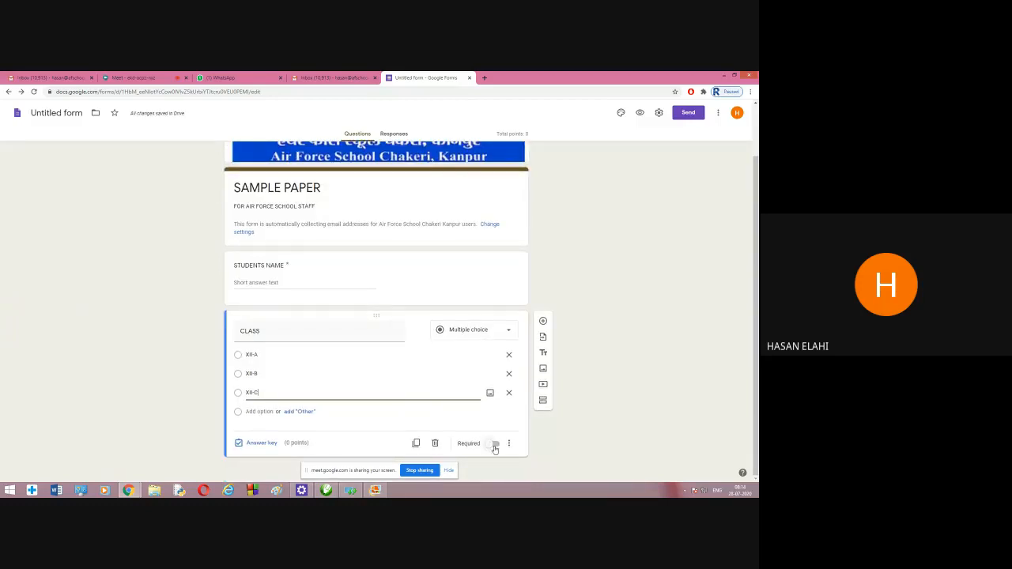
click(493, 446)
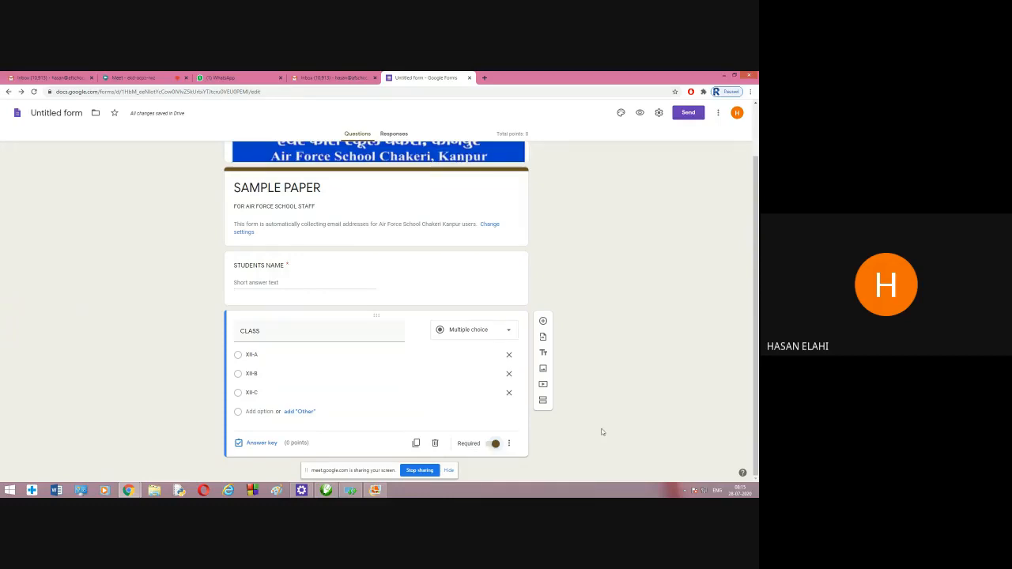
Add a section titled "SAMPLE PAPER" with the description "1 PERIODIC" and insert a new question in it.
click(543, 401)
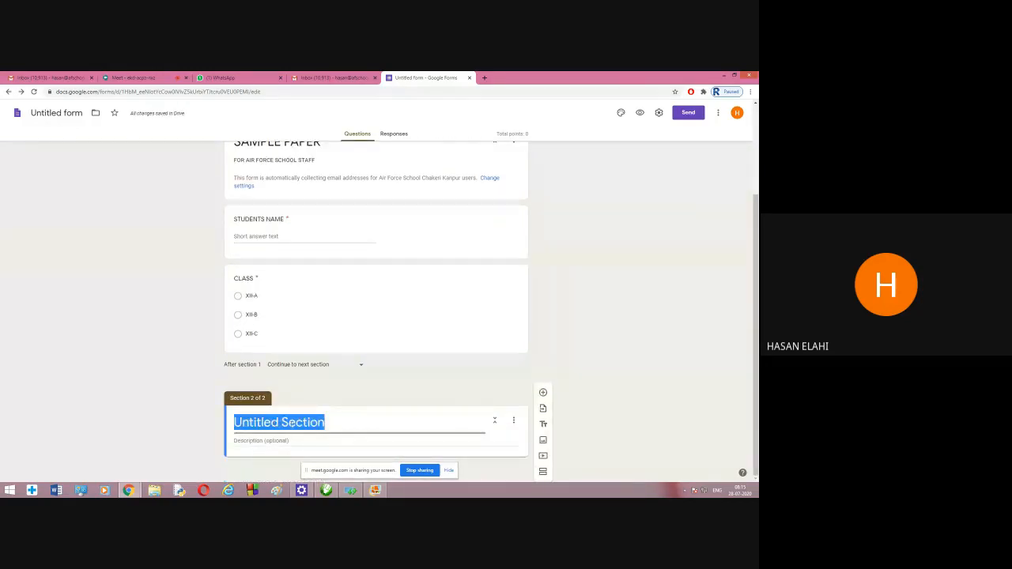
scroll(300, 428, up, 3)
scroll(301, 428, down, 3)
text(SAMPLE PAPER)
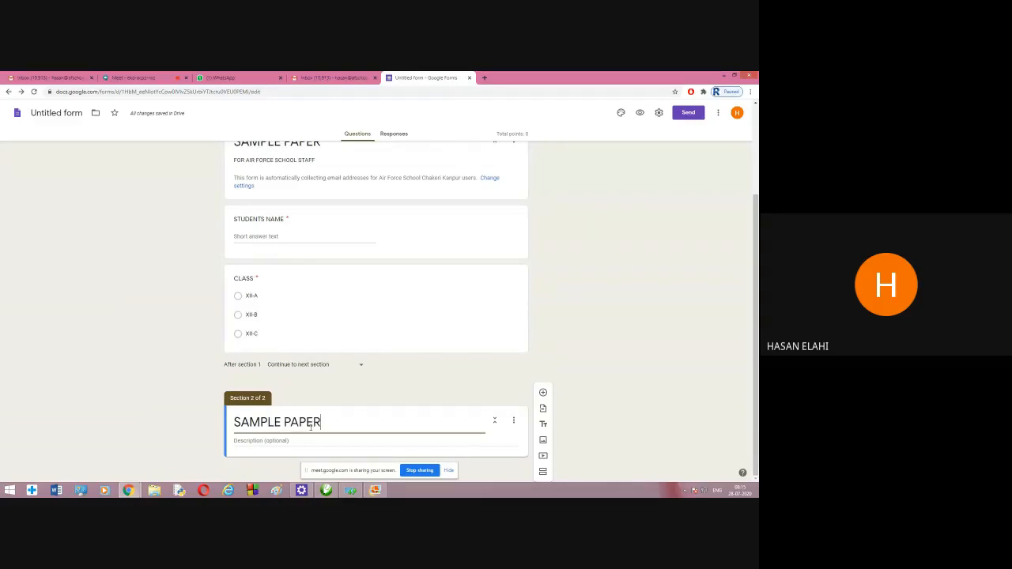
key(Tab)
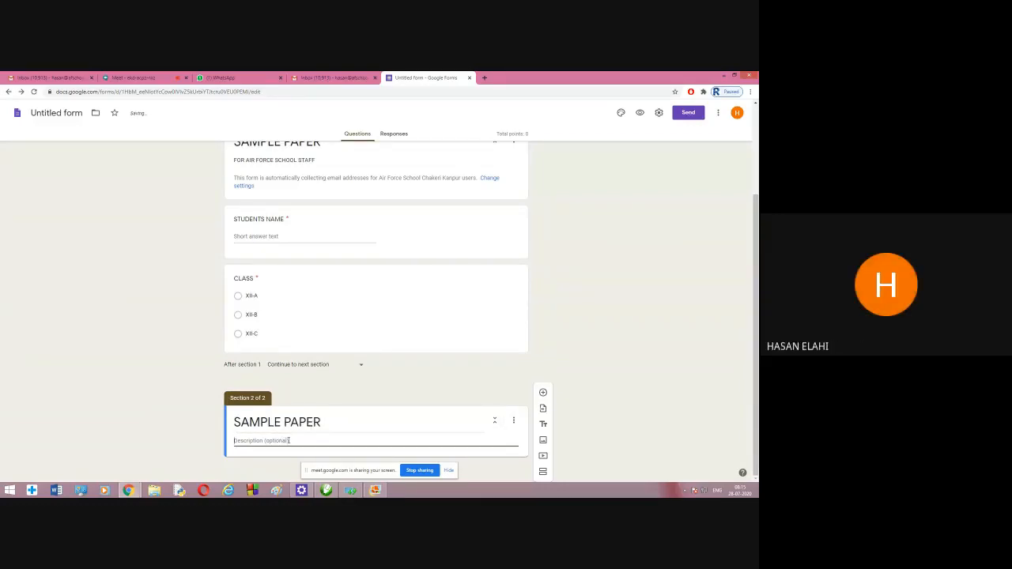
text(1 PERIODIC)
click(543, 392)
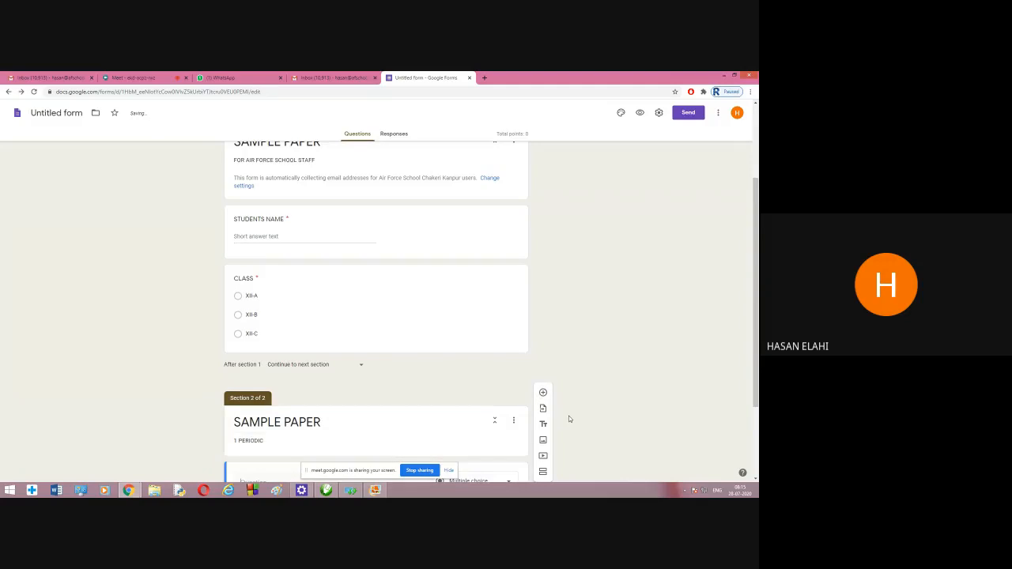
Switch to File Explorer and open the June Online Test folder inside the teacher's folder on Local Disk (D:).
click(155, 490)
click(233, 166)
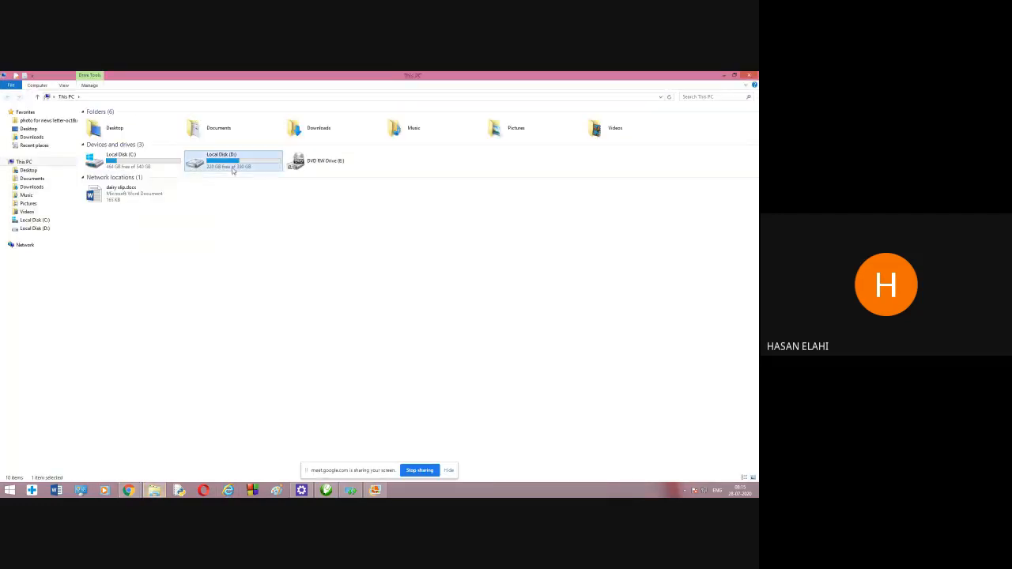
double_click(233, 166)
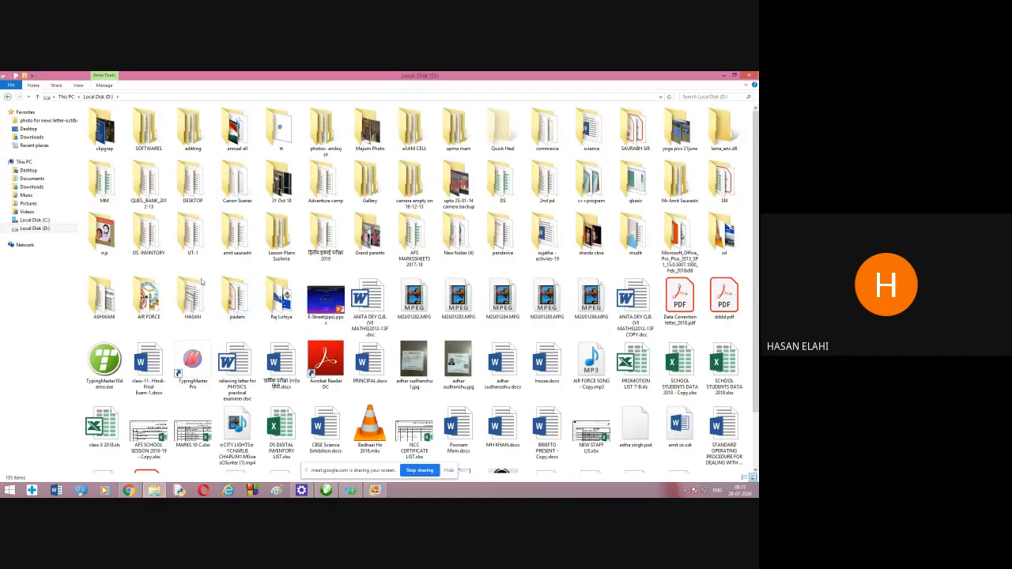
double_click(196, 305)
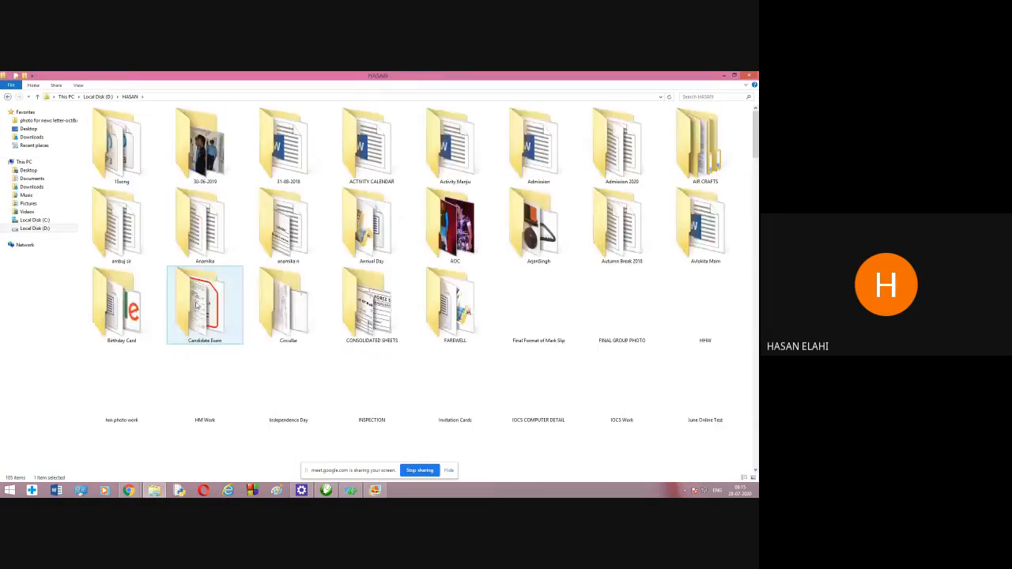
click(288, 183)
key(j)
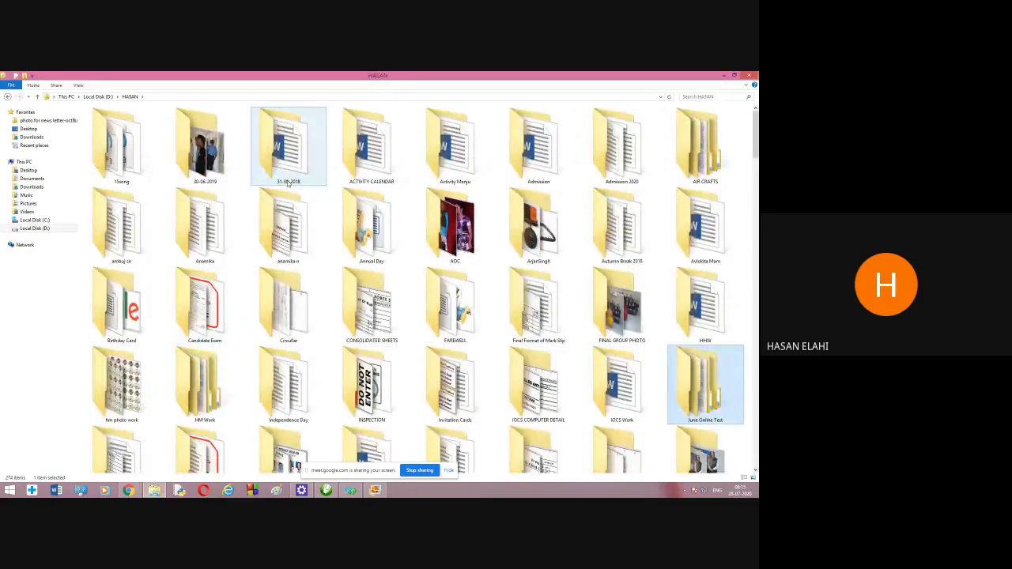
key(Return)
Open ONLINE UNIT TEST-1 PHYSICS.docx from the third teacher's subfolder in Word.
key(Down)
key(Down)
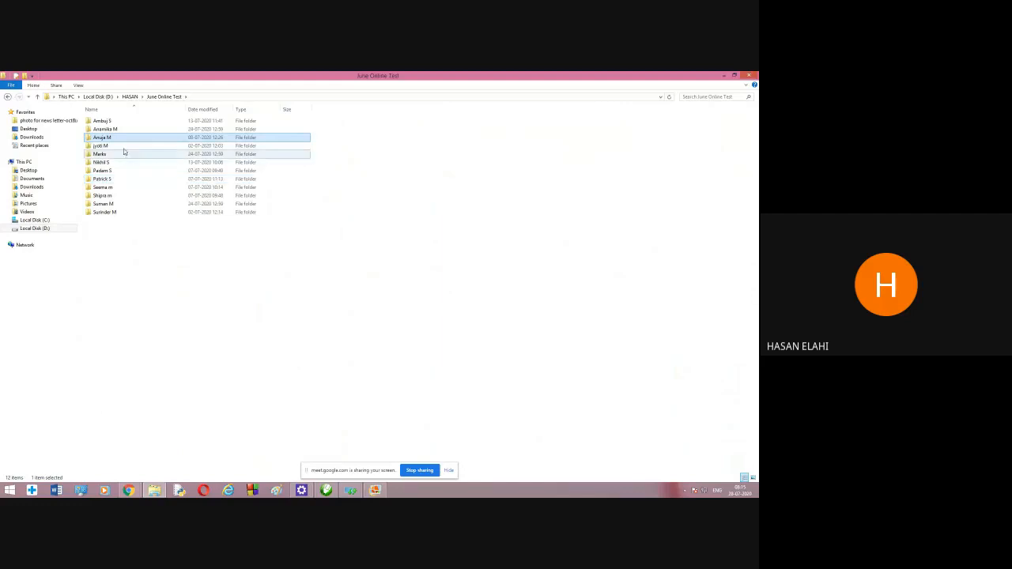
double_click(100, 138)
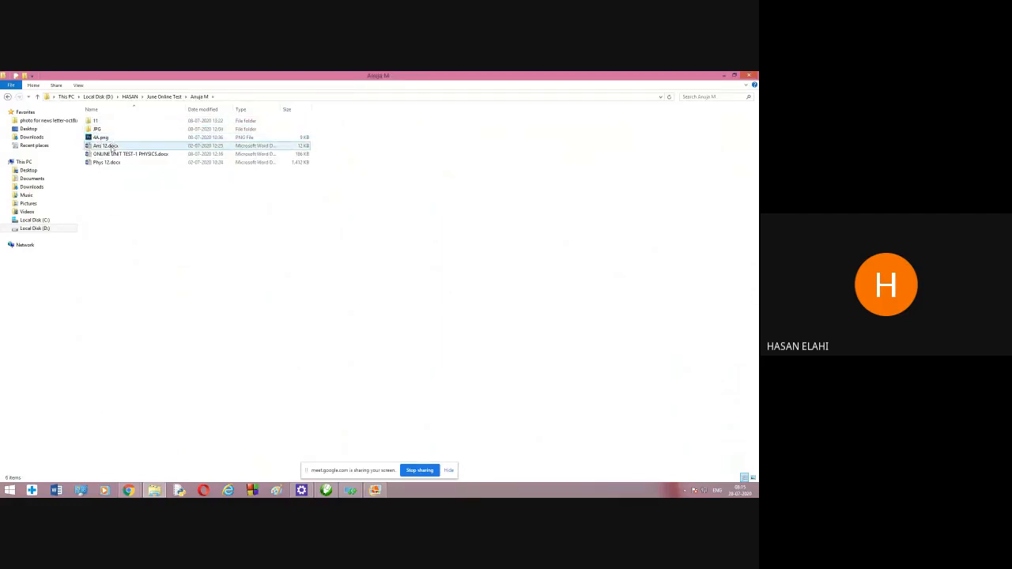
click(111, 155)
double_click(112, 158)
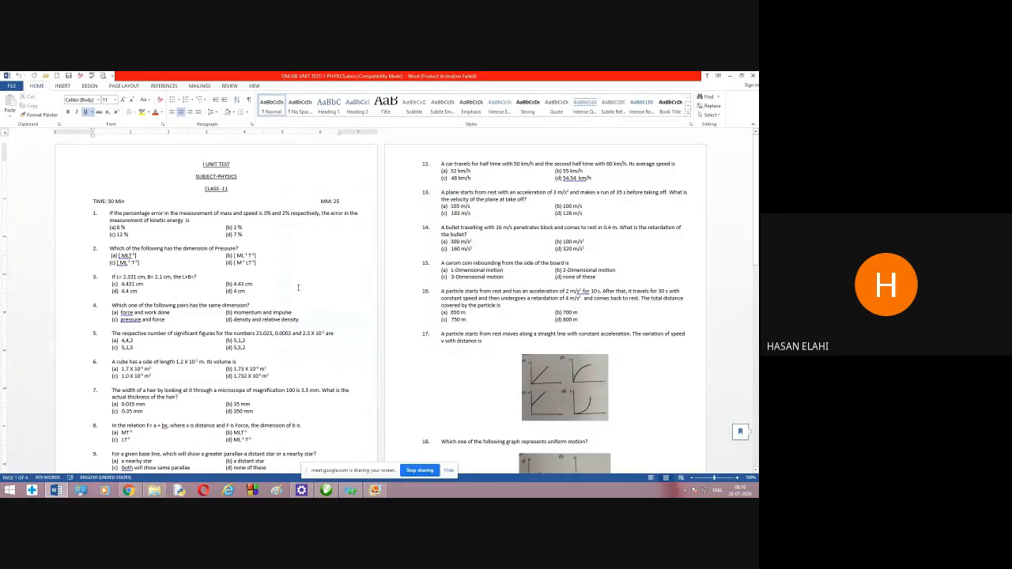
Copy the text of question 1, on the percentage error in kinetic energy, from the Word test into the form's new question.
scroll(298, 287, up, 5)
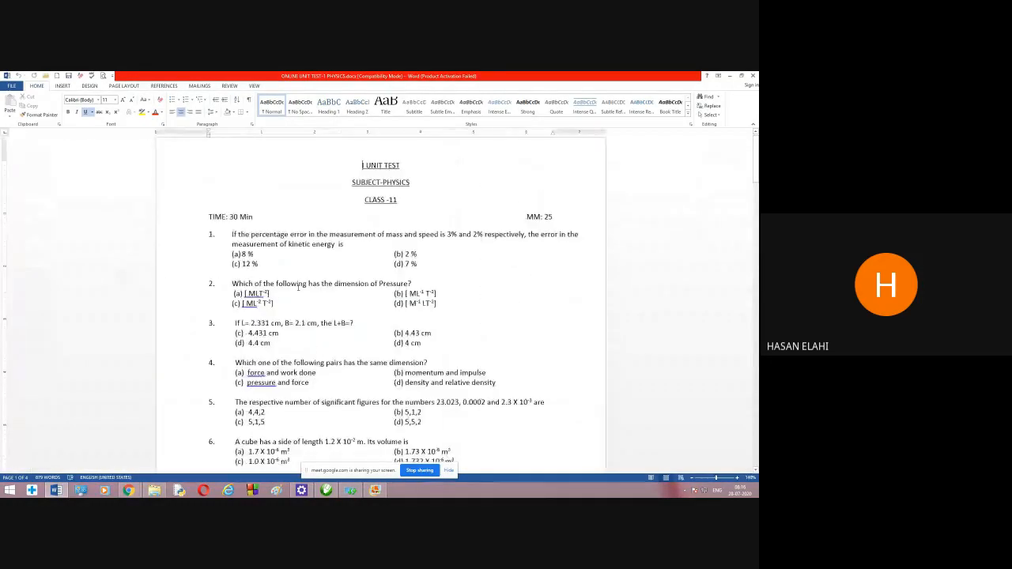
scroll(298, 288, up, 2)
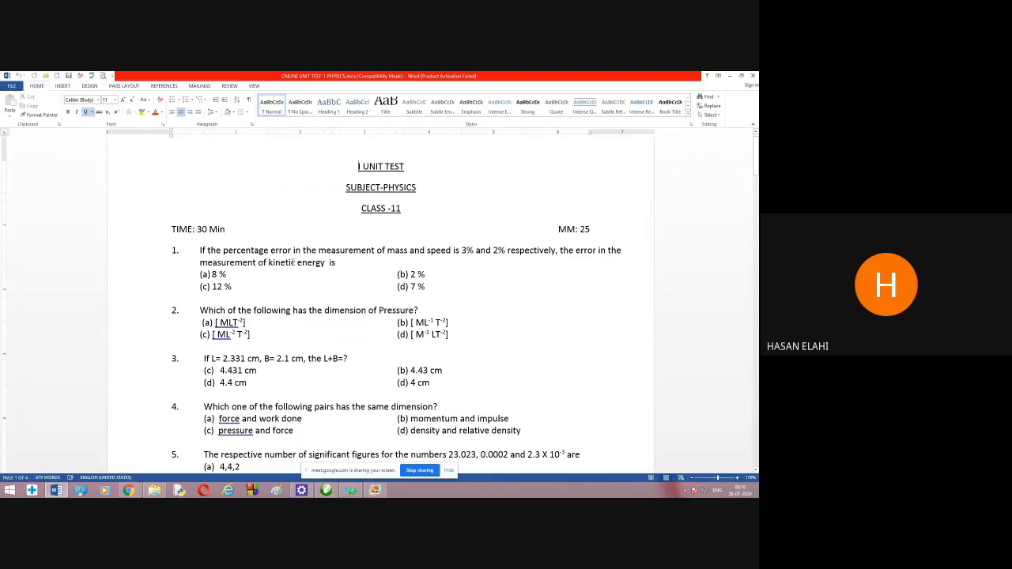
drag(339, 264, 198, 250)
right_click(215, 249)
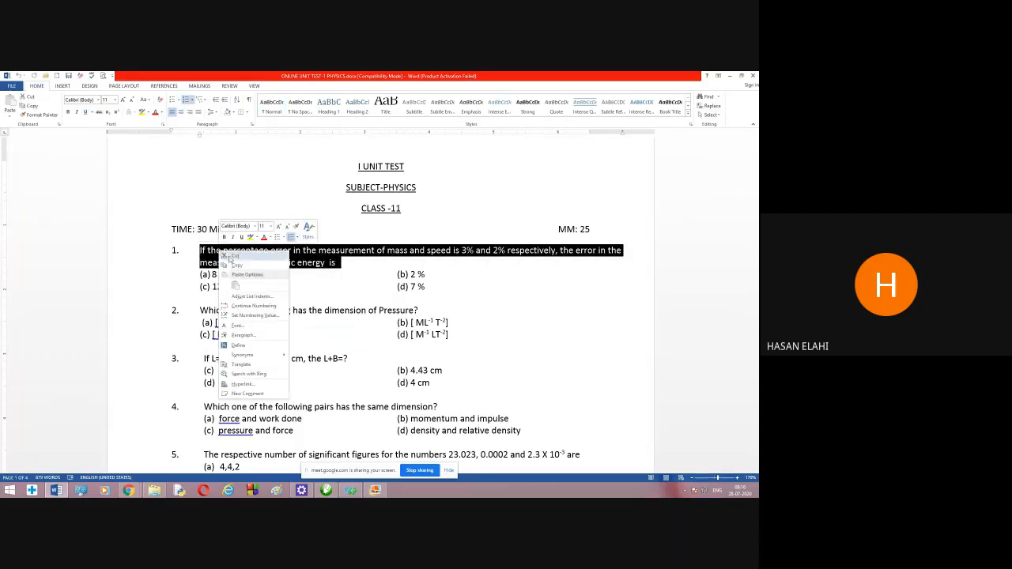
click(235, 268)
click(129, 490)
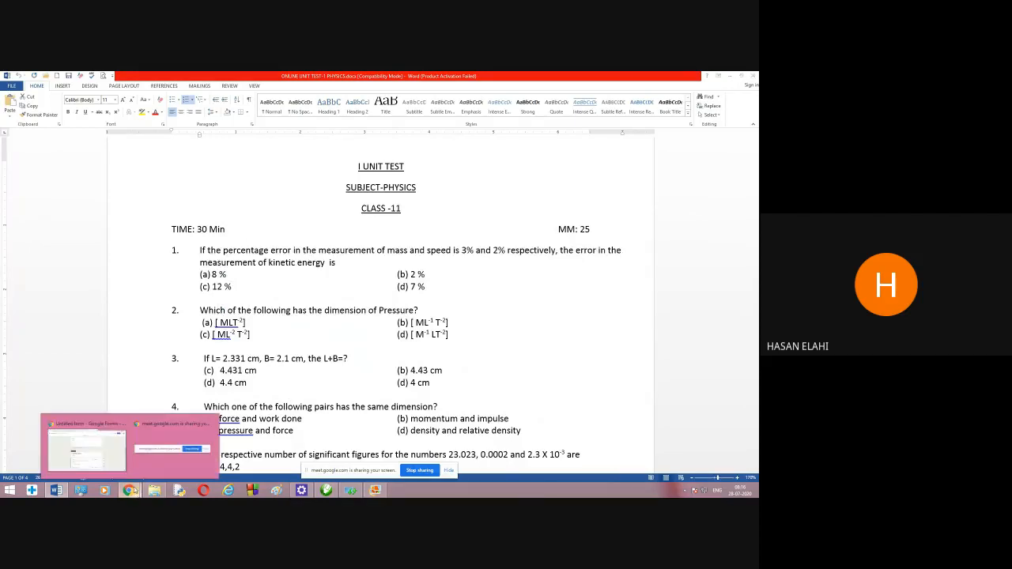
click(107, 448)
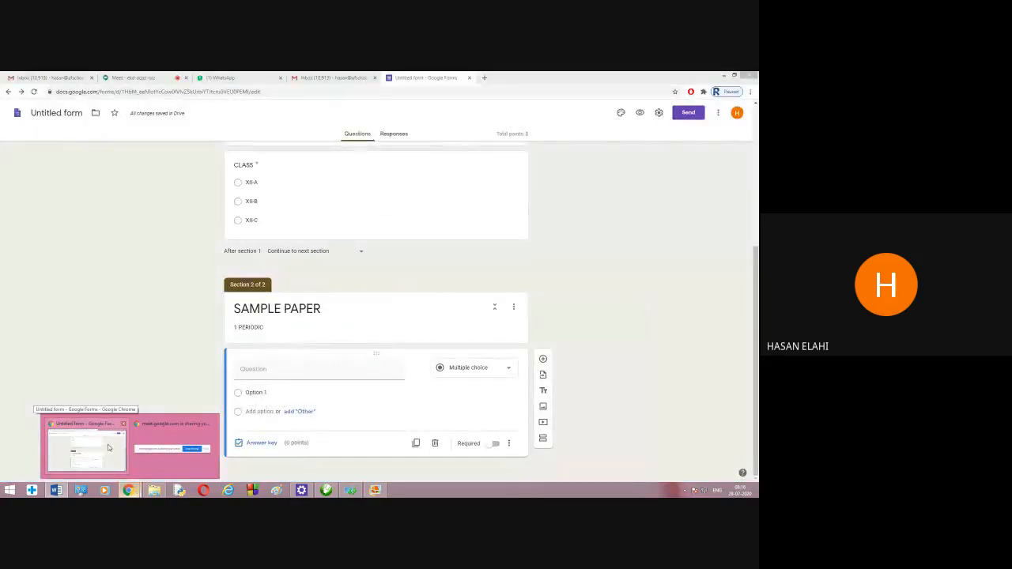
click(109, 449)
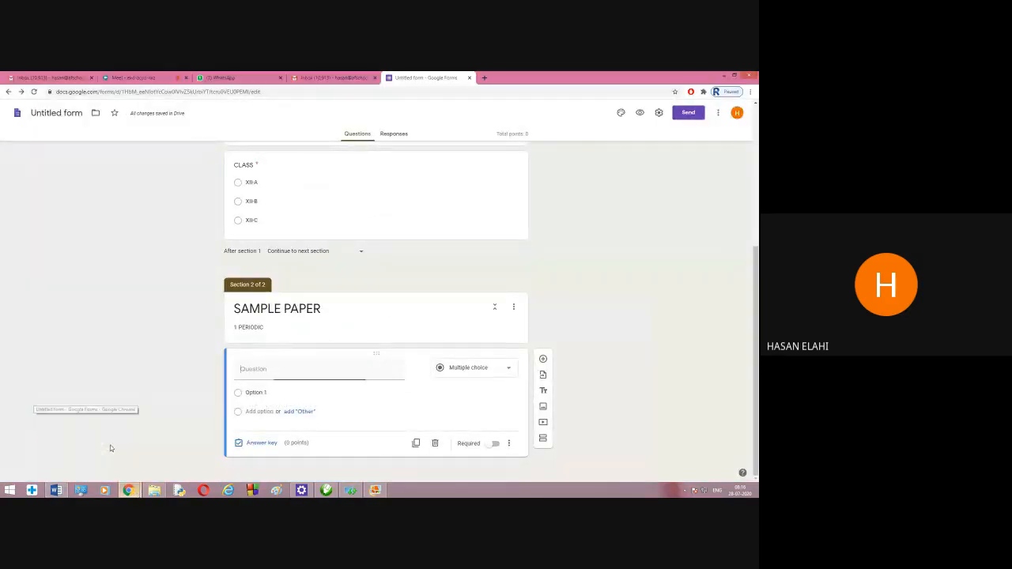
right_click(253, 369)
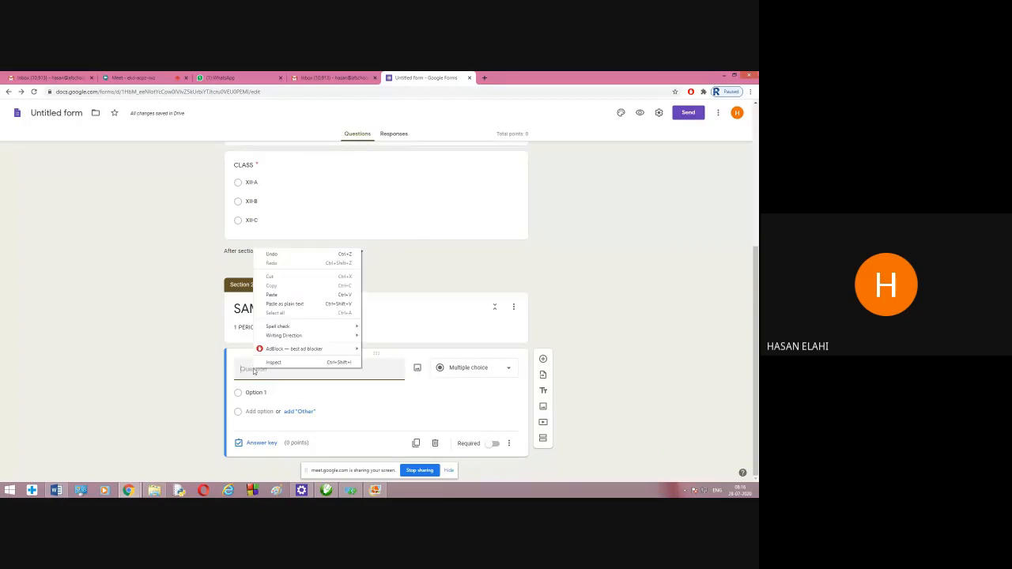
click(283, 296)
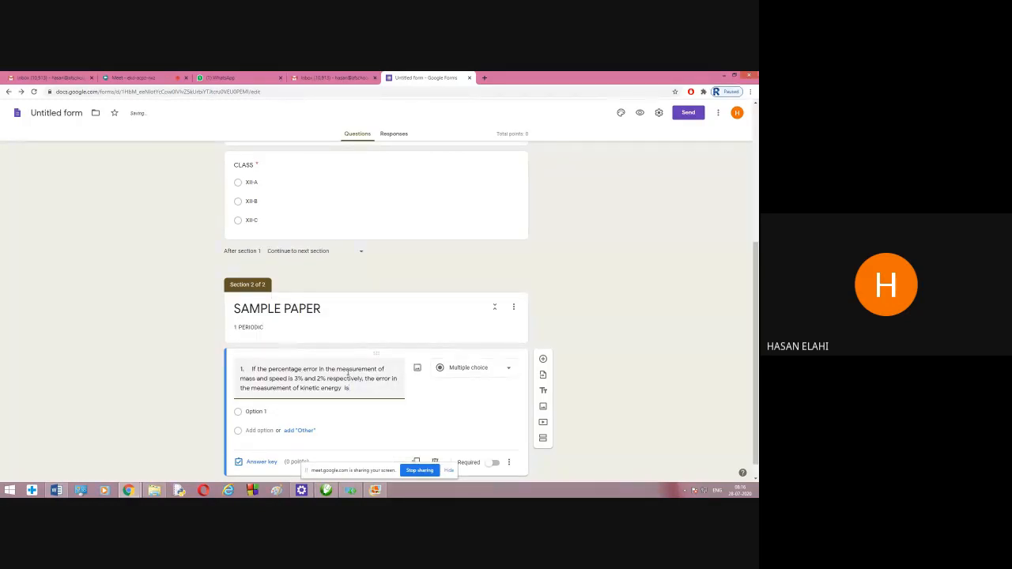
Copy answer "(a) 8 %" of question 1 from the Word test into the form question's first option.
mouse_move(136, 490)
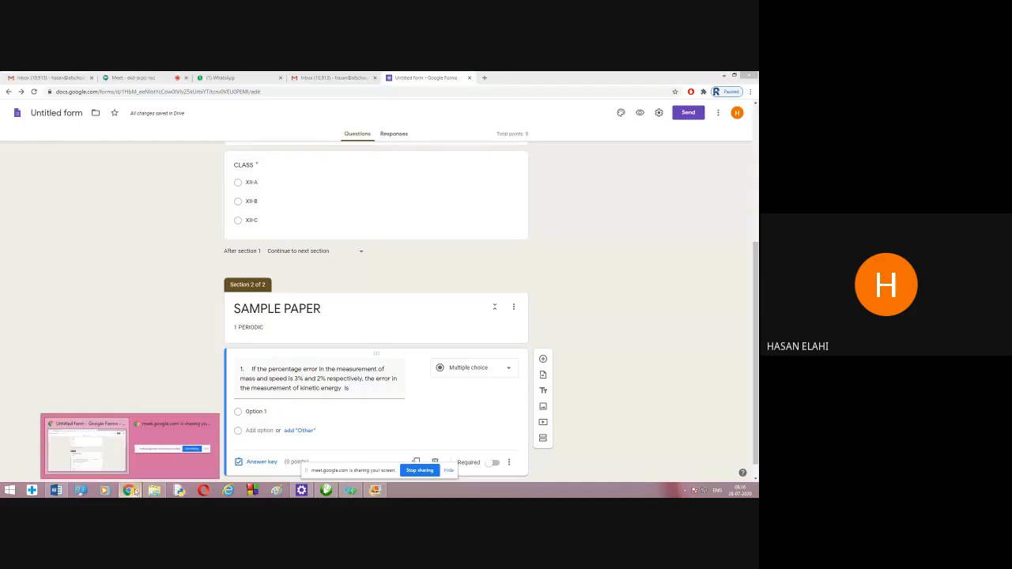
click(57, 490)
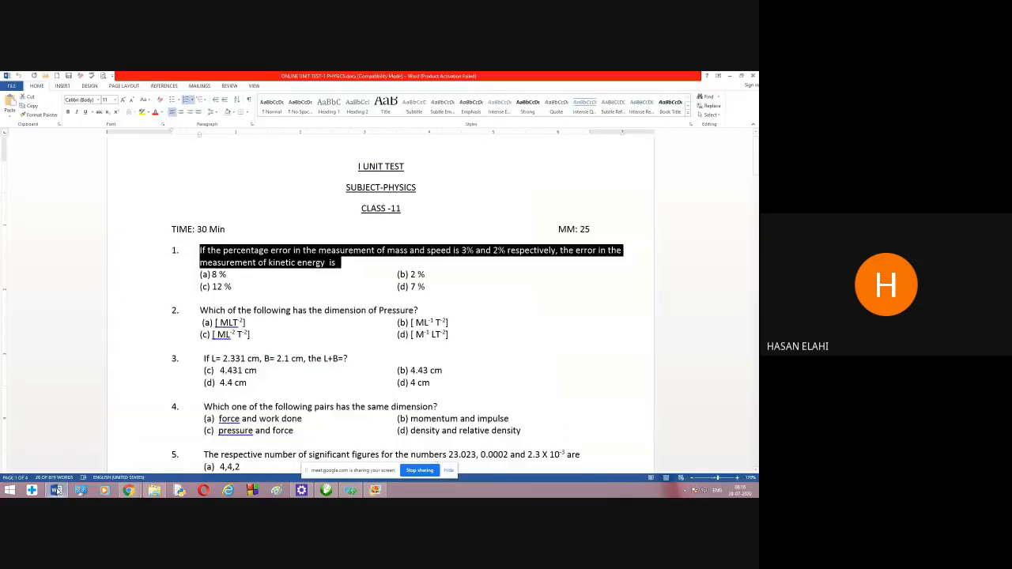
drag(429, 287, 182, 281)
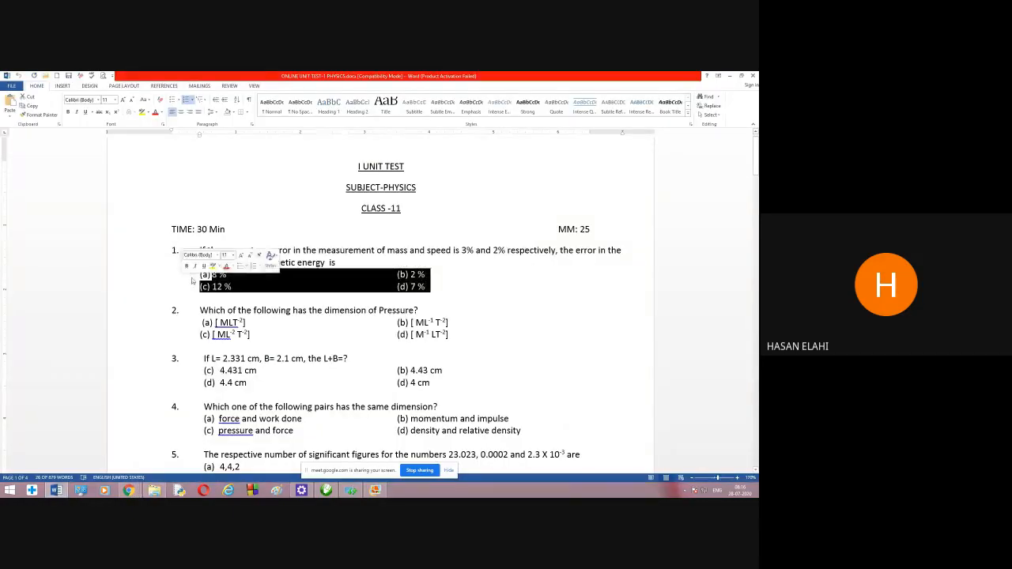
click(235, 275)
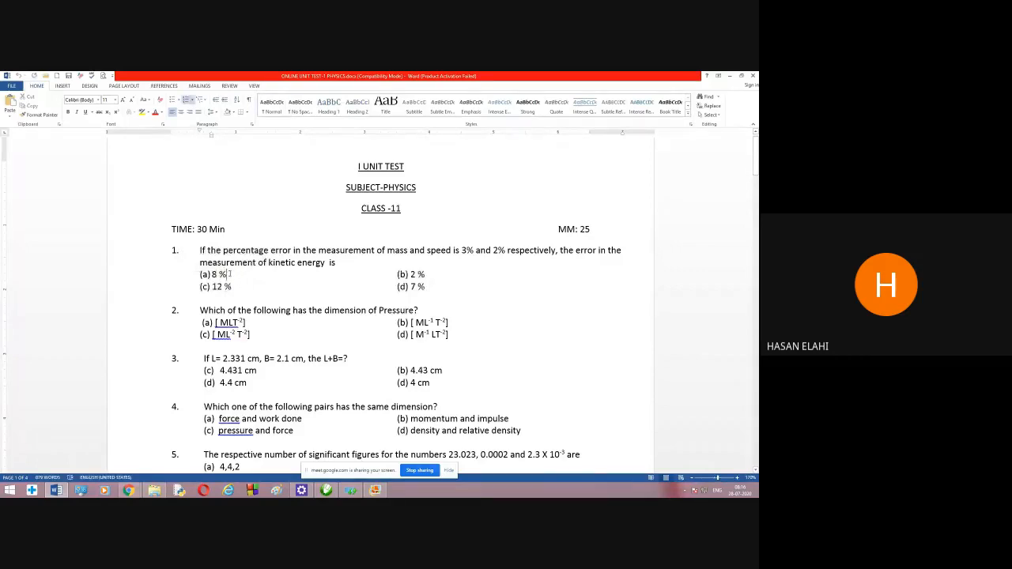
drag(228, 275, 212, 275)
right_click(218, 278)
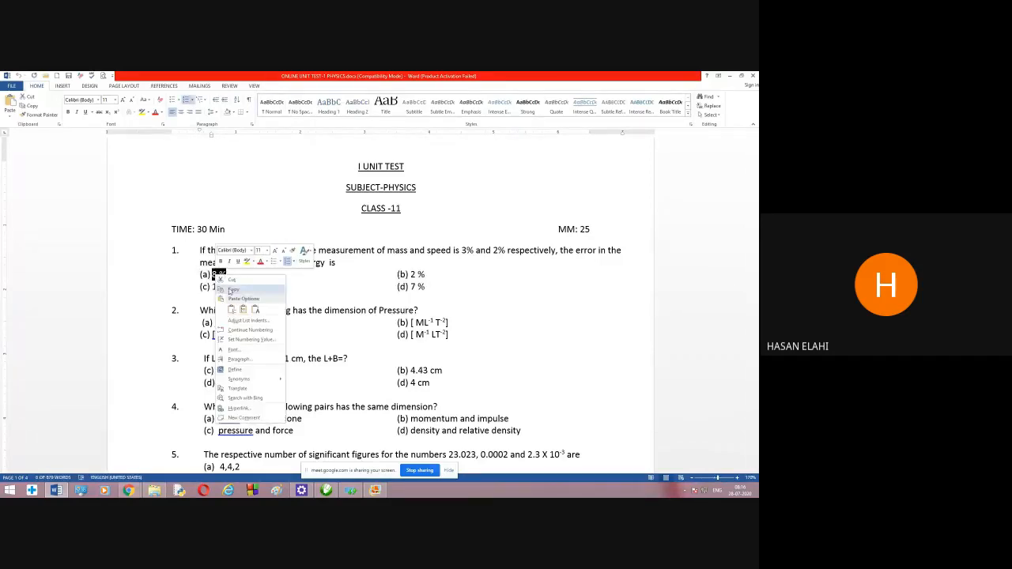
click(233, 289)
mouse_move(128, 490)
click(98, 458)
click(254, 411)
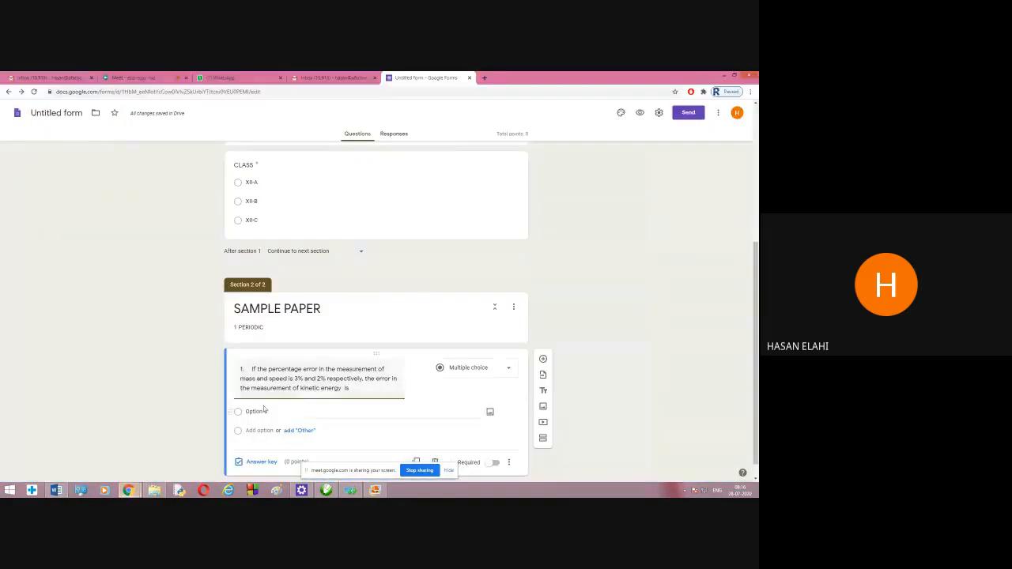
right_click(258, 413)
click(286, 318)
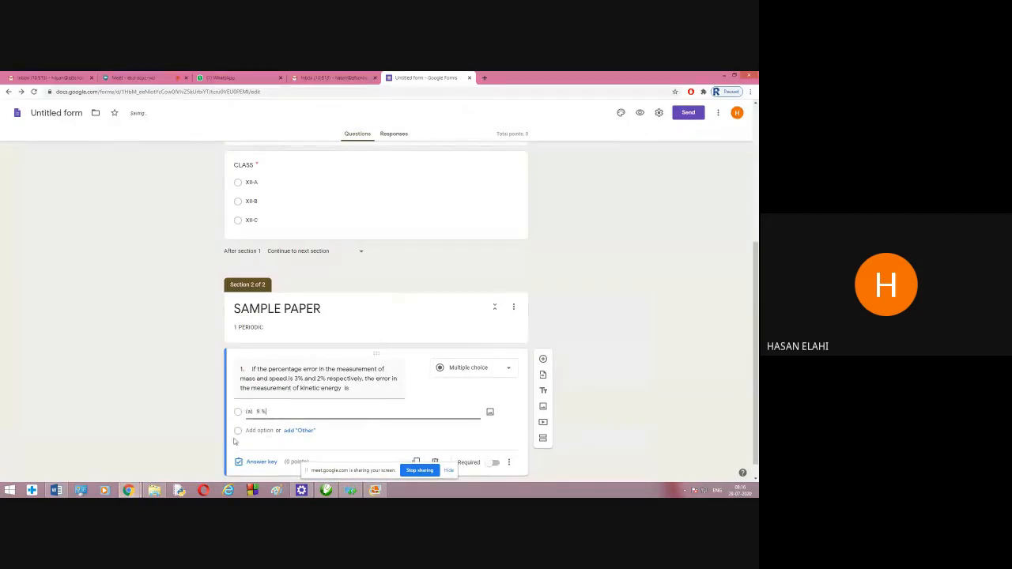
Add a second option to the form question with answer "(b) 2 %" copied from the Word test.
click(56, 490)
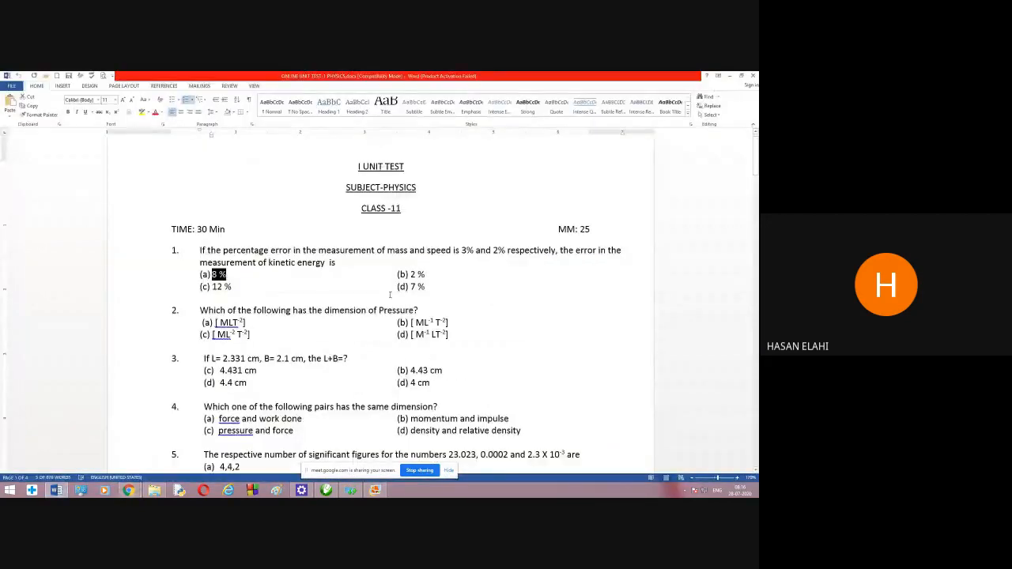
drag(425, 275, 403, 275)
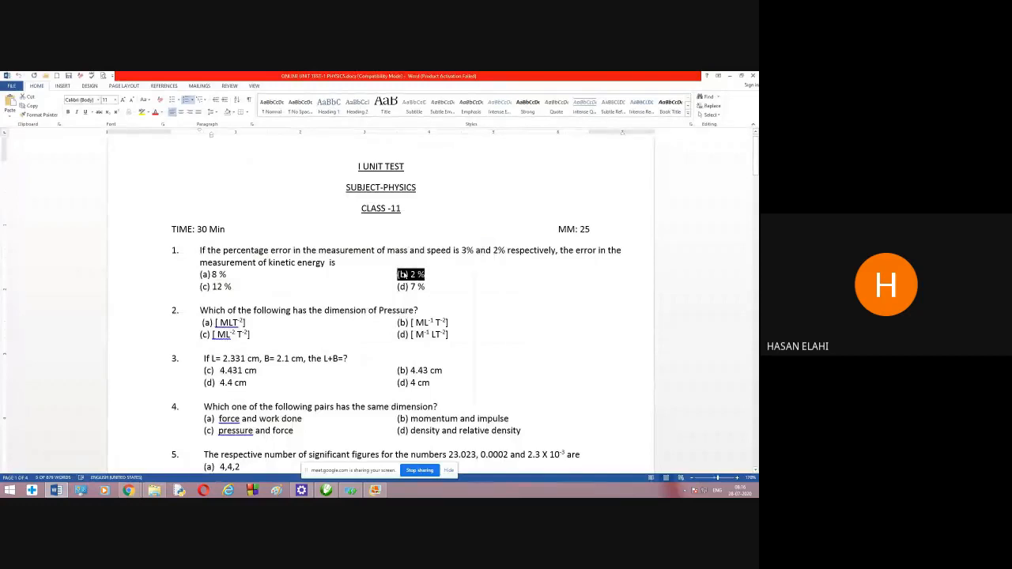
right_click(404, 274)
click(419, 288)
click(128, 490)
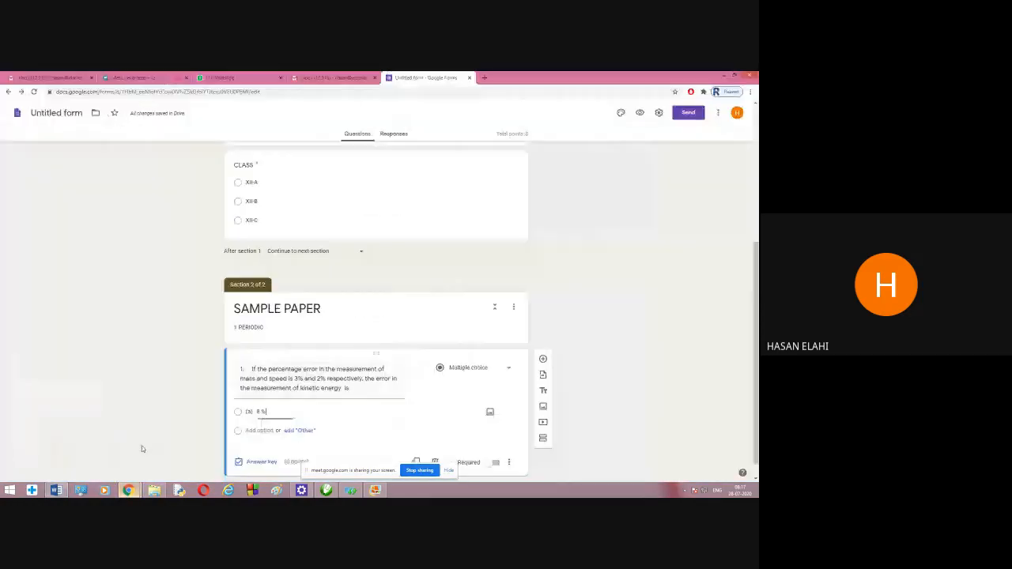
click(259, 430)
right_click(254, 431)
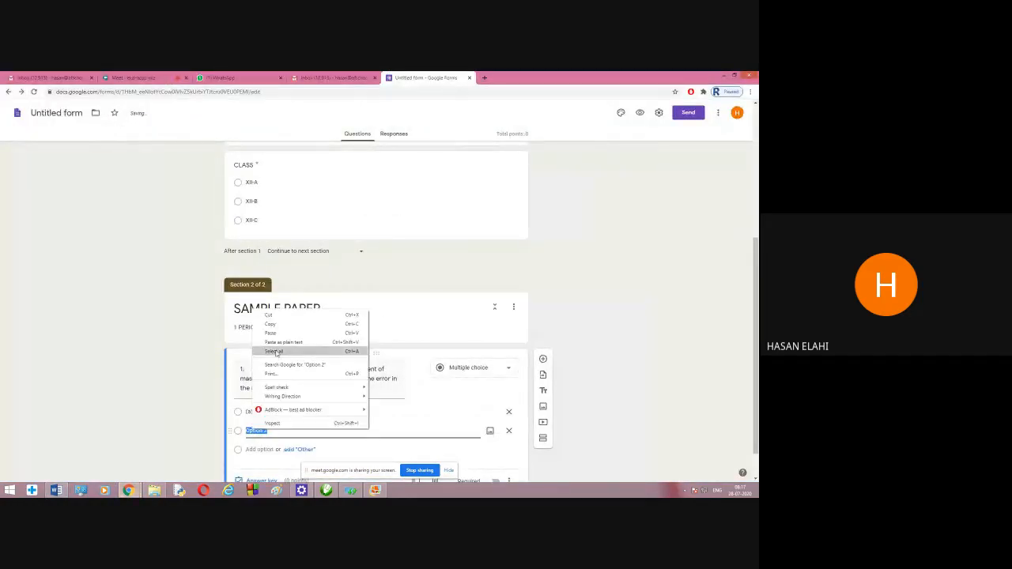
click(270, 336)
Add a third option to the form question with answer "(c) 12 %" copied from the Word test.
click(57, 490)
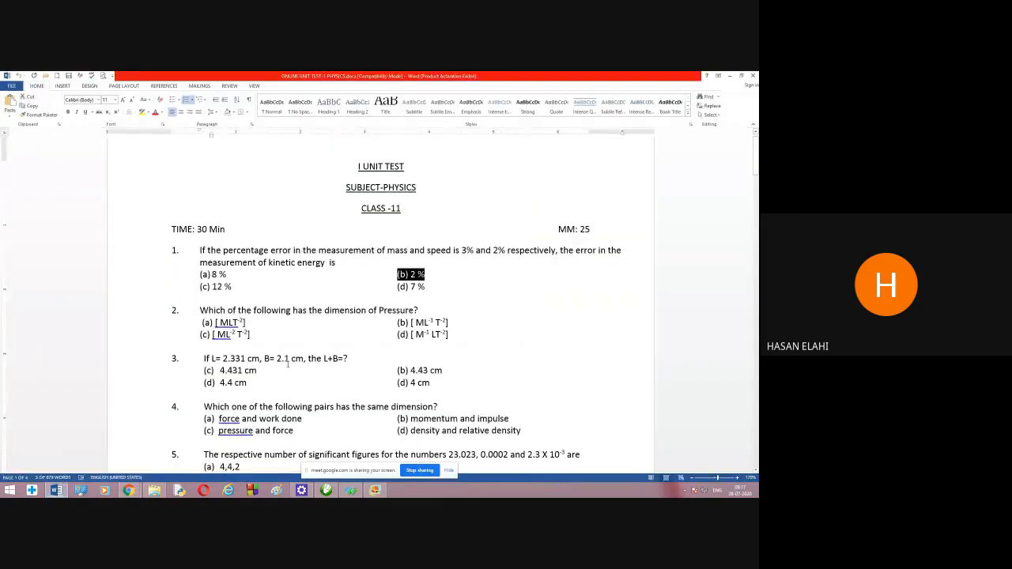
triple_click(213, 288)
right_click(213, 290)
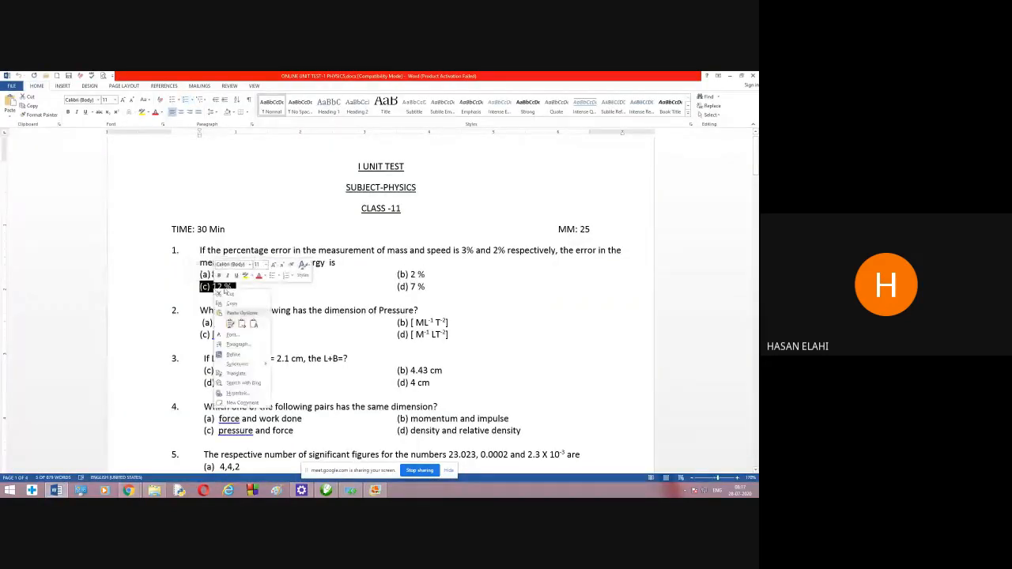
click(230, 304)
click(130, 490)
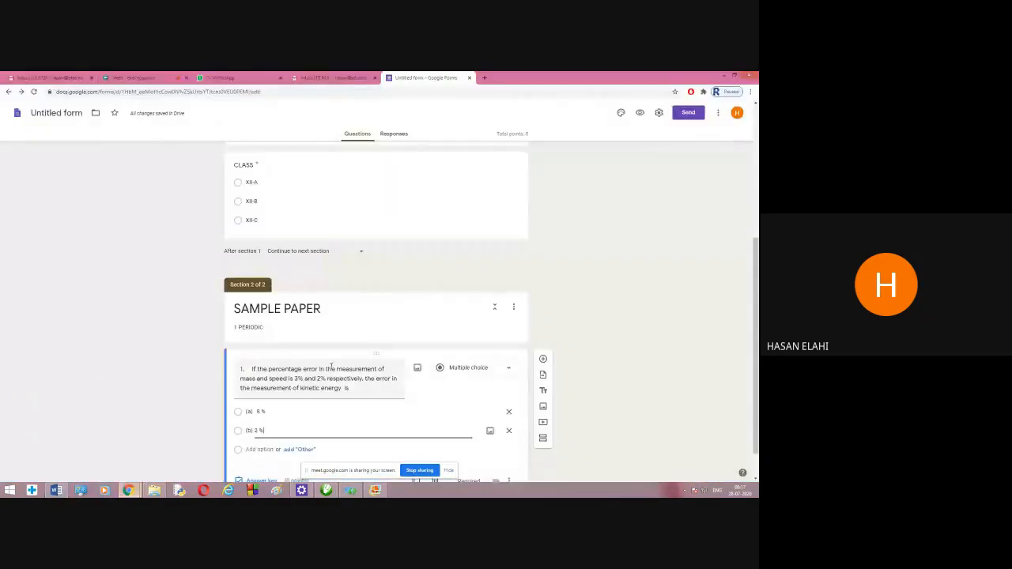
scroll(316, 356, down, 1)
click(260, 411)
right_click(249, 412)
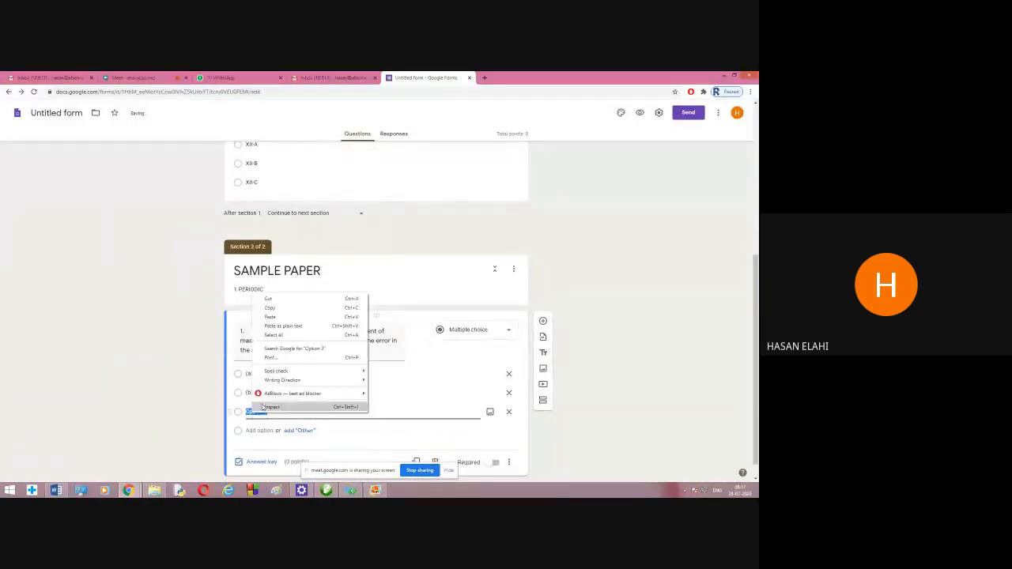
click(261, 320)
Add a fourth option with answer "(d) 7 %" copied from the Word test, and make the form question required.
click(56, 490)
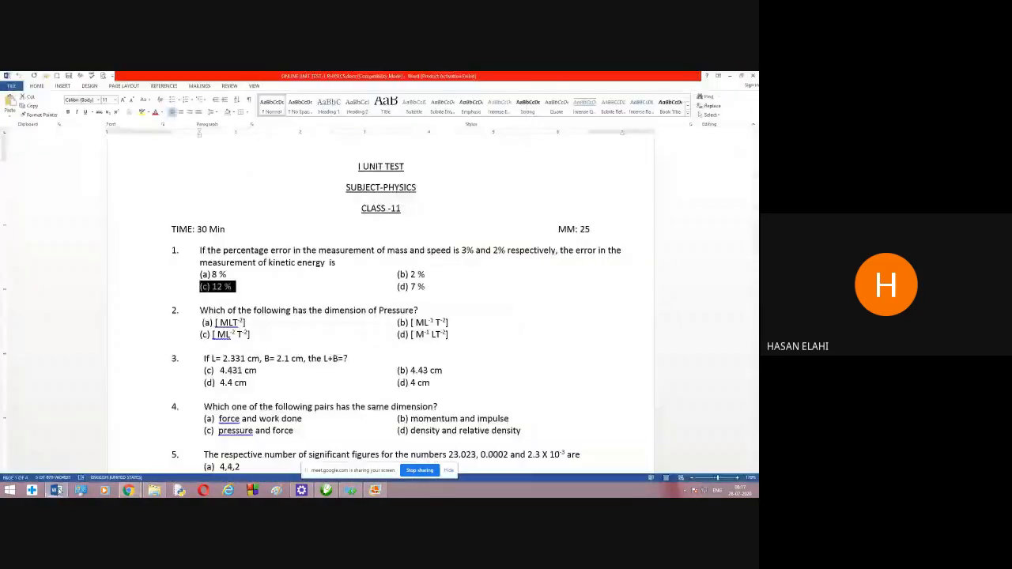
drag(425, 287, 397, 286)
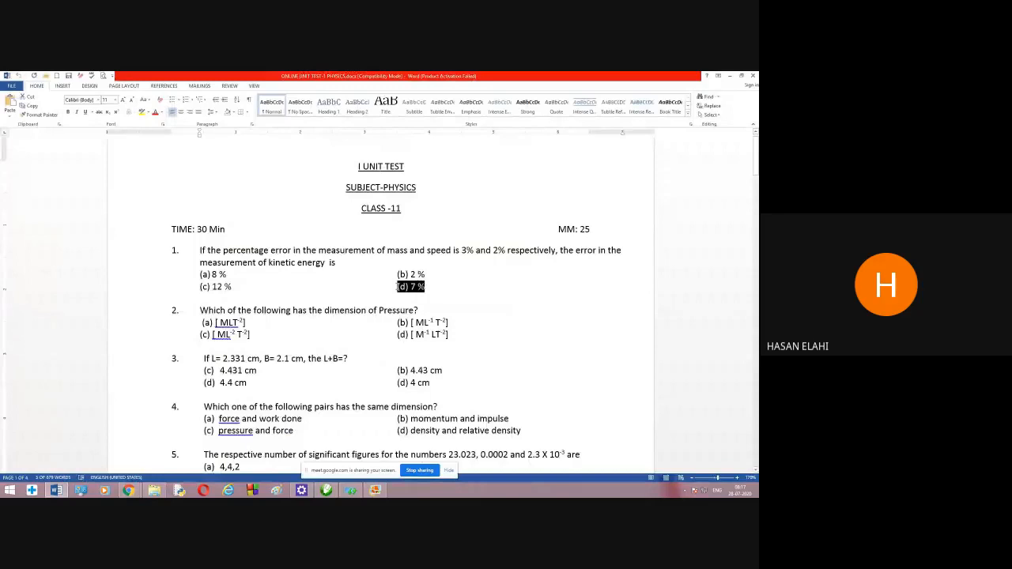
right_click(405, 288)
click(421, 310)
mouse_move(128, 490)
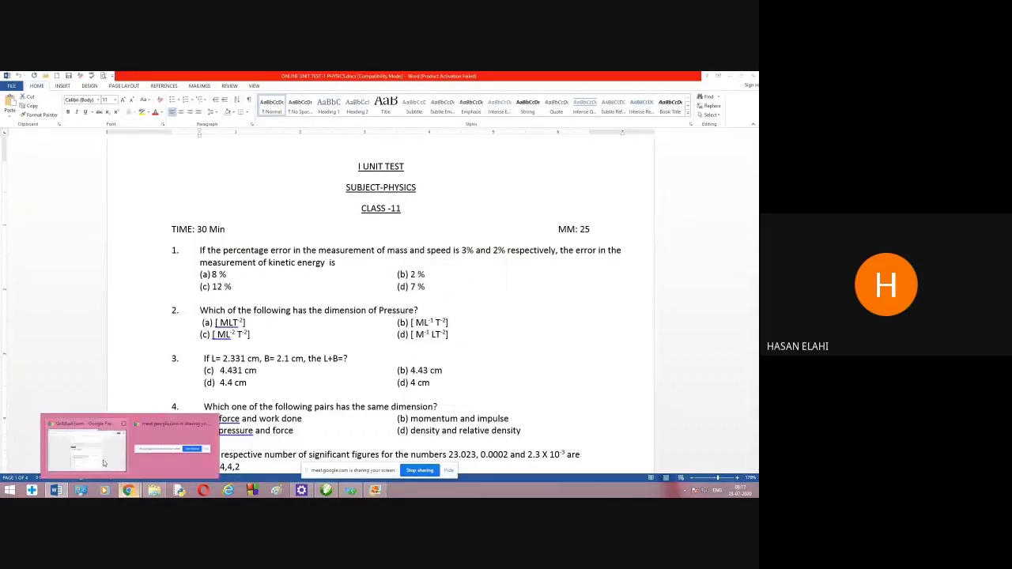
click(177, 452)
click(261, 411)
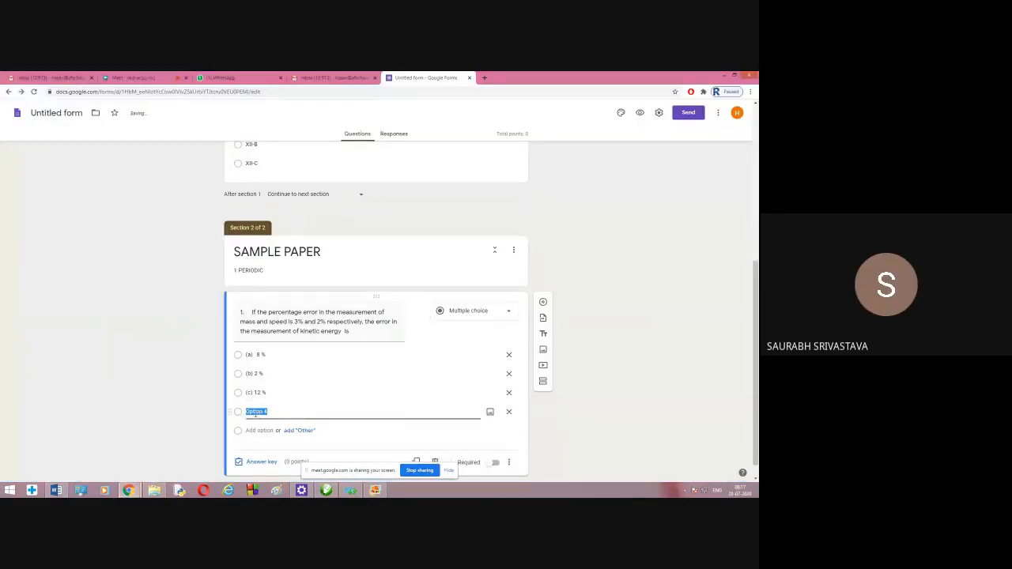
right_click(256, 411)
click(303, 314)
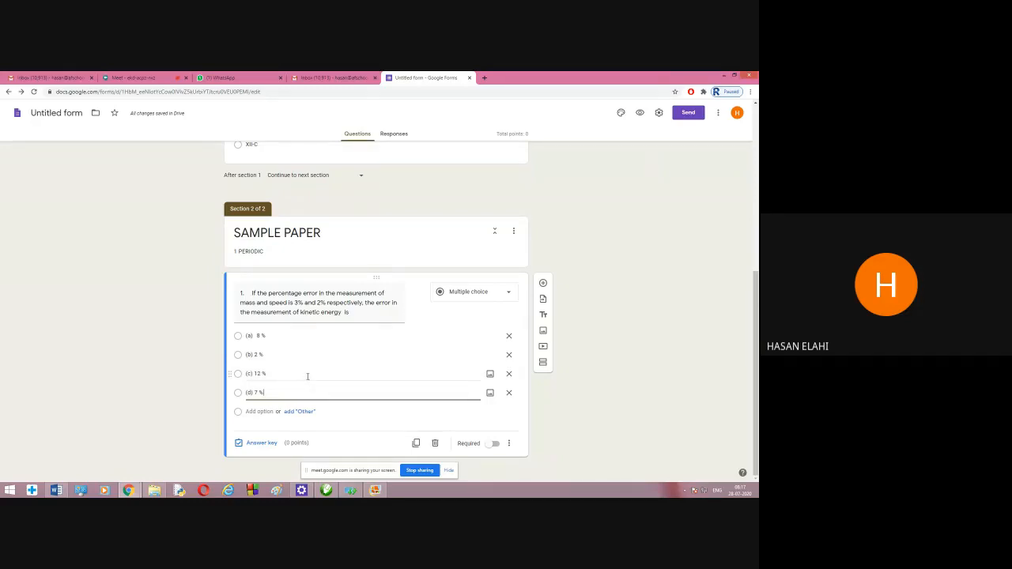
click(492, 445)
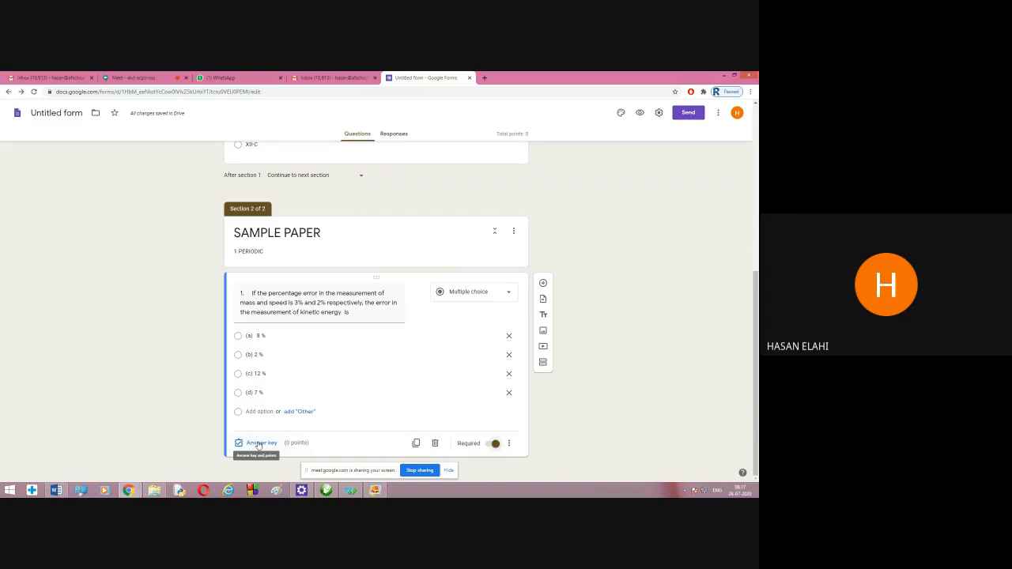
Open the form question's answer key, look up the answer to question 1 in the Word document's ANSWER KEY, and return to the form.
click(258, 444)
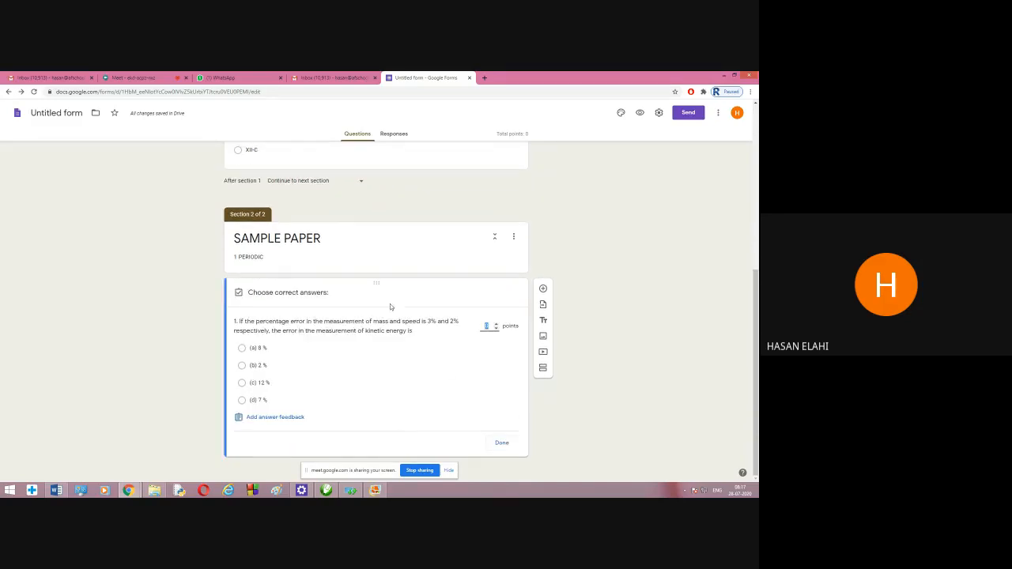
click(55, 492)
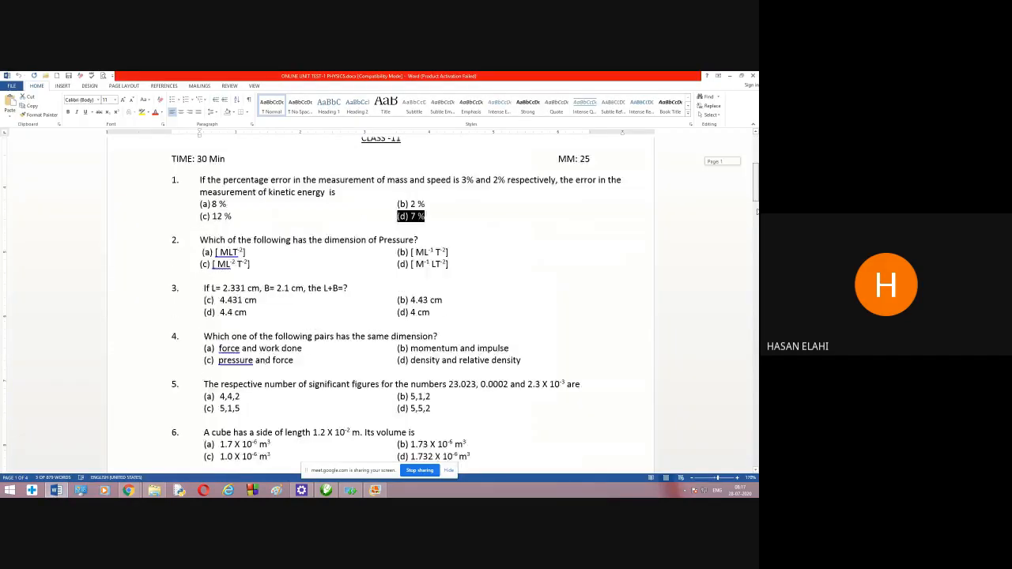
key(ctrl+End)
scroll(312, 412, up, 10)
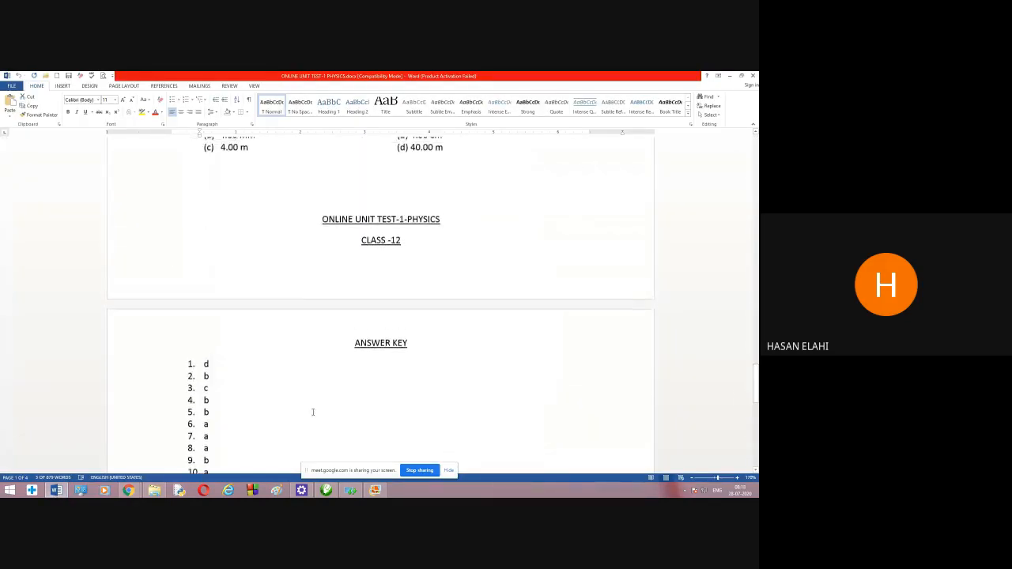
double_click(206, 364)
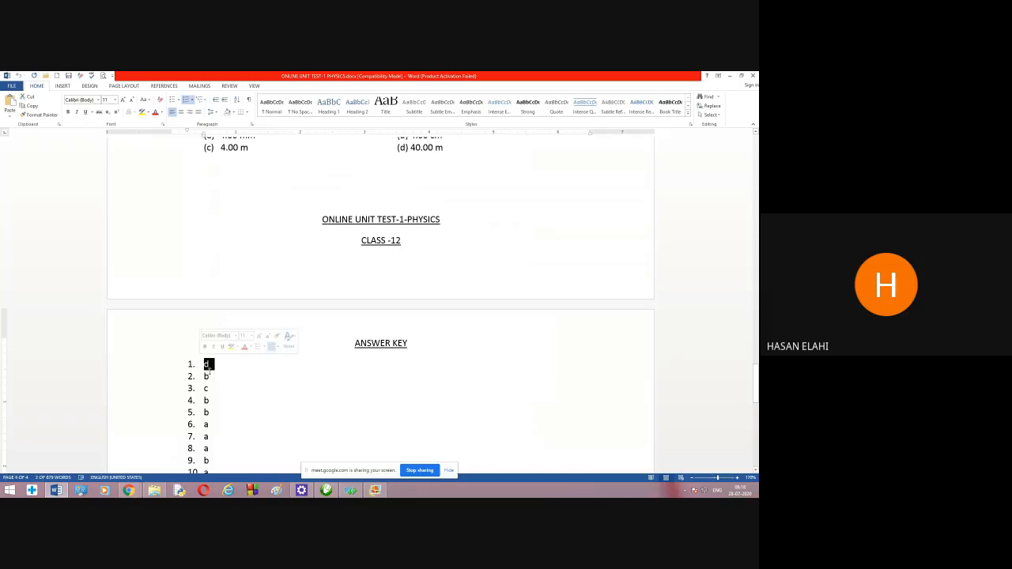
click(128, 490)
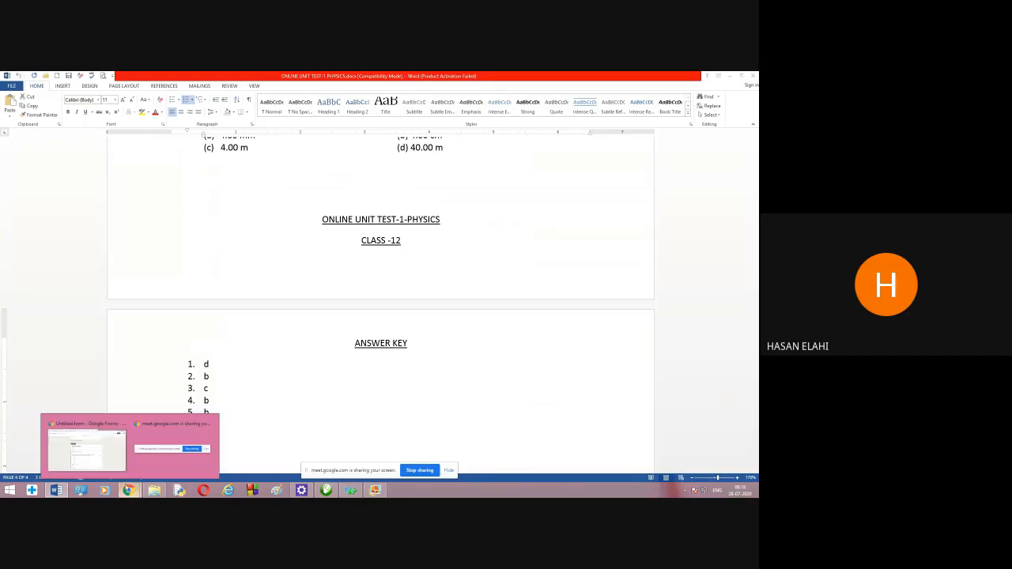
click(103, 462)
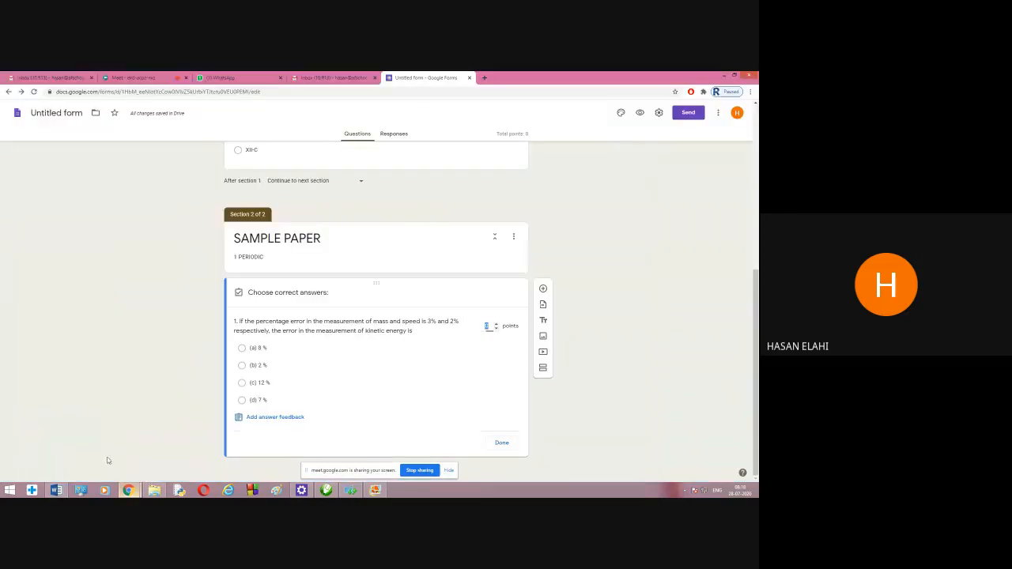
Mark "(d) 7 %" as the correct answer to question 1, assign it 1 point, and finish the answer key.
click(241, 401)
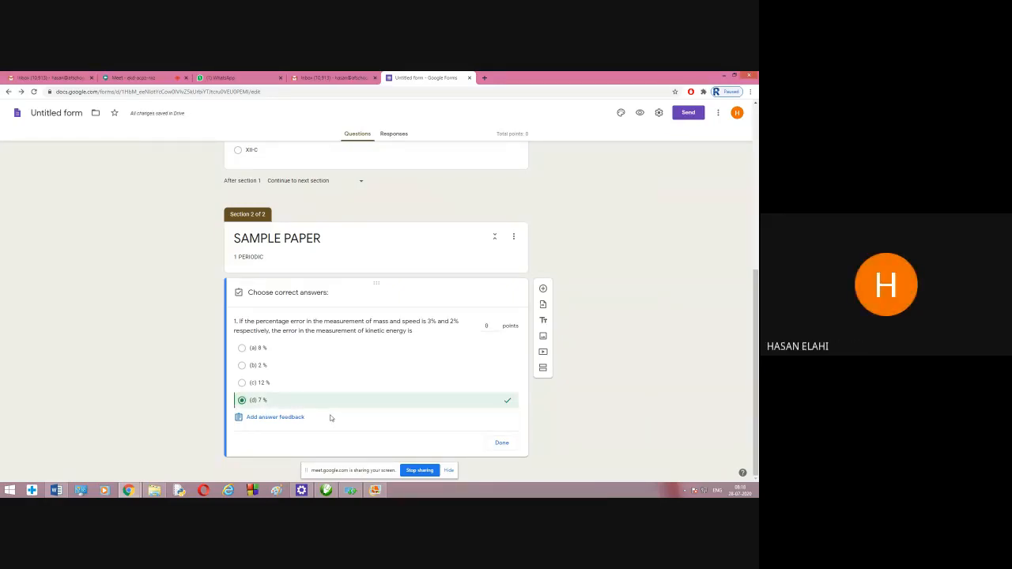
click(487, 326)
text(1)
click(502, 445)
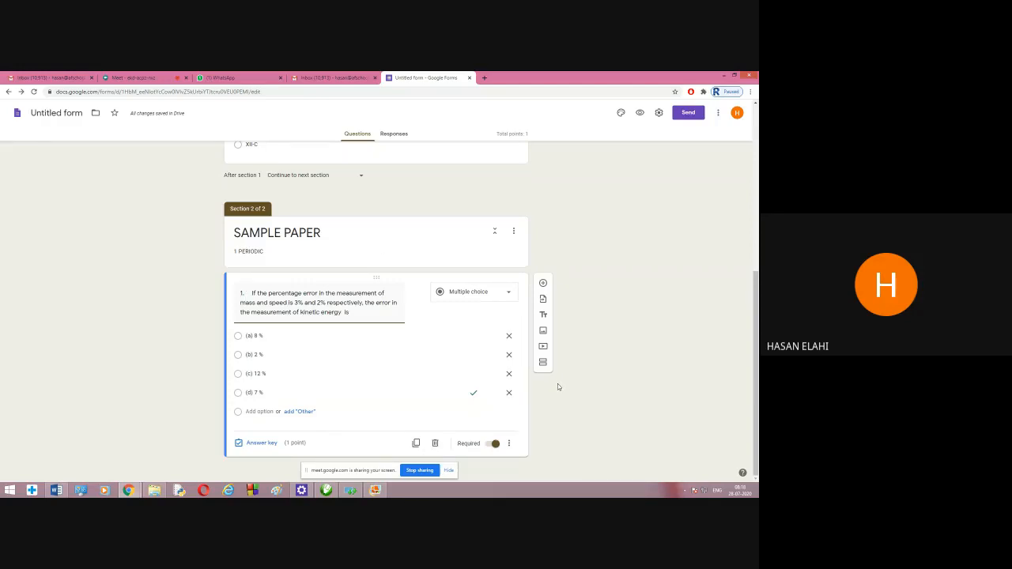
Duplicate the "SAMPLE PAPER" section together with its question.
click(513, 235)
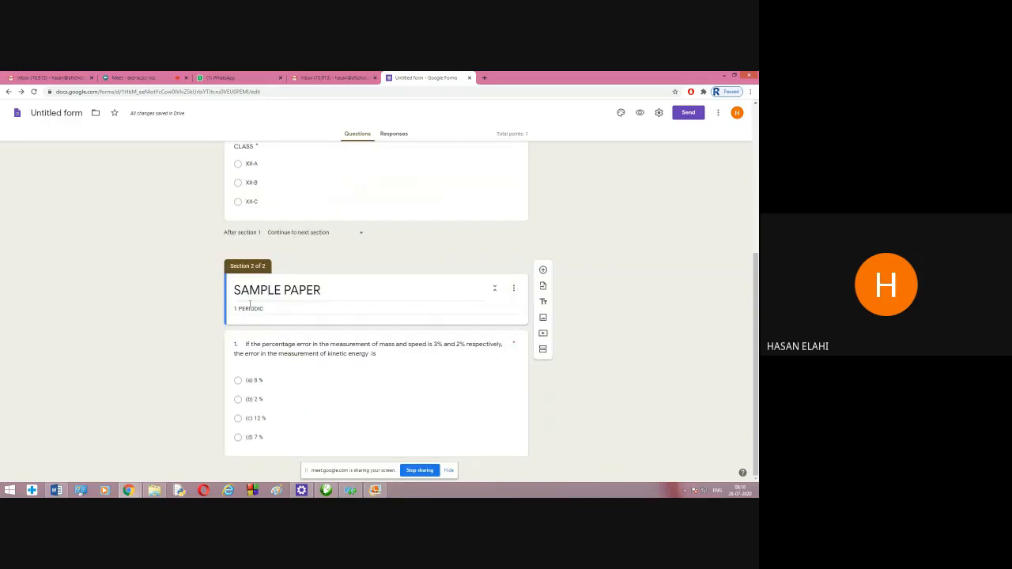
click(513, 290)
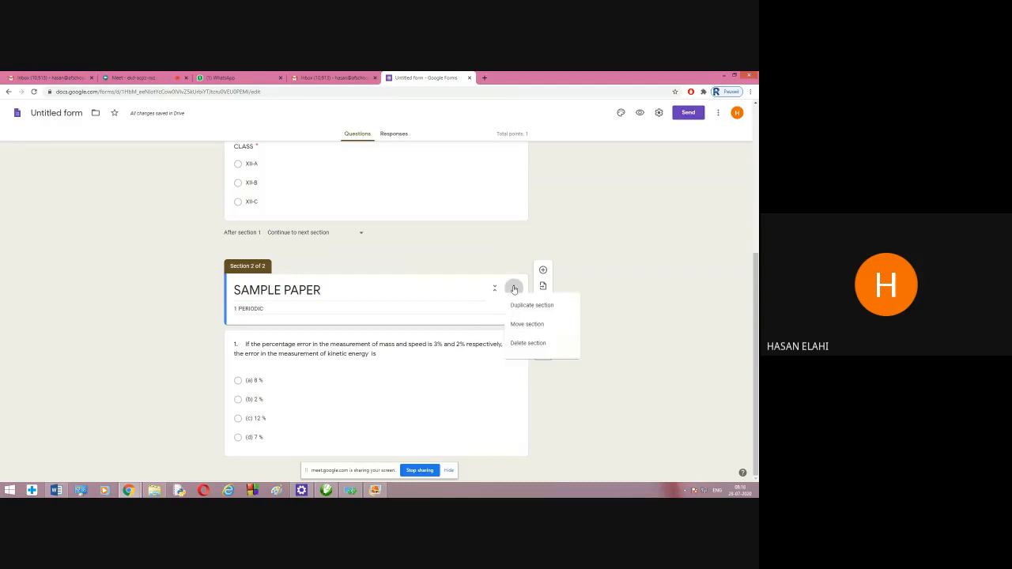
click(397, 253)
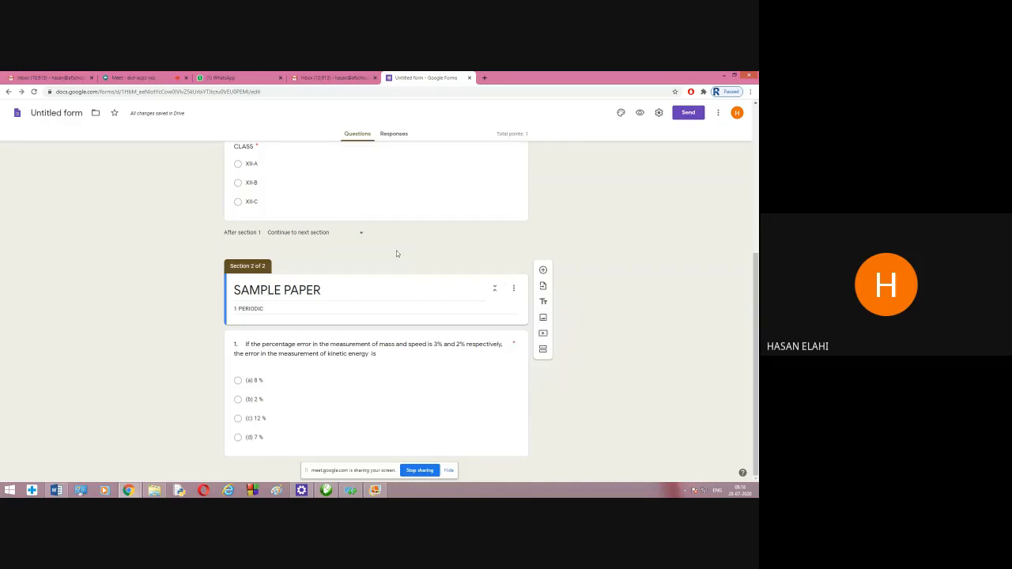
click(513, 290)
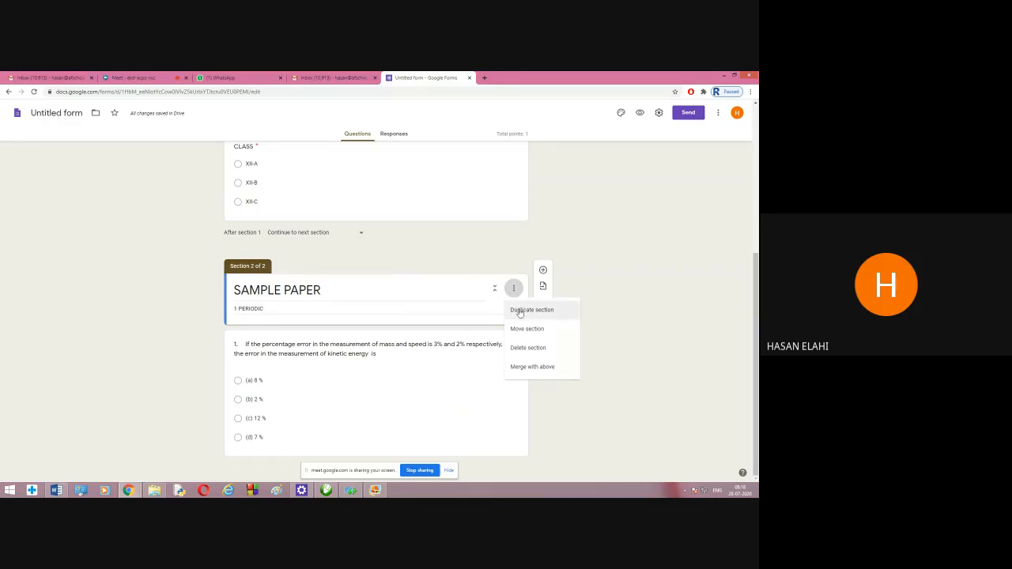
click(520, 311)
scroll(438, 378, down, 1)
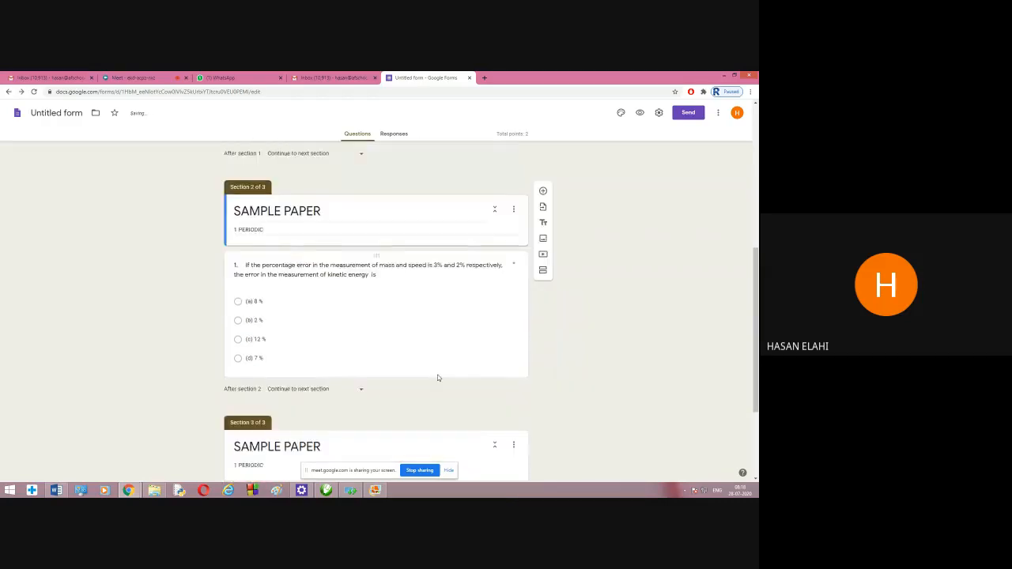
scroll(438, 378, down, 2)
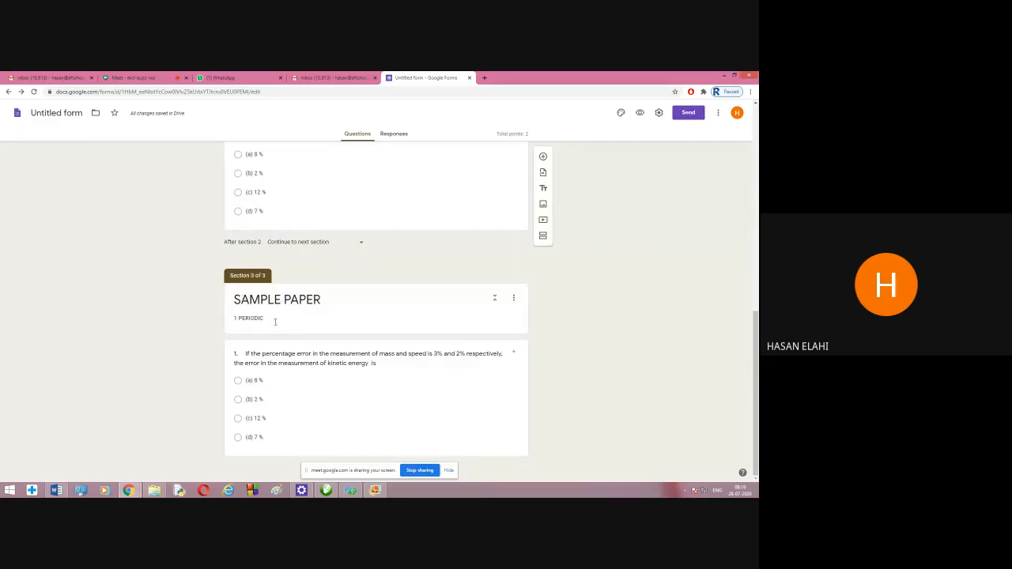
Select the duplicated question's text in section 3, copy question 2's text from the Word test, and return to the form.
click(289, 366)
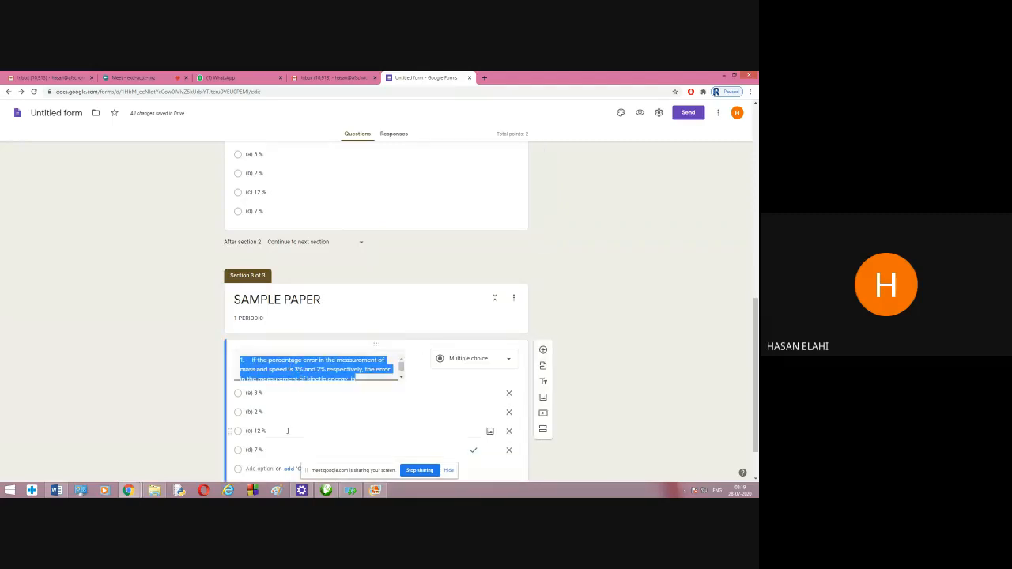
scroll(411, 443, down, 1)
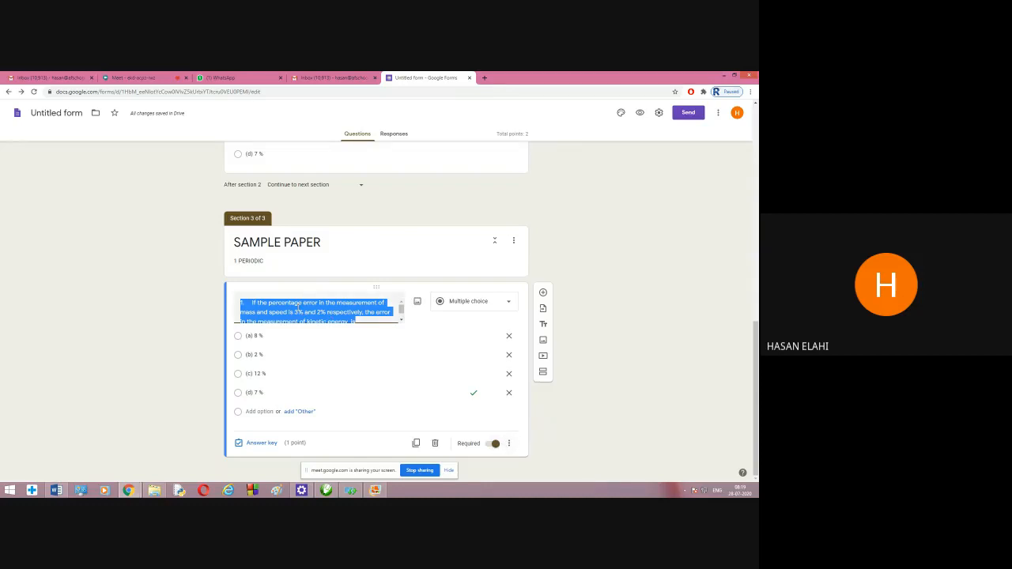
click(56, 490)
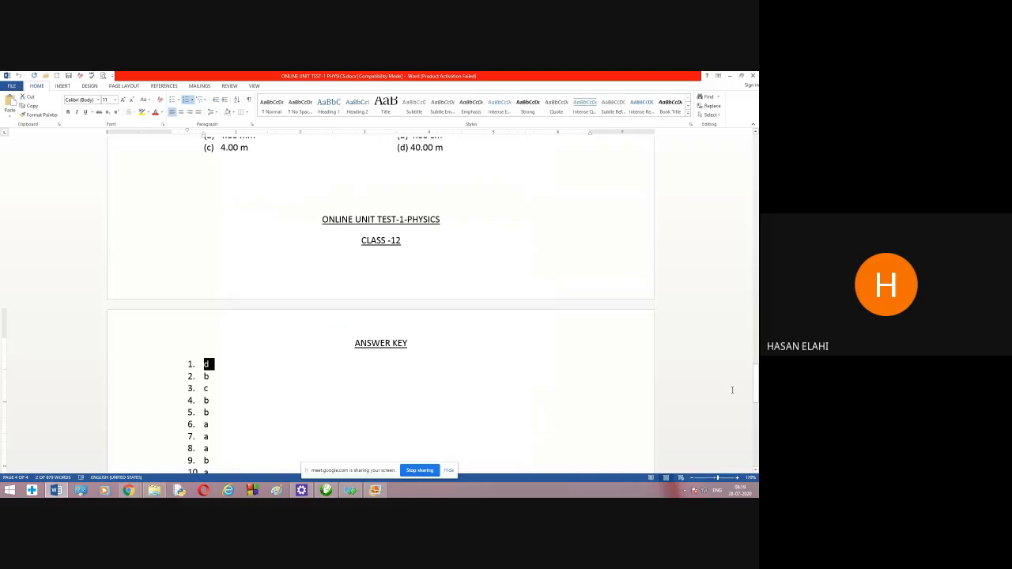
drag(756, 393, 755, 158)
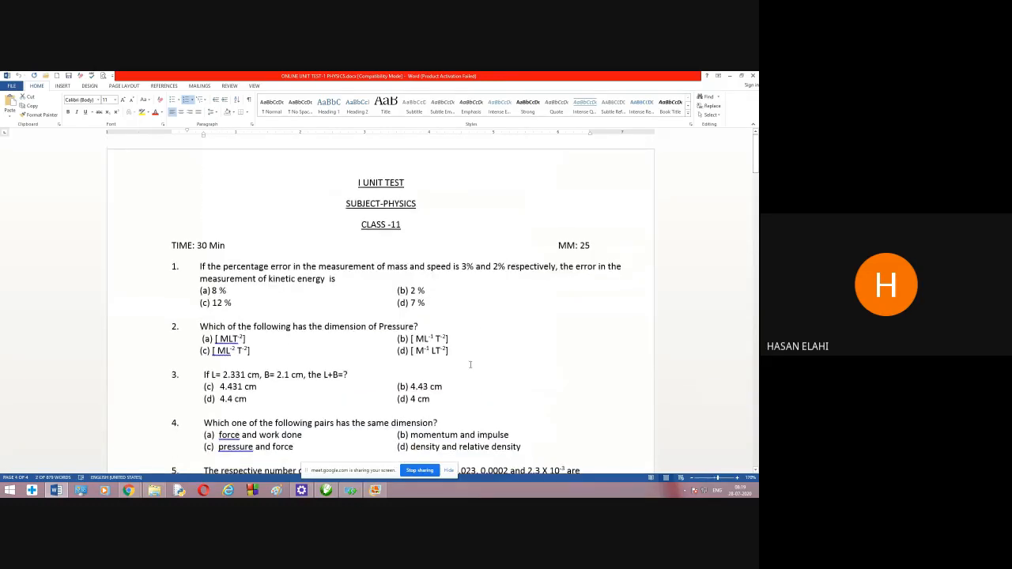
scroll(469, 367, down, 3)
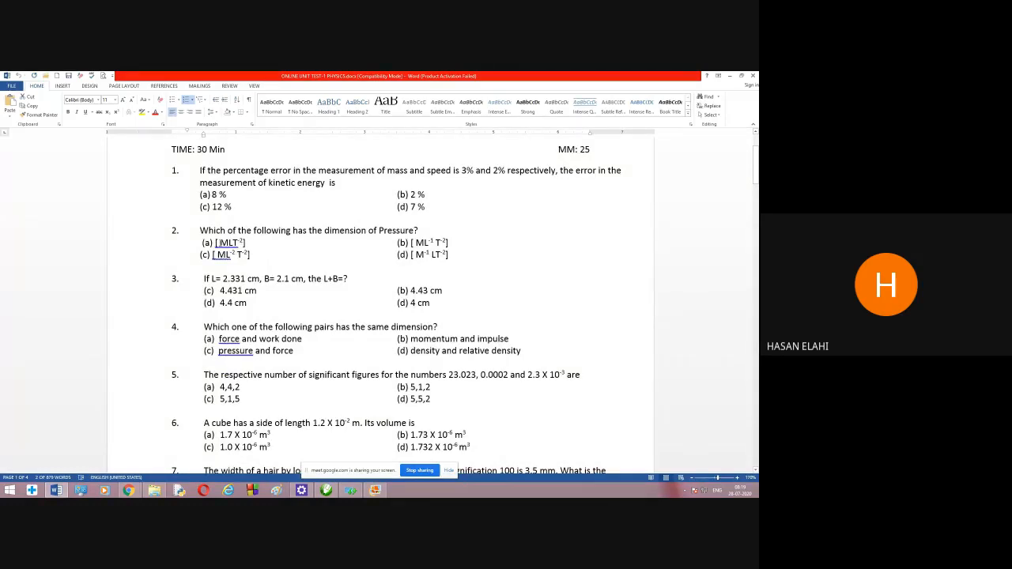
drag(423, 226, 170, 230)
right_click(253, 230)
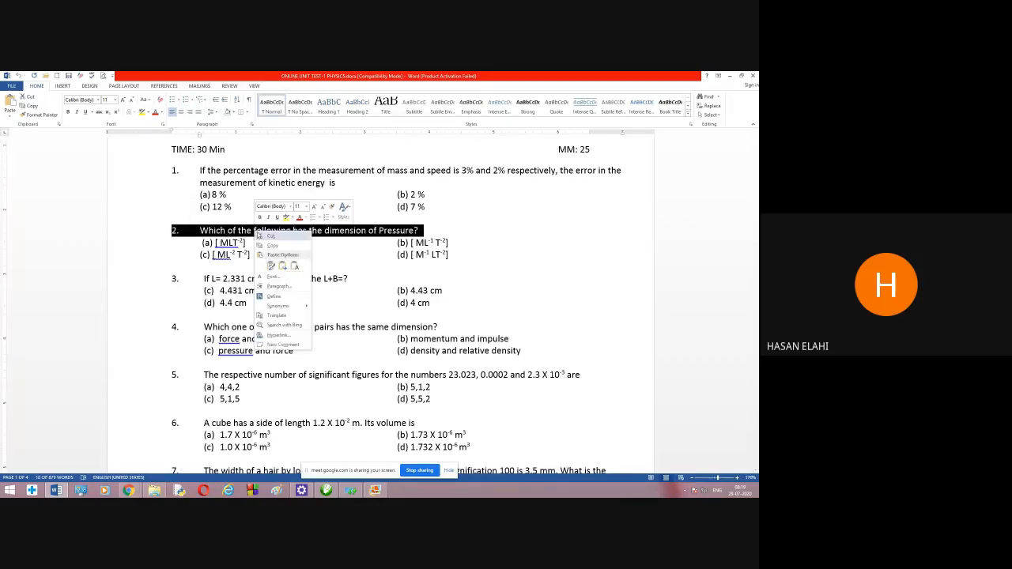
click(264, 242)
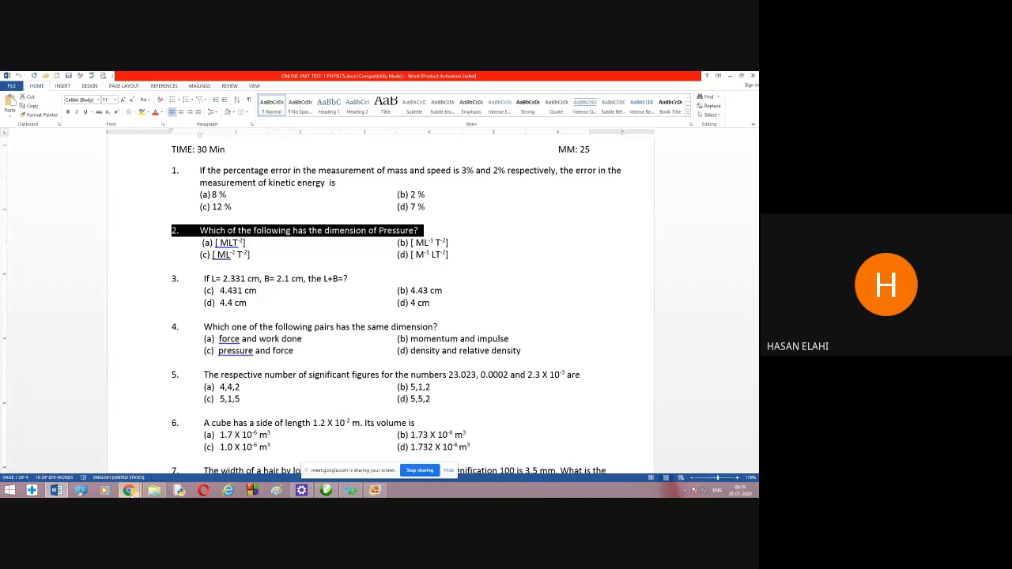
mouse_move(128, 490)
click(89, 450)
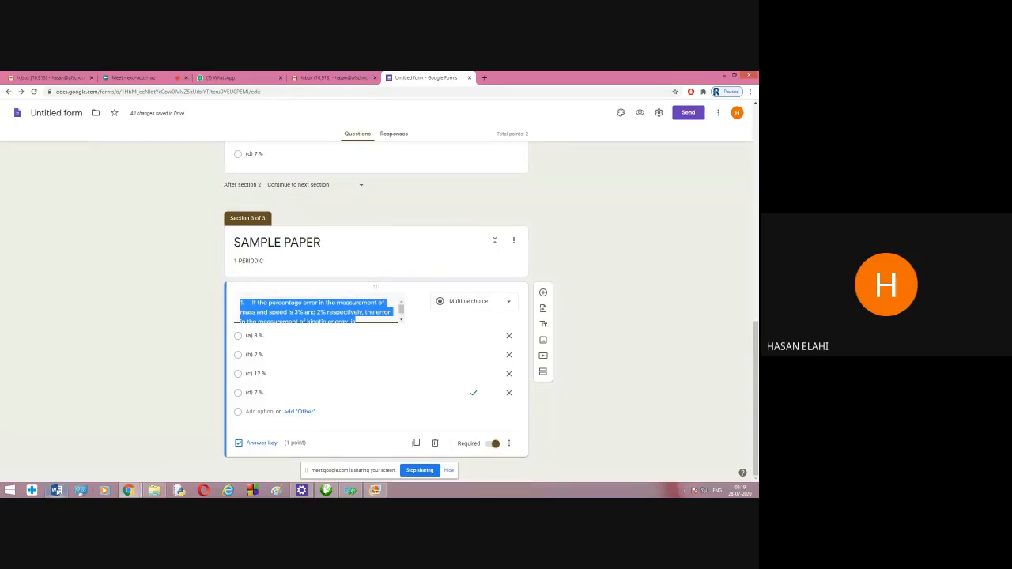
Recopy question 2 from Word and replace the duplicated question's text with "2. Which of the following has the dimension of Pressure?".
click(56, 490)
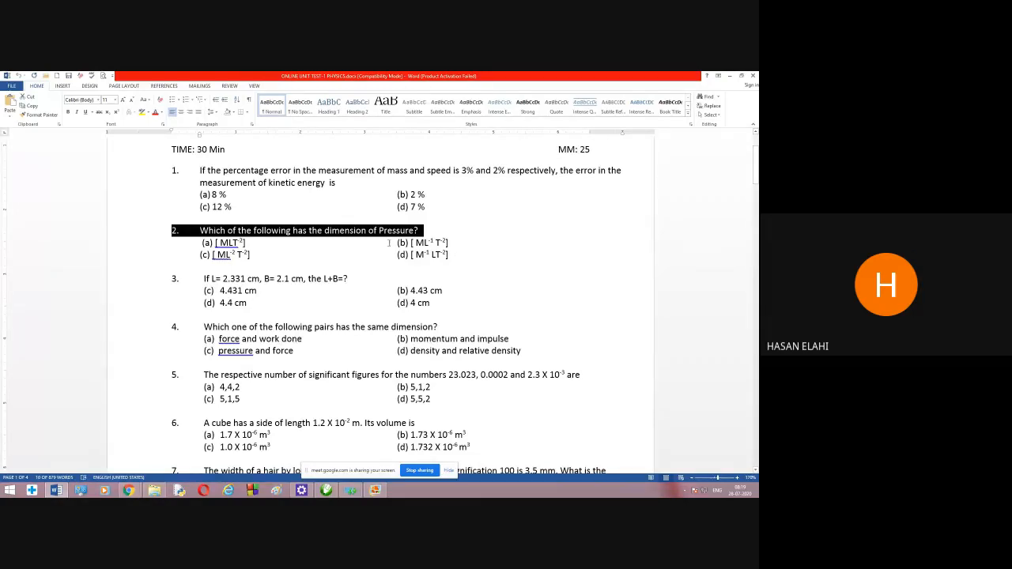
right_click(339, 232)
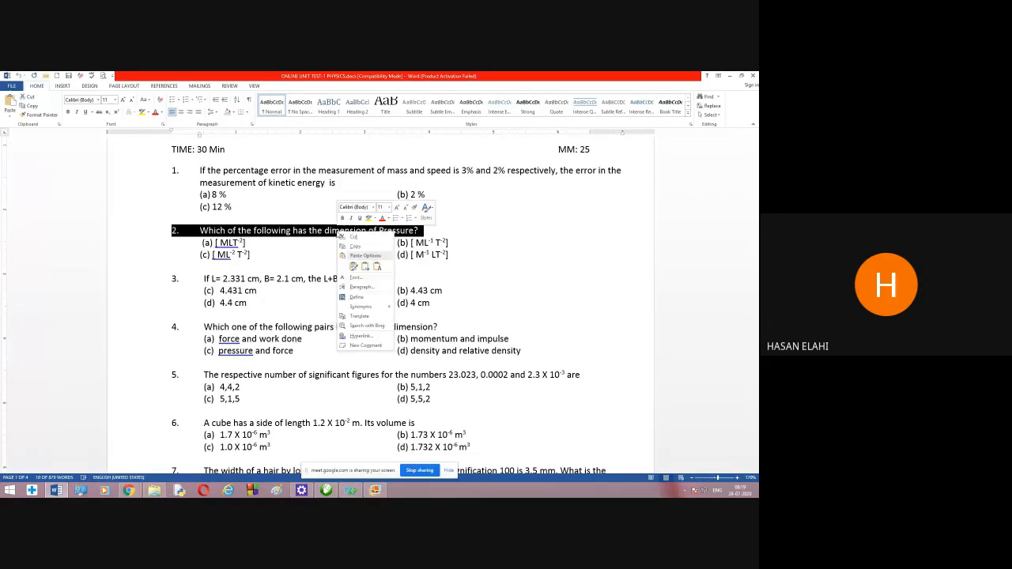
click(353, 247)
click(128, 490)
click(86, 447)
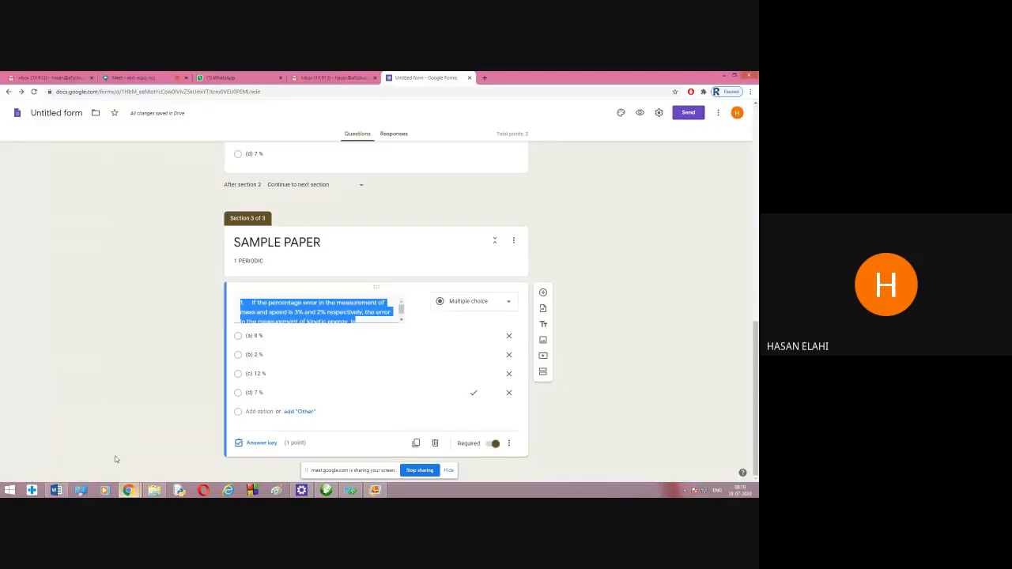
right_click(272, 308)
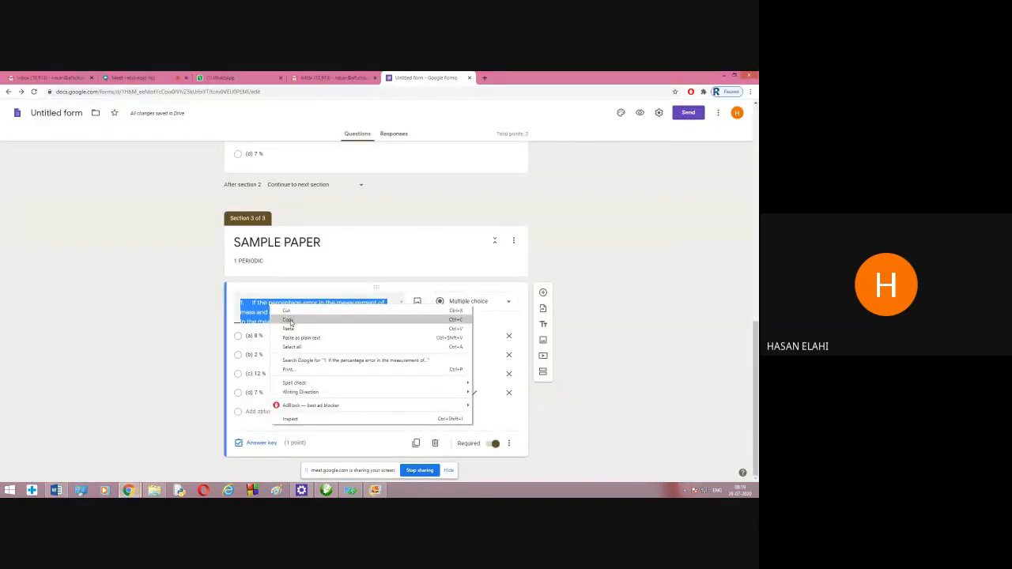
click(288, 328)
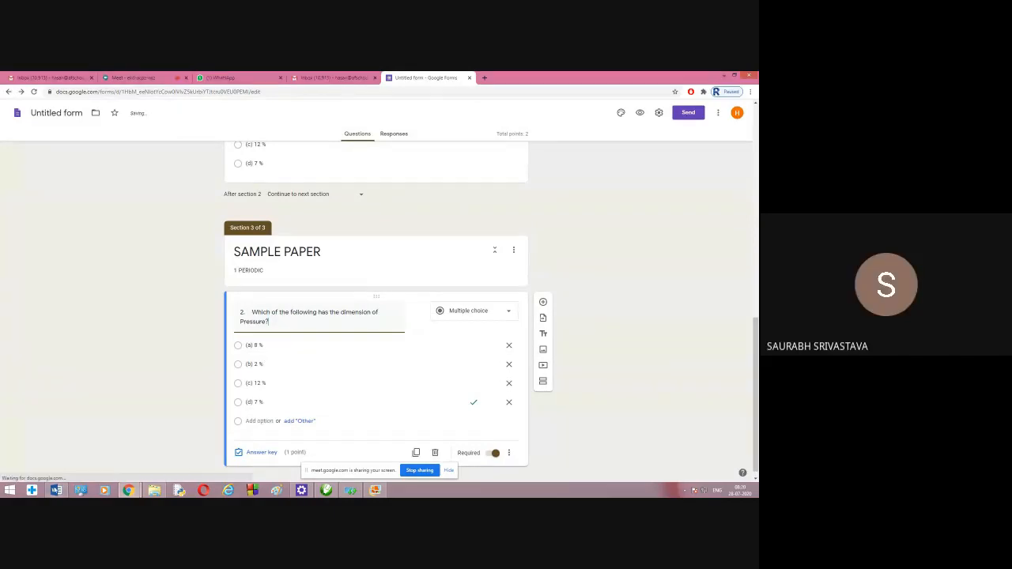
Try replacing the form question's first option with "(a) [ MLT-2]" copied from question 2 of the Word test.
click(56, 490)
click(256, 242)
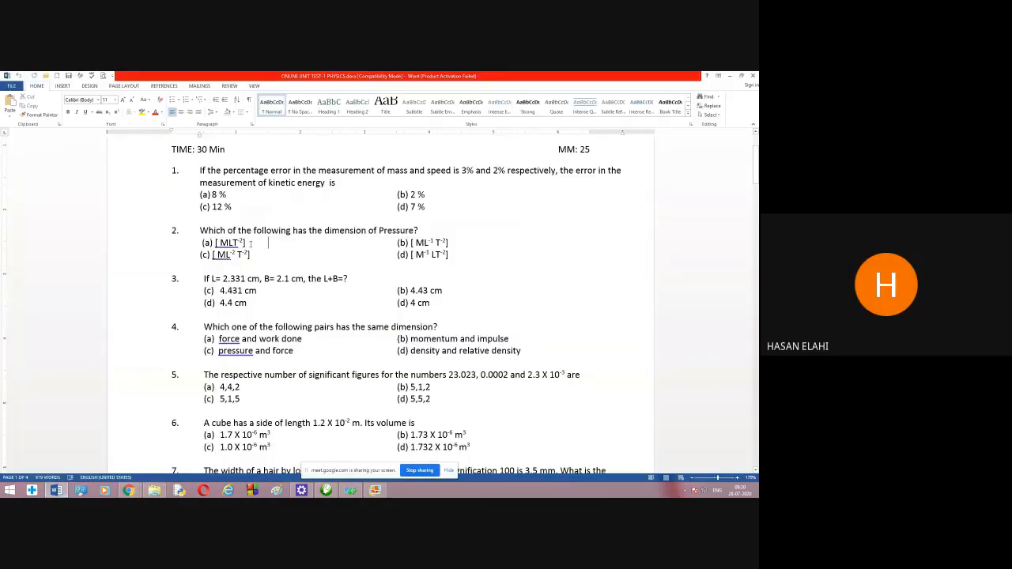
drag(249, 243, 202, 243)
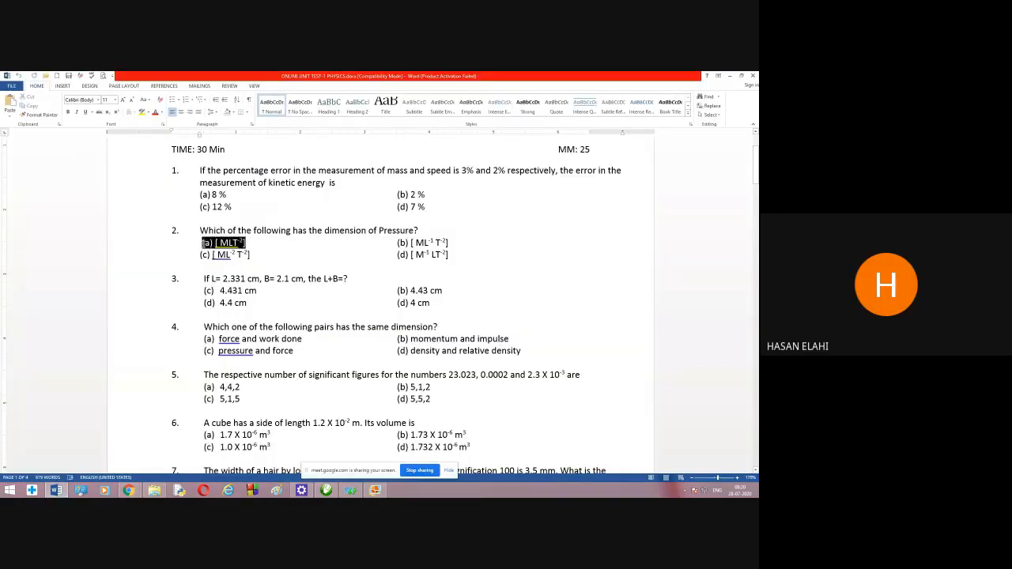
right_click(229, 245)
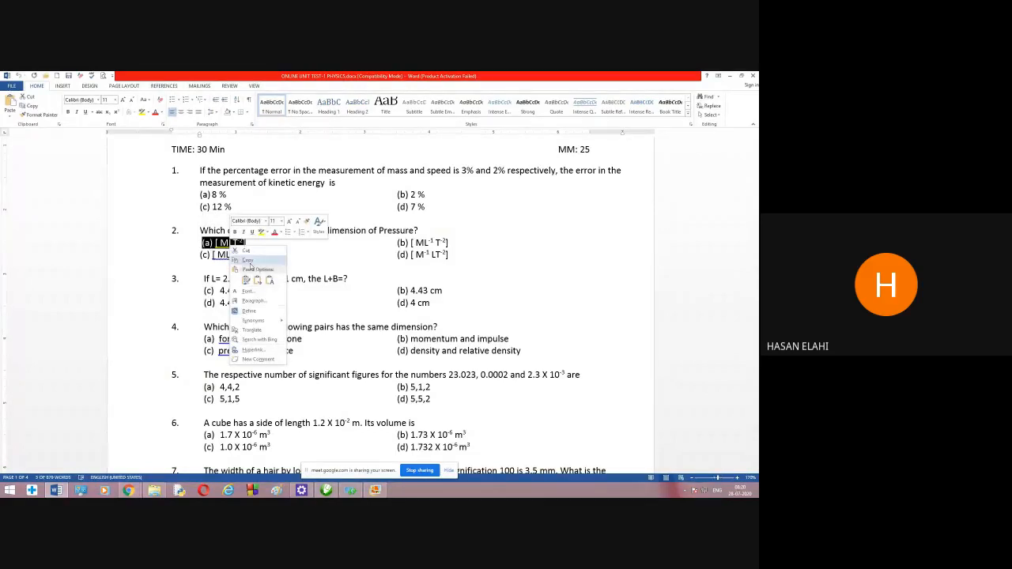
click(246, 259)
click(131, 489)
click(99, 451)
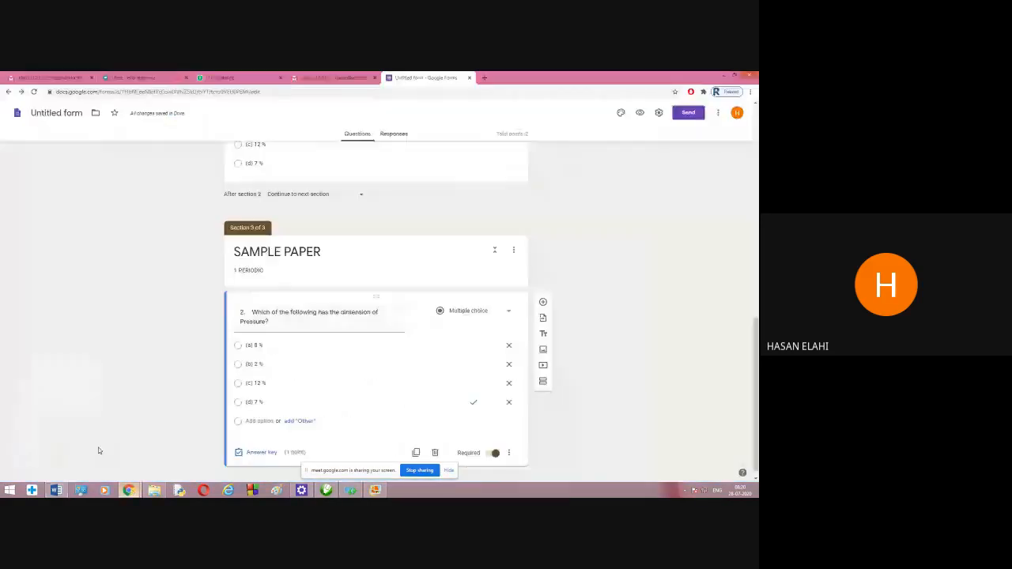
click(259, 346)
right_click(259, 345)
click(277, 371)
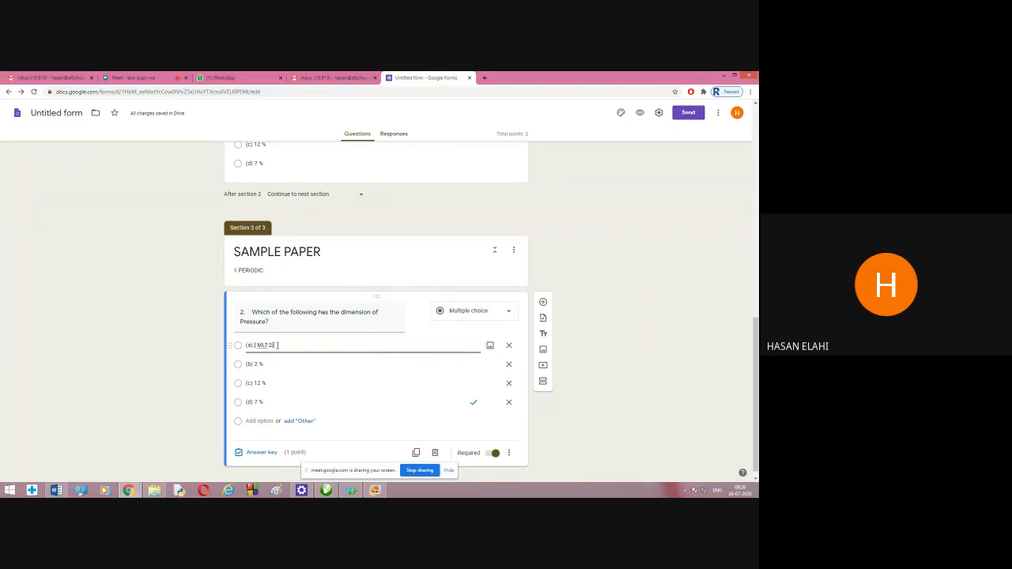
Replace the text of the question's first option with "(A)".
drag(277, 345, 247, 345)
text((a))
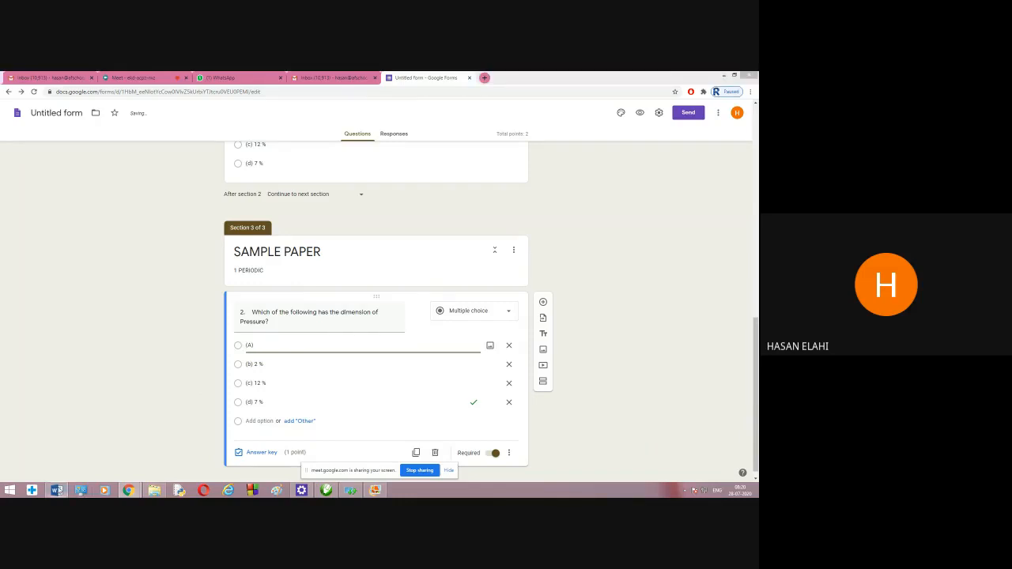
Switch to the Word test, clear the text selection in question 2, and close the Easy Capture Manager window.
click(56, 491)
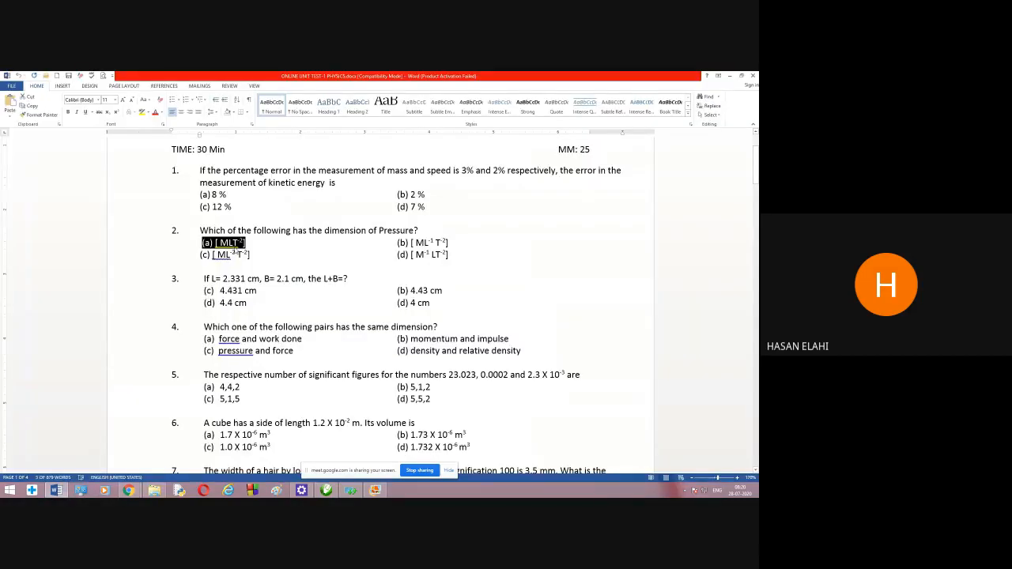
click(277, 247)
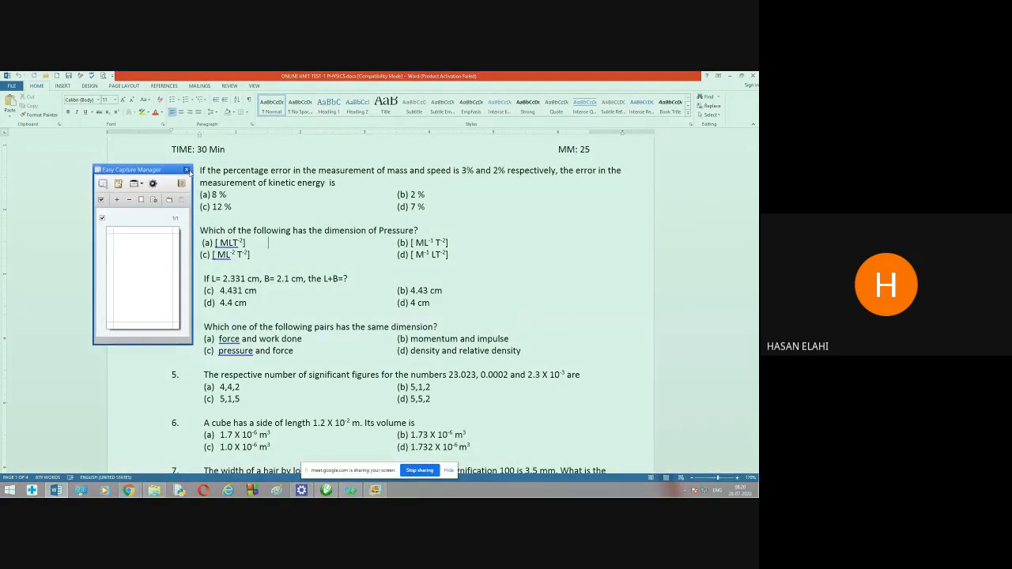
click(186, 170)
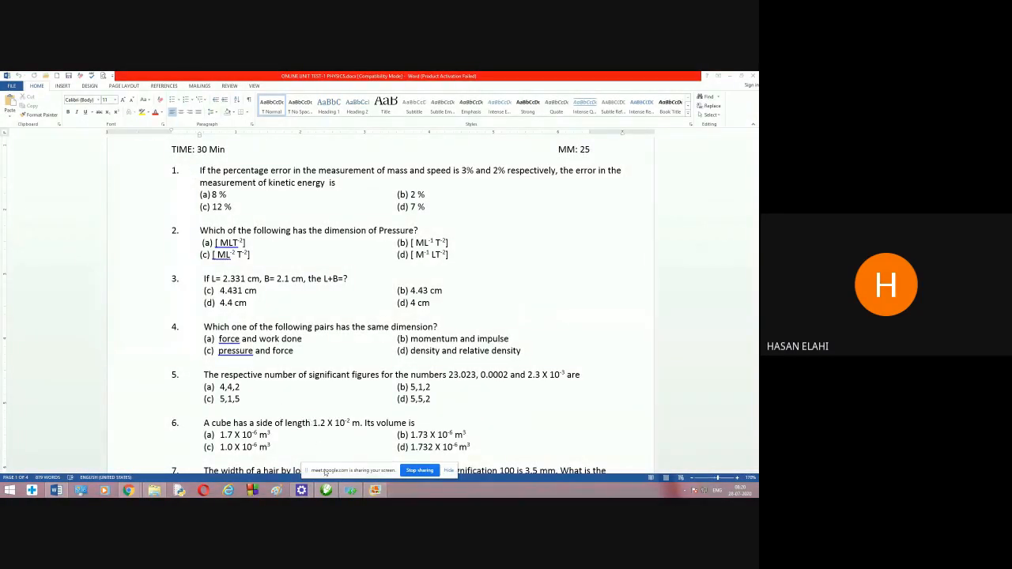
Search for Paint from the Windows Start screen and open it.
click(3, 490)
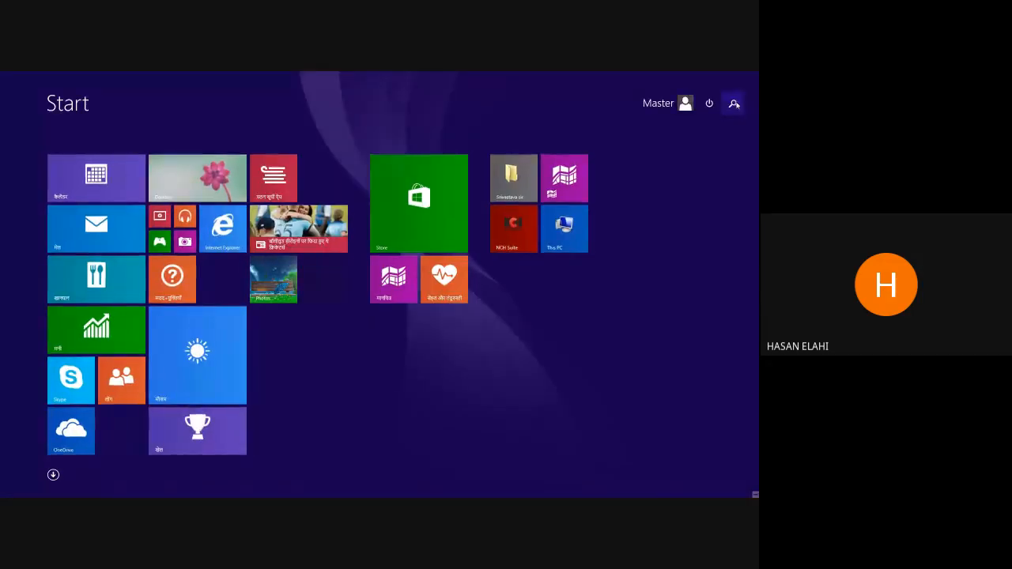
click(734, 101)
text(PAIN)
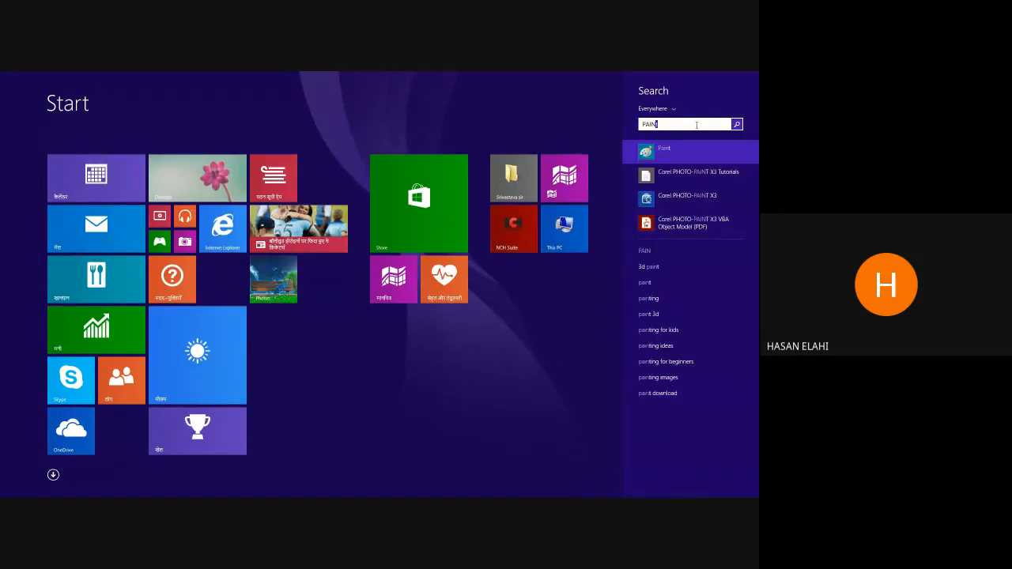
key(Return)
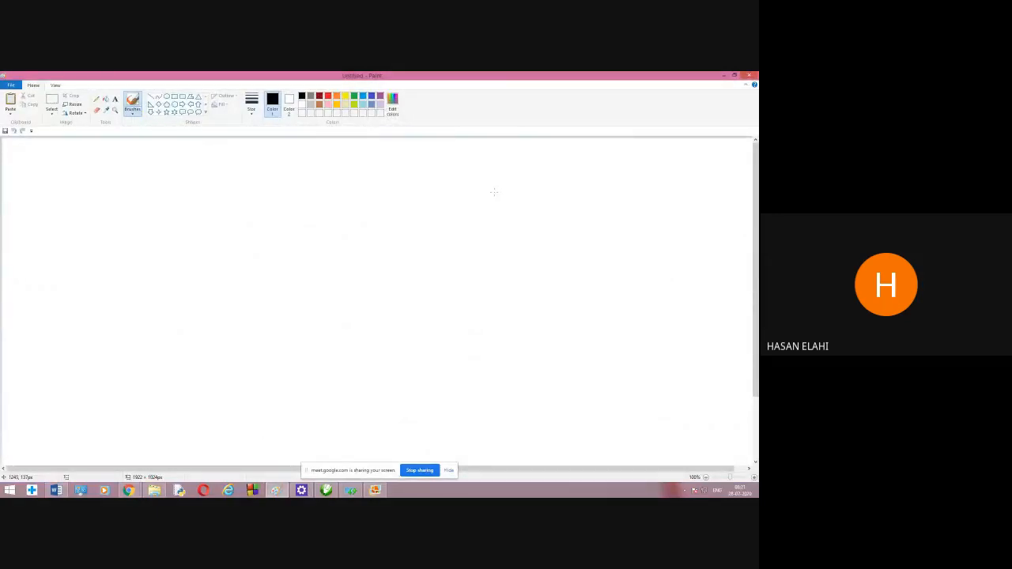
Paste the captured Word screenshot into Paint and crop it to option (a) [ MLT-2] of question 2.
key(ctrl+v)
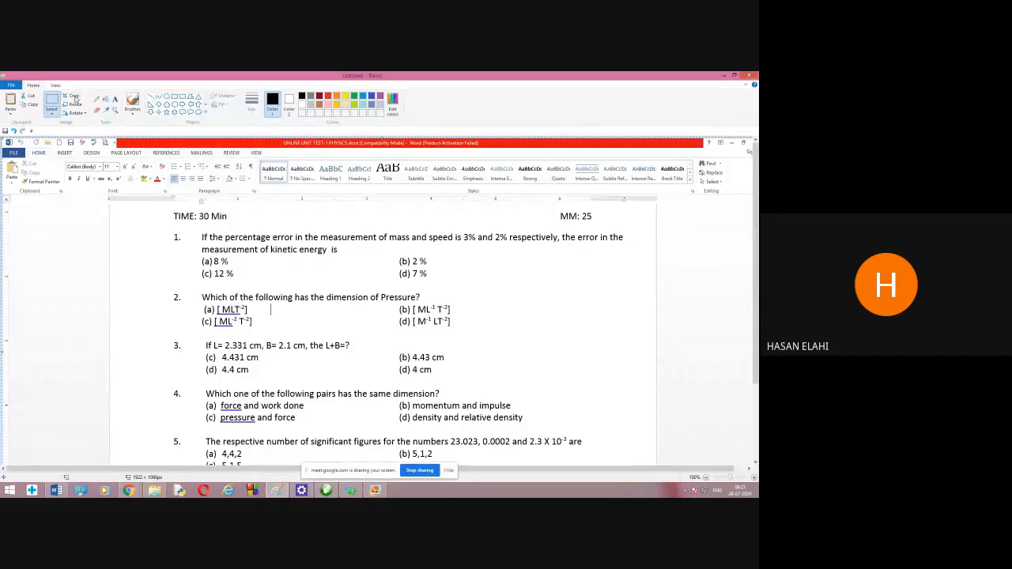
drag(201, 305, 252, 318)
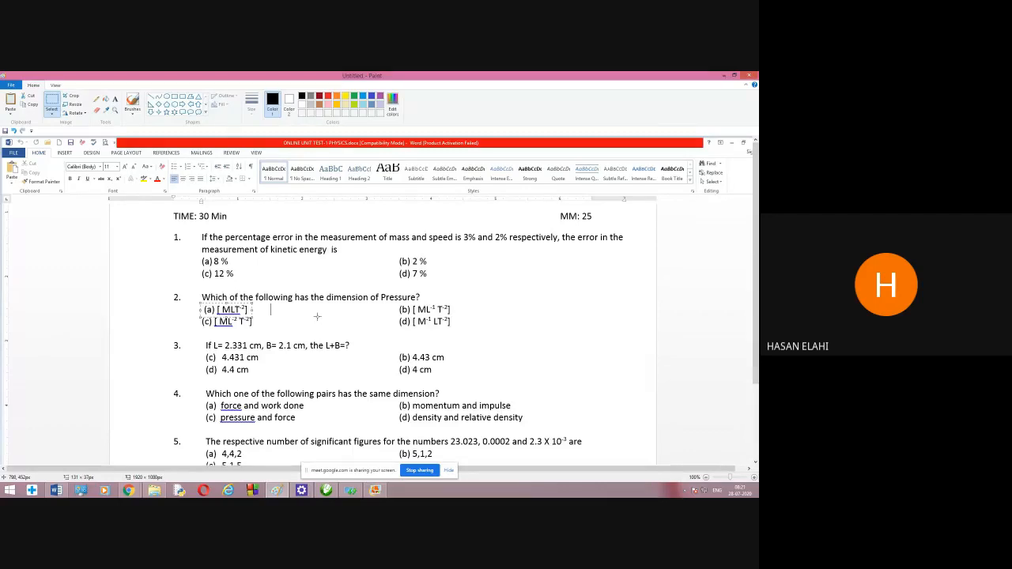
click(73, 97)
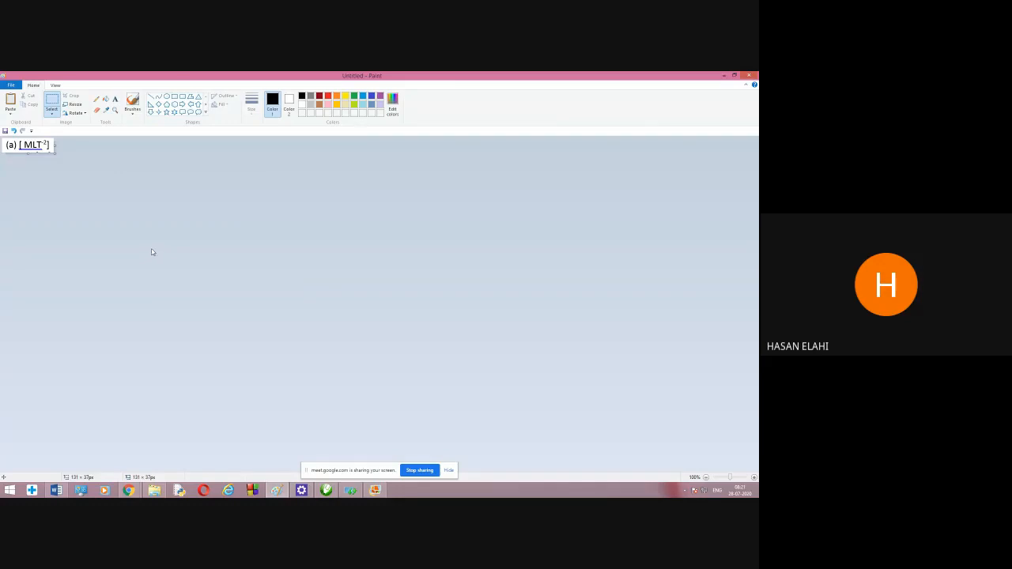
Save the cropped option image as a JPEG file named 2A.
key(ctrl+s)
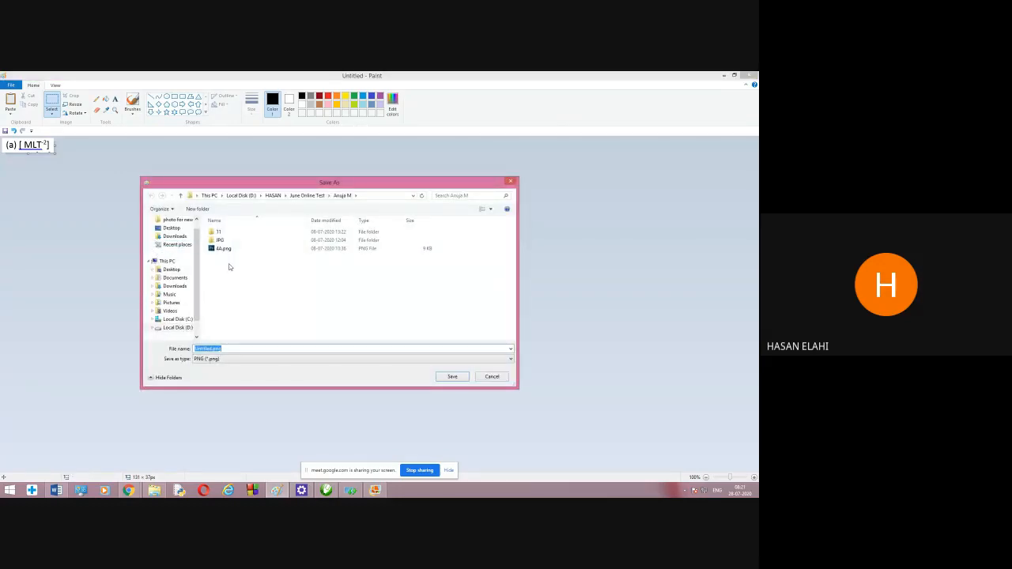
click(243, 358)
click(244, 358)
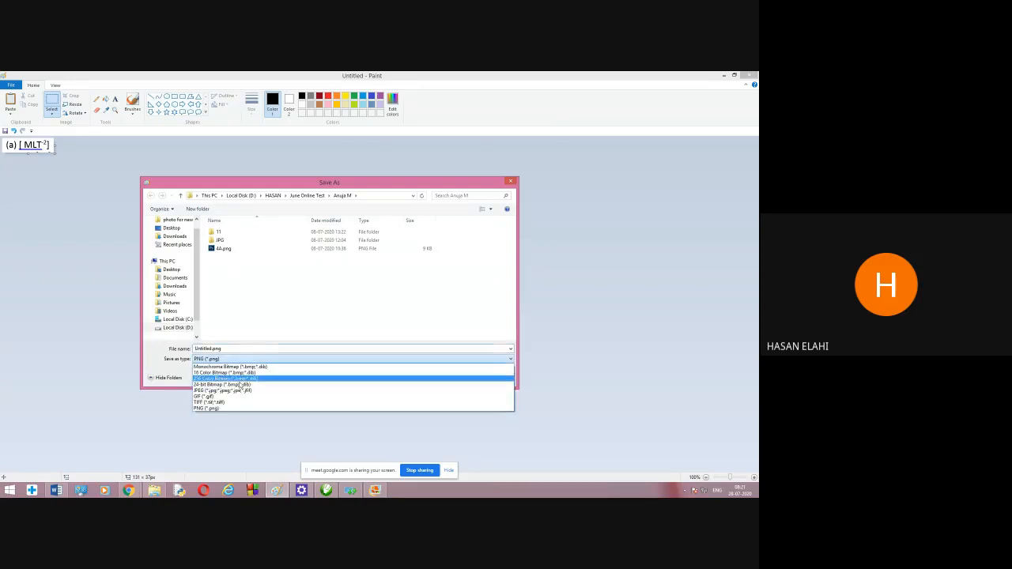
click(241, 393)
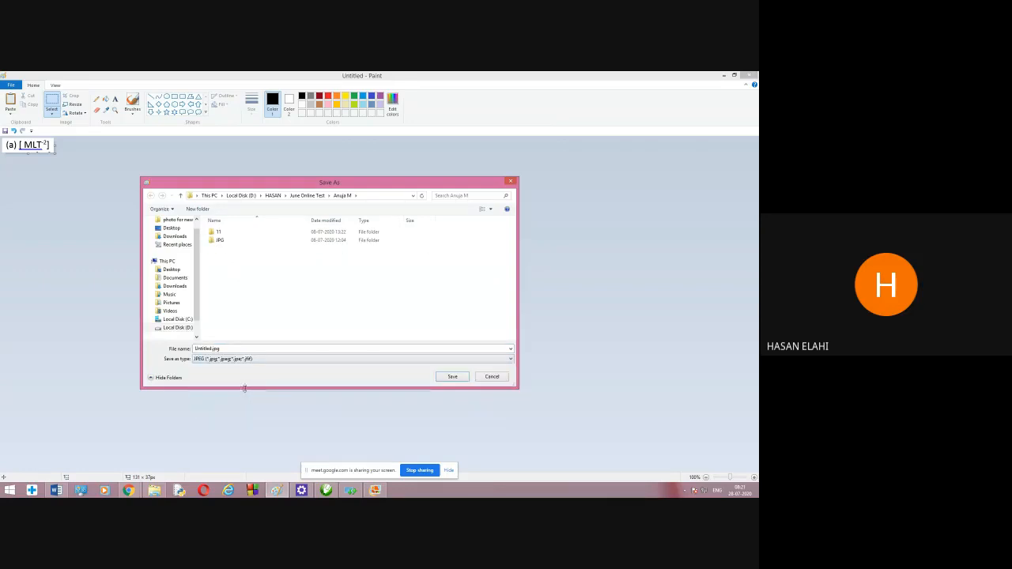
click(221, 348)
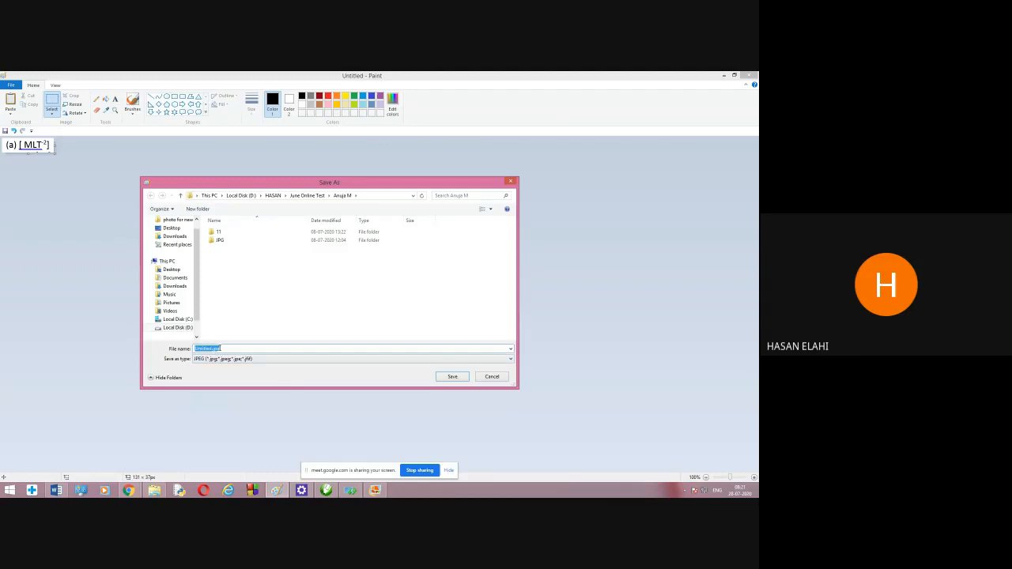
text(24)
key(Return)
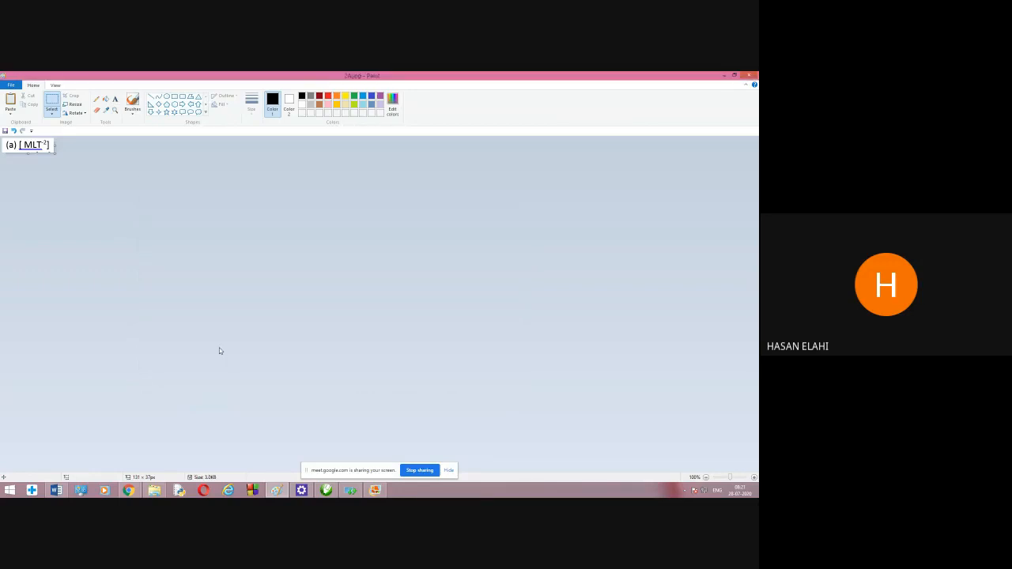
Switch to the Google Form and browse for an image file to add to option (A) of question 2.
click(129, 490)
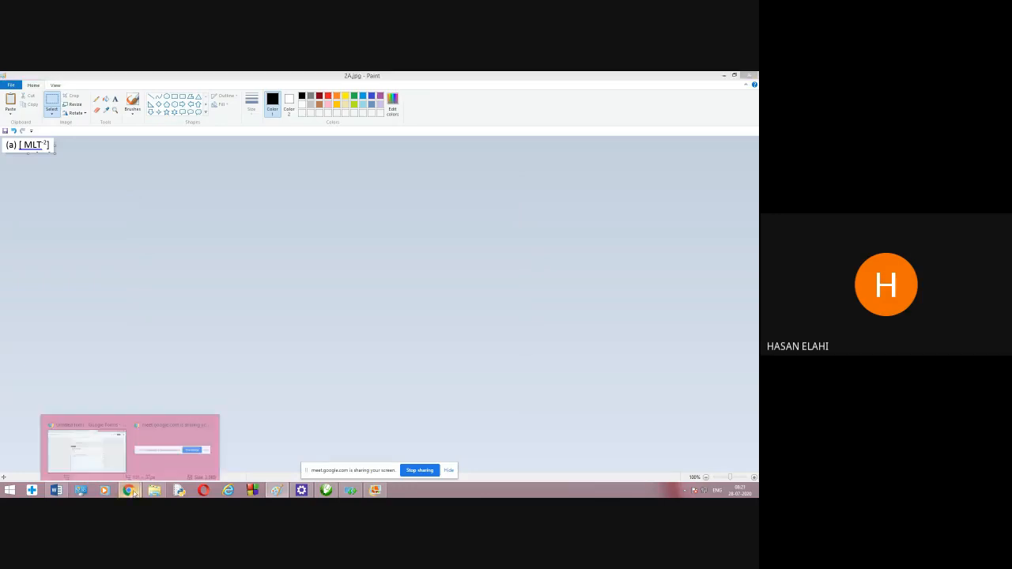
click(104, 465)
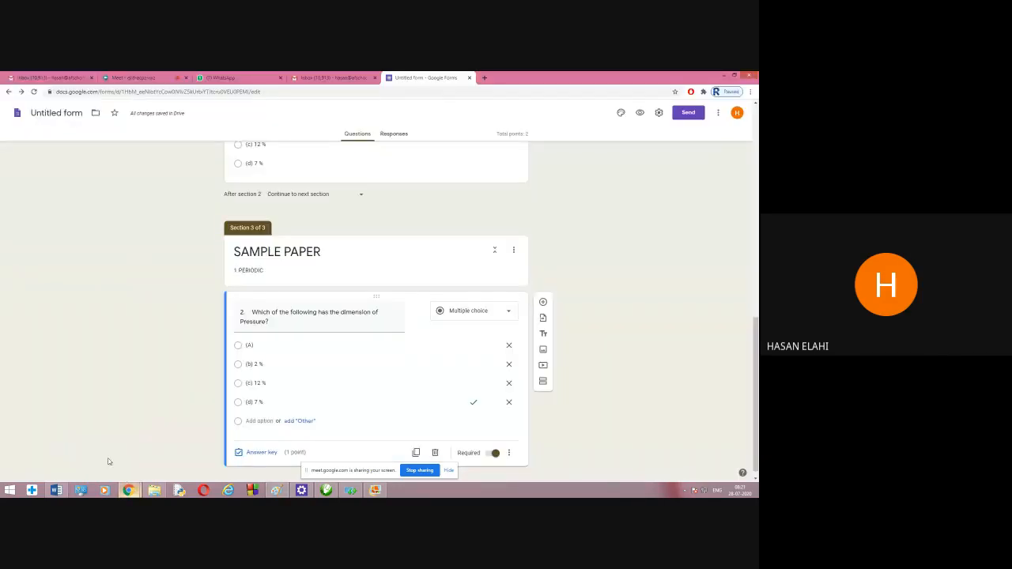
click(542, 349)
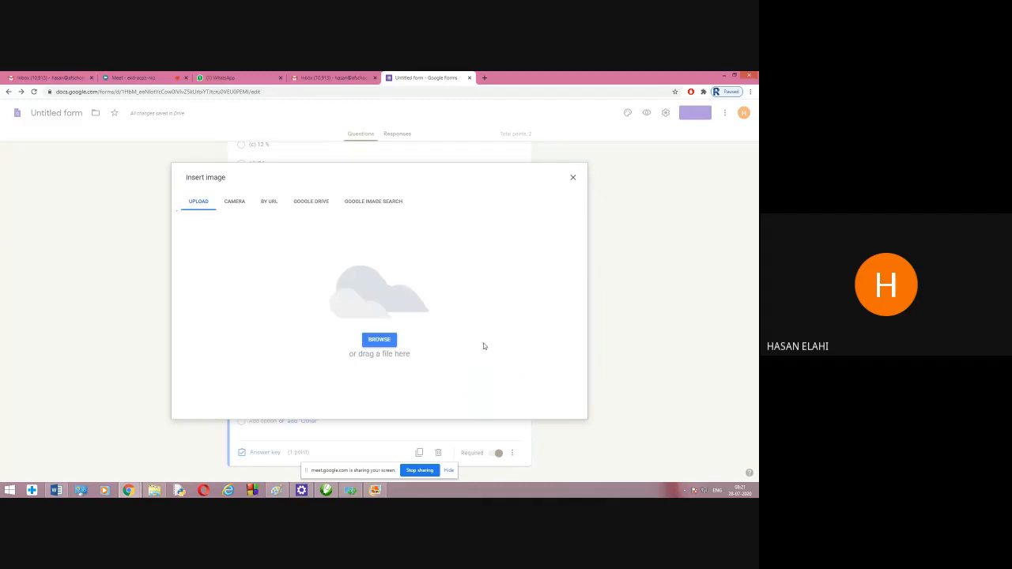
click(368, 345)
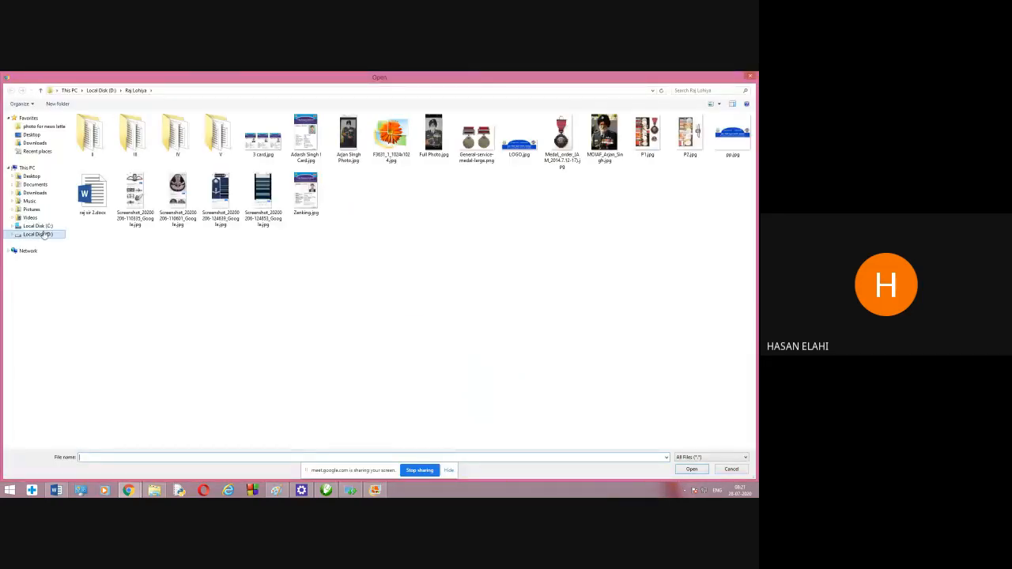
Navigate on Local Disk (D:) to the subfolder of June Online Test that contains 2A.jpg.
click(38, 234)
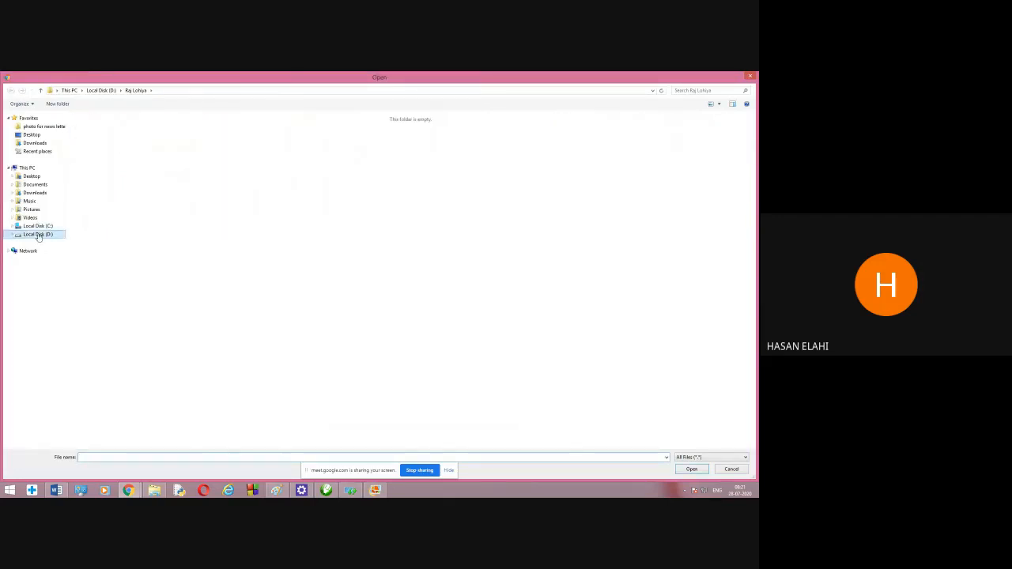
click(355, 268)
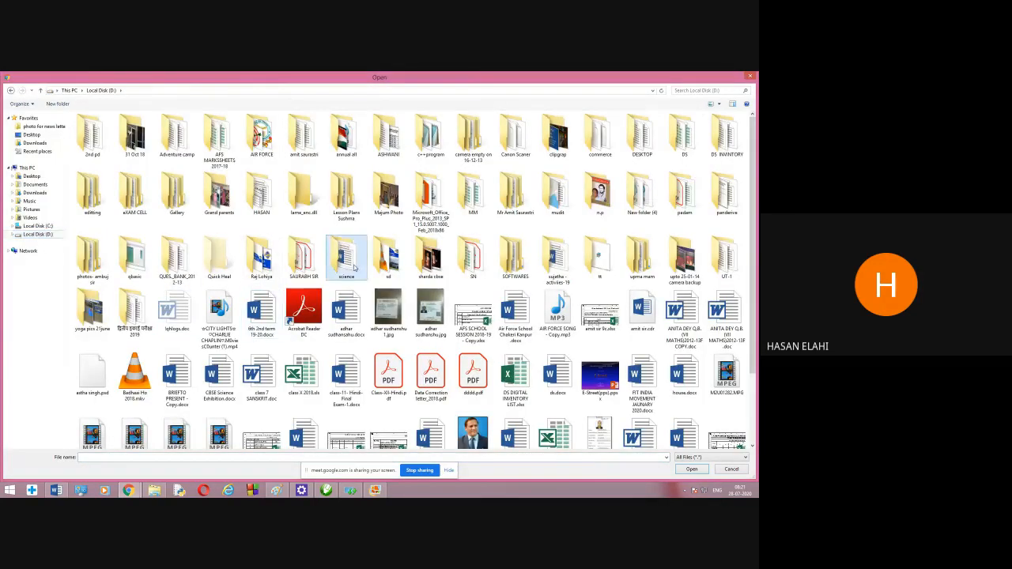
key(h)
key(h)
key(h)
key(Return)
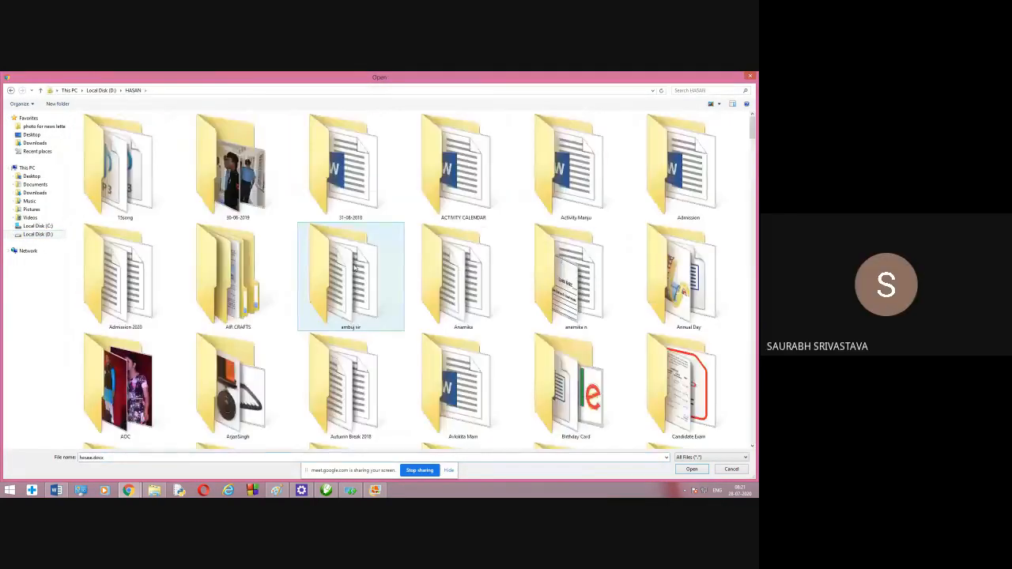
key(j)
key(Return)
key(a)
key(Return)
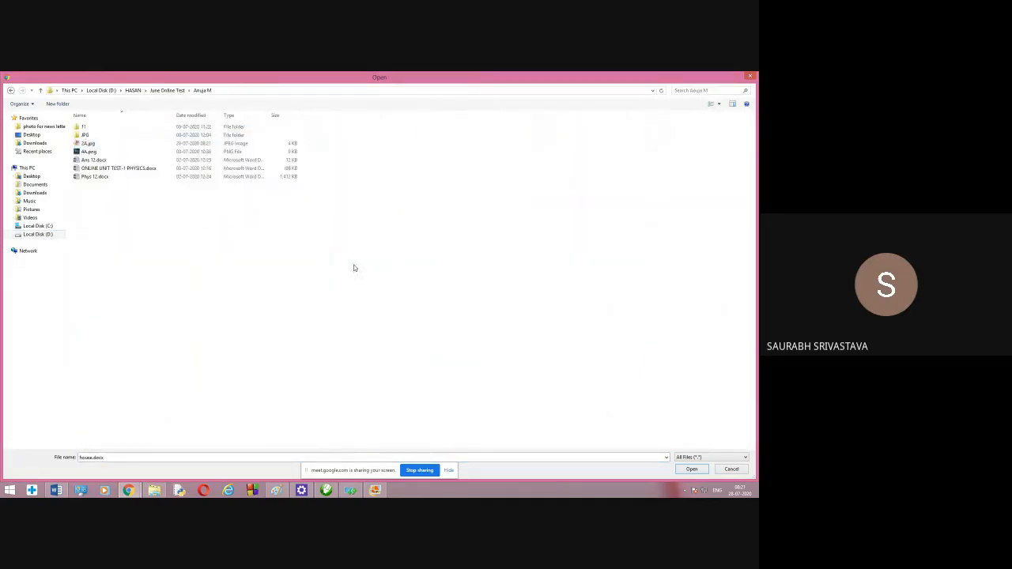
Select 2A.jpg, enlarge the file thumbnails to check it, and insert it as the image for option (A).
key(2)
key(Down)
key(Up)
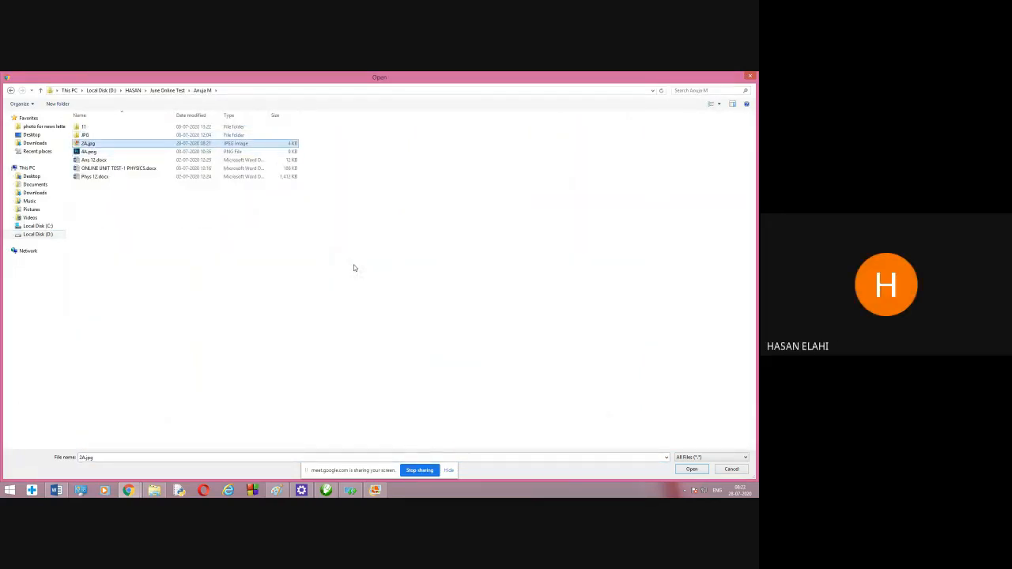
key(super)
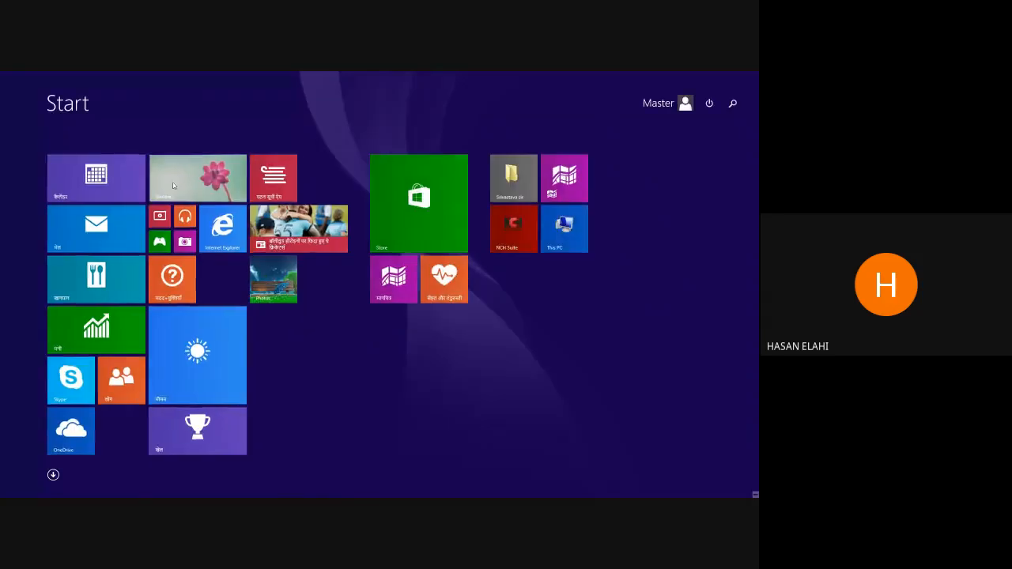
click(273, 268)
ctrl+scroll(305, 302, up, 5)
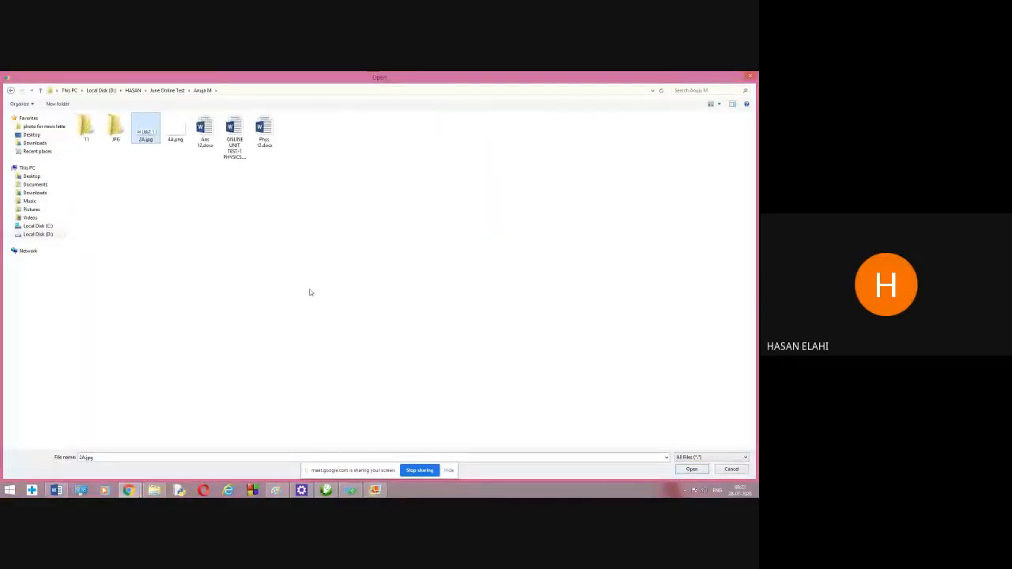
ctrl+scroll(309, 281, up, 2)
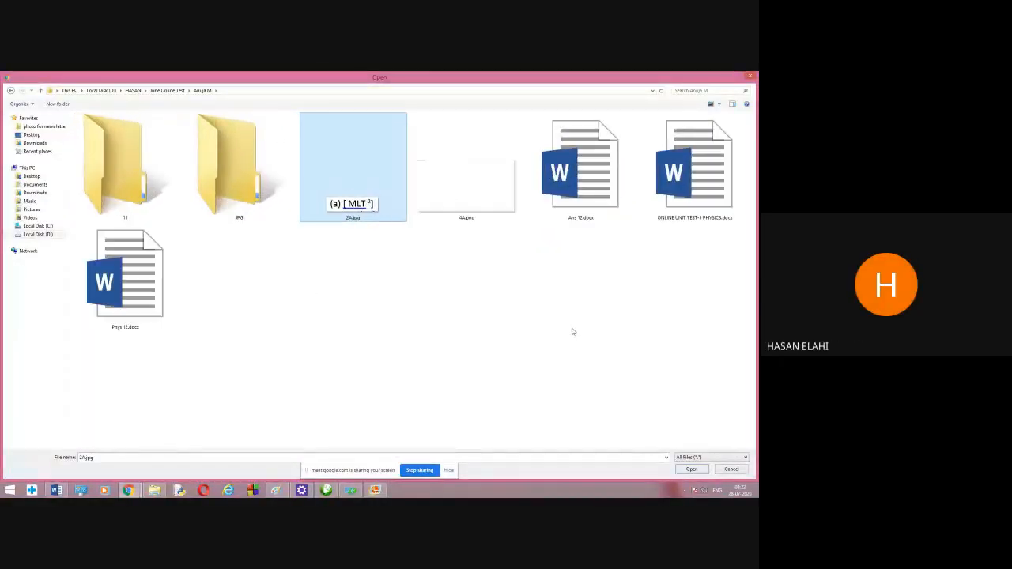
click(692, 469)
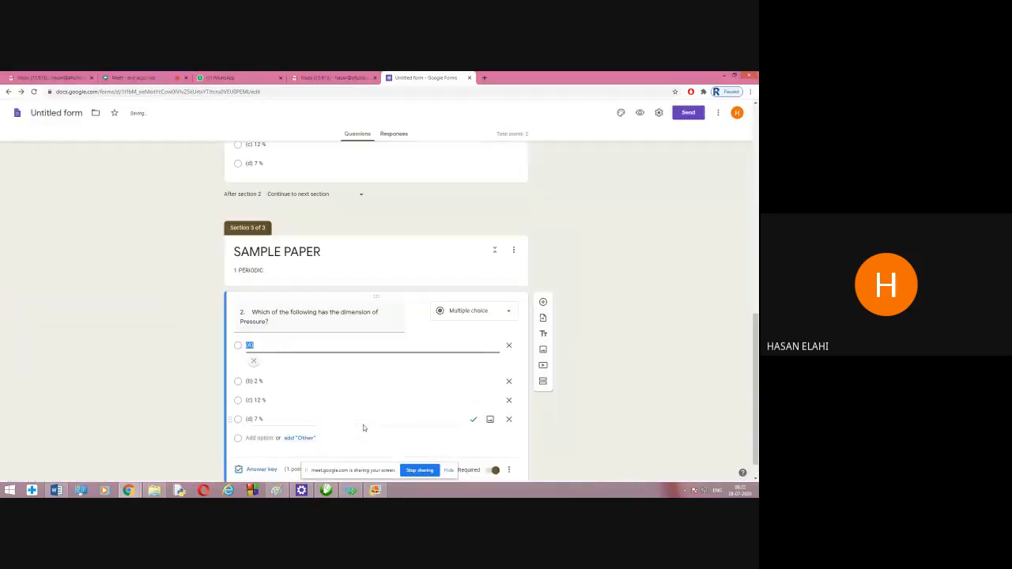
Clear the old text from the second, third and fourth options of question 2.
scroll(351, 407, down, 1)
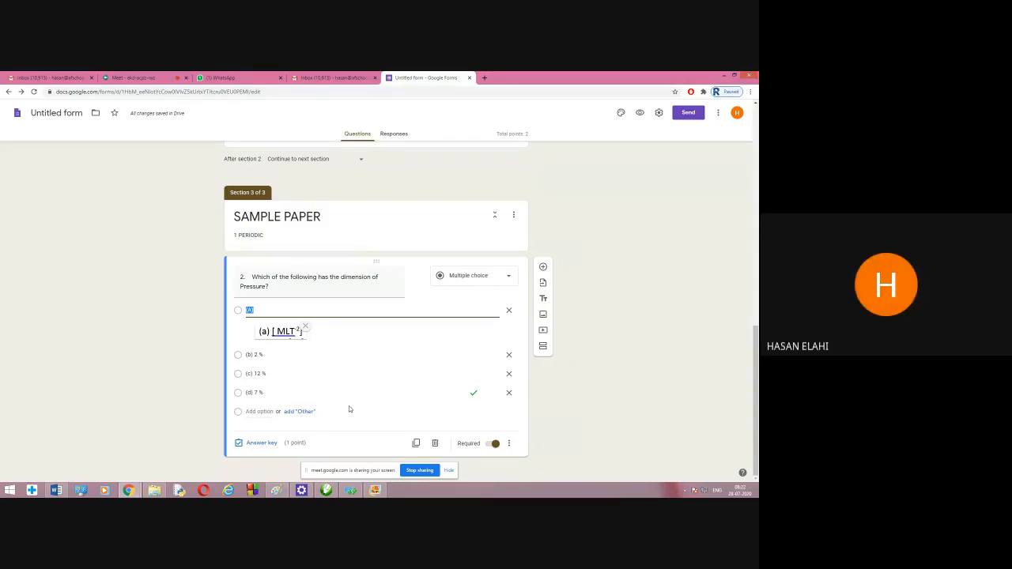
click(310, 356)
key(BackSpace)
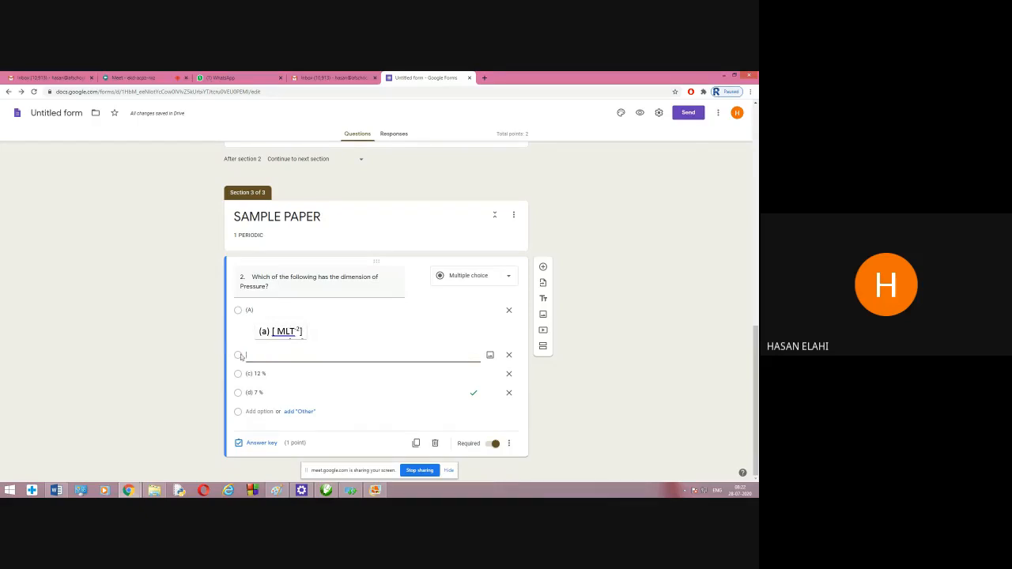
click(291, 374)
key(BackSpace)
key(Tab)
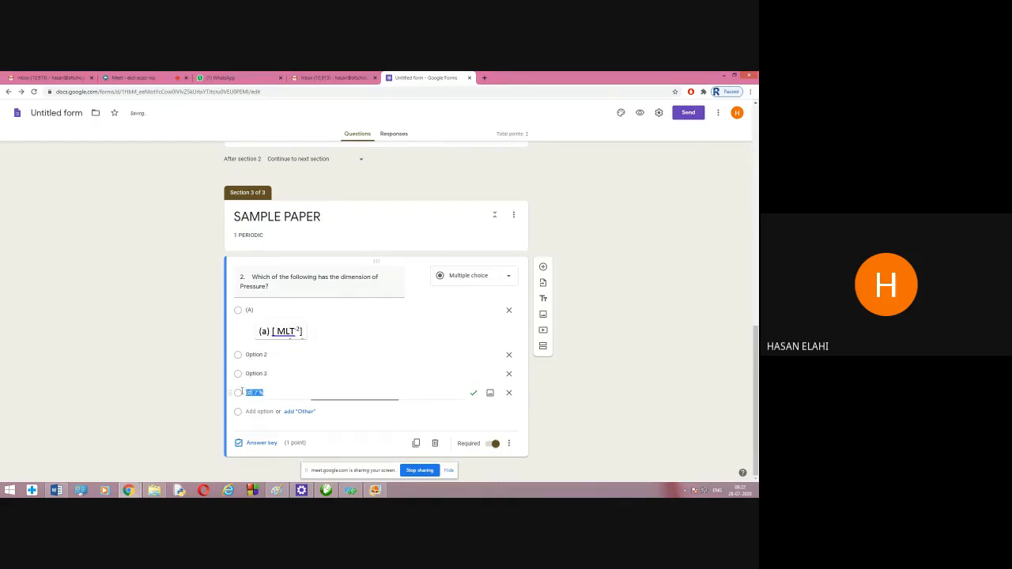
key(BackSpace)
Label the second option "(B)" and the third option "(C)".
click(266, 356)
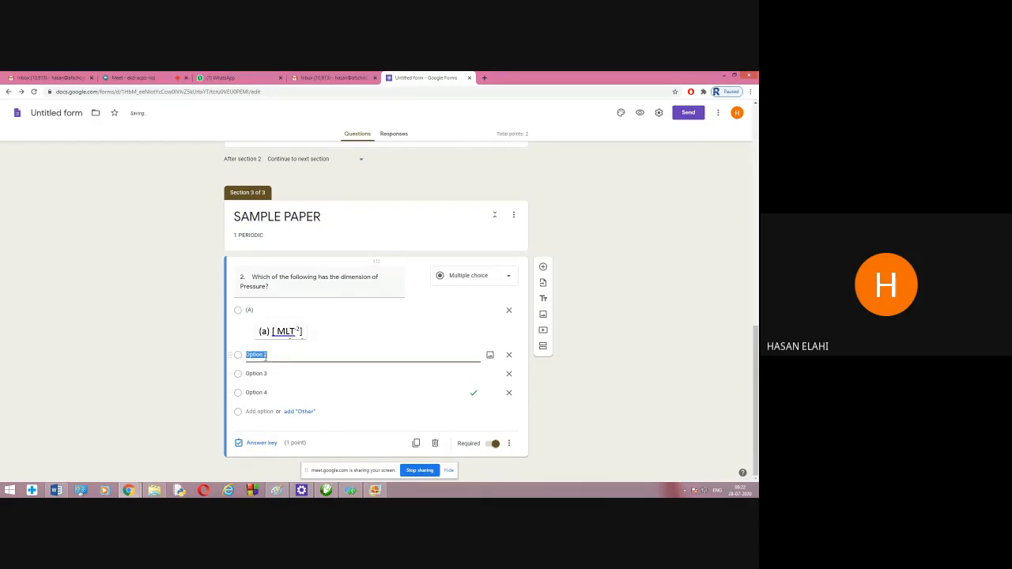
text((b))
click(272, 372)
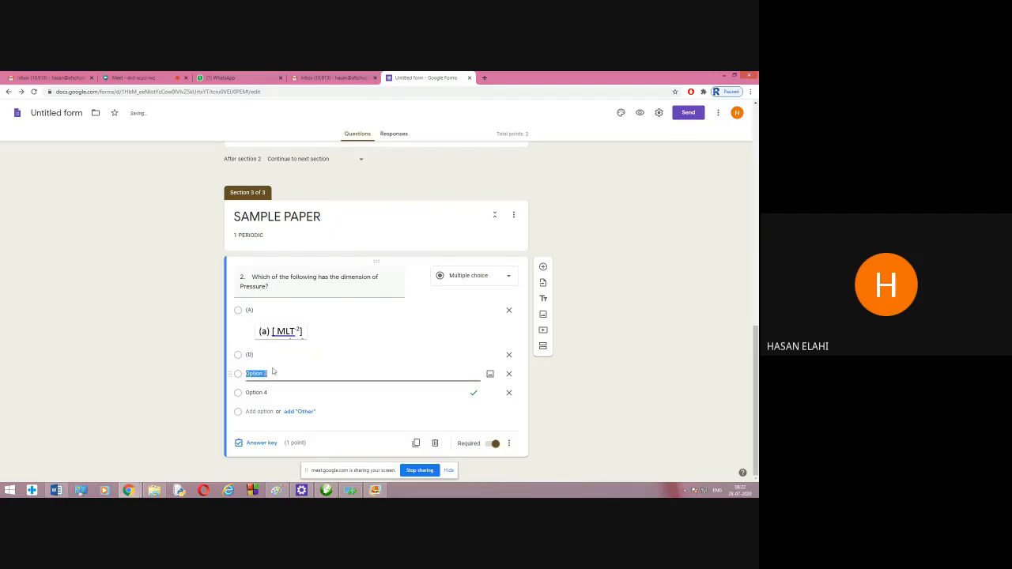
text((c))
click(266, 395)
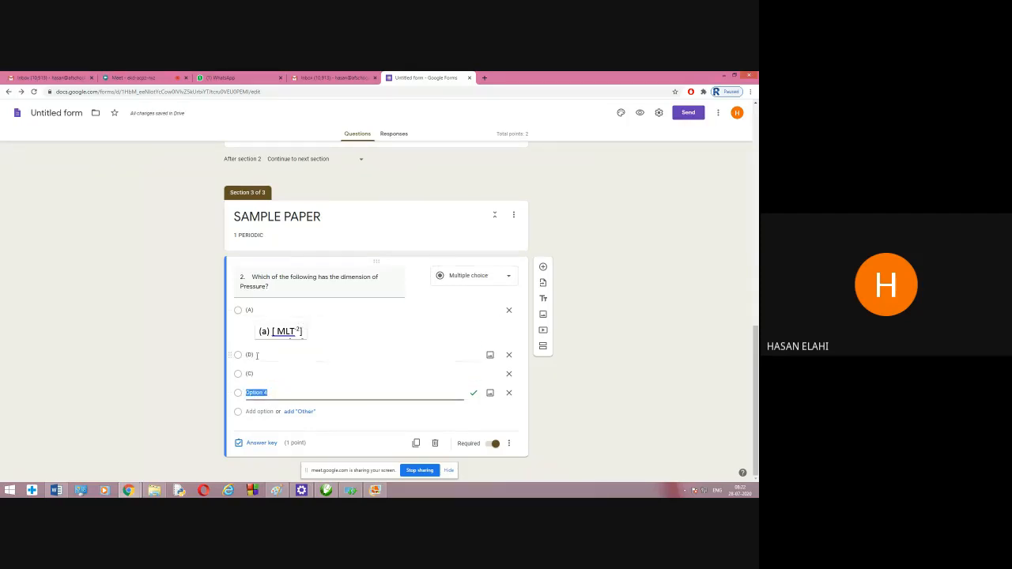
click(256, 355)
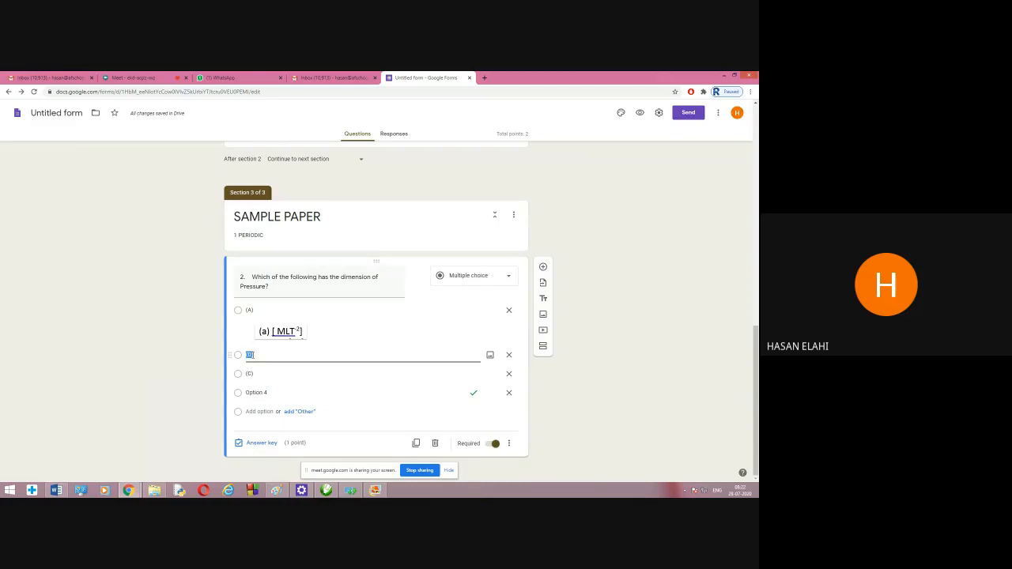
text((B))
click(257, 394)
key(Return)
key(Return)
key(Return)
key(Return)
key(Return)
key(Return)
key(Return)
key(Return)
key(Return)
key(Return)
key(Return)
key(Return)
key(Return)
key(Return)
key(Return)
key(Return)
key(Return)
key(Return)
key(Return)
key(Return)
text(9)
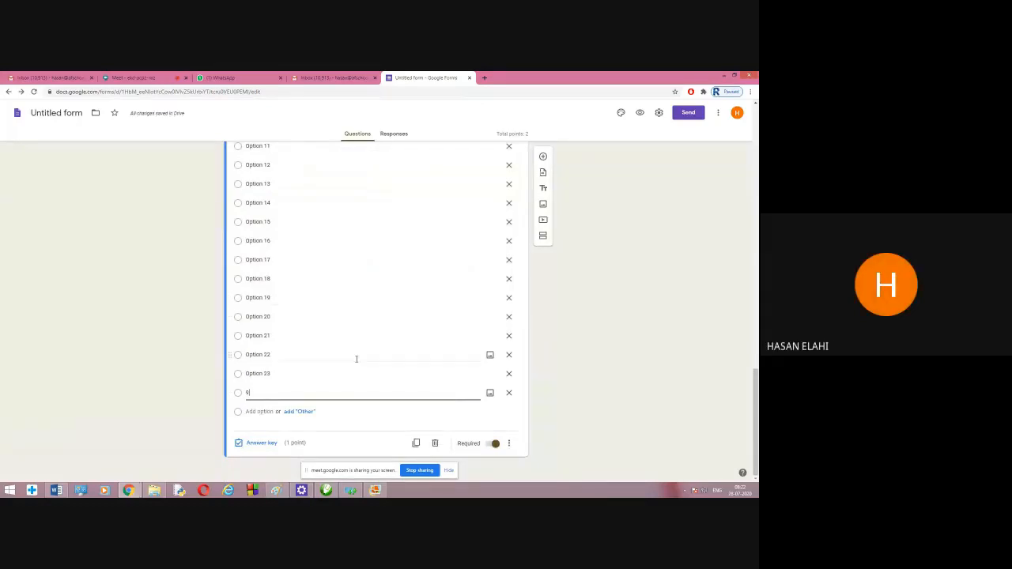
key(BackSpace)
key(BackSpace)
key(BackSpace)
key(BackSpace)
key(BackSpace)
key(BackSpace)
key(BackSpace)
key(BackSpace)
key(BackSpace)
key(BackSpace)
key(BackSpace)
key(BackSpace)
key(BackSpace)
key(BackSpace)
key(BackSpace)
key(BackSpace)
key(BackSpace)
key(BackSpace)
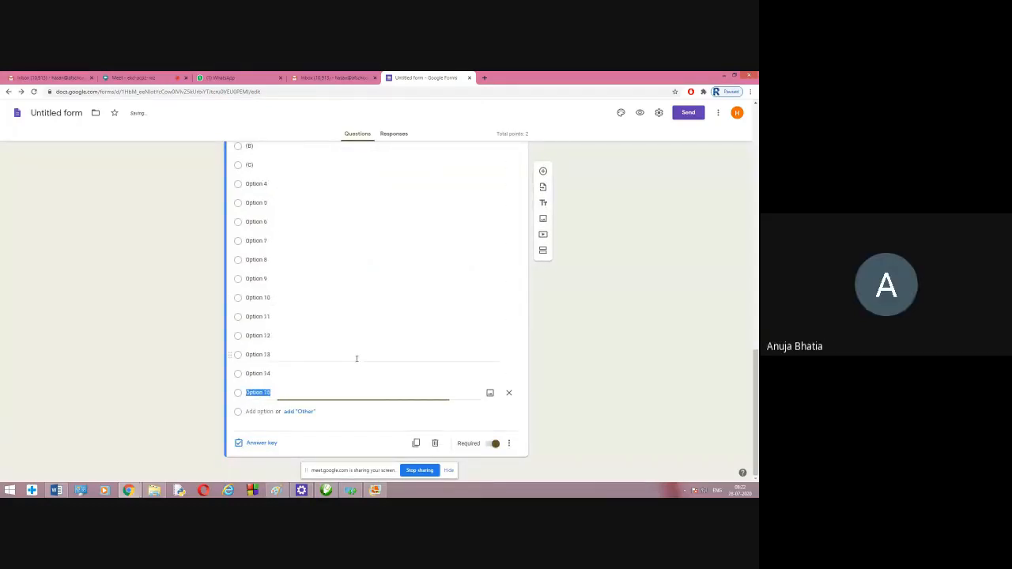
key(BackSpace)
key(BackSpace)
key(BackSpace)
key(BackSpace)
key(BackSpace)
key(BackSpace)
key(BackSpace)
key(BackSpace)
key(BackSpace)
key(BackSpace)
key(BackSpace)
key(BackSpace)
key(BackSpace)
key(BackSpace)
key(BackSpace)
key(BackSpace)
key(BackSpace)
key(BackSpace)
key(BackSpace)
key(BackSpace)
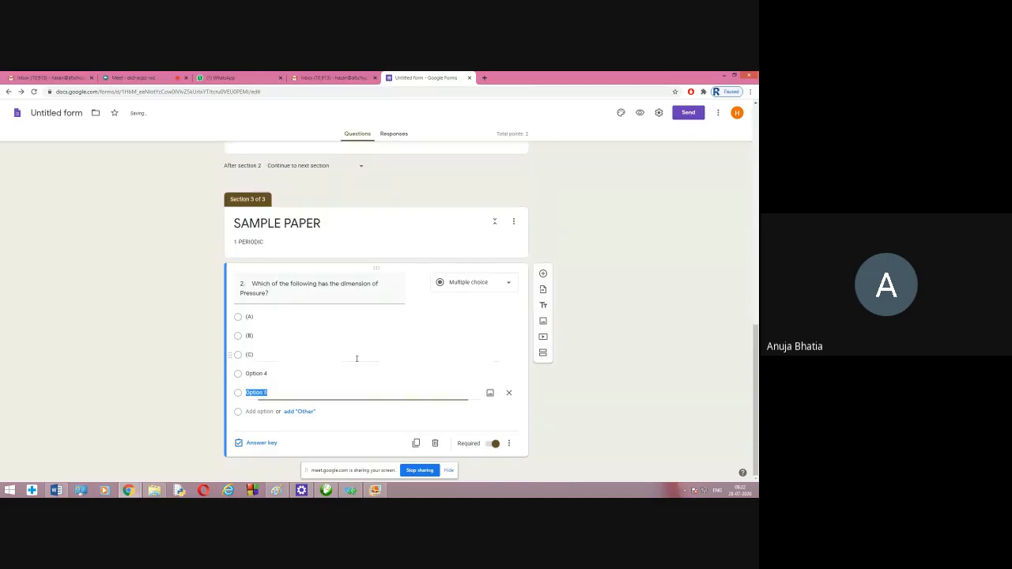
key(BackSpace)
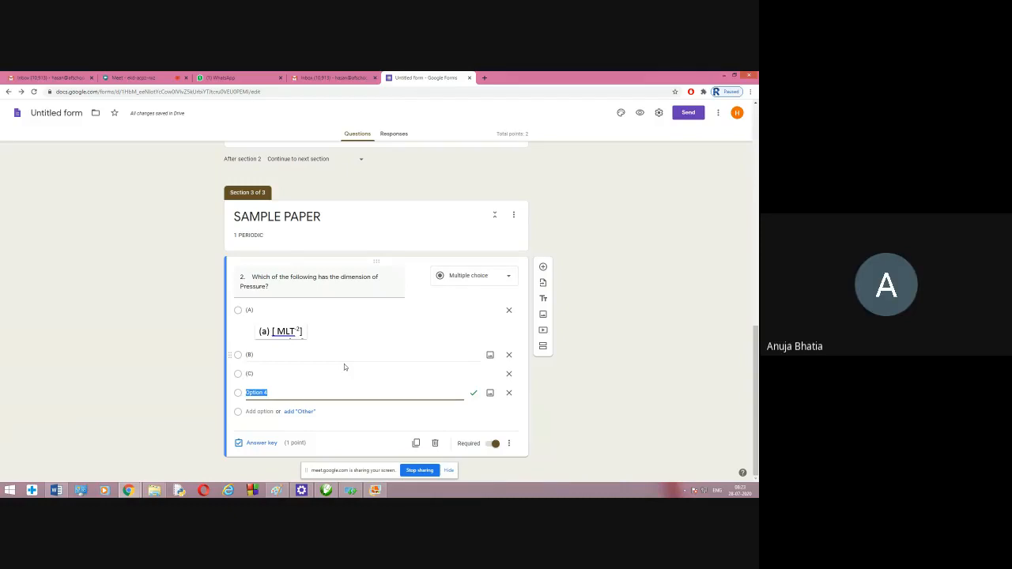
Label the fourth option "(D)" and insert 2B.jpg from folder 11 as the image for option (B).
text((D))
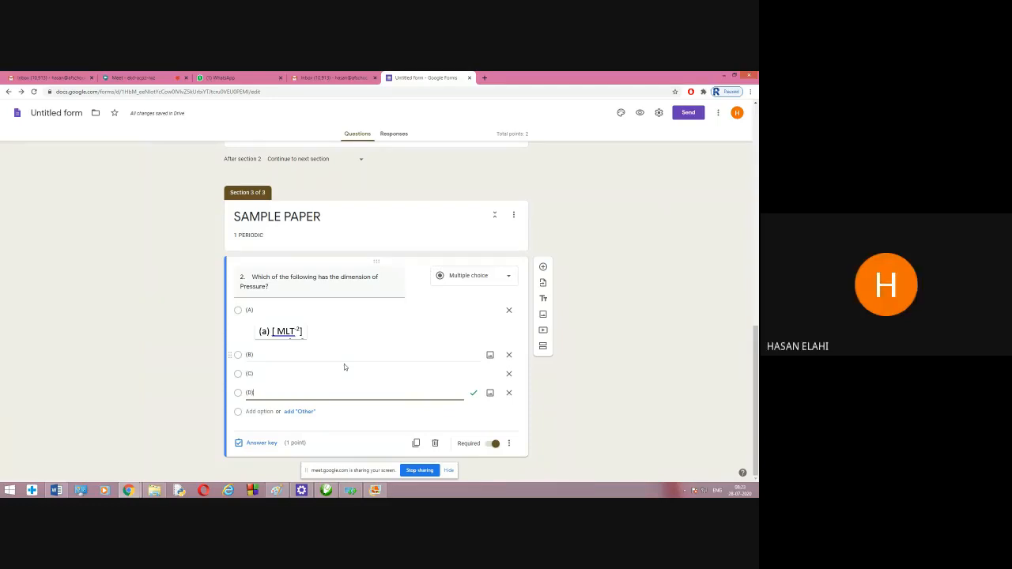
click(491, 355)
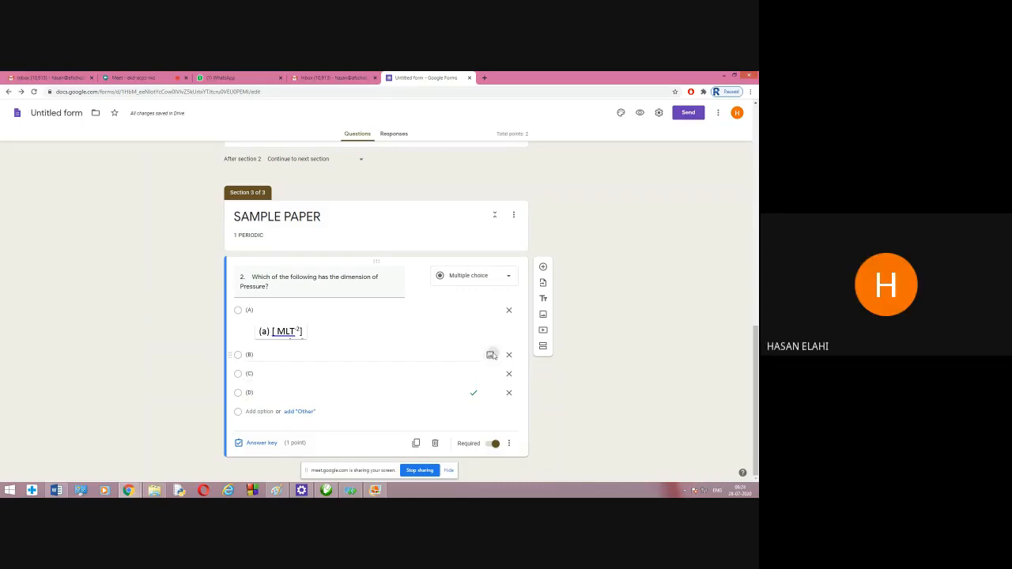
click(370, 341)
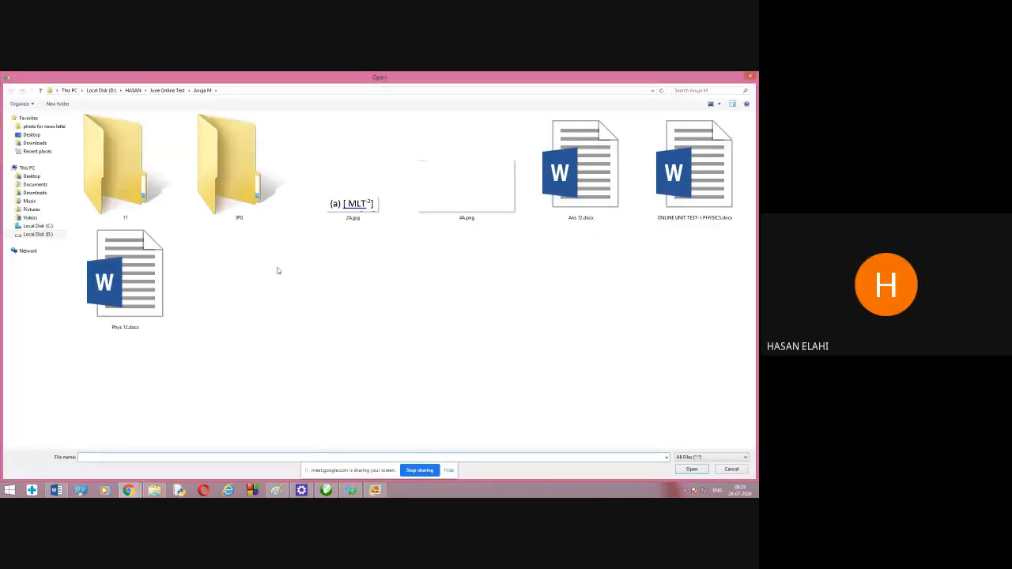
double_click(246, 201)
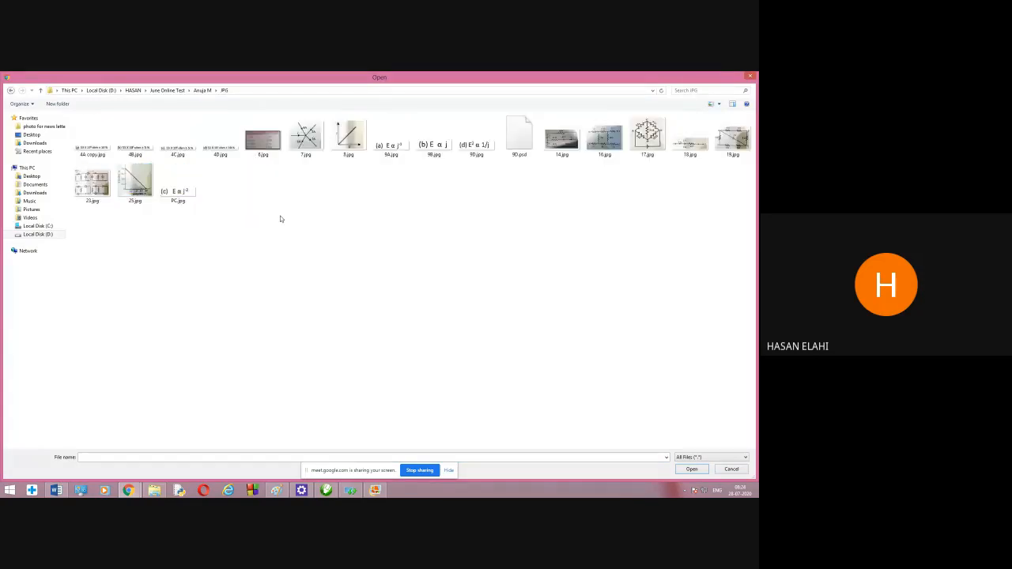
click(9, 91)
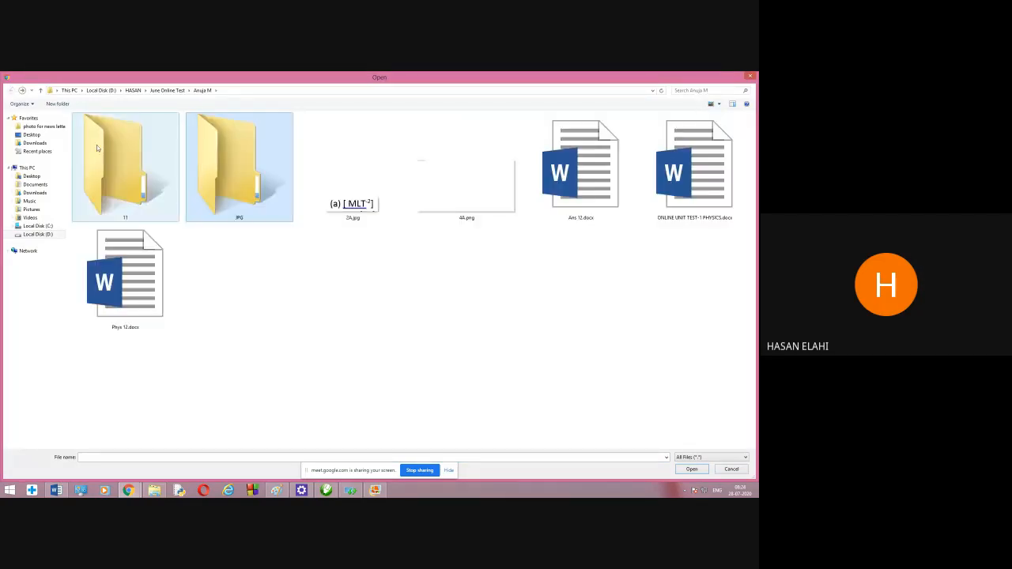
double_click(117, 158)
click(137, 155)
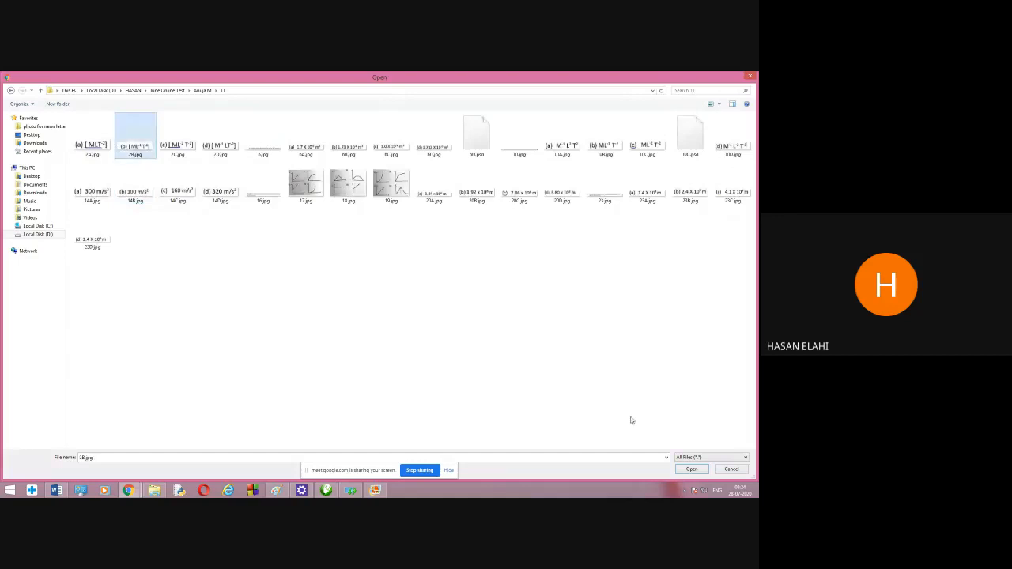
click(686, 470)
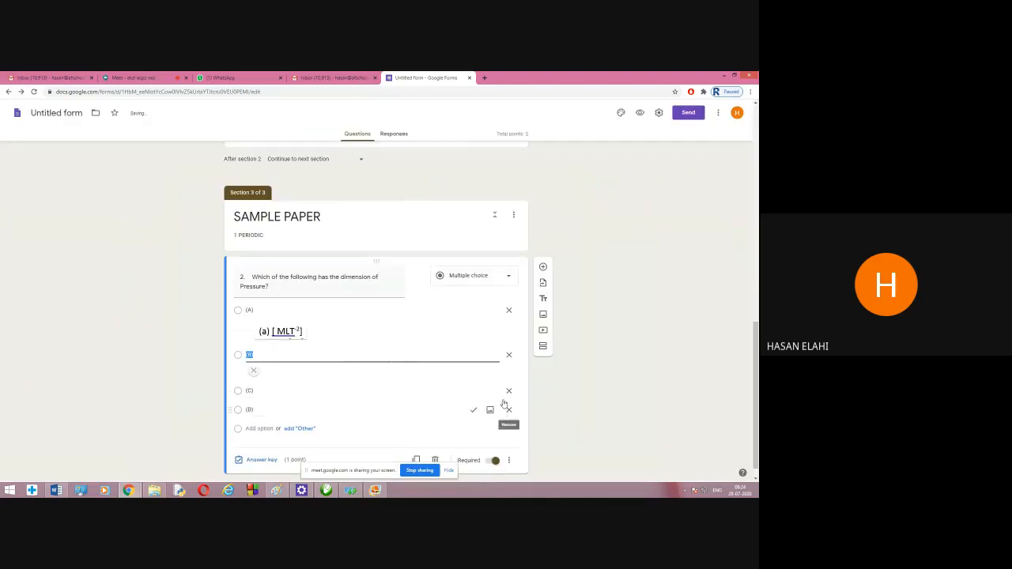
Insert 2C.jpg from folder 11 as the image for option (C).
click(491, 401)
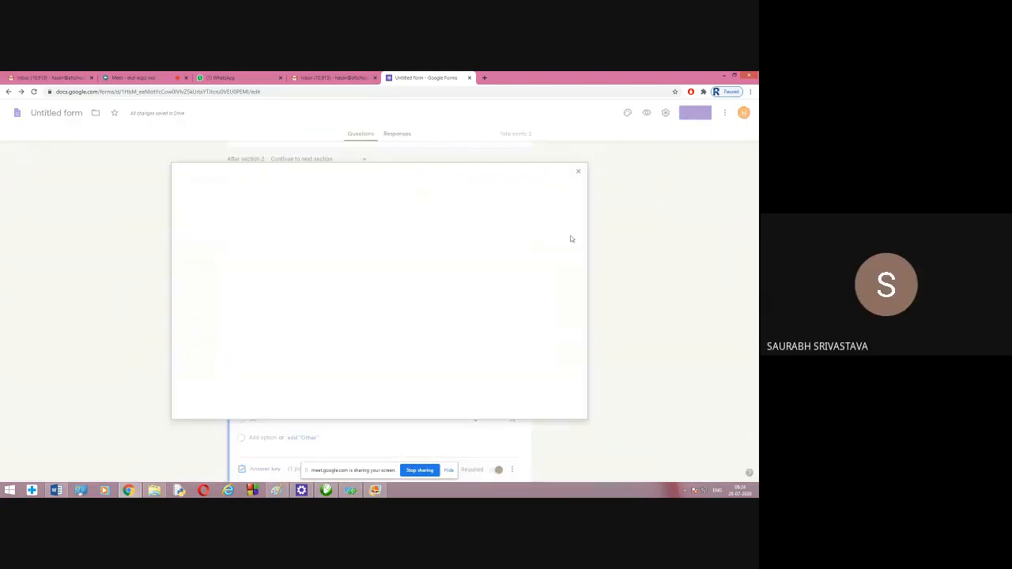
click(379, 339)
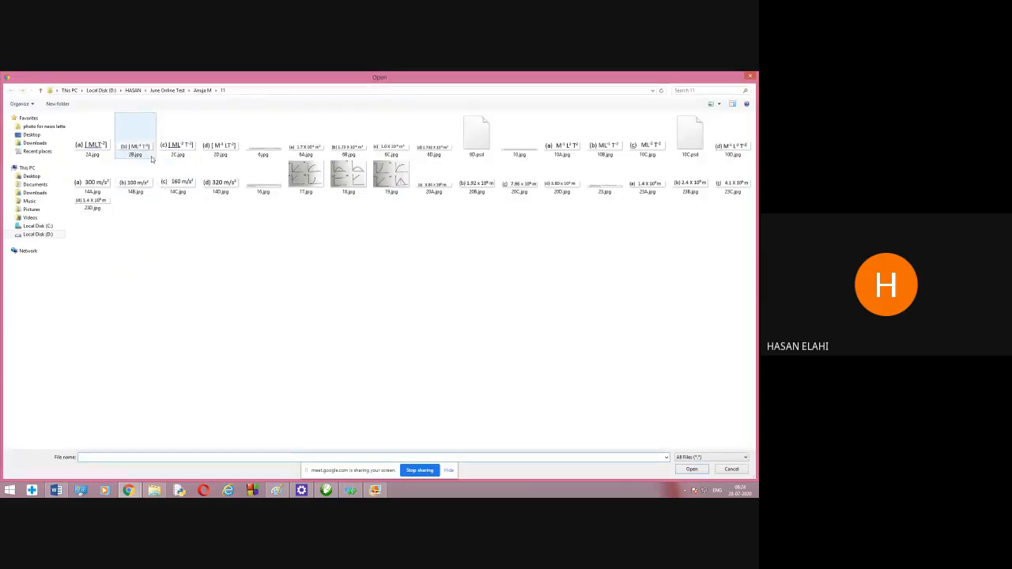
click(175, 146)
click(692, 469)
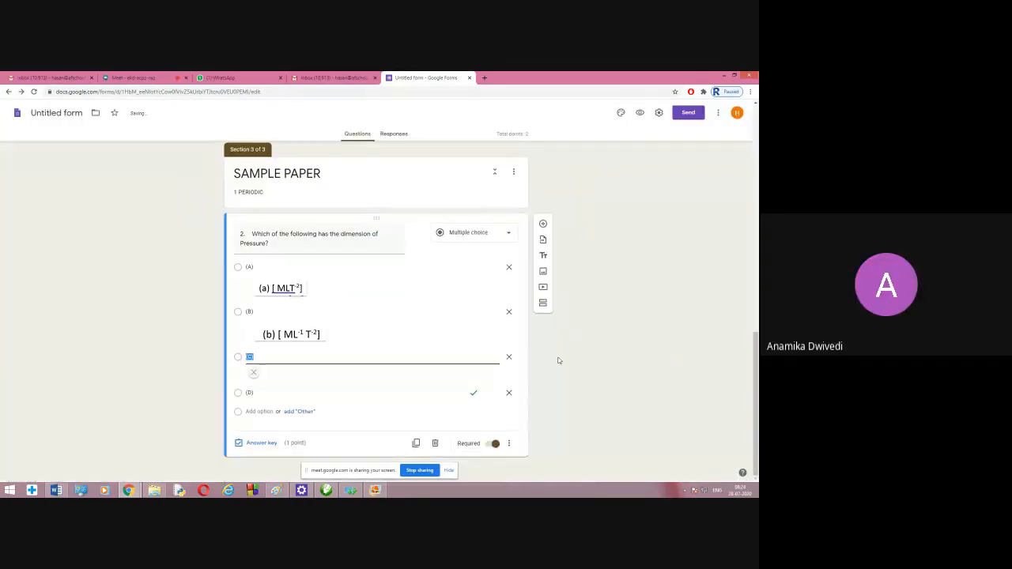
Insert 2D.jpg from folder 11 as the image for option (D).
click(491, 406)
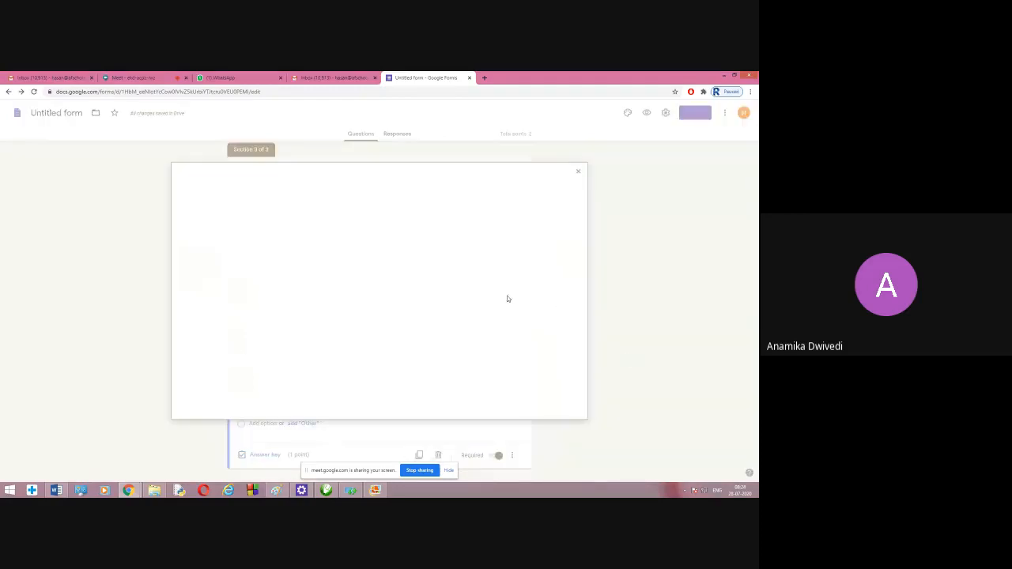
click(380, 340)
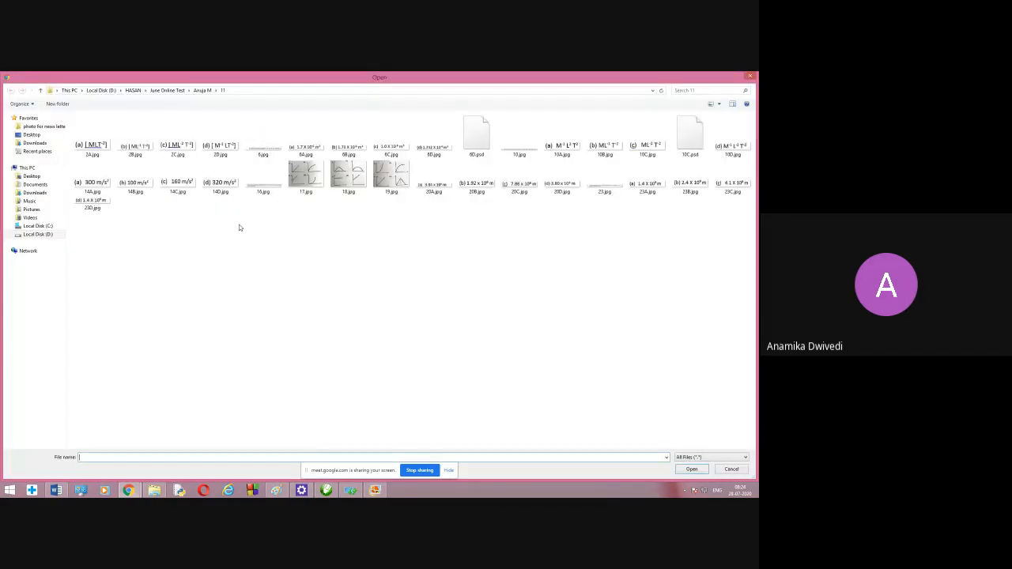
click(221, 139)
click(691, 470)
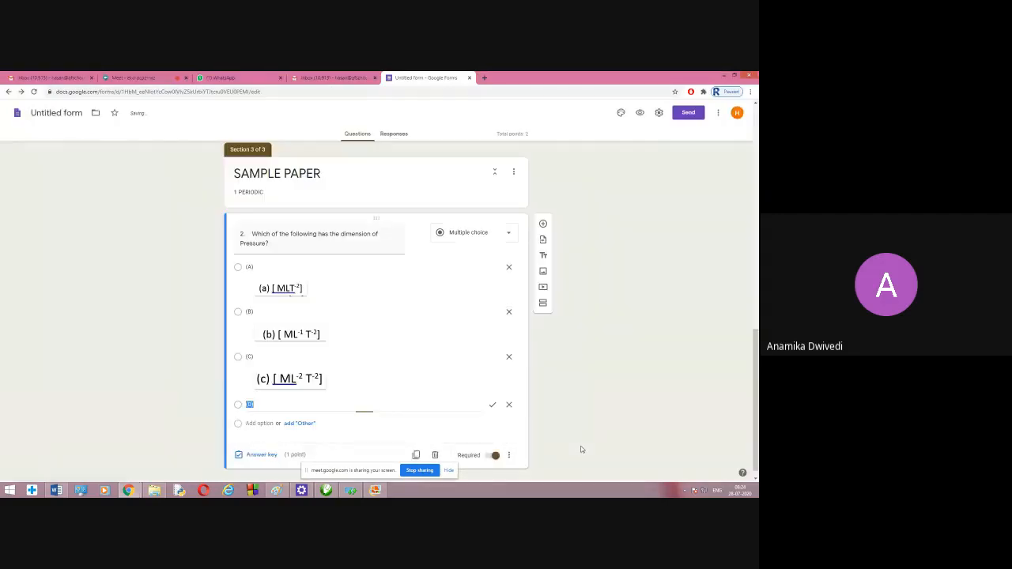
scroll(654, 429, down, 1)
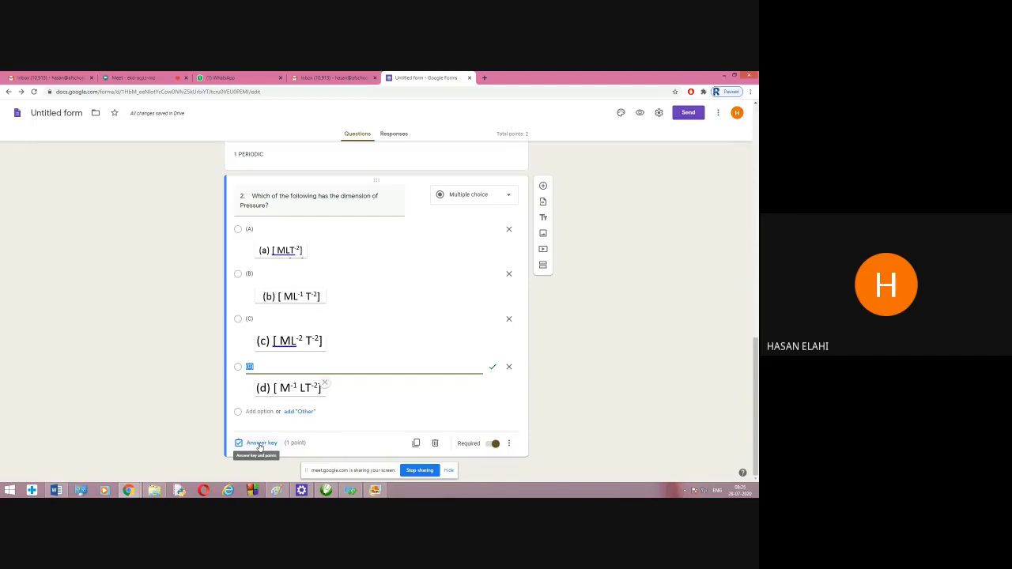
Switch to the Word physics test, look up question 2 in its answer key, and return to the Google Forms quiz.
click(58, 491)
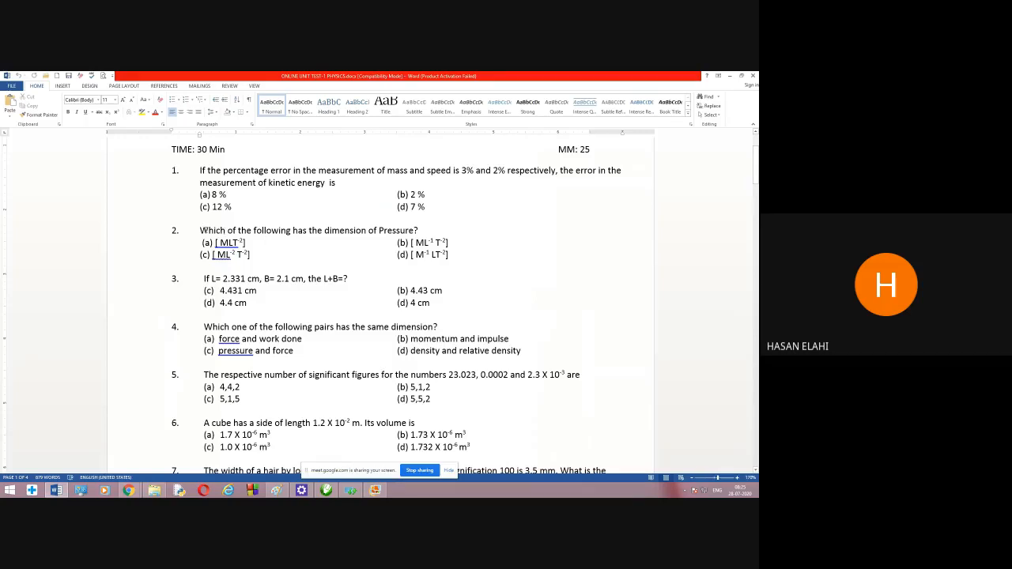
drag(200, 230, 511, 258)
click(443, 268)
drag(756, 164, 751, 385)
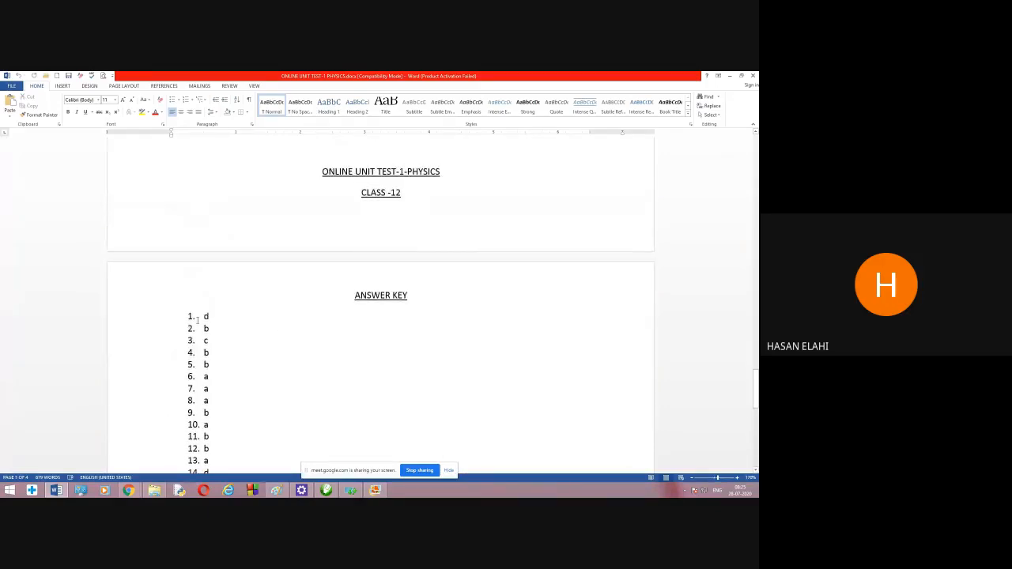
double_click(212, 328)
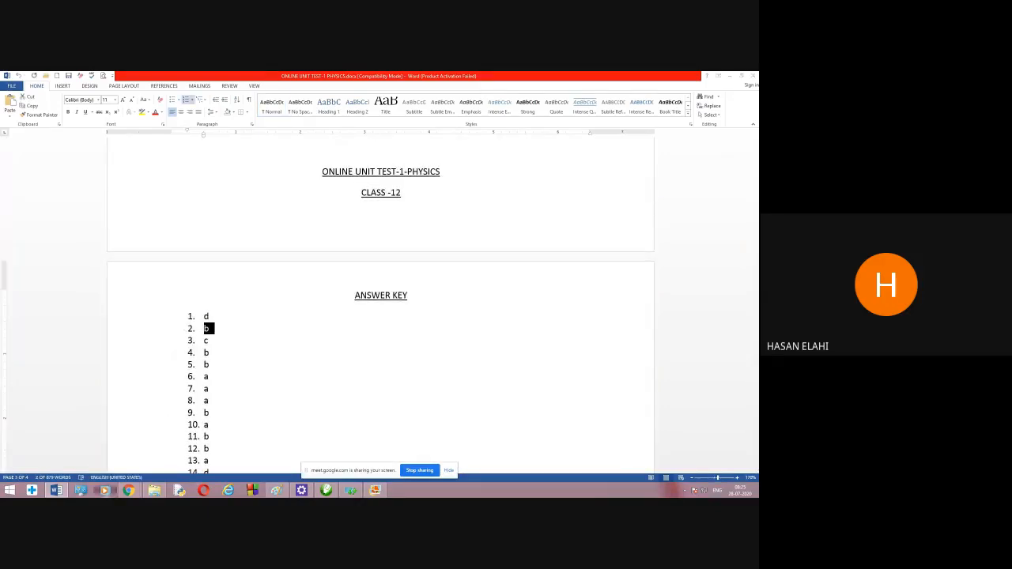
mouse_move(129, 490)
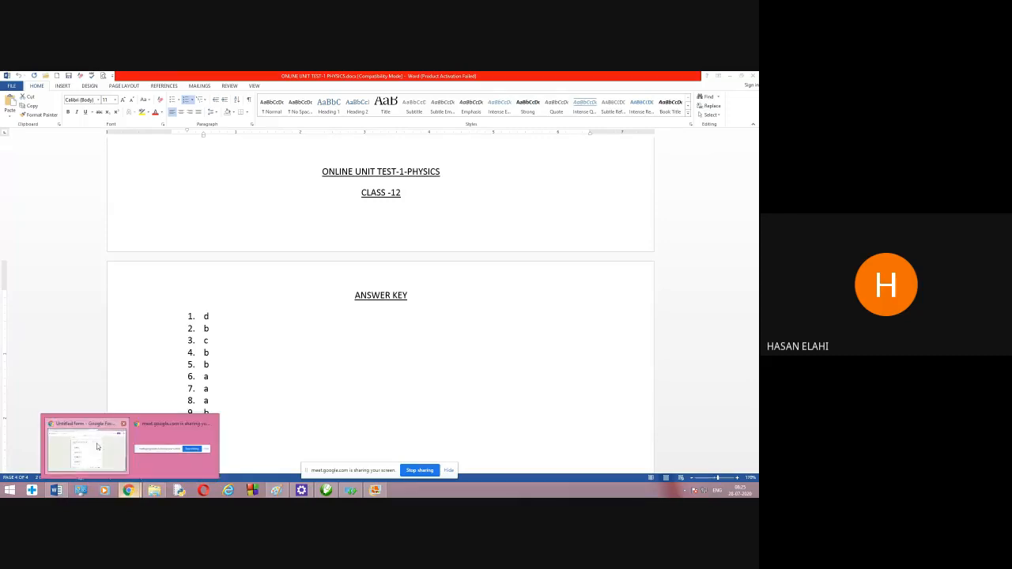
click(85, 449)
Try to mark option (B) as a correct answer to question 2 in its answer key.
click(265, 443)
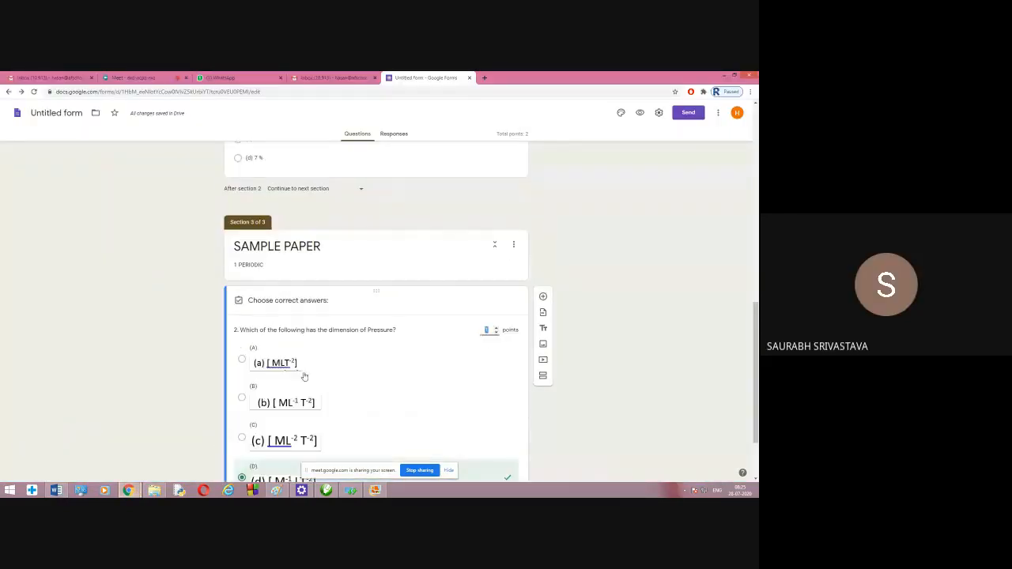
click(261, 396)
scroll(316, 407, down, 1)
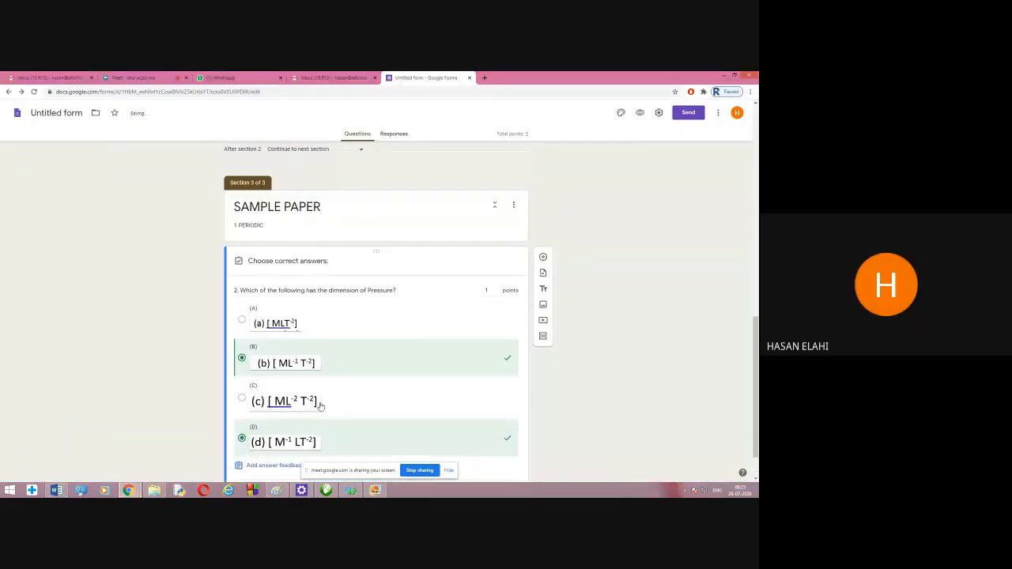
scroll(443, 355, down, 1)
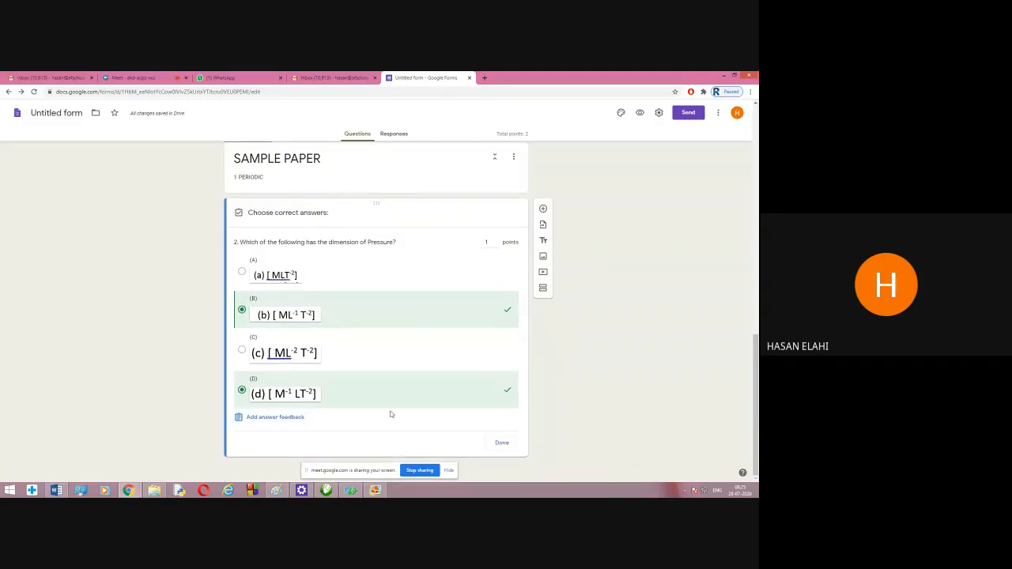
click(242, 310)
click(502, 443)
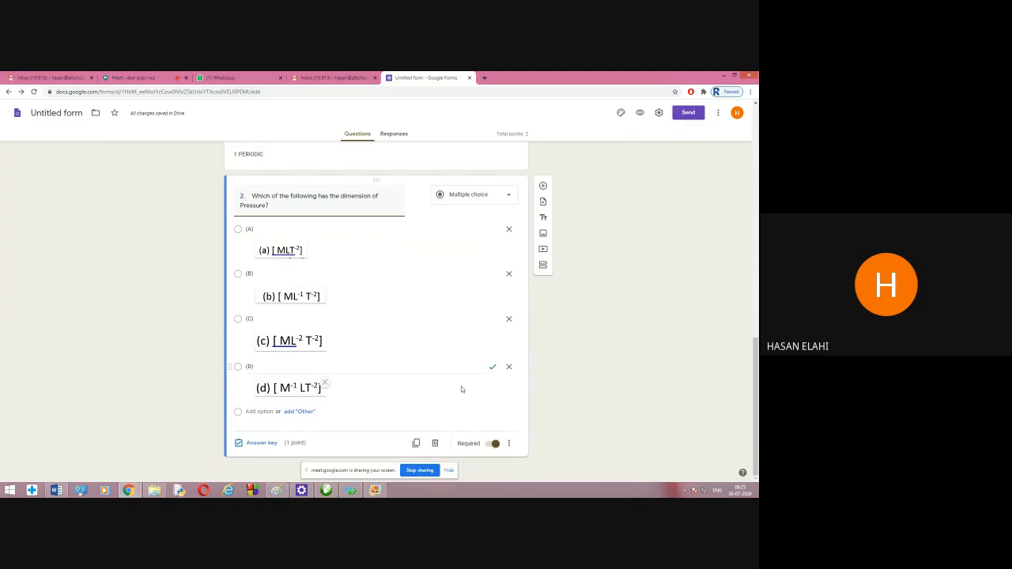
Correct question 2's answer key by unmarking option (D) and marking option (B) as the right answer.
click(248, 444)
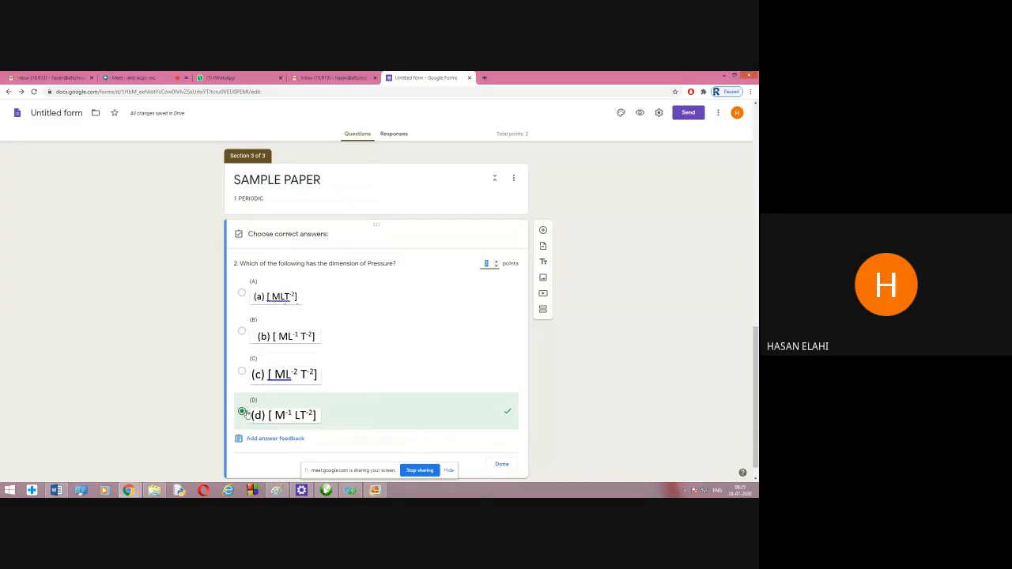
click(243, 412)
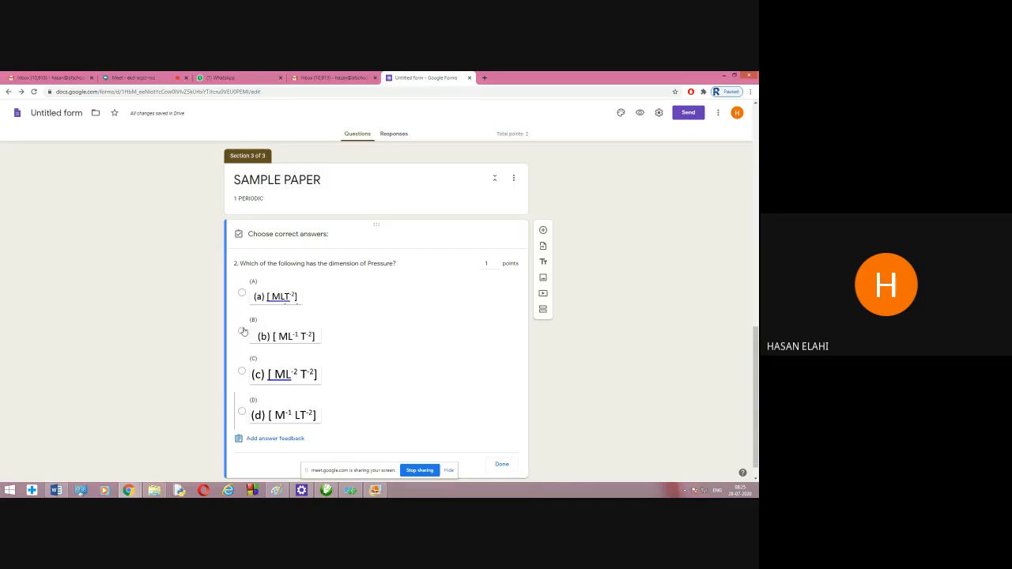
click(243, 332)
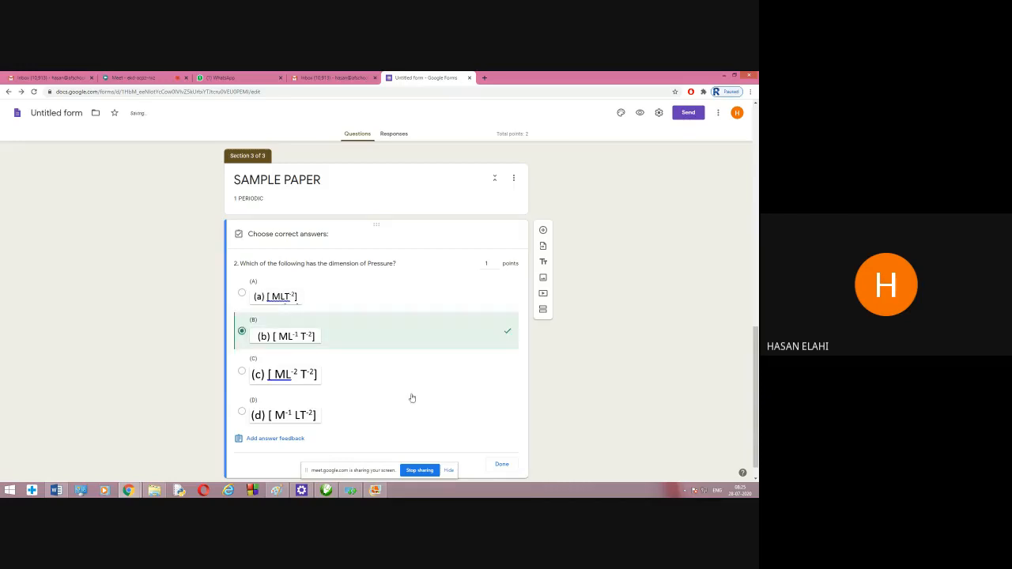
click(505, 465)
scroll(573, 446, down, 3)
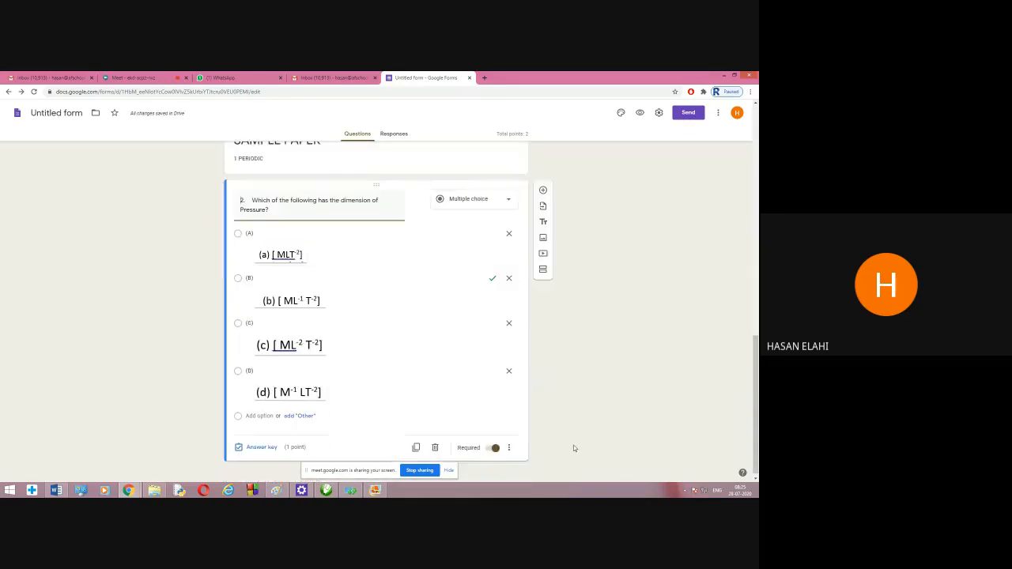
Duplicate section 3, which holds question 2, as a new section of the form.
scroll(573, 448, up, 3)
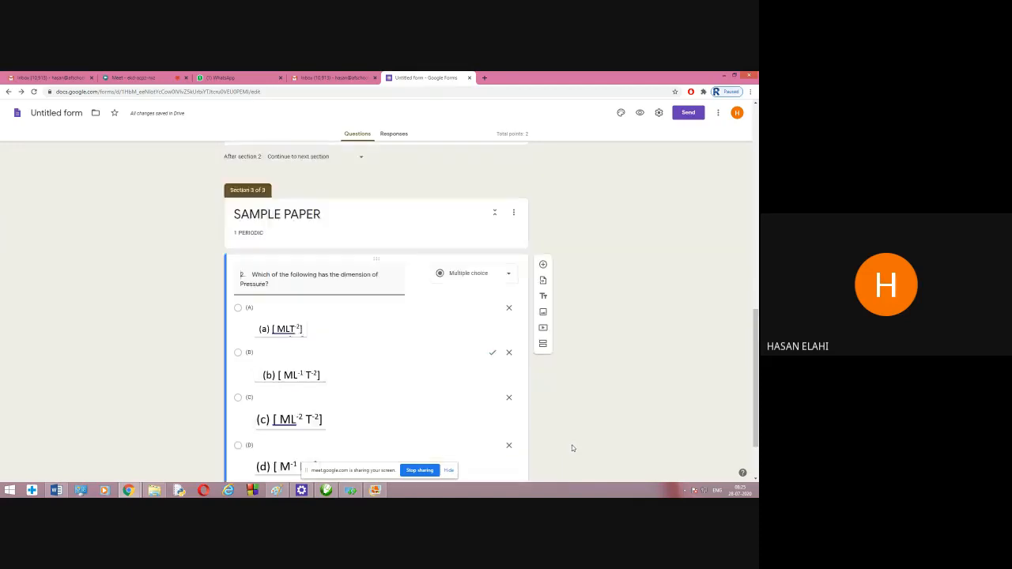
click(513, 254)
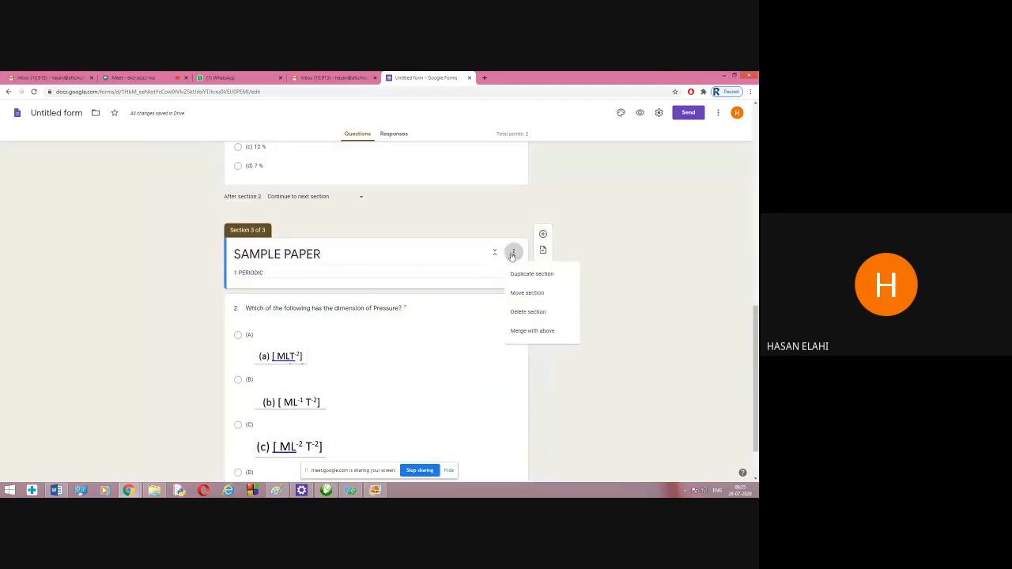
click(531, 274)
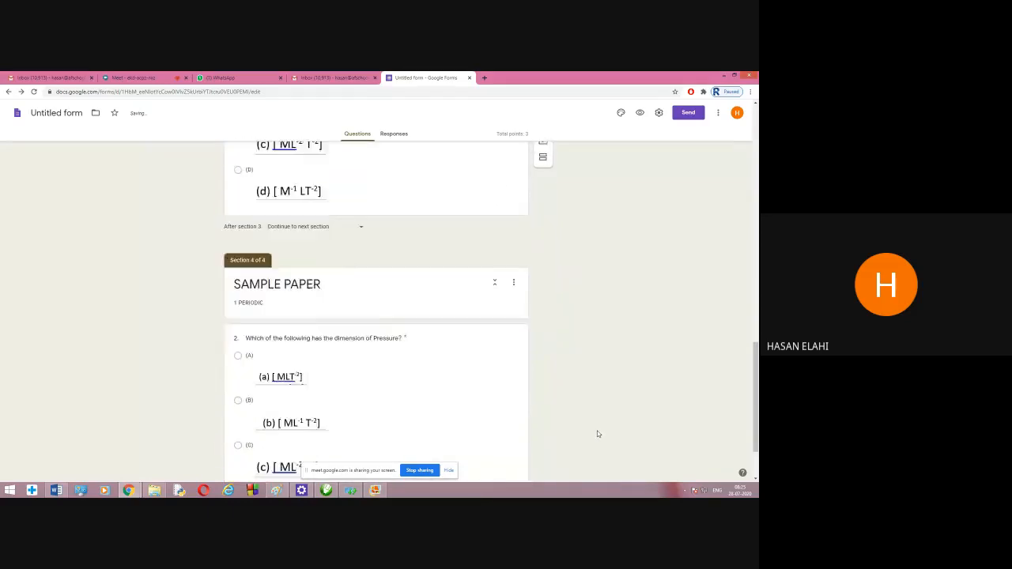
scroll(578, 384, up, 5)
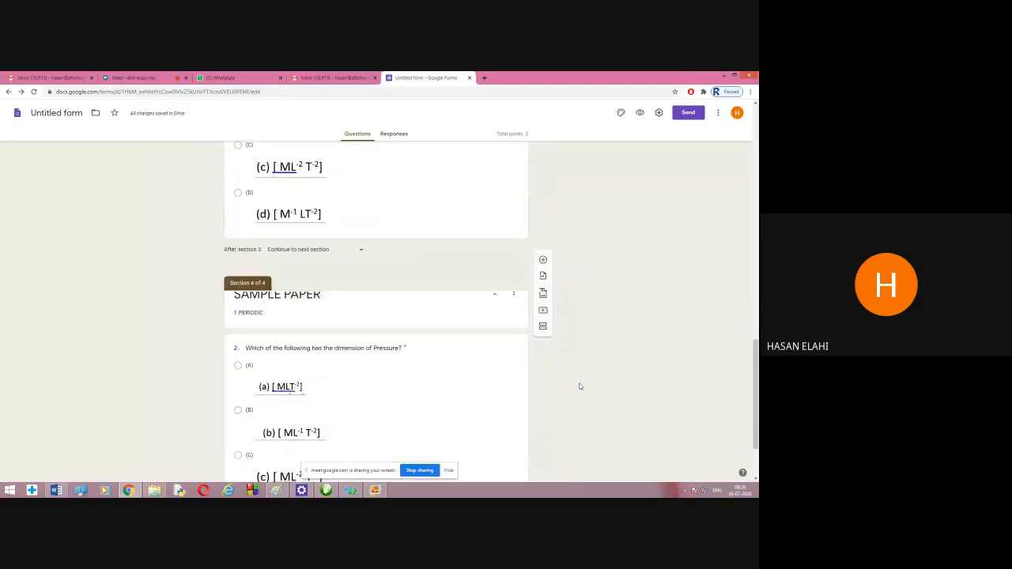
click(514, 224)
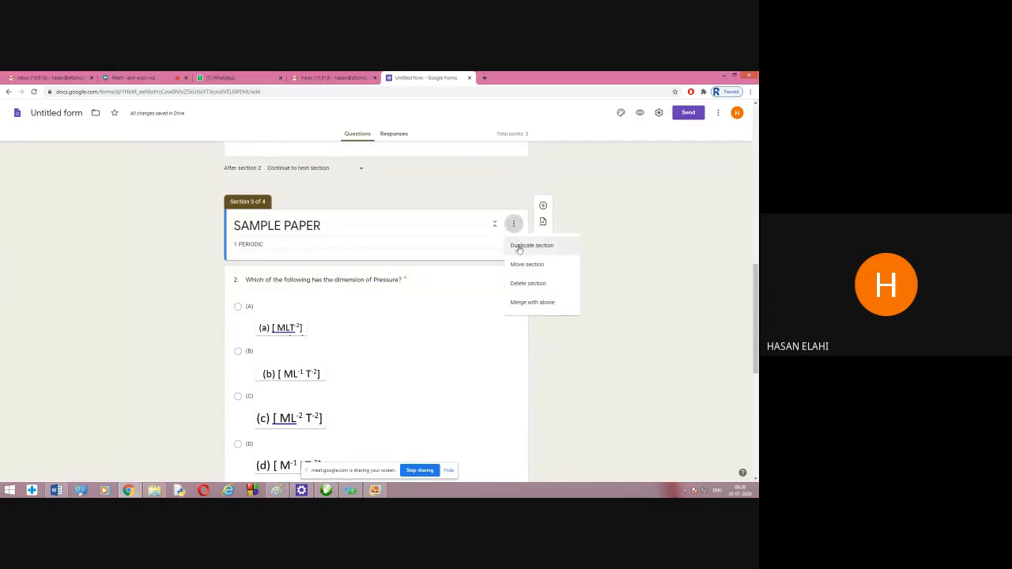
click(520, 250)
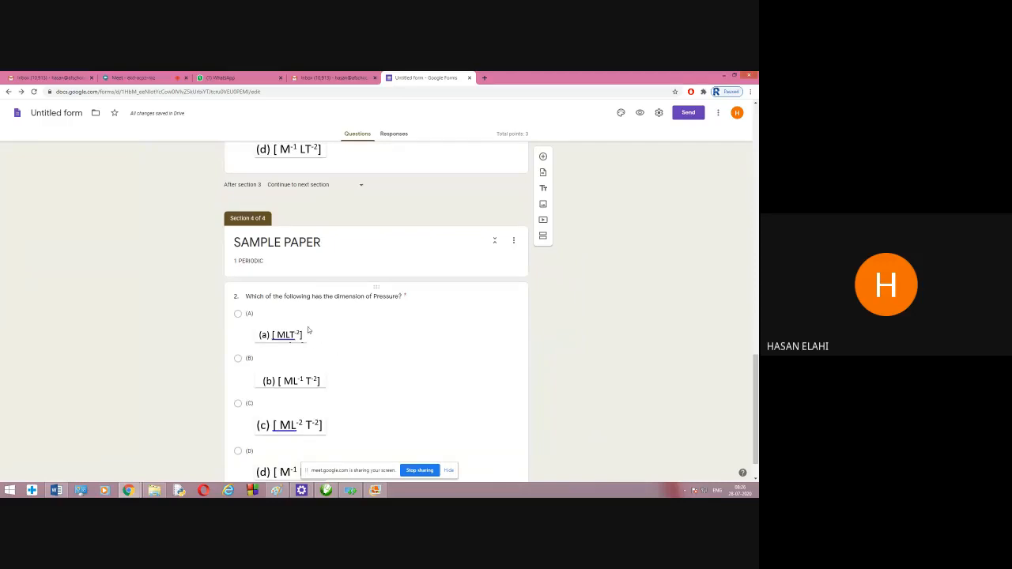
Remove the images from options (A), (B), (C) and (D) of the duplicated question in section 4.
click(258, 336)
click(317, 343)
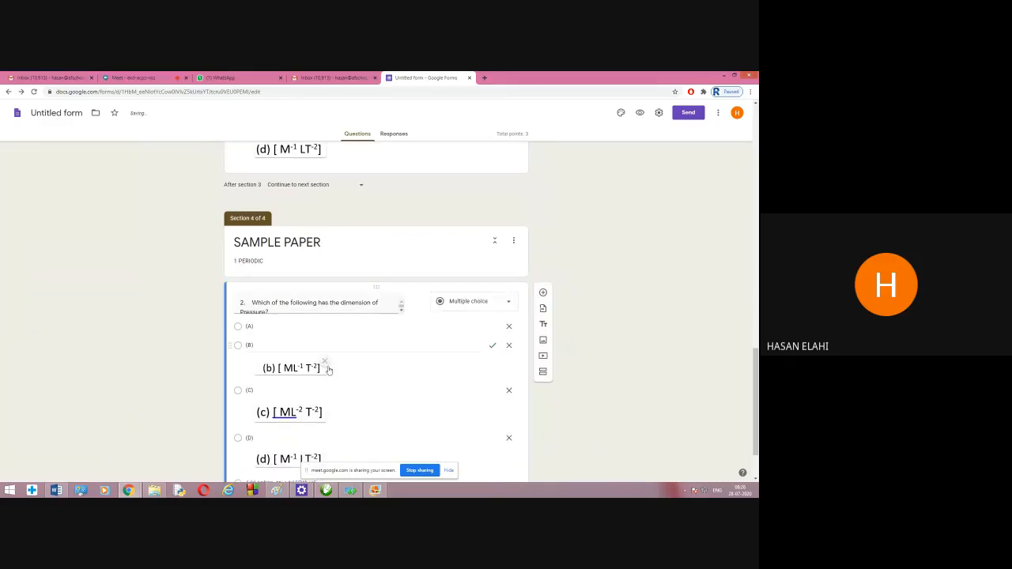
click(323, 365)
click(324, 381)
click(325, 400)
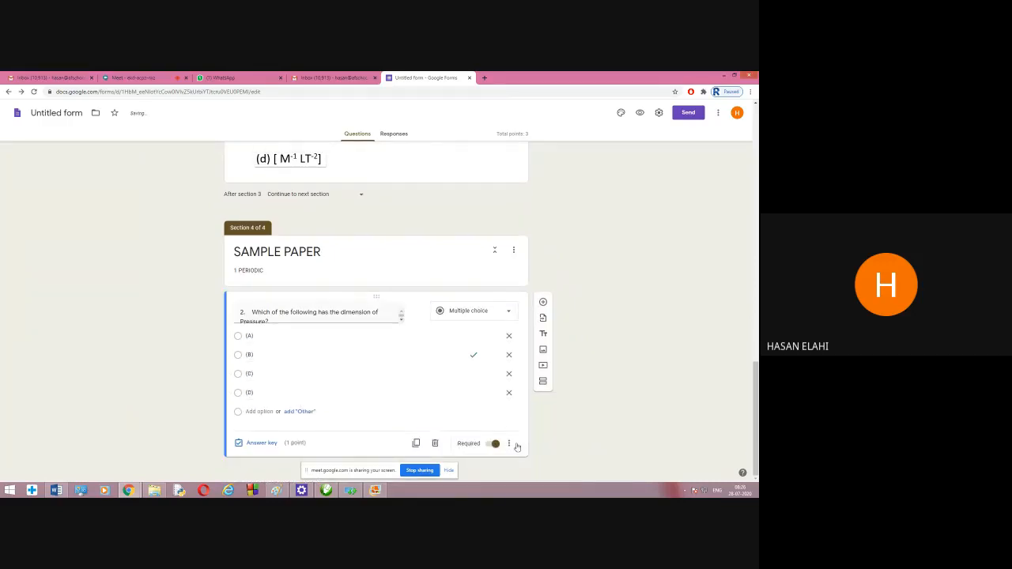
Switch to the Word physics test and look through its questions for one to use as the next quiz question.
triple_click(269, 311)
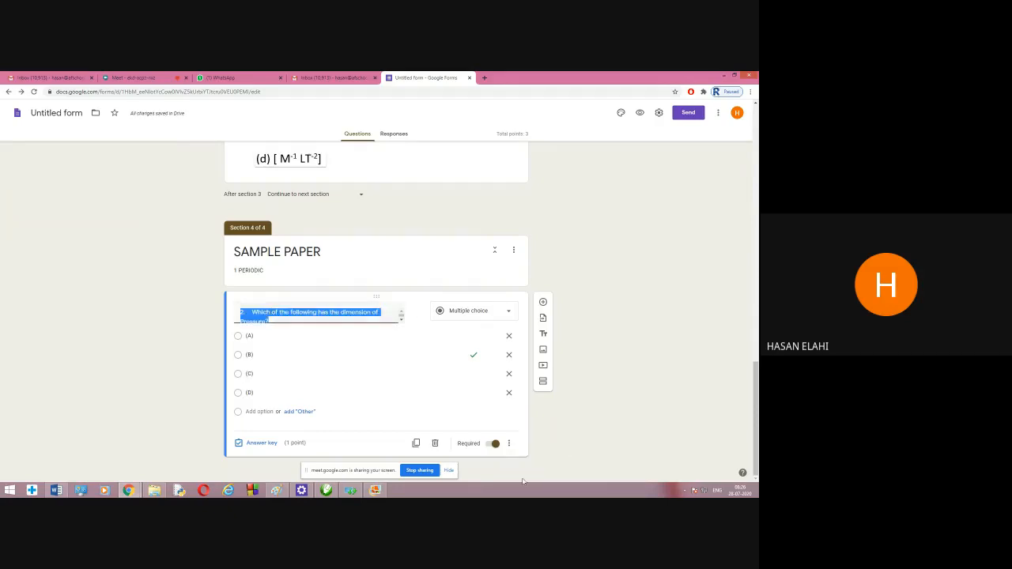
click(57, 490)
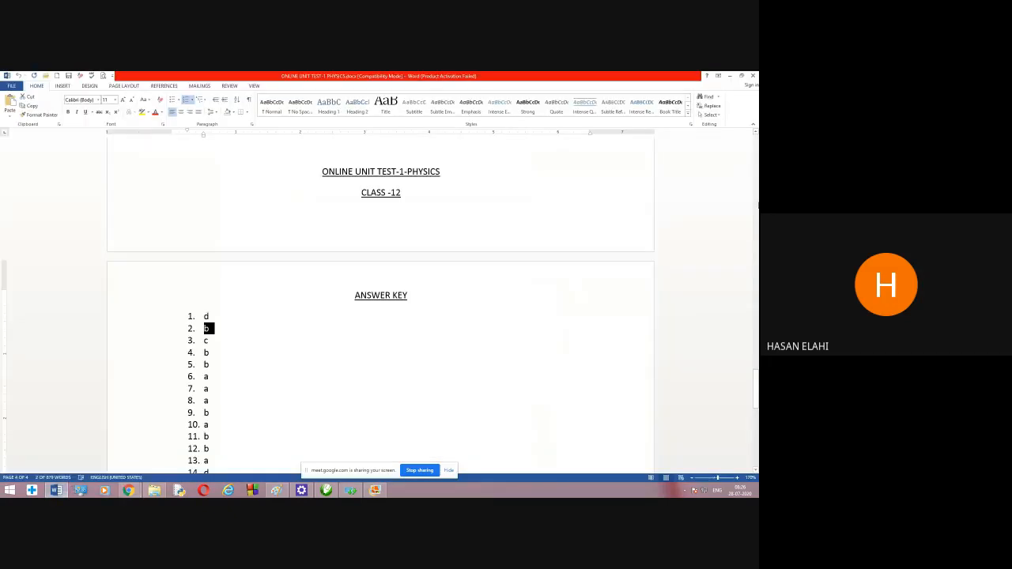
scroll(519, 338, up, 15)
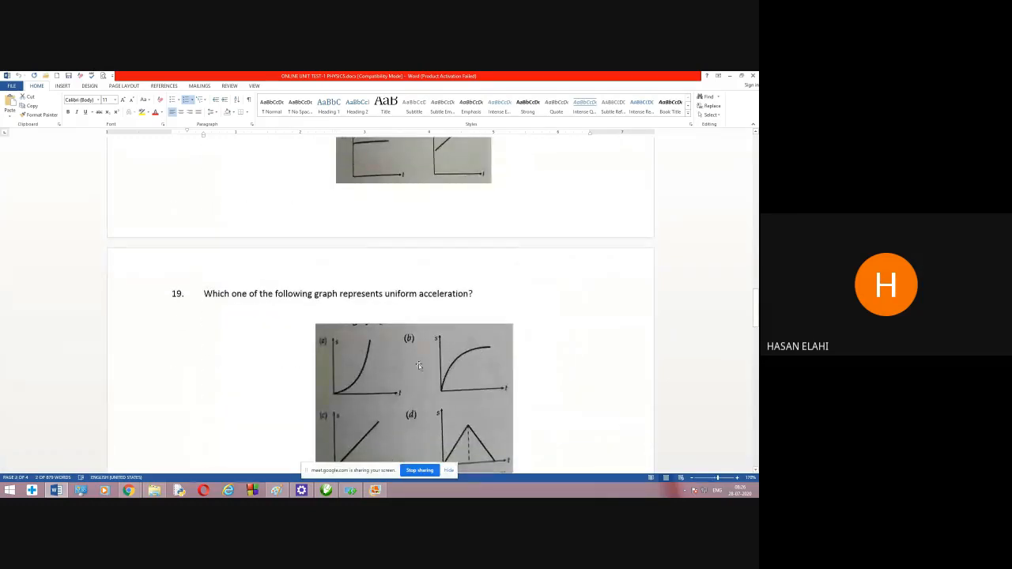
scroll(434, 371, down, 2)
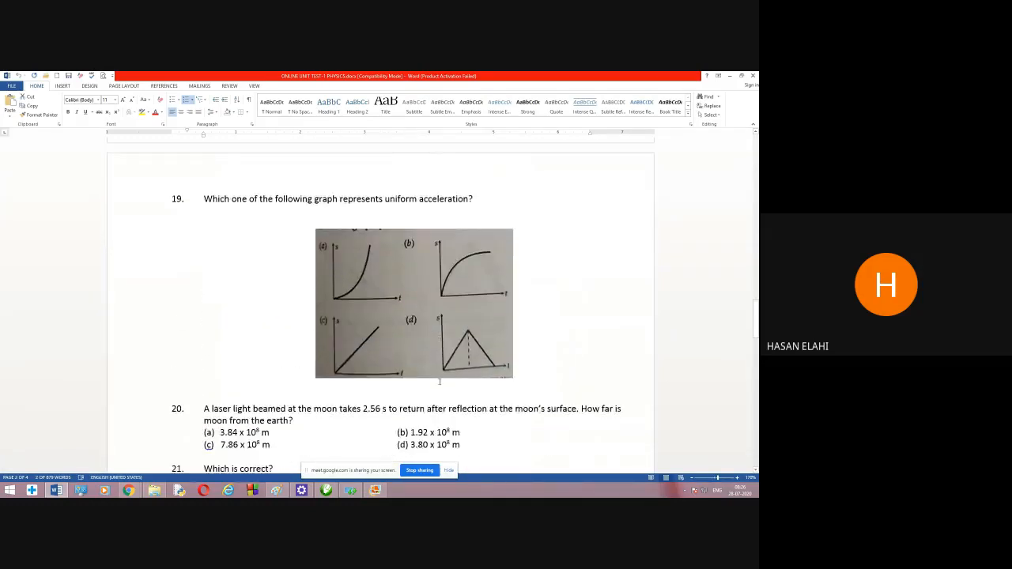
scroll(441, 380, up, 5)
scroll(441, 380, up, 12)
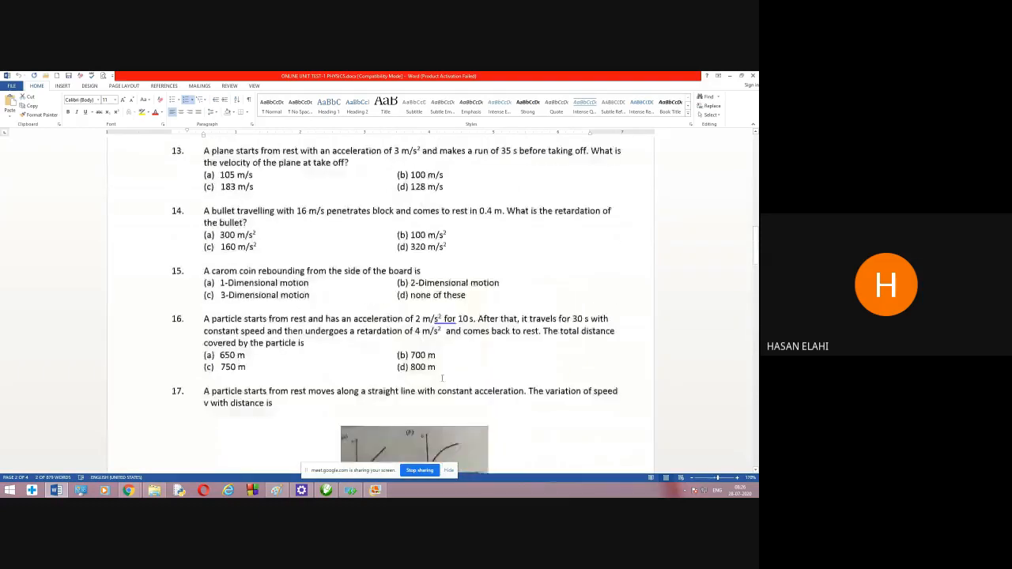
scroll(444, 377, up, 12)
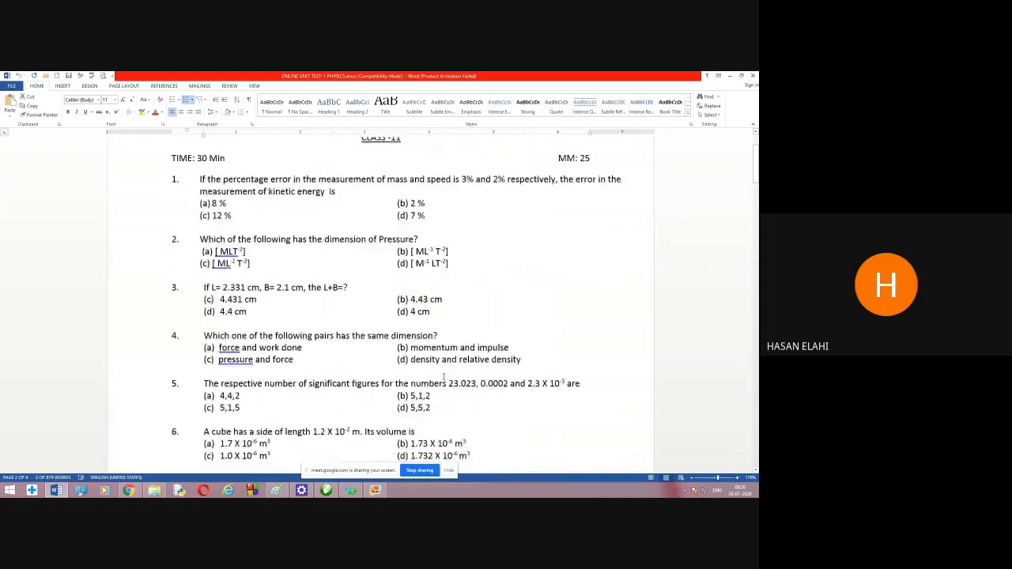
scroll(443, 376, down, 12)
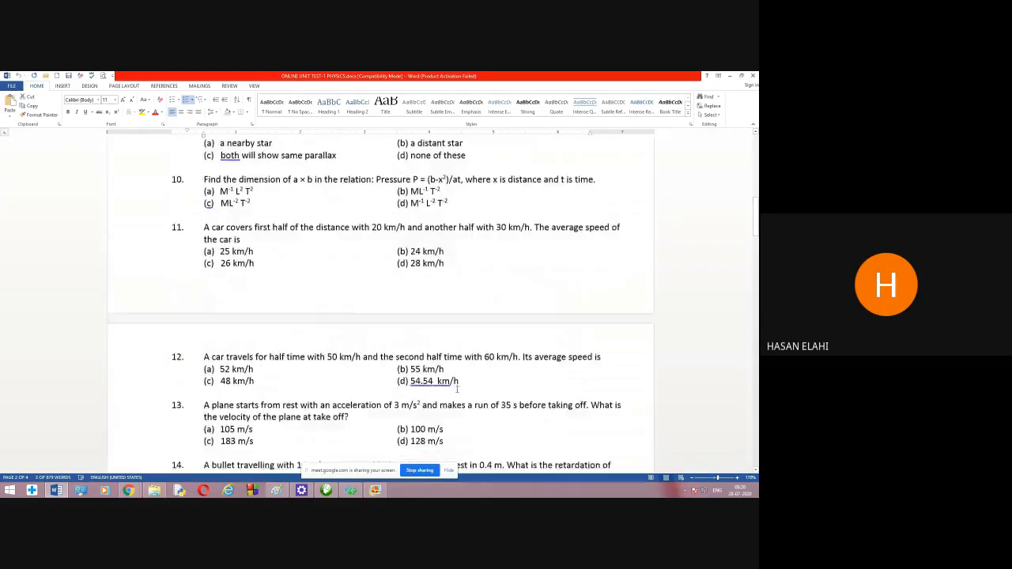
scroll(457, 389, down, 3)
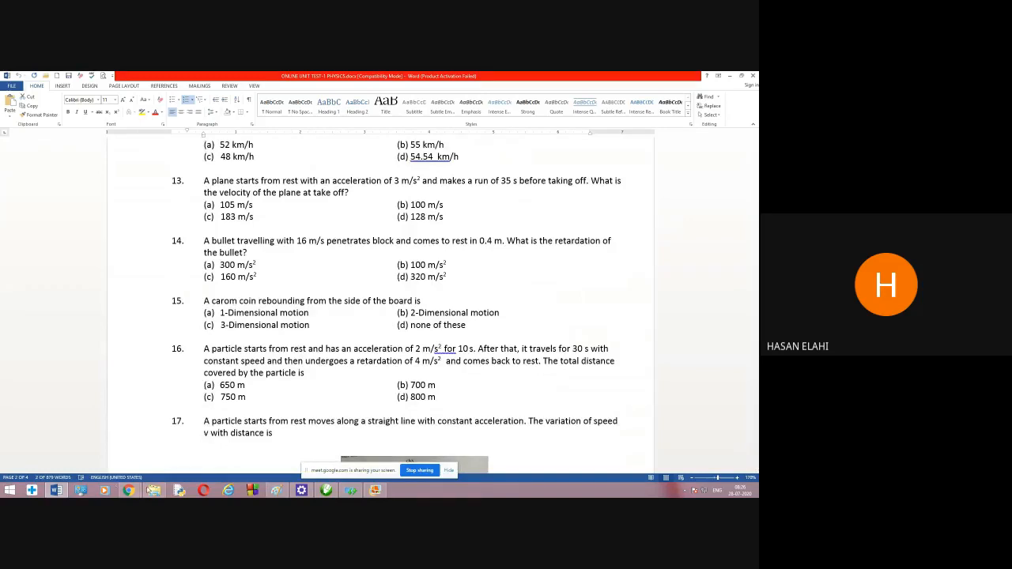
Open folder 11 in File Explorer and view the question image 16.jpg.
click(154, 490)
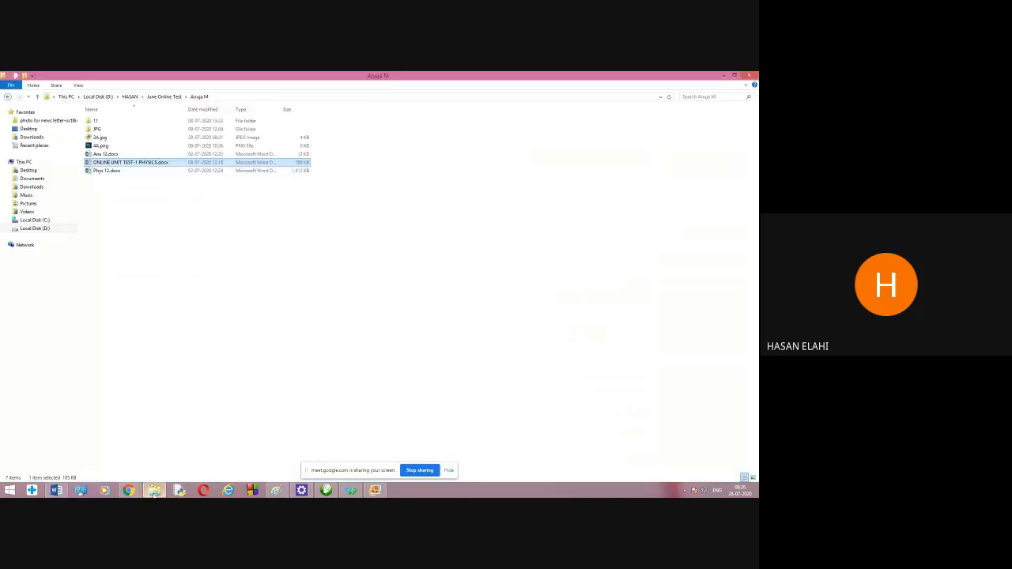
double_click(96, 120)
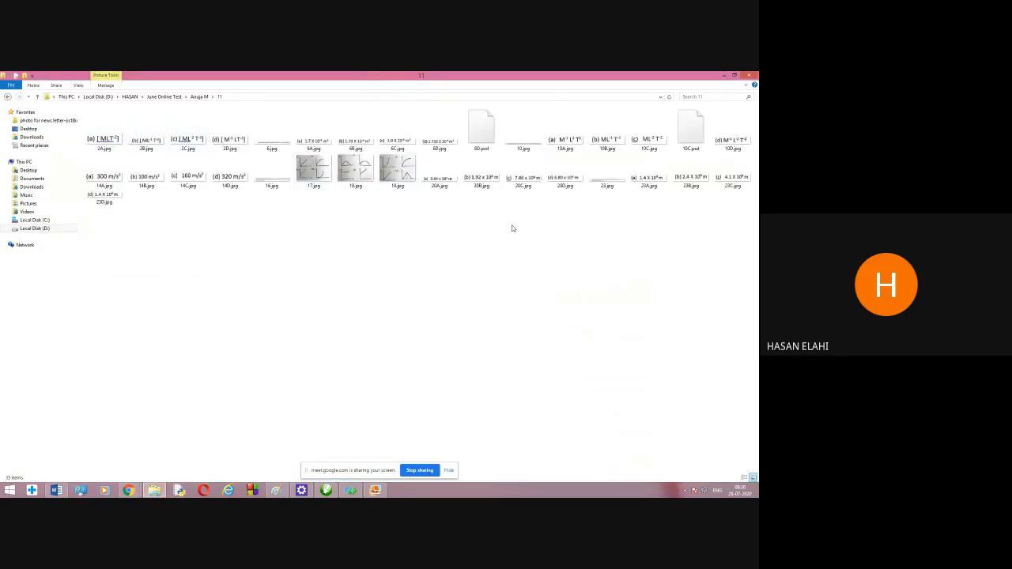
double_click(273, 183)
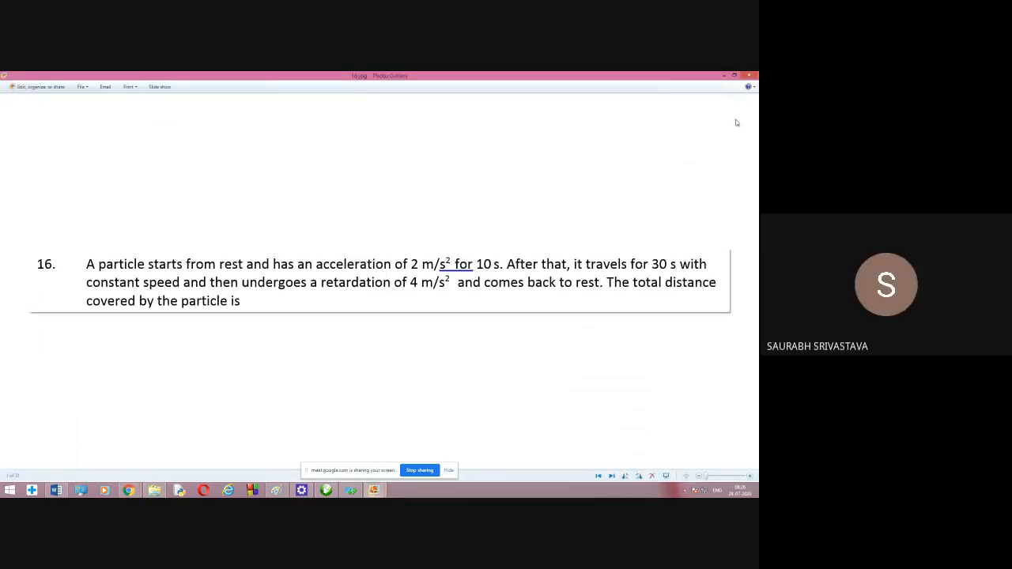
key(alt+Tab)
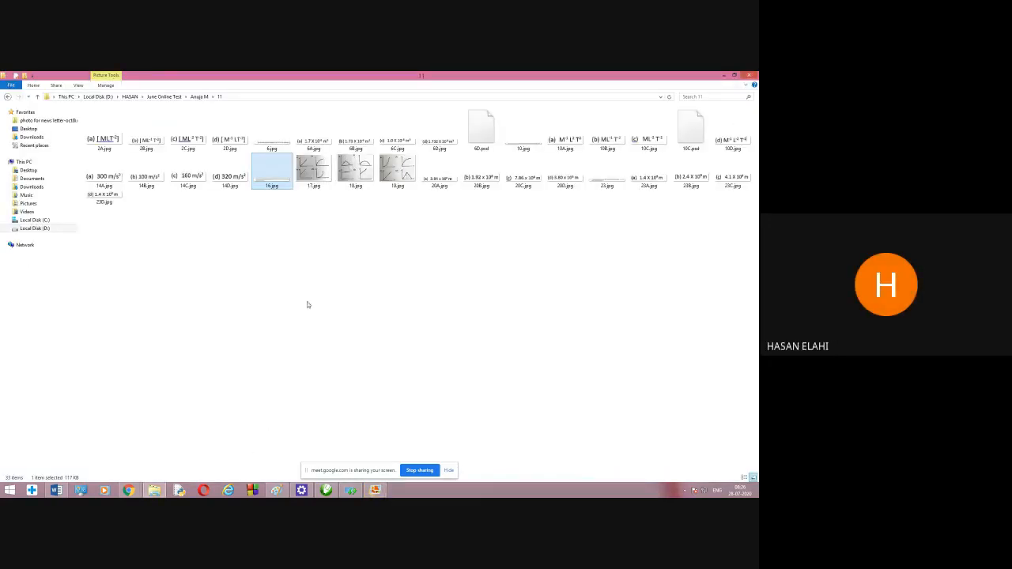
Return to the Word test and highlight question 16's text and its s² unit for examination.
click(156, 490)
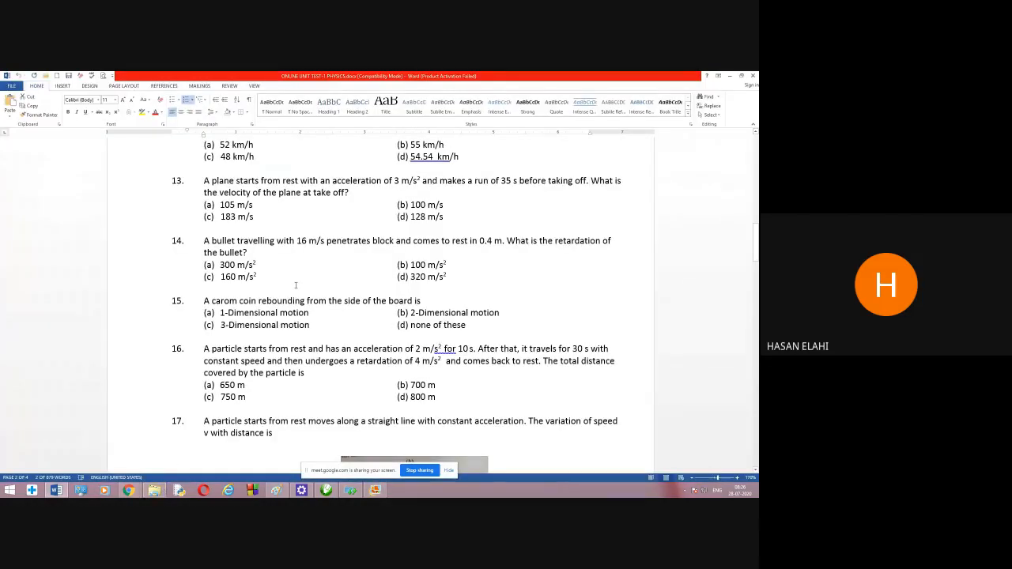
click(627, 367)
drag(627, 367, 204, 349)
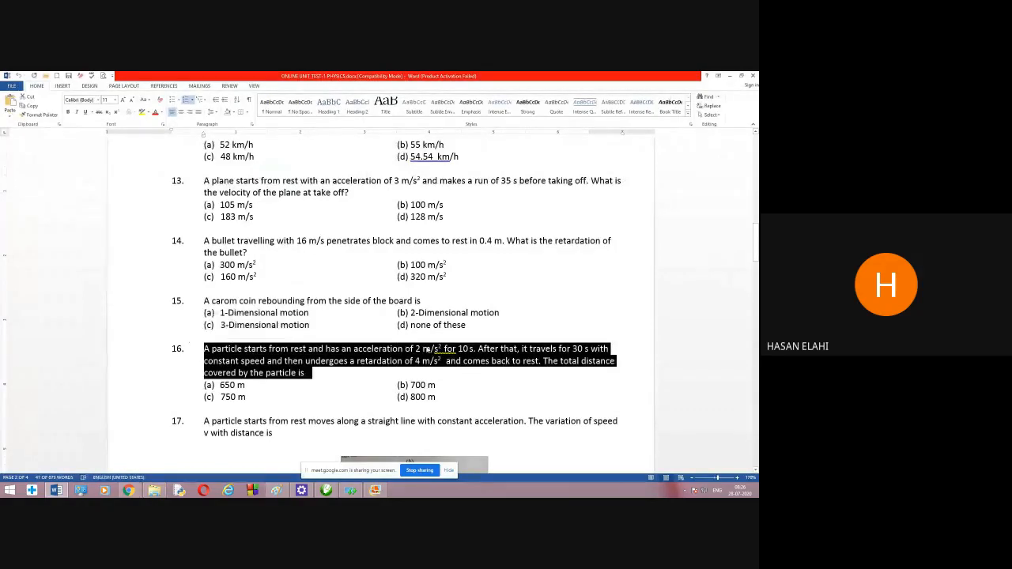
click(439, 351)
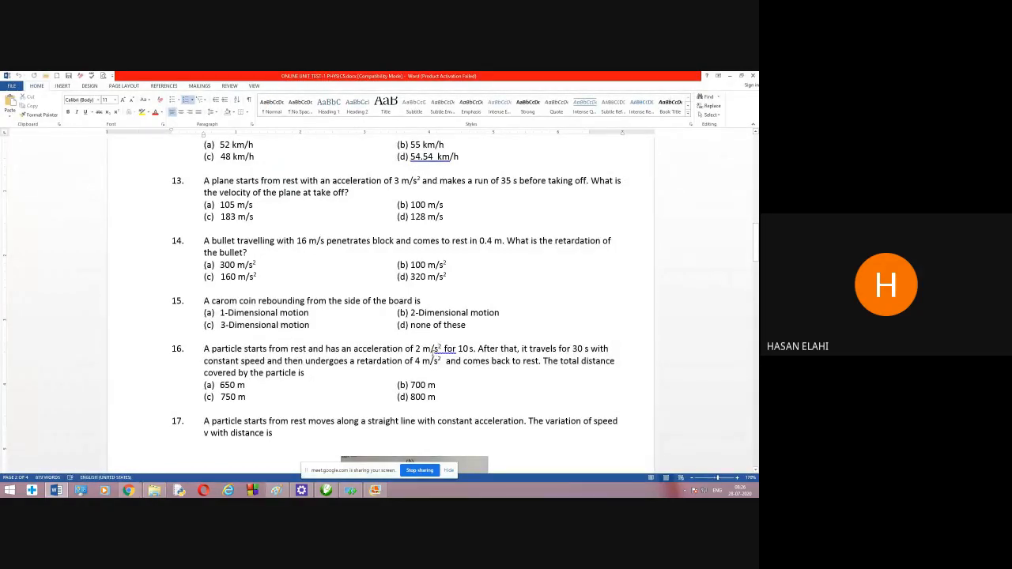
drag(434, 359, 440, 359)
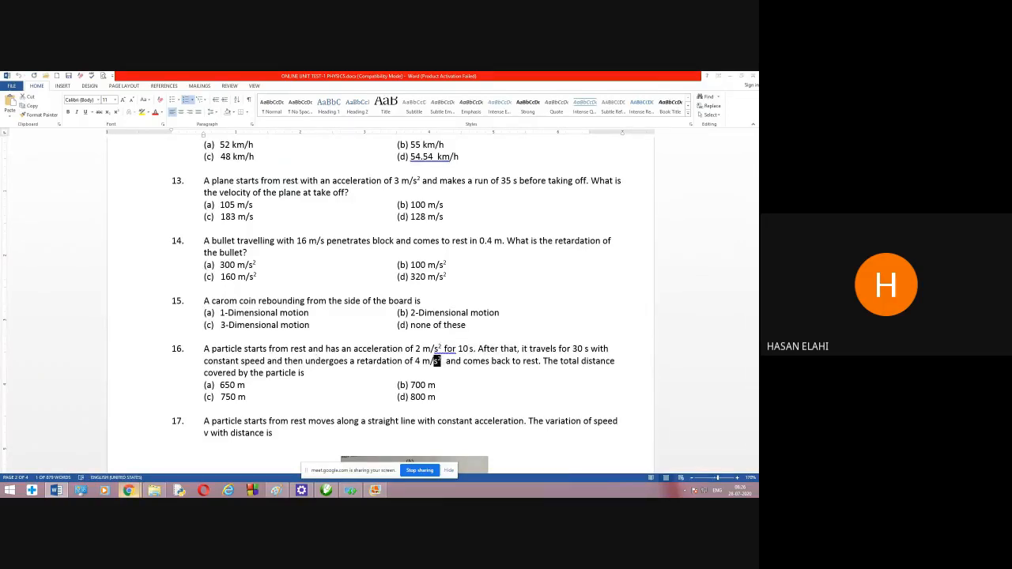
Switch to Google Forms and replace the duplicated question's text in section 4 with 3.
click(129, 491)
click(93, 455)
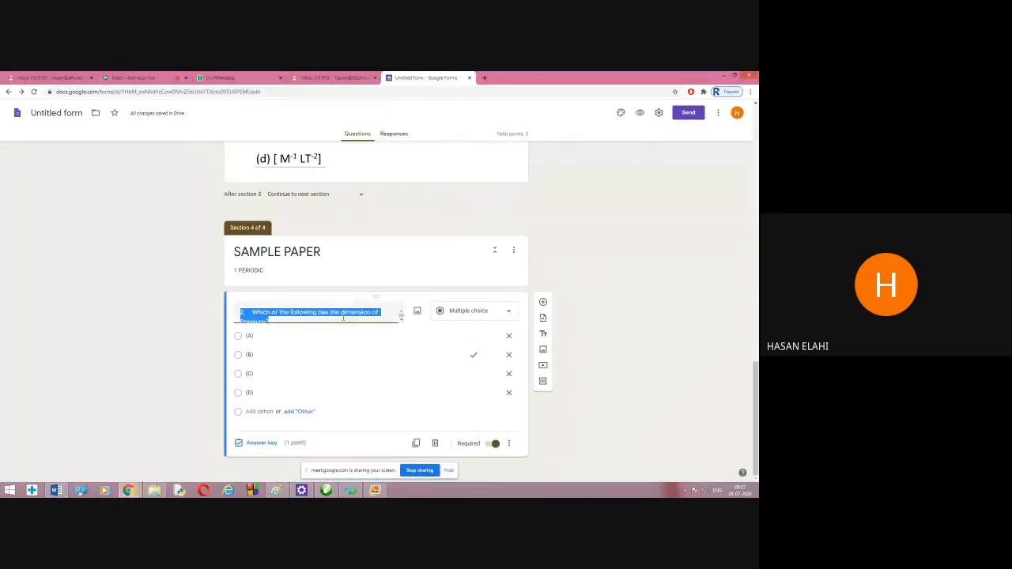
key(BackSpace)
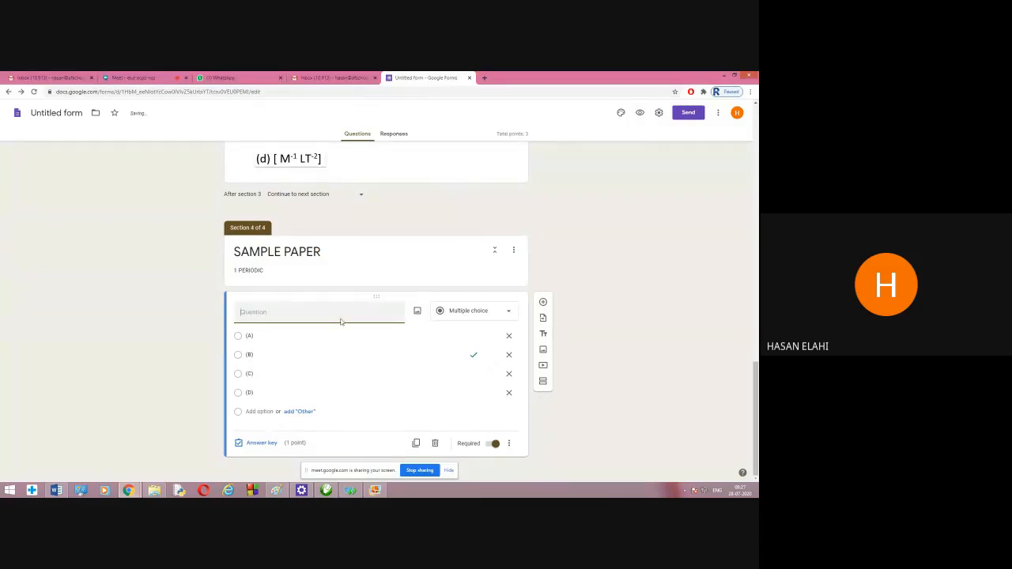
text(3)
Upload 16.jpg from folder 11 as the image of question 3.
click(417, 314)
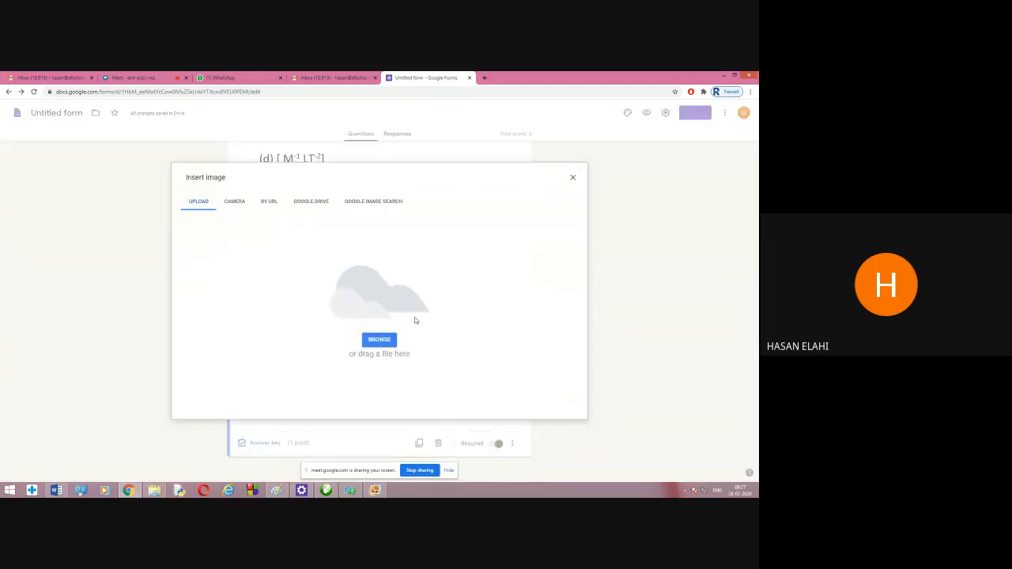
click(380, 340)
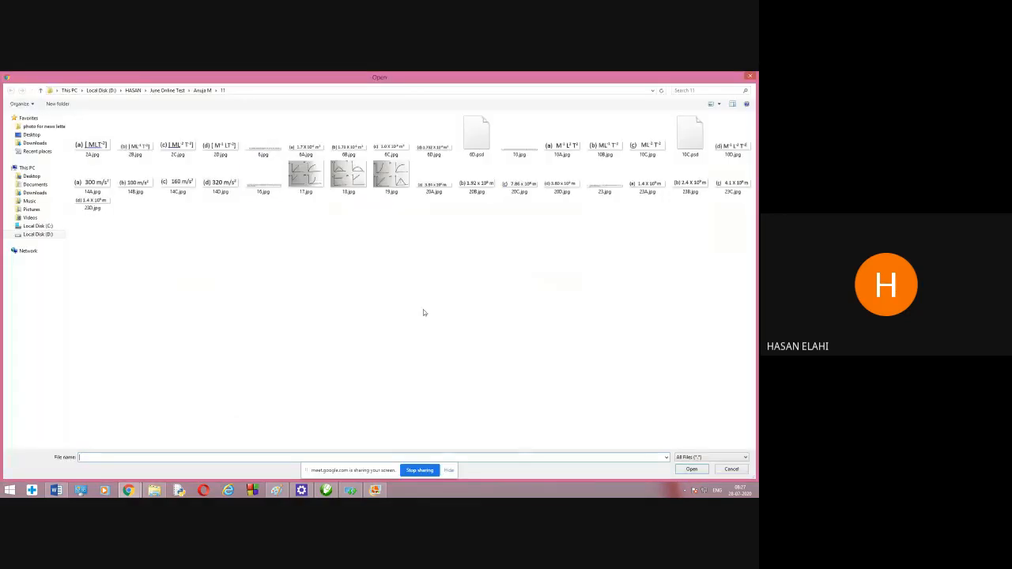
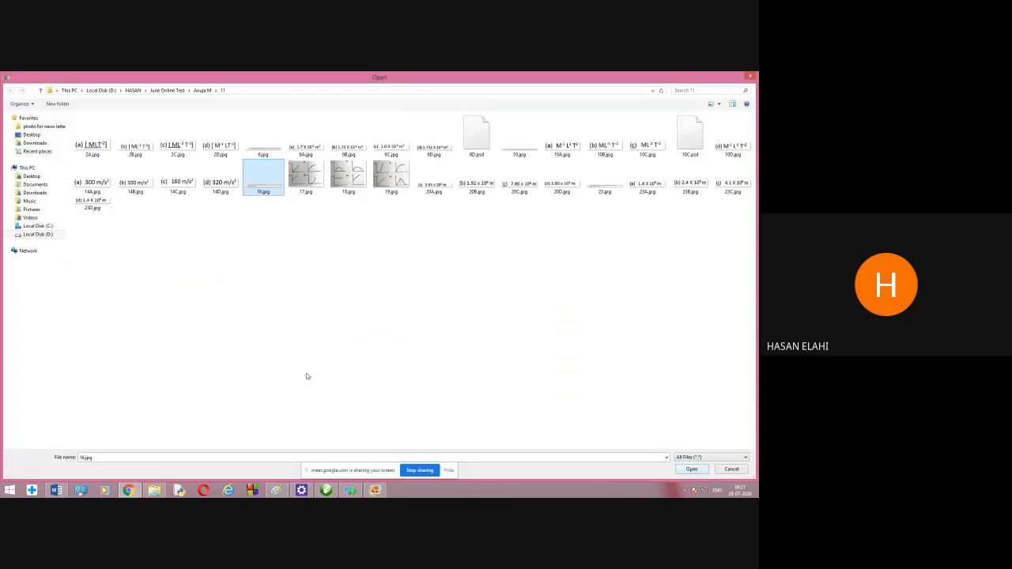
click(691, 469)
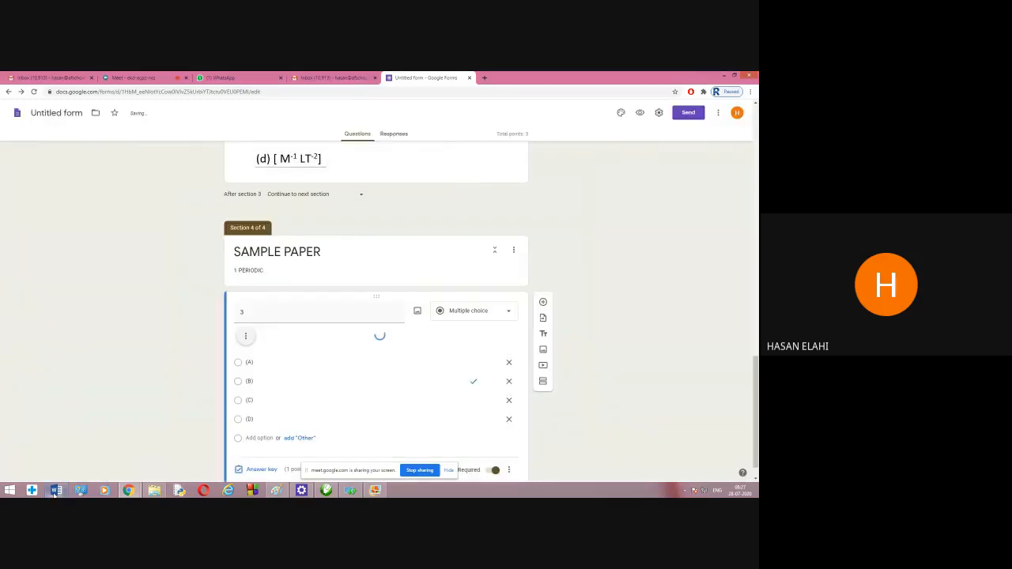
Switch to the Word test and copy the four answer options of question 16.
click(54, 491)
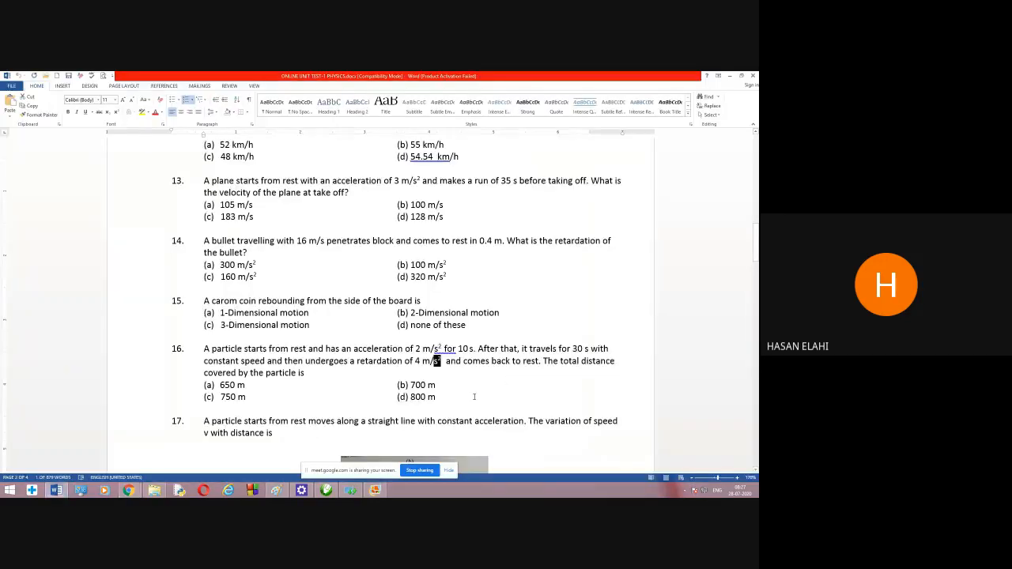
drag(474, 397, 170, 388)
click(269, 398)
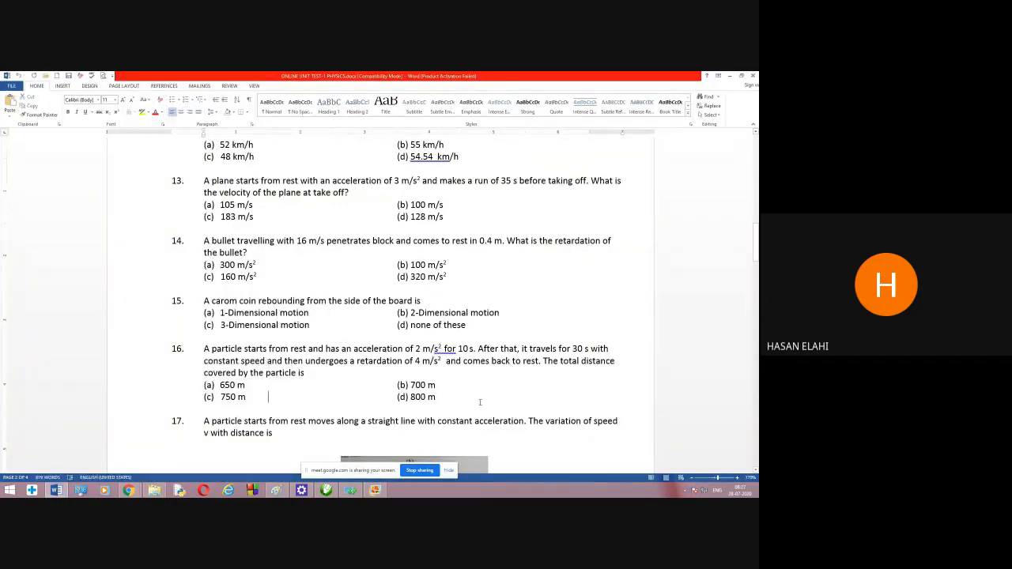
drag(480, 401, 225, 386)
right_click(225, 386)
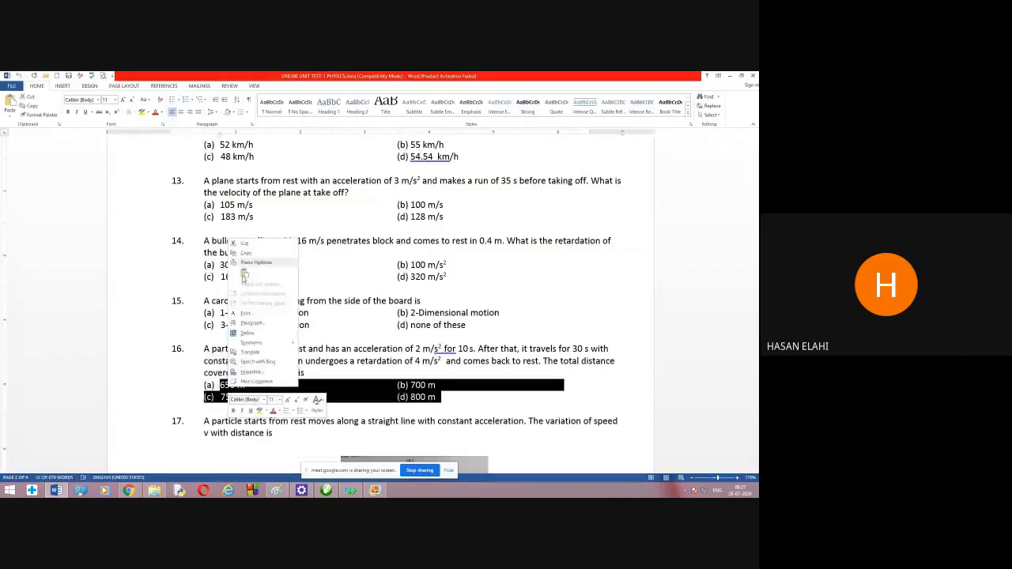
click(247, 253)
Back in Google Forms, paste the copied answers over option (A) of question 3 and delete the leftover option (B).
click(128, 491)
click(88, 443)
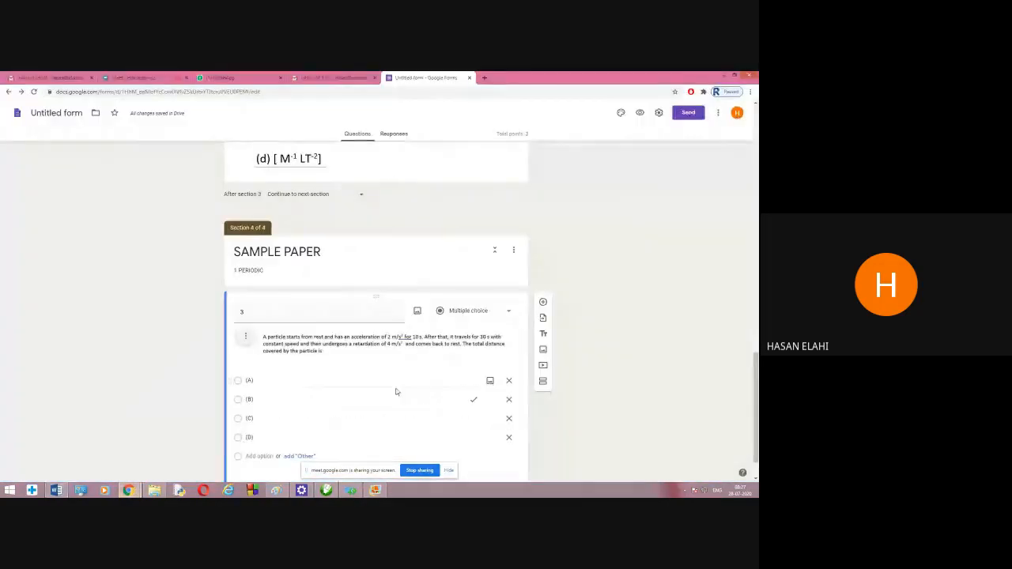
scroll(266, 380, down, 1)
click(260, 341)
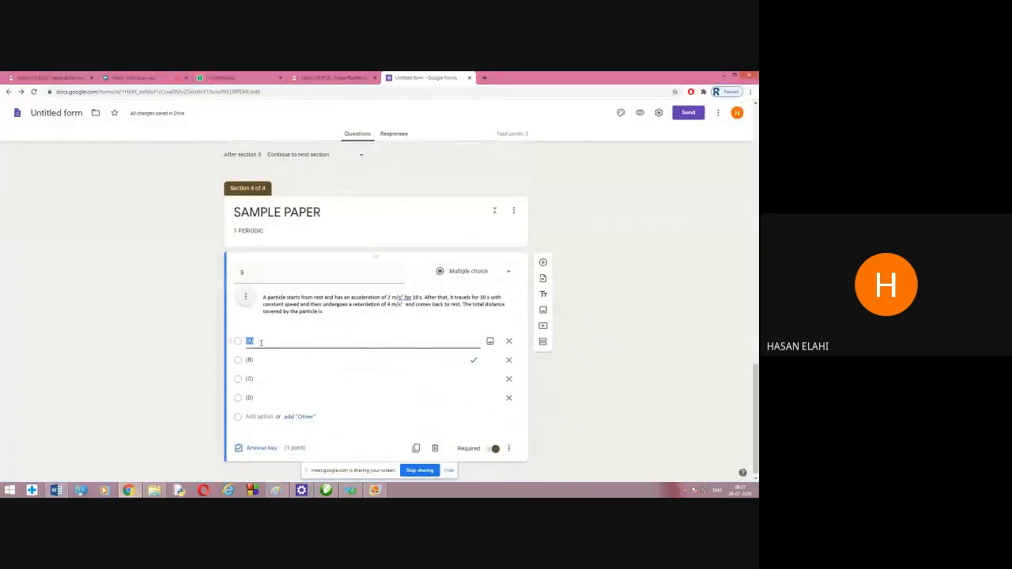
key(ctrl+v)
click(323, 341)
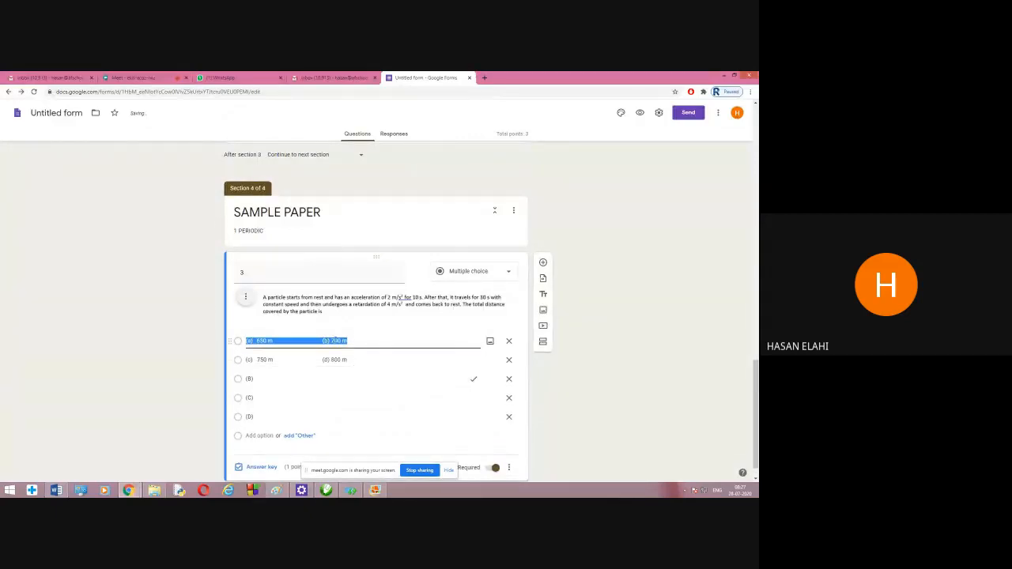
click(508, 379)
Move the text "(b) 700 m" from the first option into the placeholder option (C).
click(355, 341)
click(355, 341)
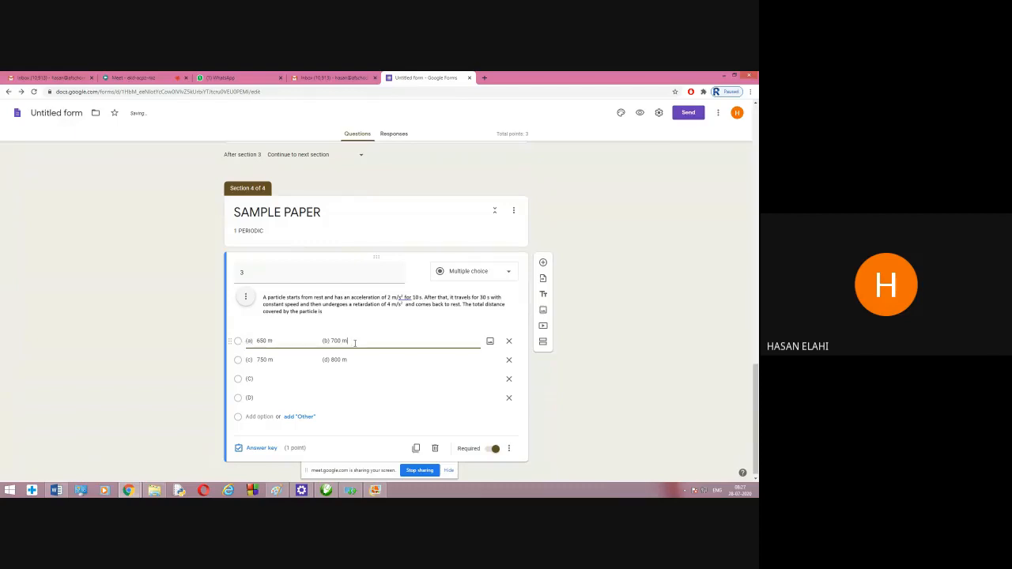
drag(355, 343, 319, 340)
key(ctrl+x)
click(272, 379)
key(ctrl+v)
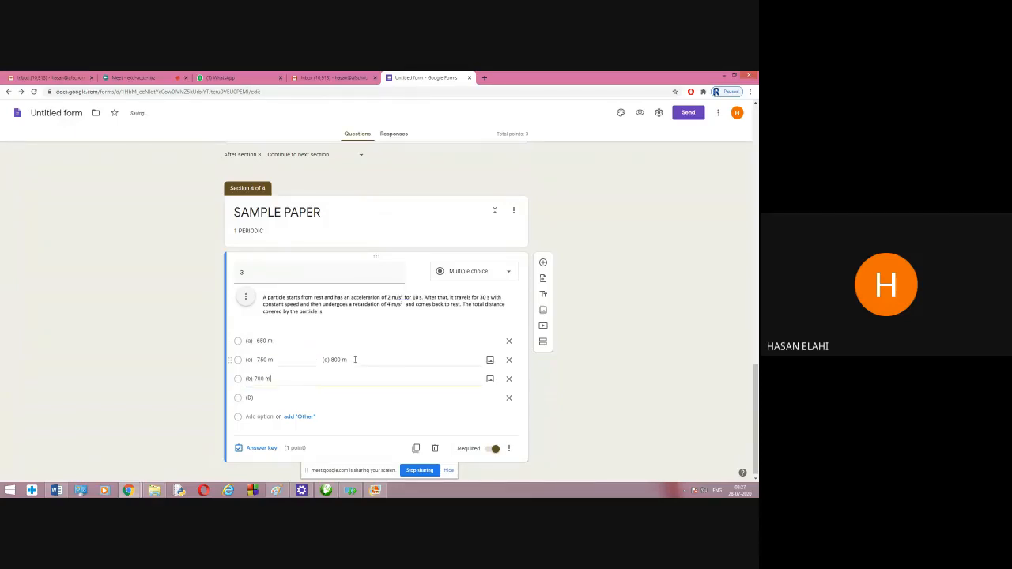
Move the text "(d) 800 m" from the second option into the placeholder option (D).
click(341, 360)
click(348, 362)
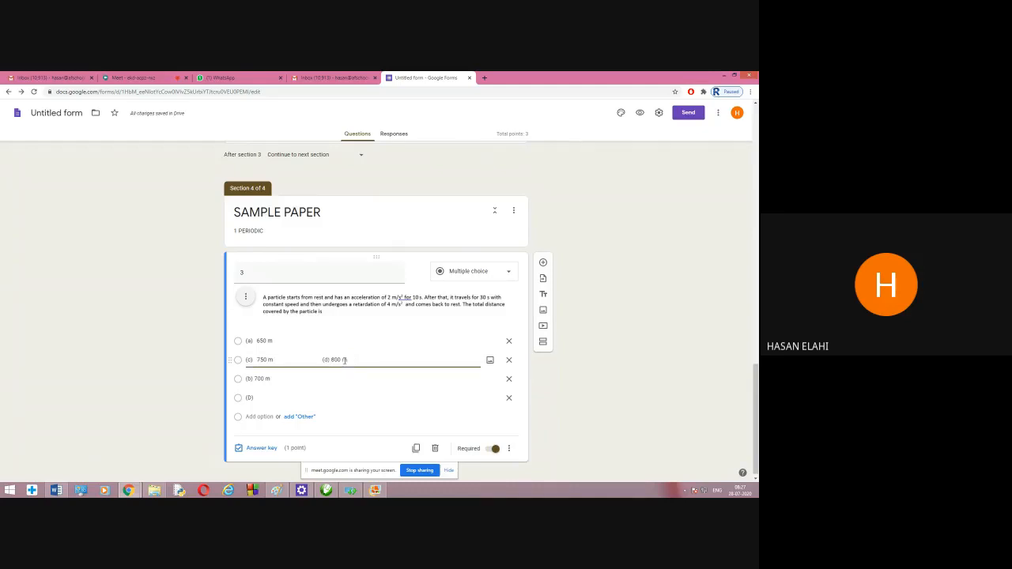
drag(348, 361, 321, 361)
key(ctrl+x)
click(276, 399)
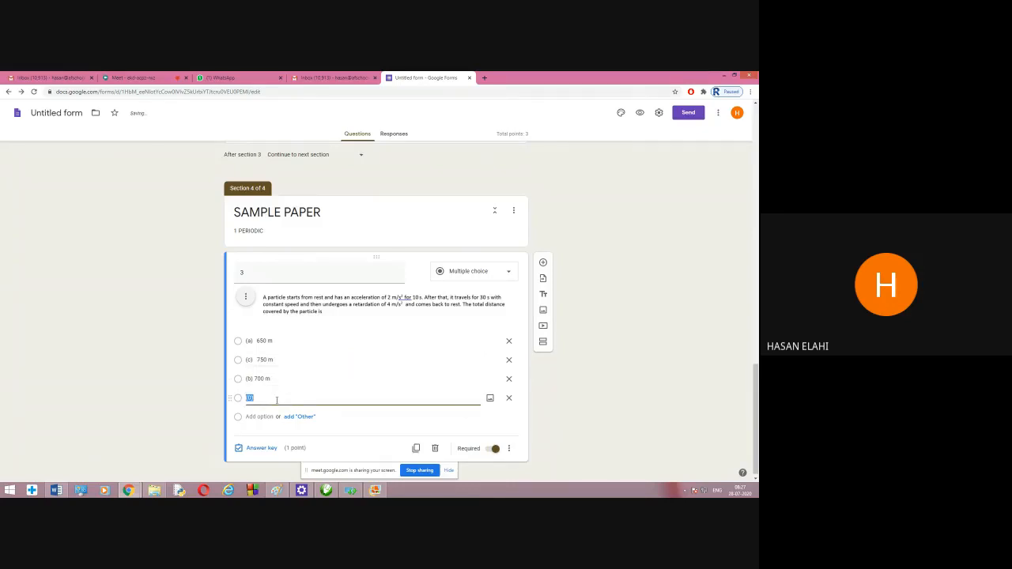
key(ctrl+v)
Check the correct answer to question 16 in the Word answer key and mark "(c) 750 m" correct for question 3 in Google Forms.
click(261, 447)
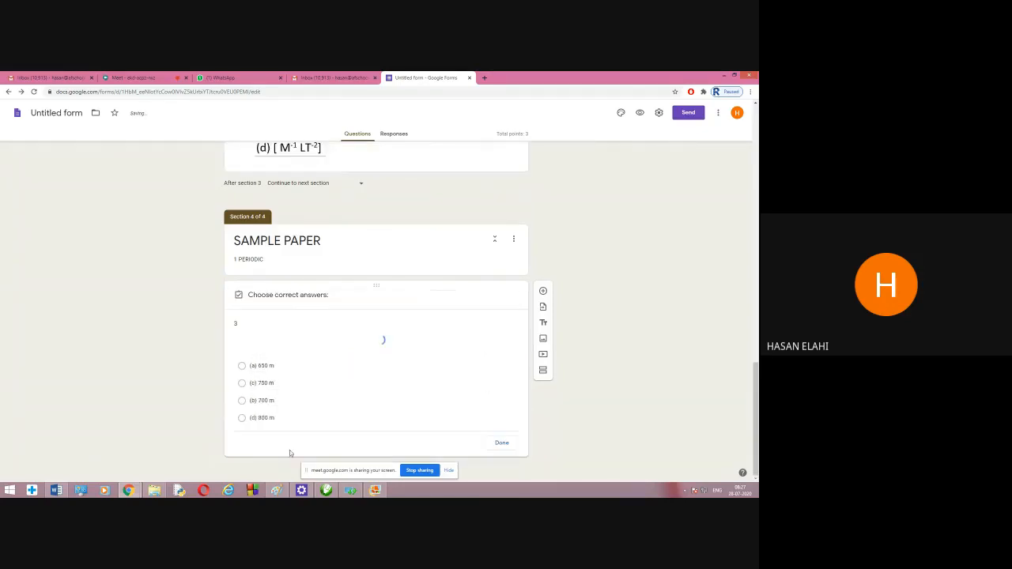
click(57, 490)
drag(755, 246, 755, 412)
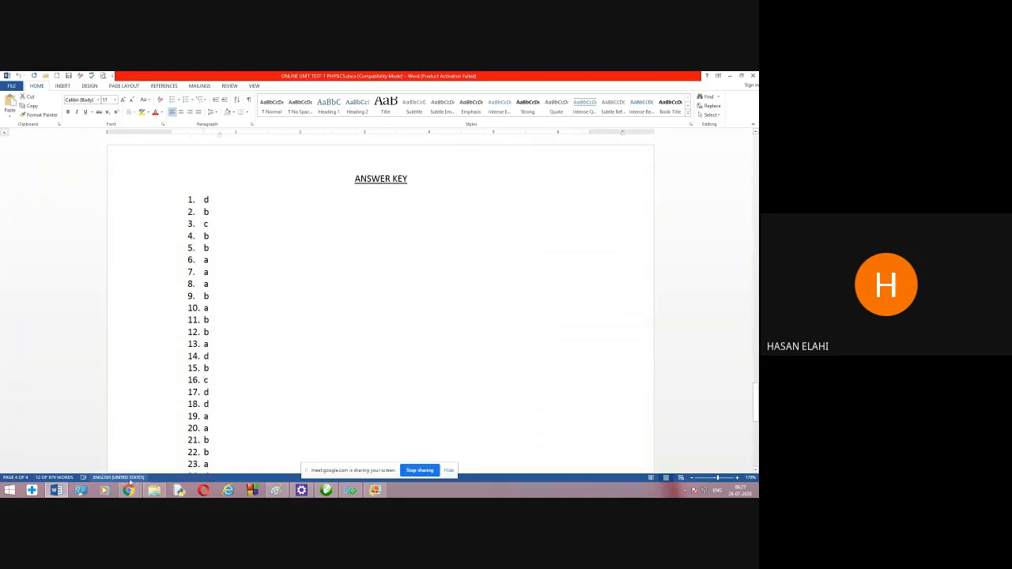
mouse_move(129, 490)
click(95, 443)
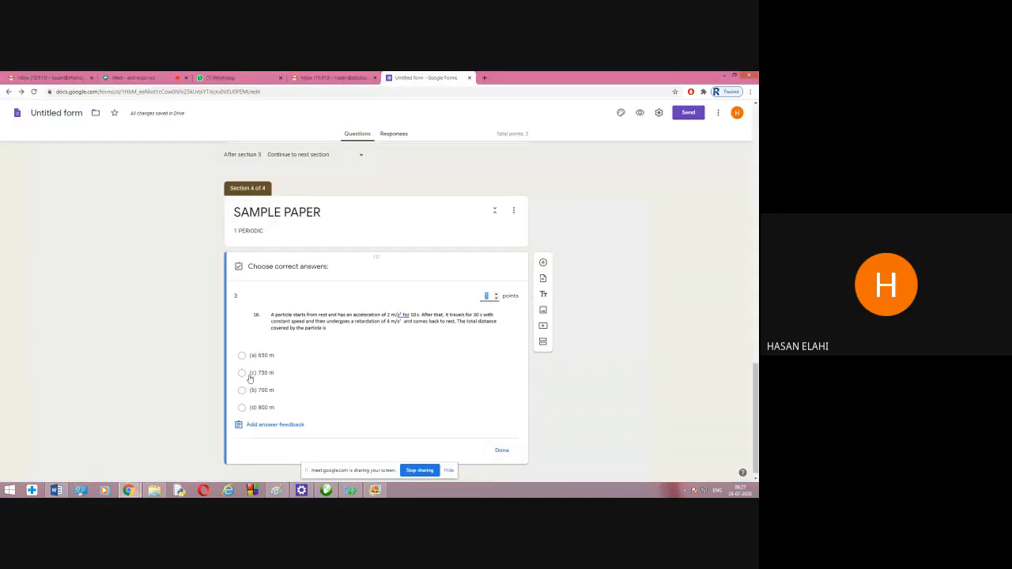
click(249, 387)
click(247, 373)
click(502, 443)
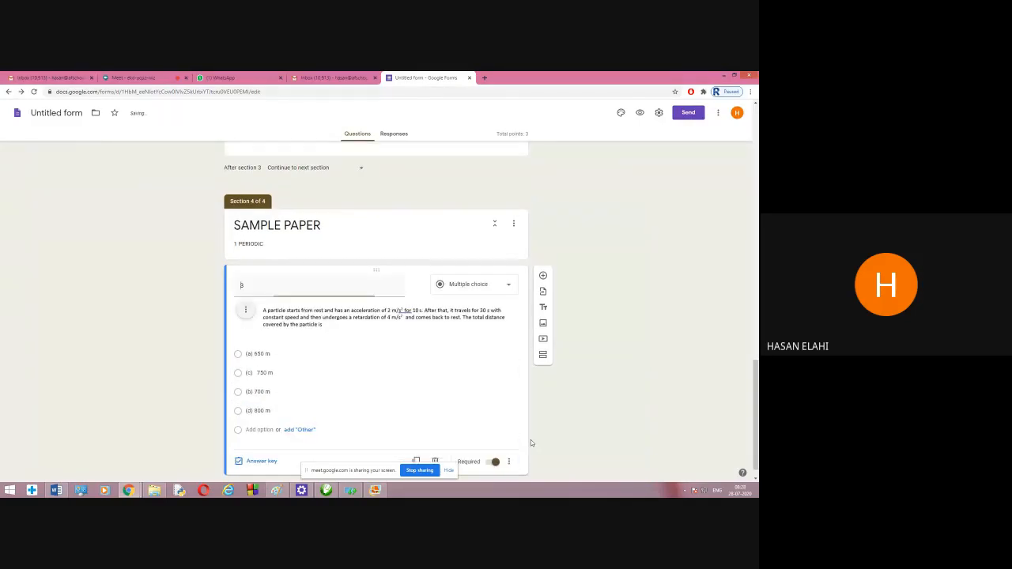
Duplicate section 4 of the form, including its question.
scroll(644, 415, up, 1)
scroll(585, 408, up, 1)
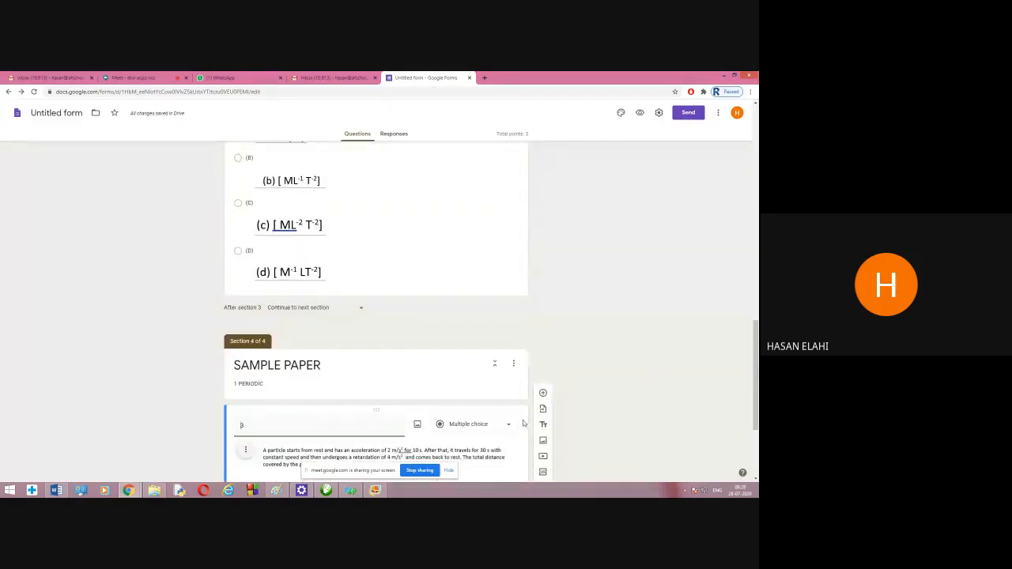
scroll(585, 408, down, 2)
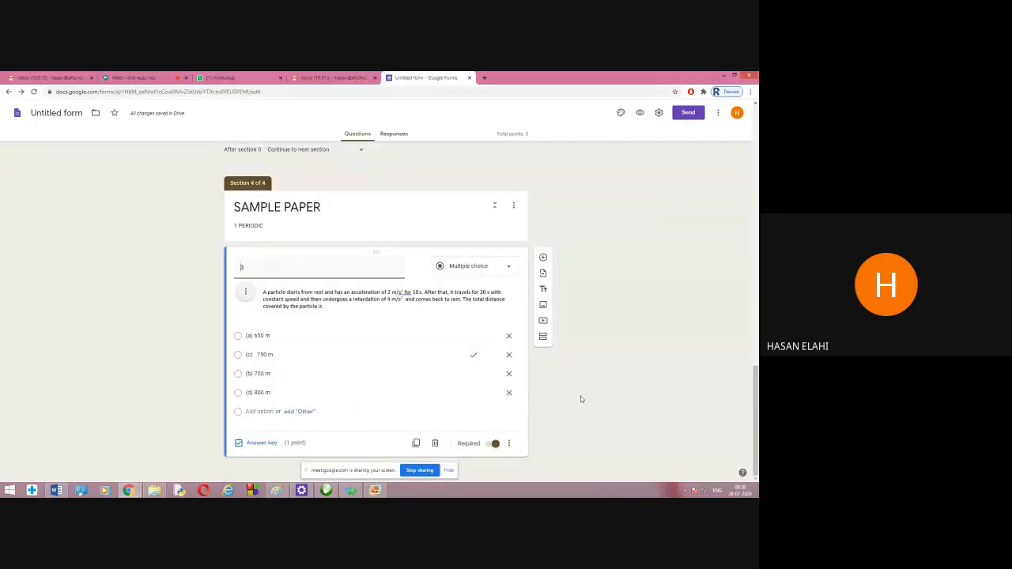
click(516, 212)
click(514, 263)
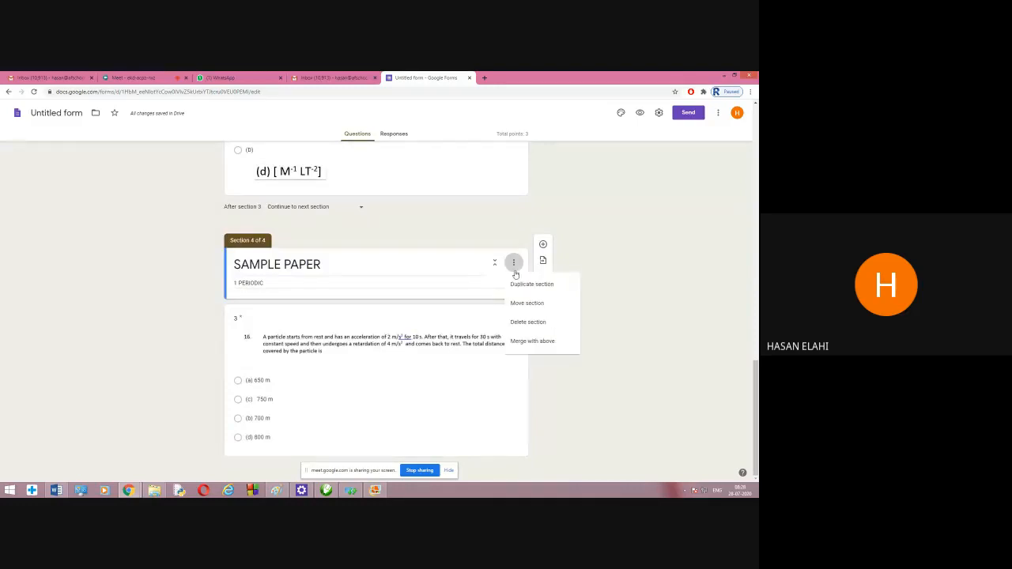
click(535, 285)
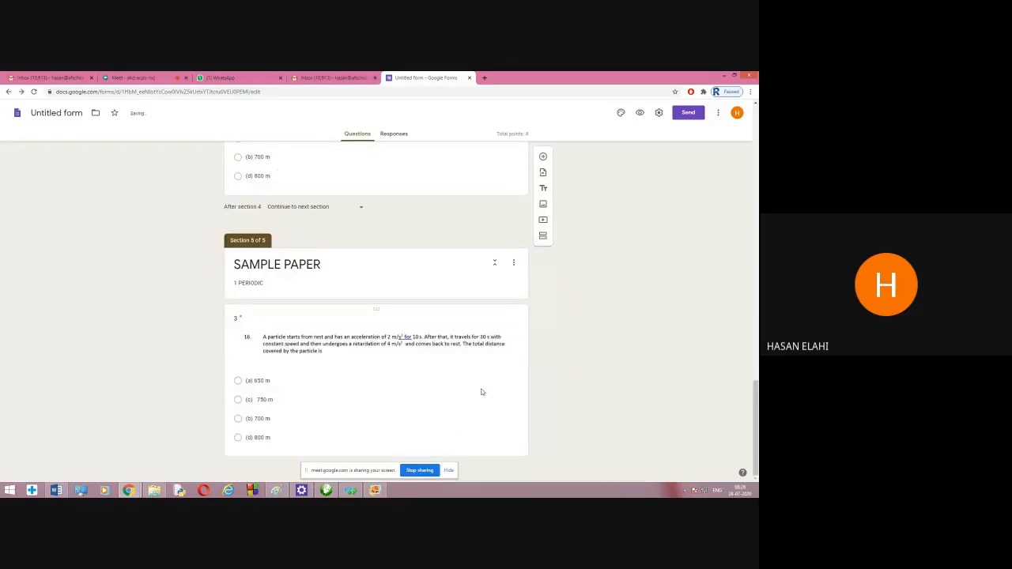
In File Explorer, browse to another teacher's folder in June Online Test and check the document 11 ans.docx.
click(154, 491)
click(6, 97)
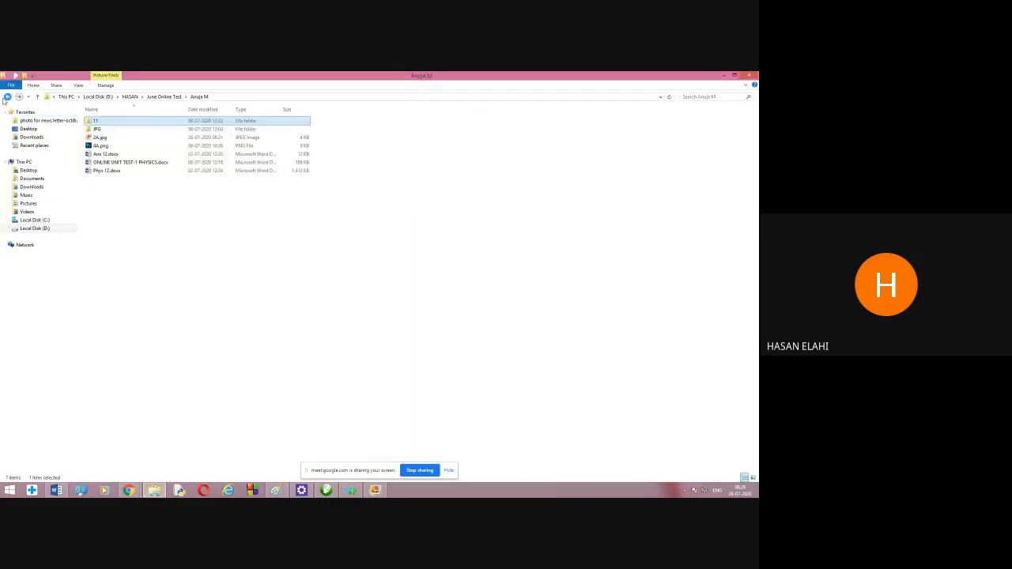
click(6, 97)
click(109, 164)
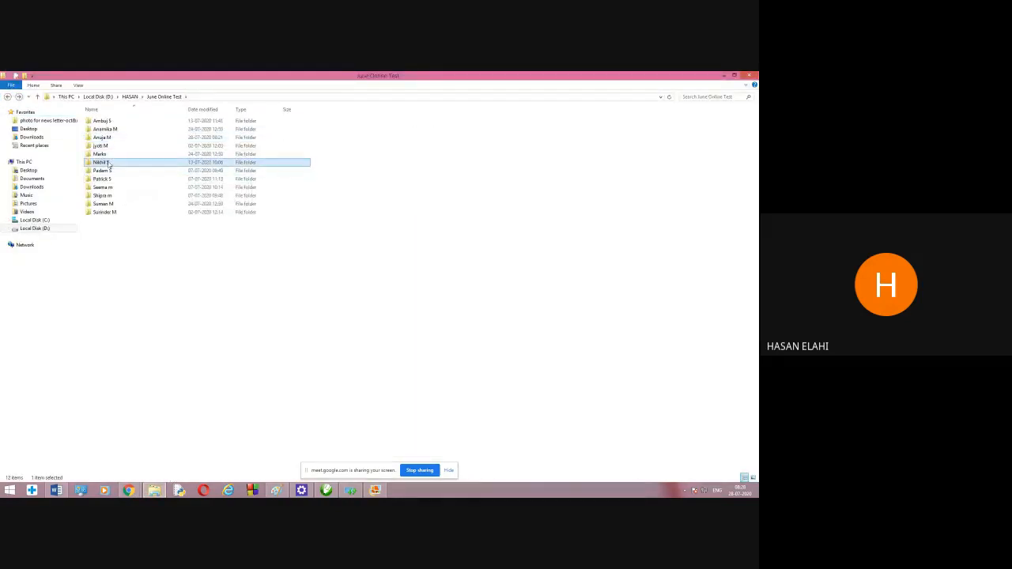
double_click(110, 164)
click(101, 130)
double_click(102, 130)
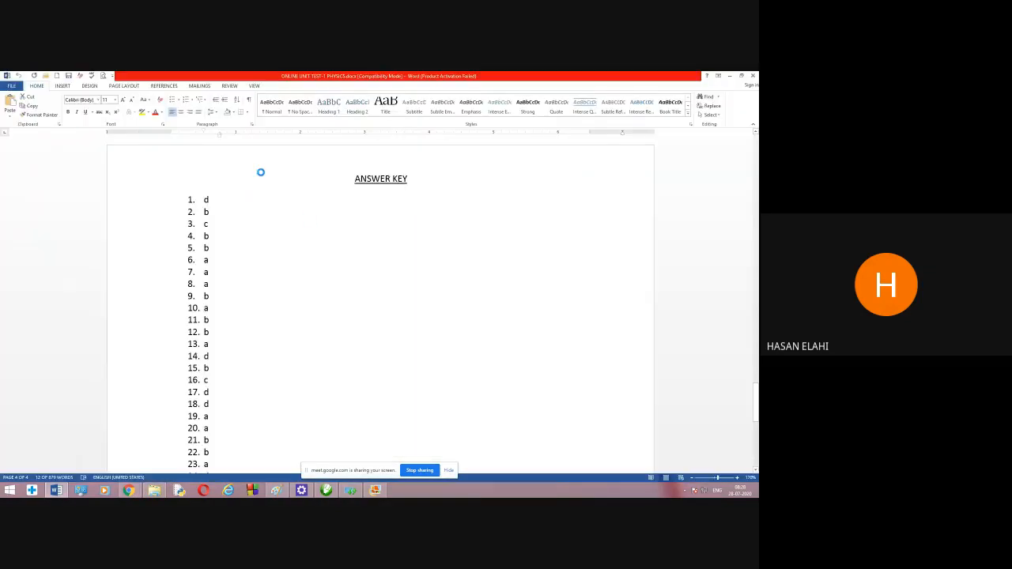
drag(757, 204, 756, 386)
click(753, 75)
Open ONLINE TEST class 12.docx from the same folder and look through its mathematics questions.
click(154, 490)
click(111, 138)
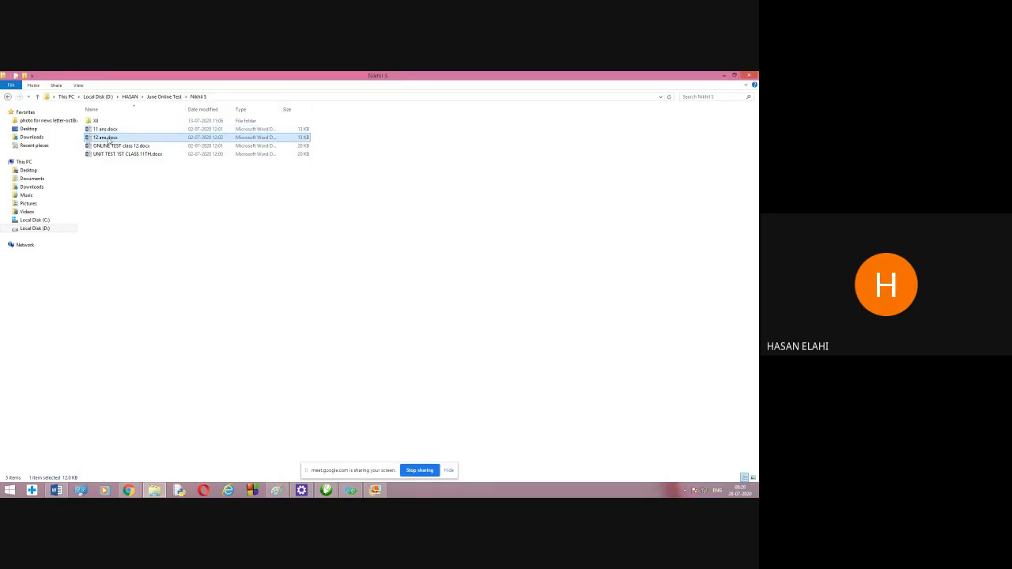
click(108, 146)
double_click(108, 146)
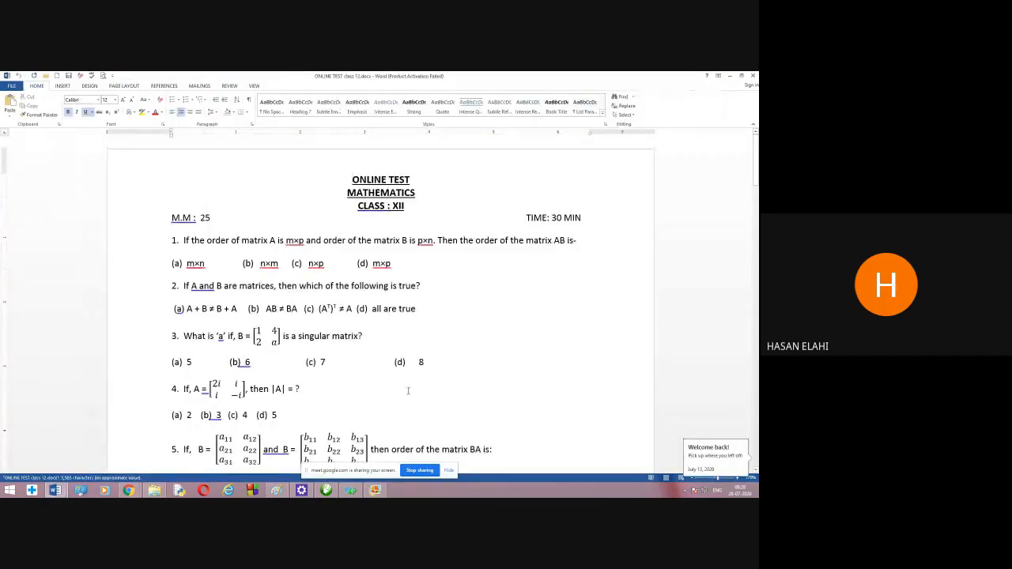
scroll(332, 281, down, 3)
scroll(333, 282, down, 15)
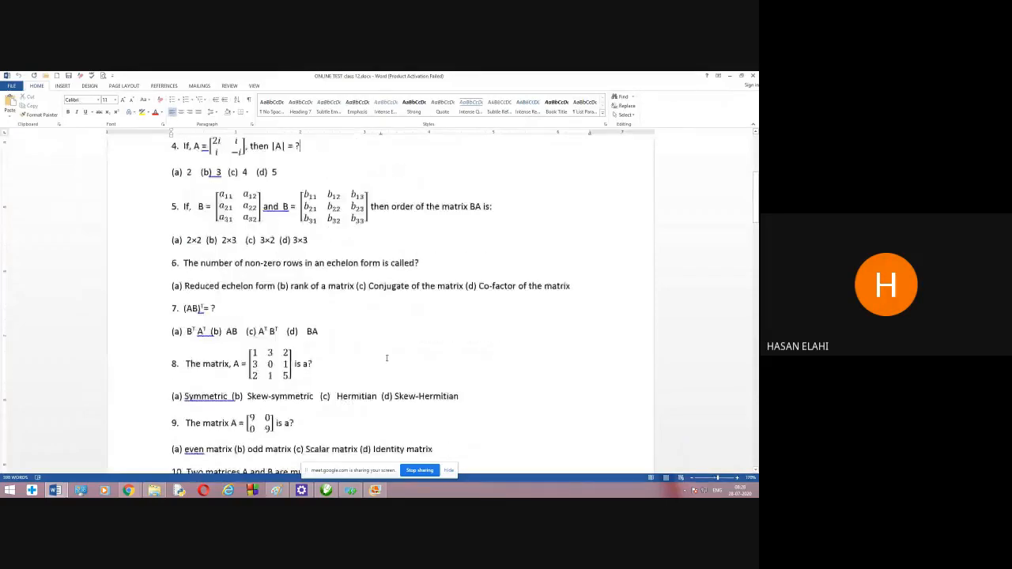
scroll(398, 373, down, 15)
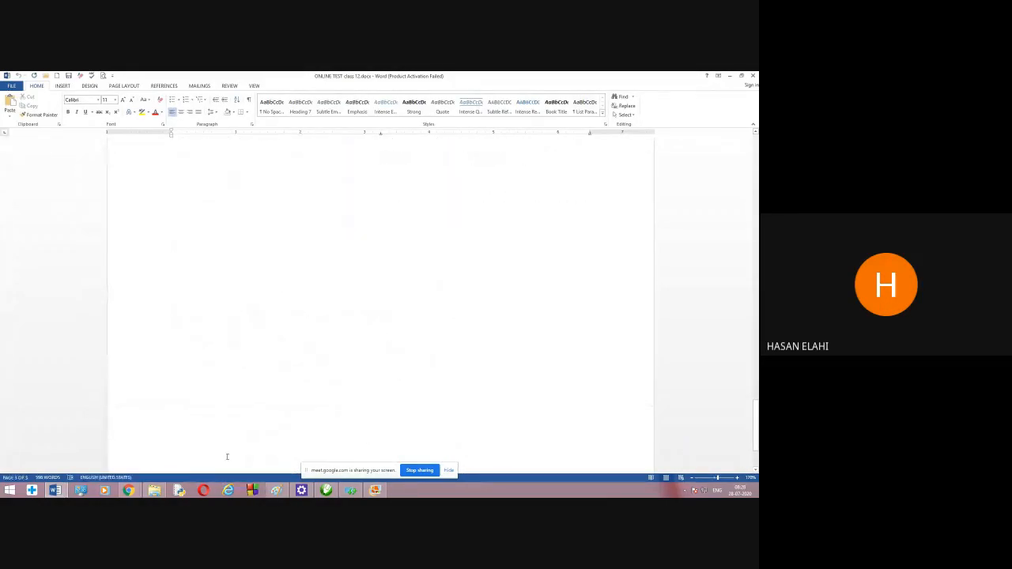
scroll(227, 457, up, 10)
mouse_move(129, 490)
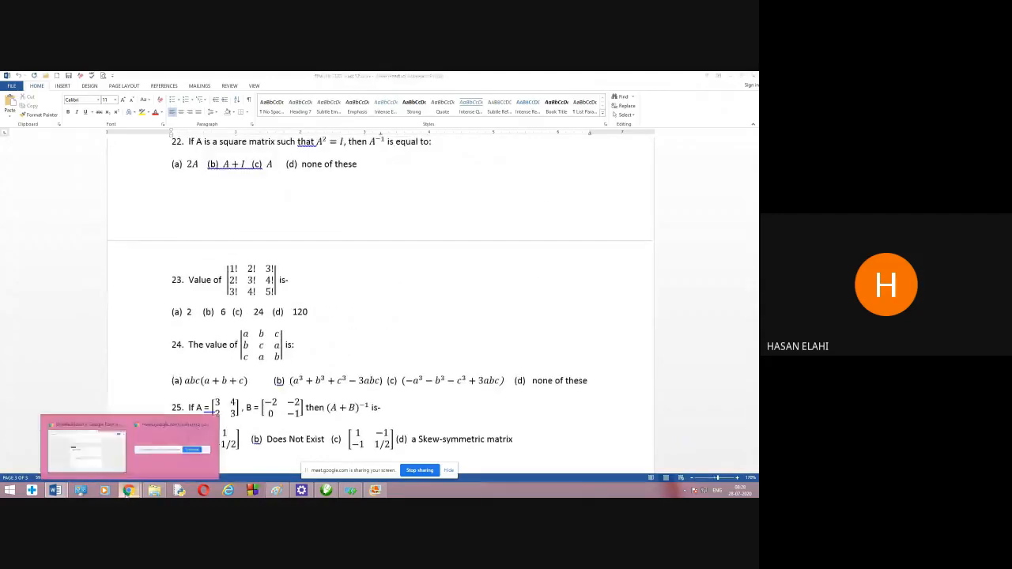
Back in Google Forms, remove the image from the question in section 5.
click(82, 448)
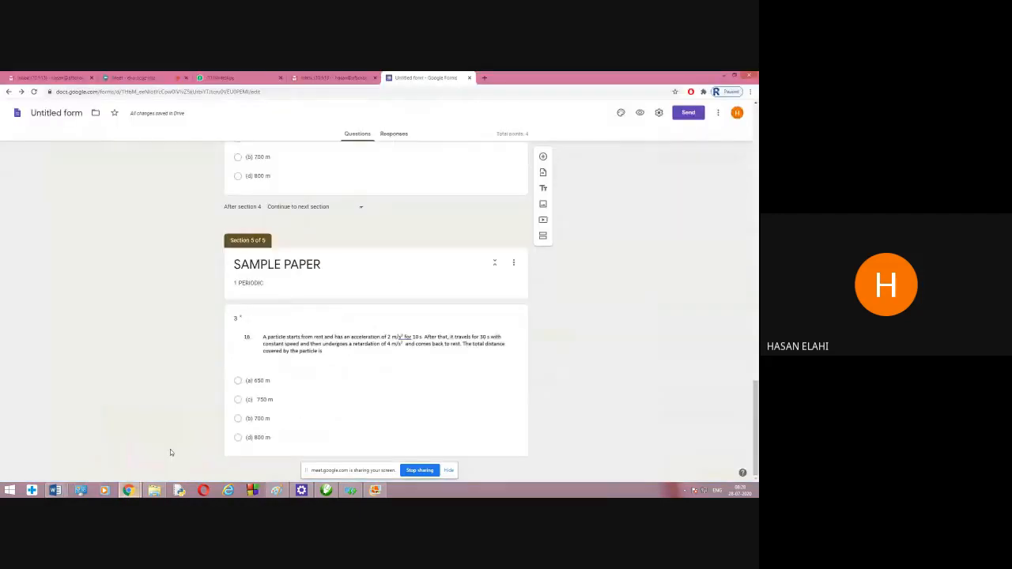
click(261, 324)
click(247, 352)
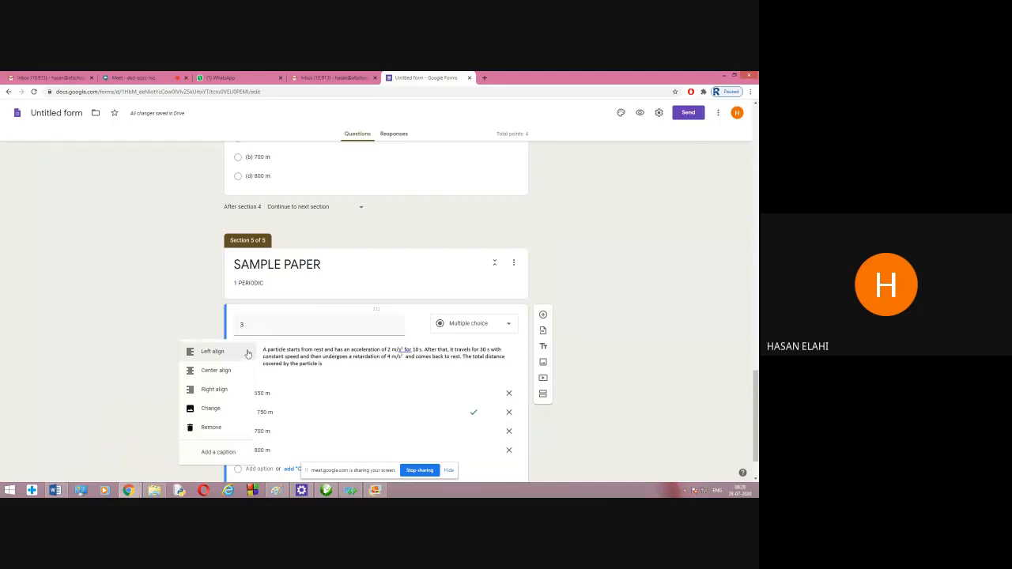
click(210, 427)
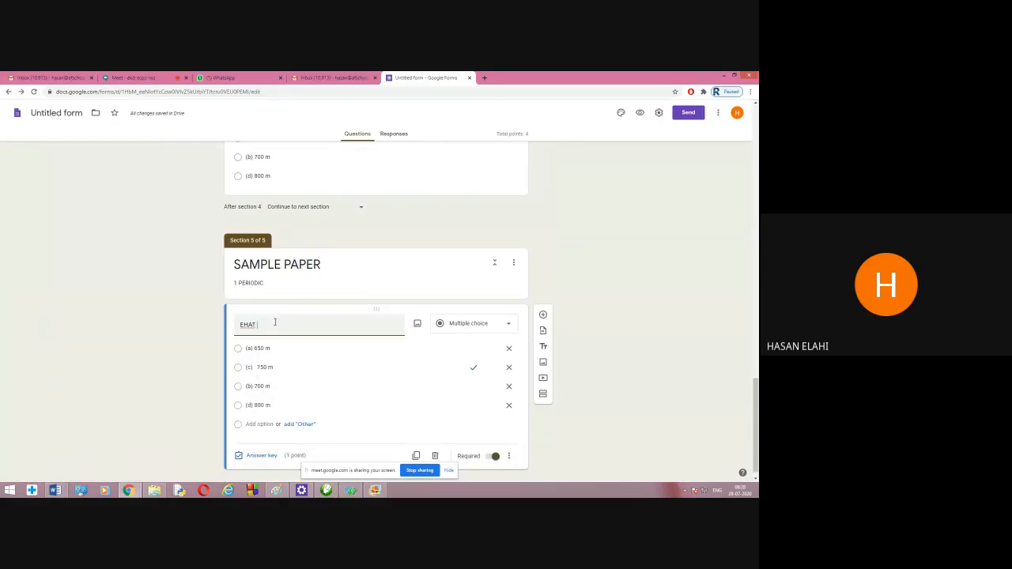
Change the section 5 question title to "5. EXPANSIBLE THE FIGURE", using the spelling suggestion for the first word.
key(BackSpace)
key(BackSpace)
key(BackSpace)
text(E)
right_click(254, 325)
key(Escape)
text(AN)
right_click(259, 325)
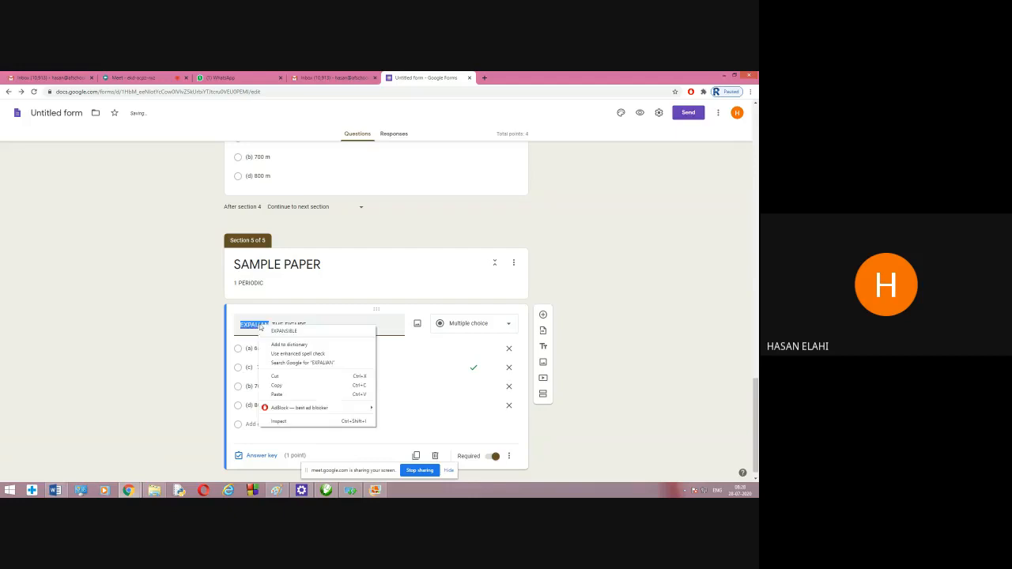
click(269, 330)
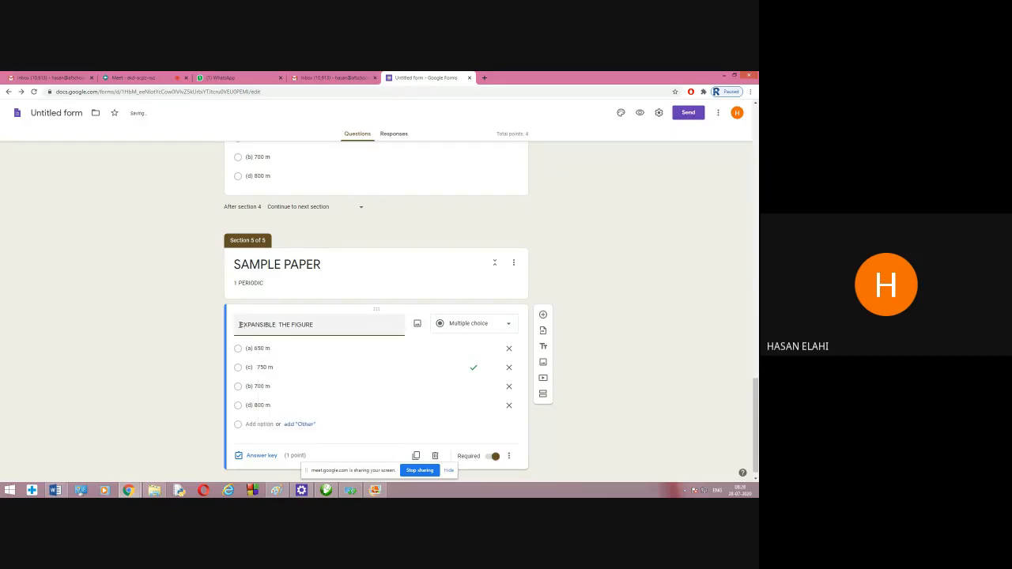
text(5.)
Upload the graph image 18.jpg from the 11 folder into question 5.
click(417, 323)
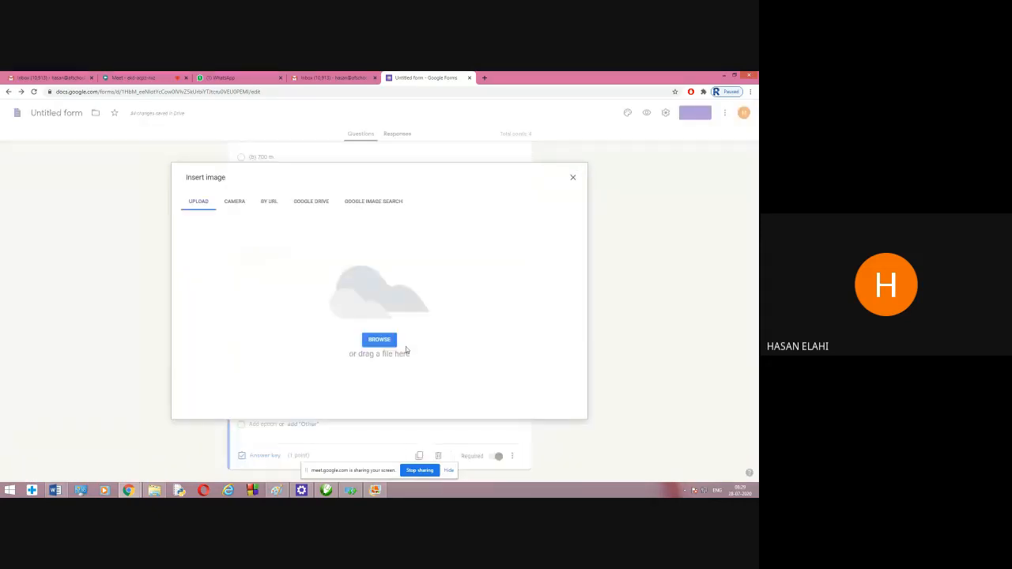
click(369, 340)
click(357, 177)
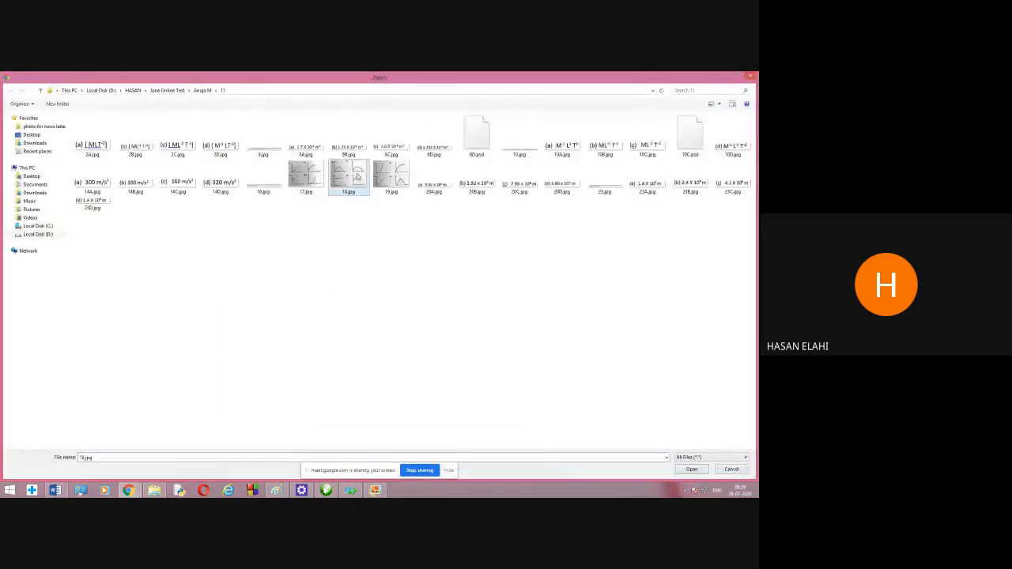
click(692, 468)
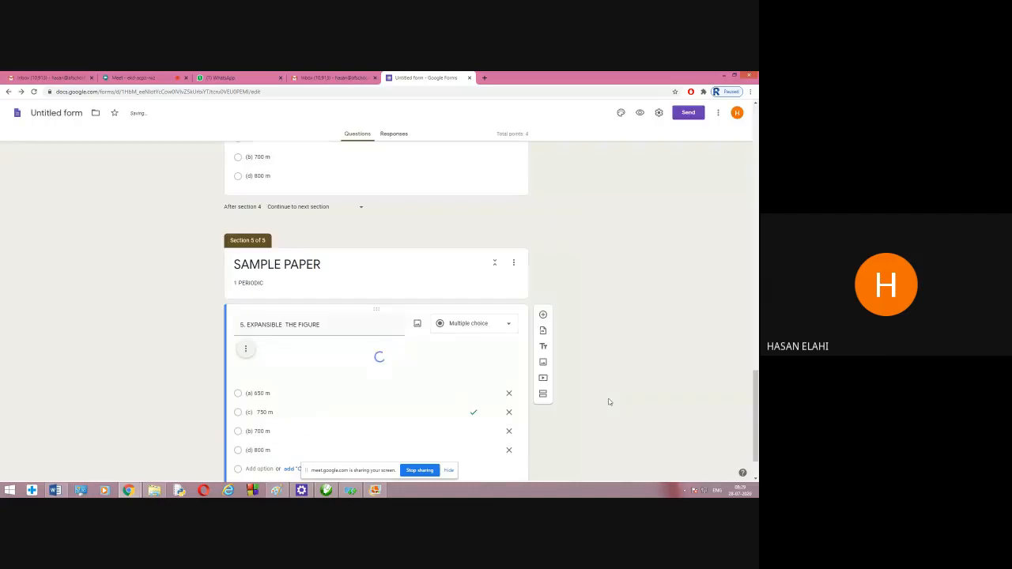
Rename the four answer options of question 5 as (A), (B), (C) and (D).
scroll(388, 387, down, 4)
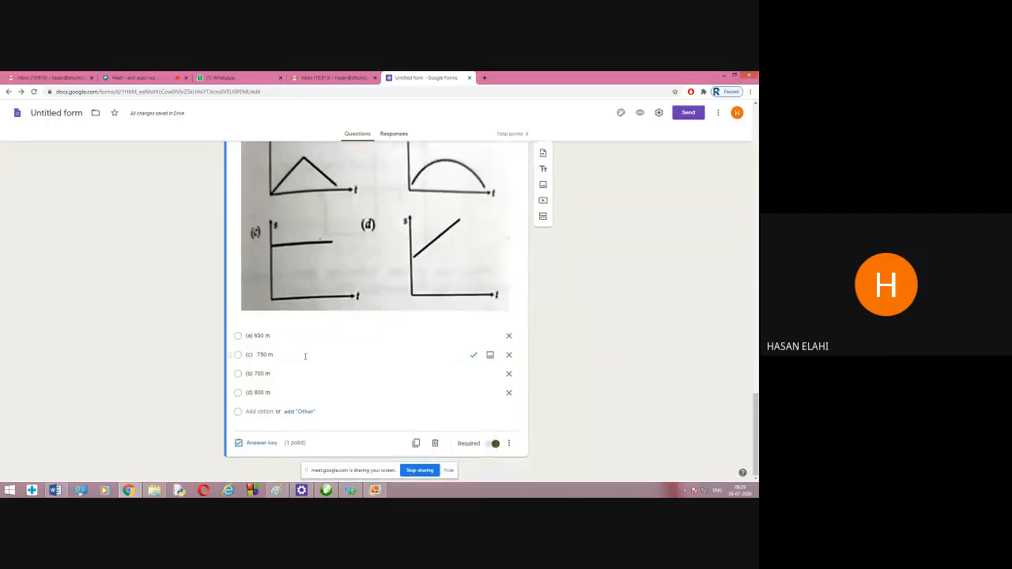
click(290, 336)
text((A)
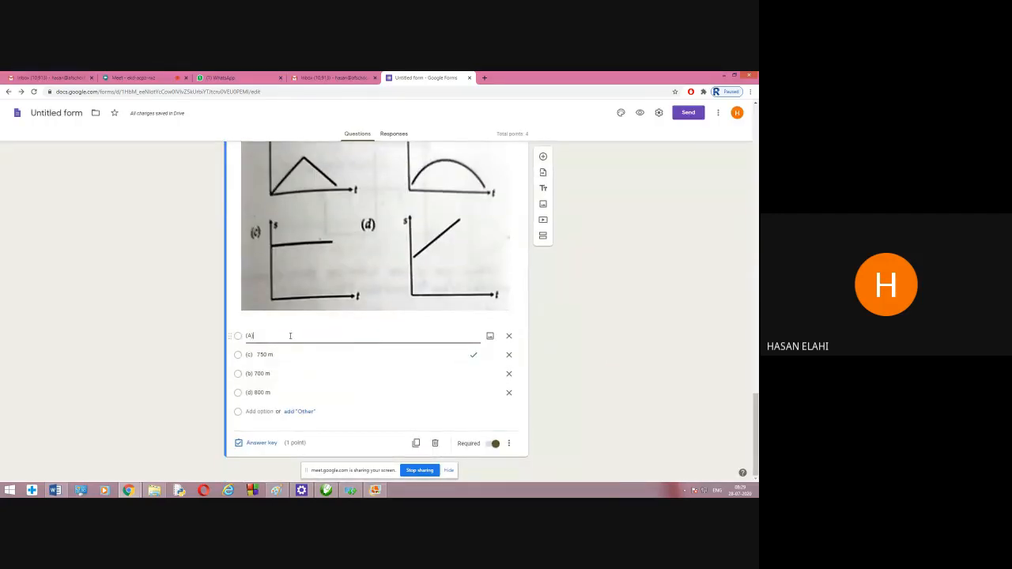
text())
key(Tab)
key(Tab)
key(Tab)
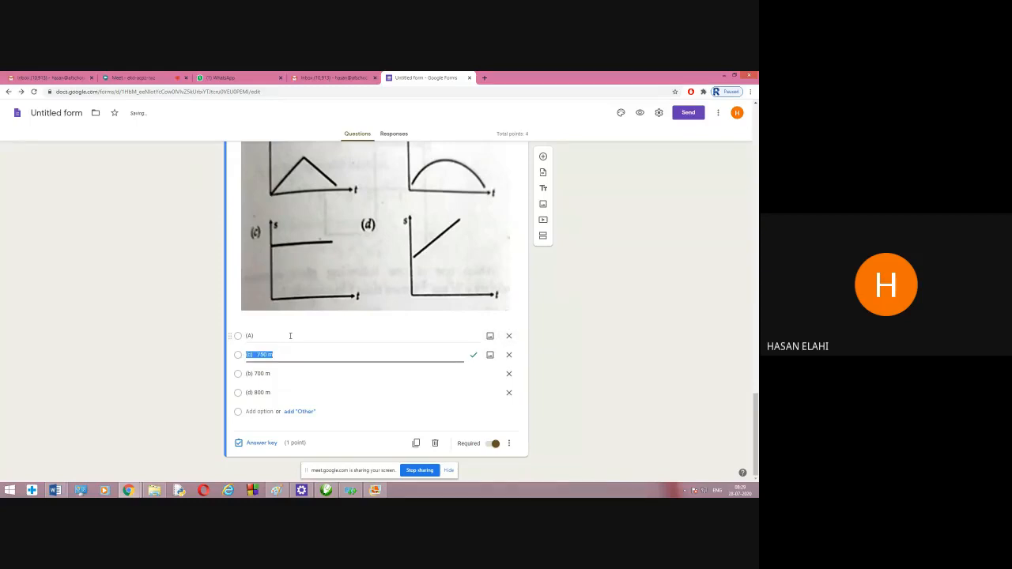
text((B))
key(Tab)
key(Tab)
key(Tab)
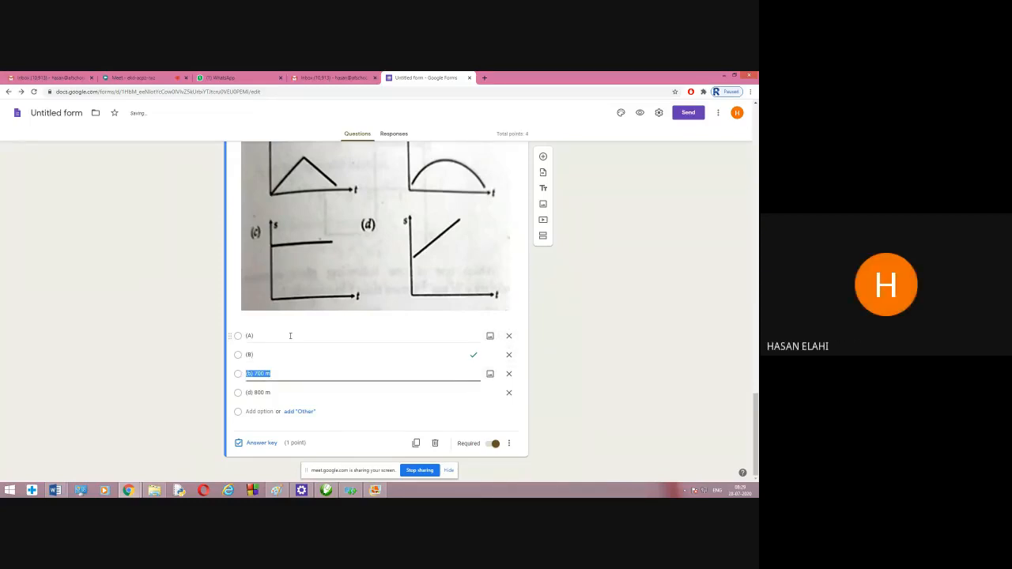
text((C))
key(Tab)
key(Tab)
key(Tab)
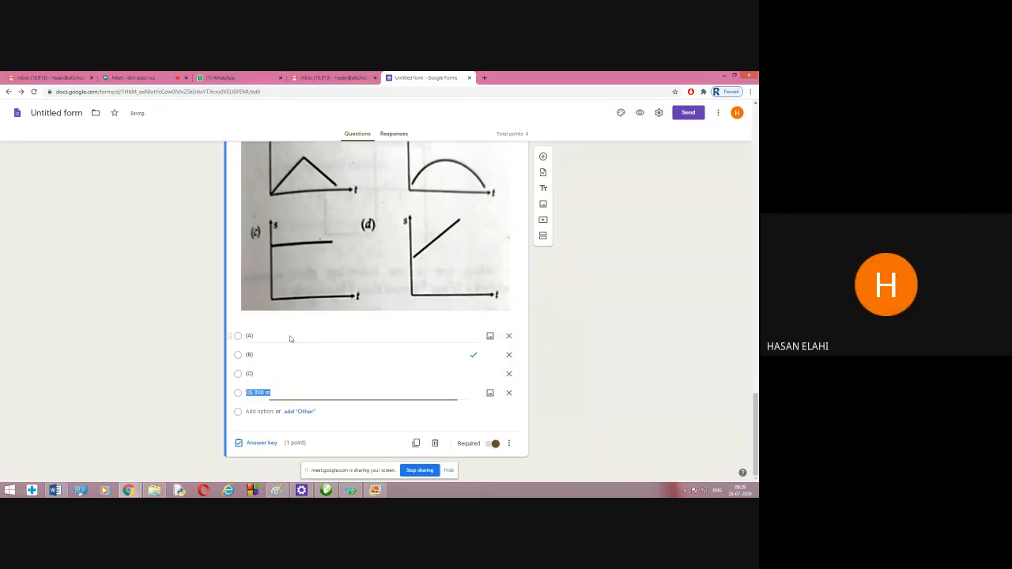
text((D)
Change the answer key of question 5 so that only (C) is marked correct.
click(260, 442)
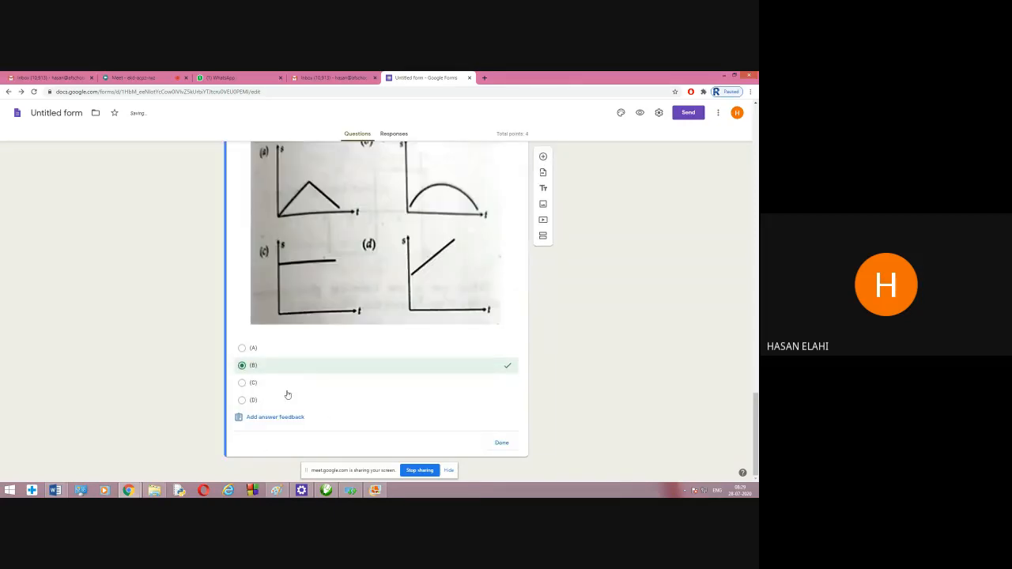
click(252, 381)
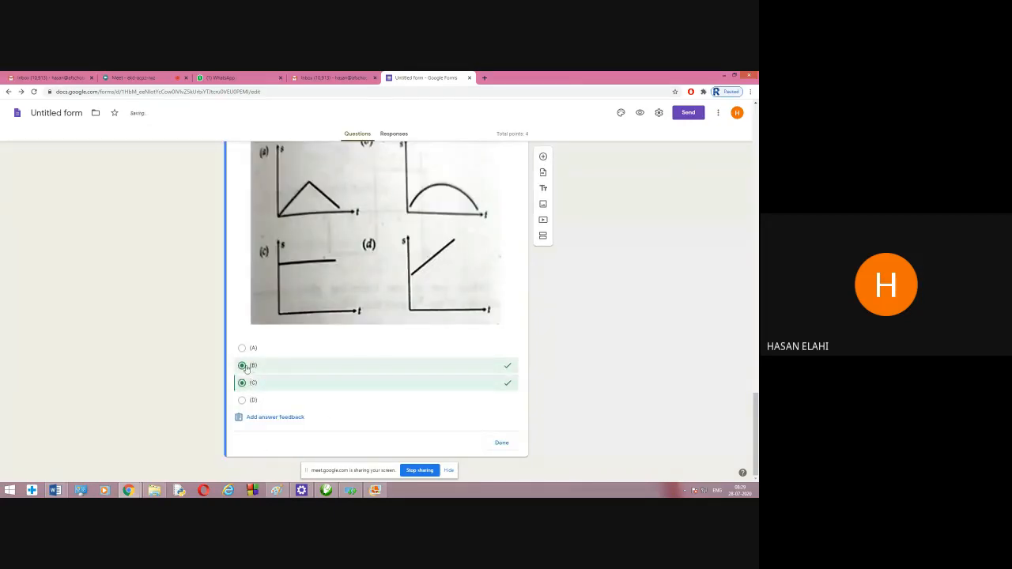
click(503, 445)
Copy the full response link of the SAMPLE PAPER form from its sending options, leaving the URL unshortened.
scroll(574, 446, down, 5)
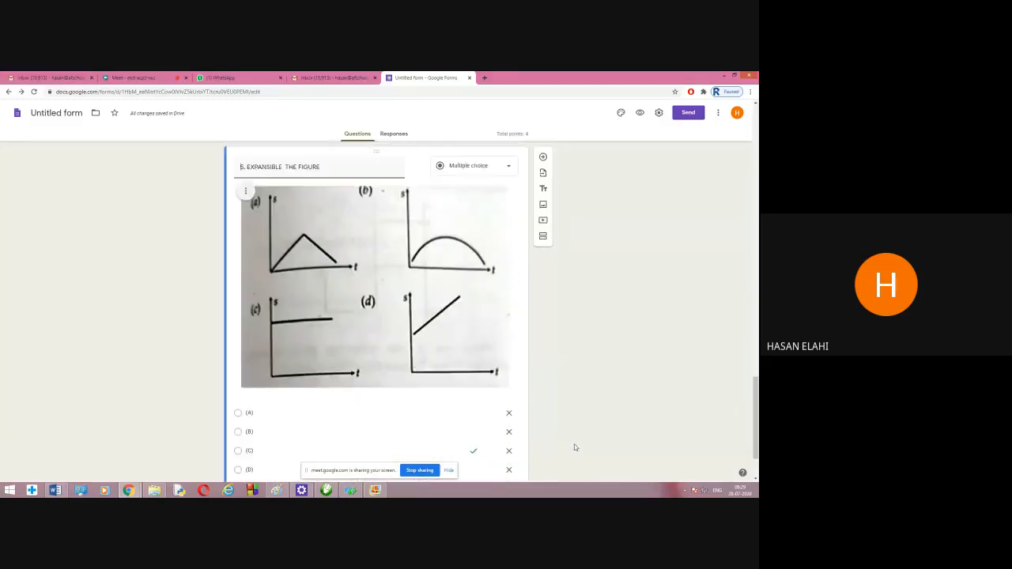
scroll(575, 446, up, 20)
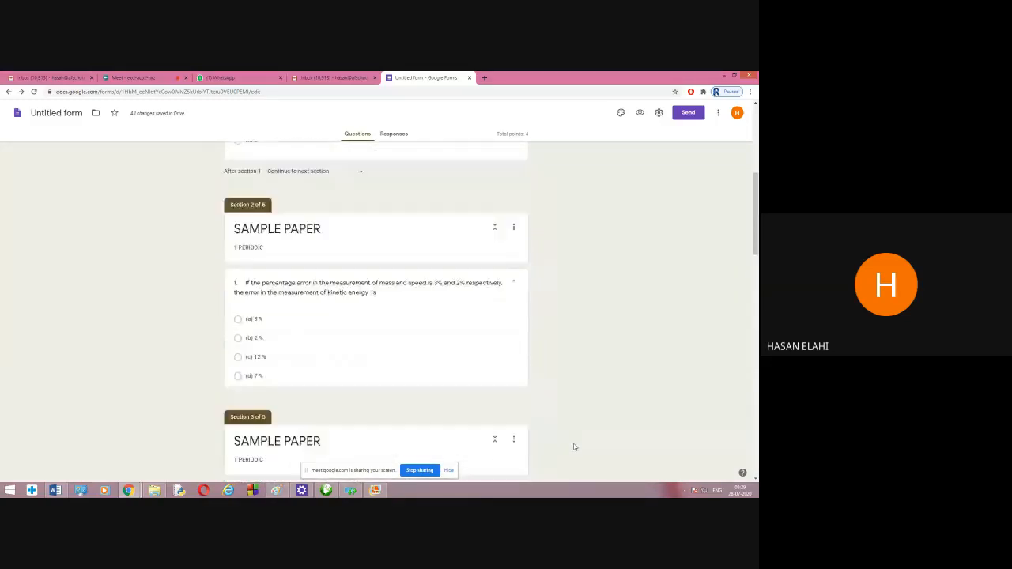
scroll(575, 447, up, 2)
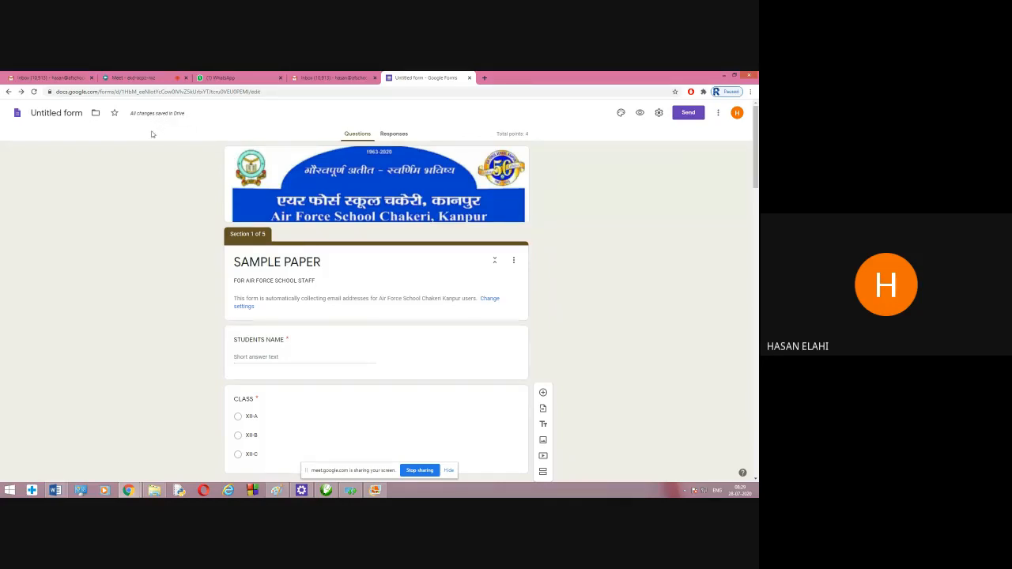
click(688, 112)
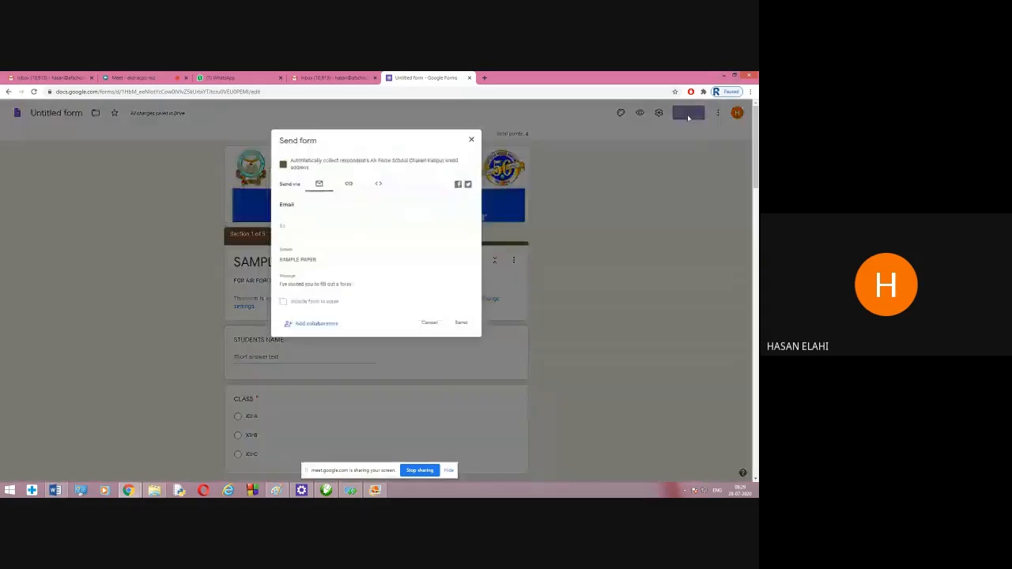
click(719, 211)
click(686, 114)
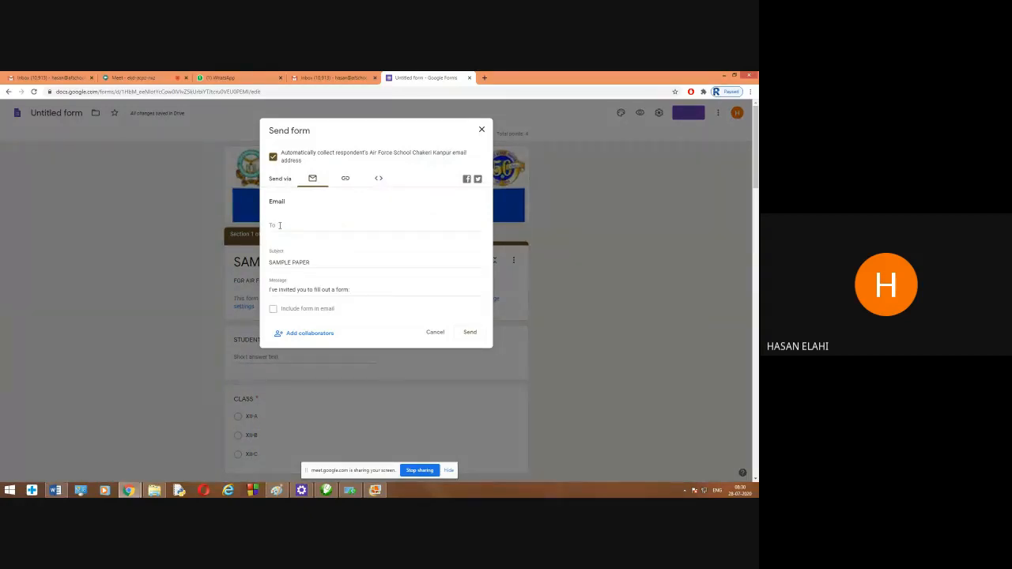
click(276, 224)
click(346, 179)
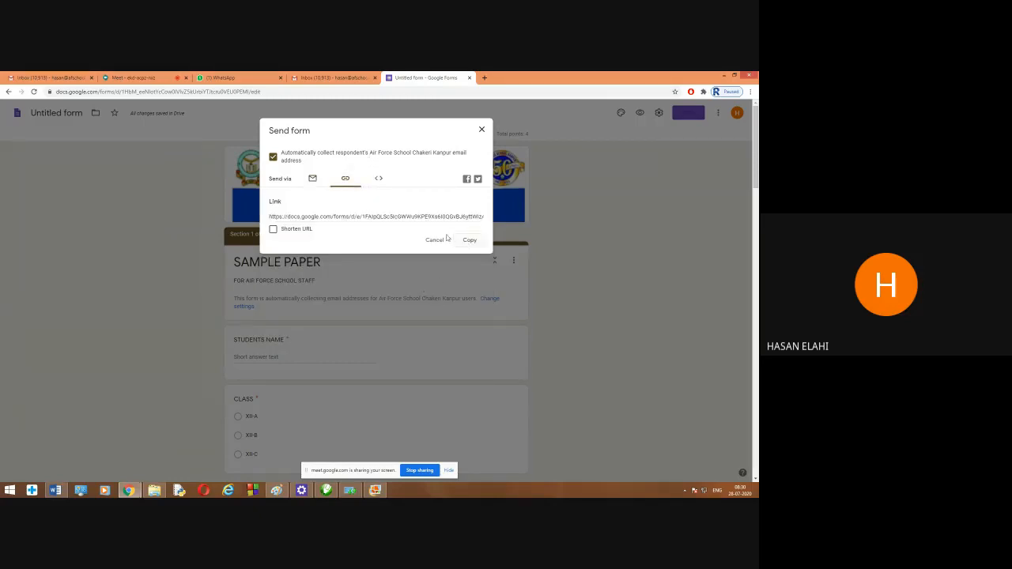
click(470, 240)
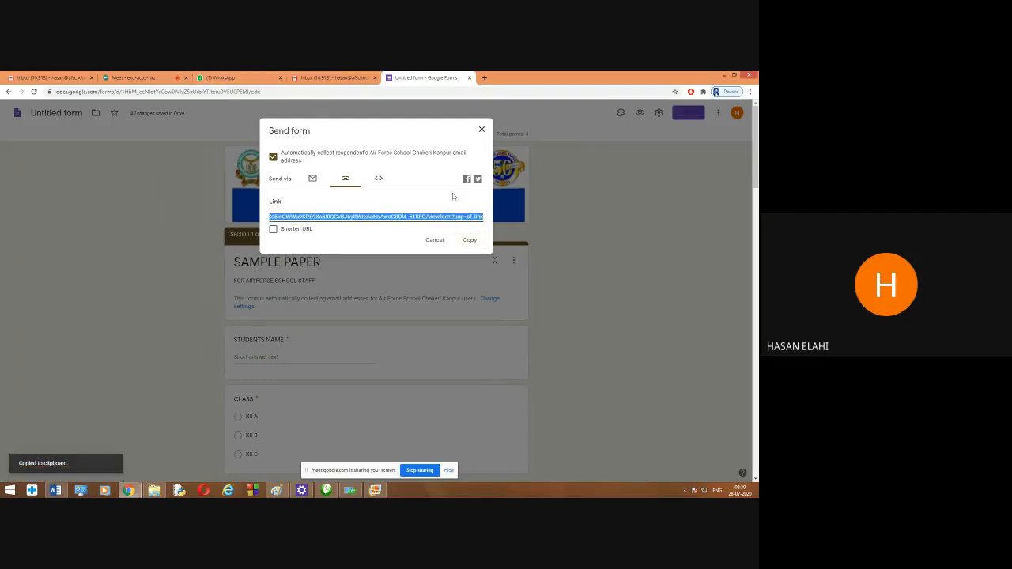
click(480, 130)
Switch to WhatsApp and post the copied form link in the SENIOR WING - AF SCHOOL group chat.
click(226, 77)
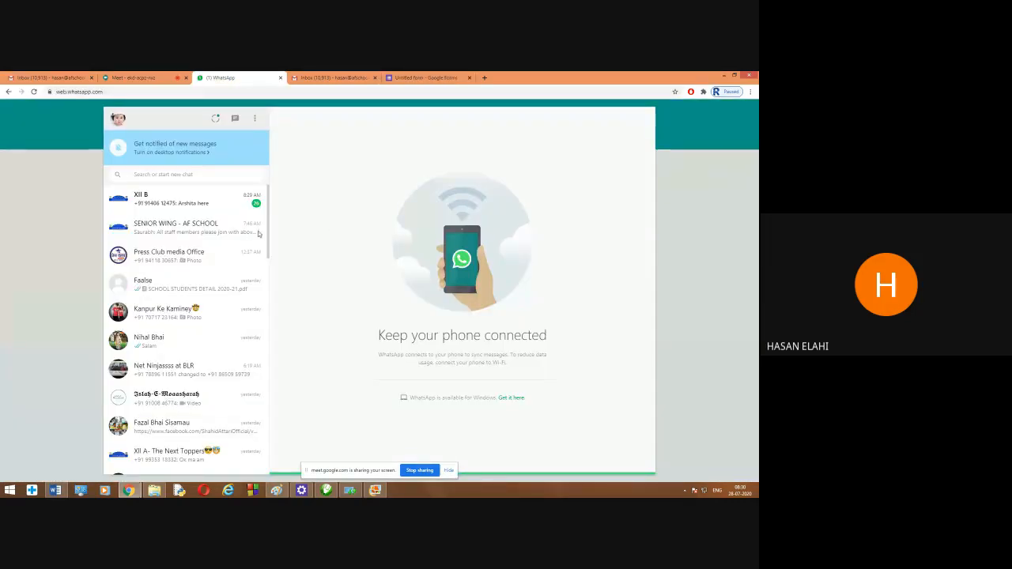
click(170, 226)
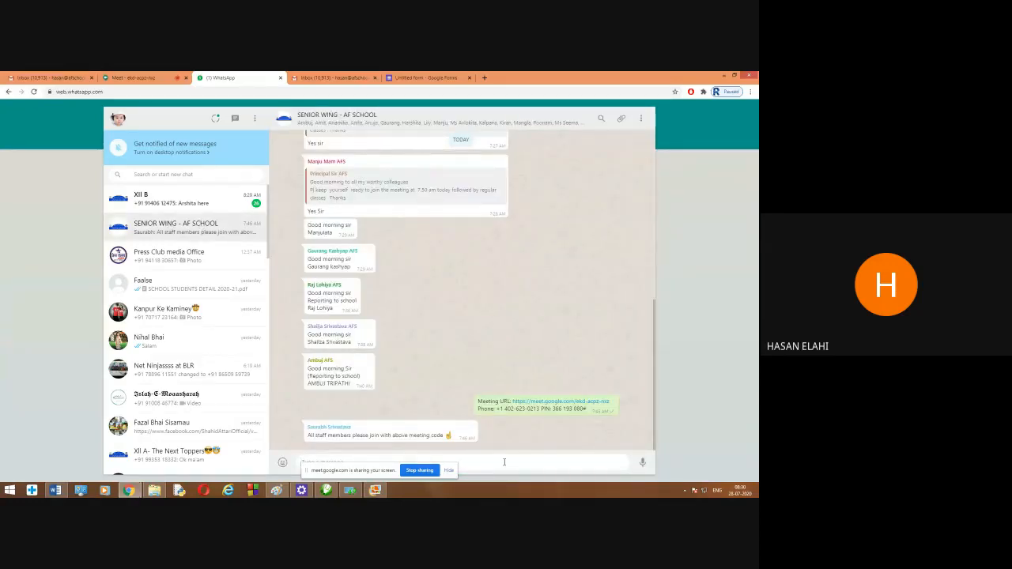
key(ctrl+v)
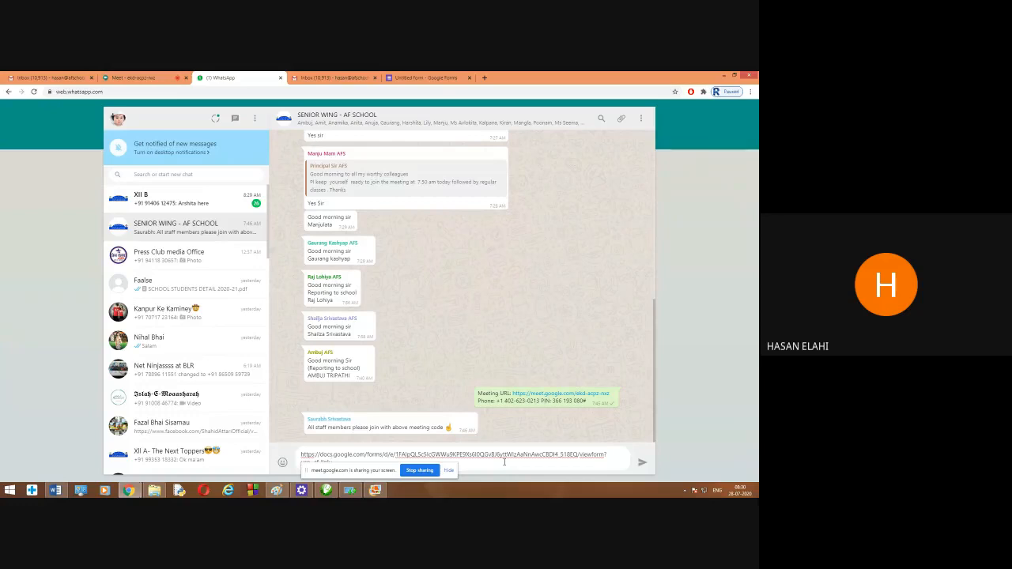
key(Return)
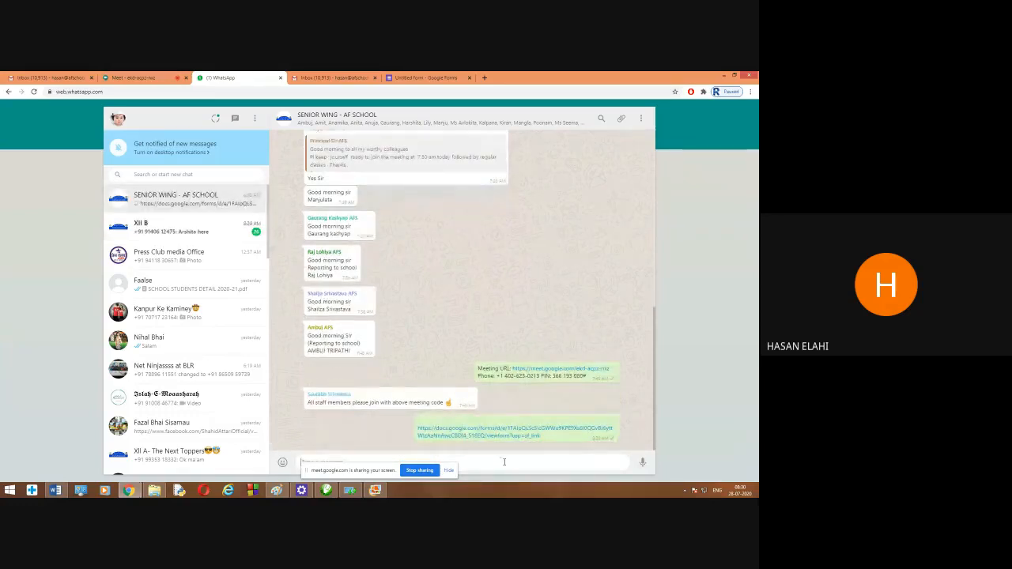
Return to the sample paper form and switch accepting responses off and back on.
click(413, 77)
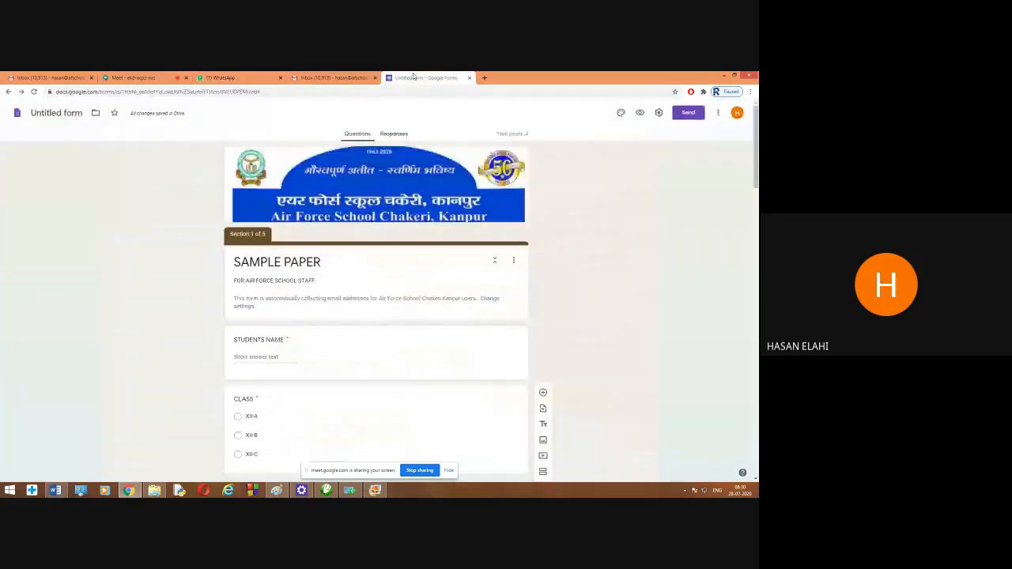
click(394, 133)
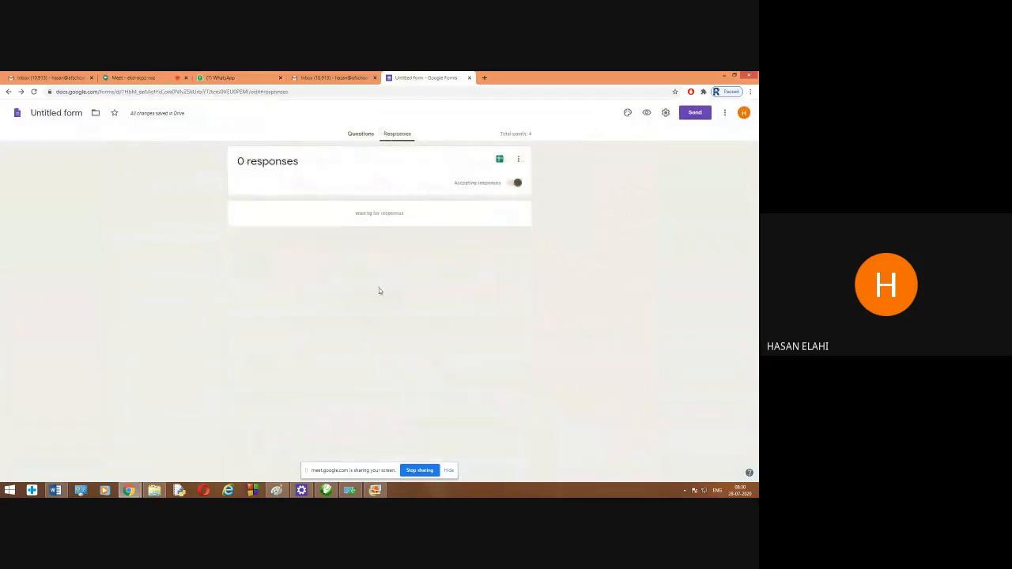
click(518, 183)
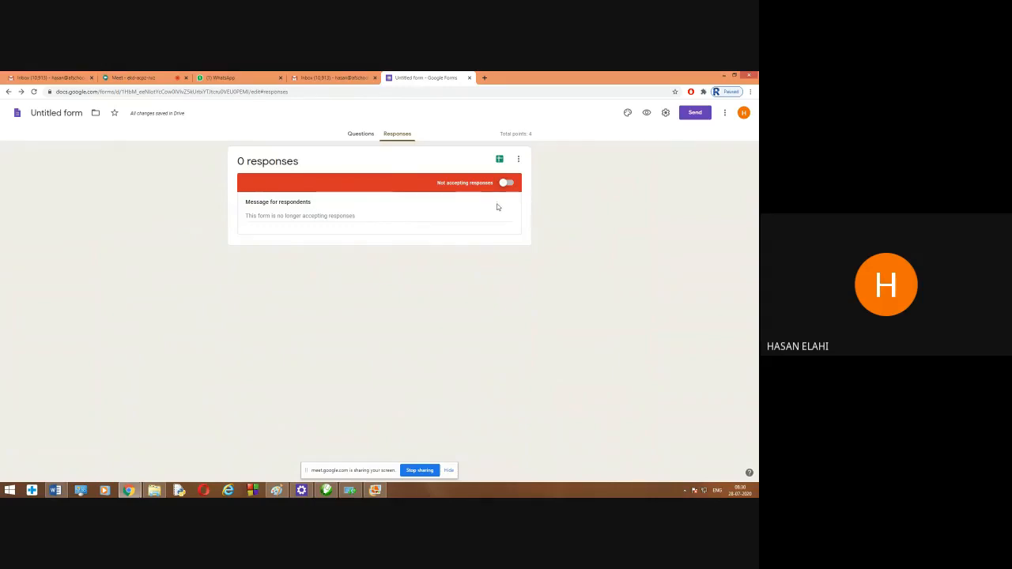
click(506, 183)
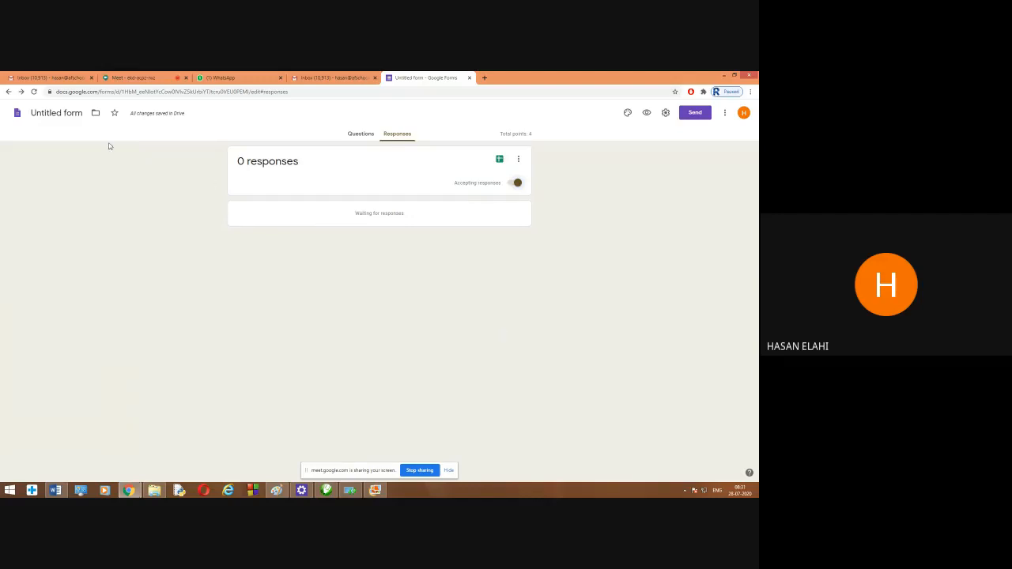
Go to the Forms home page and open the PHYSICS 12 form from the recent forms.
click(17, 117)
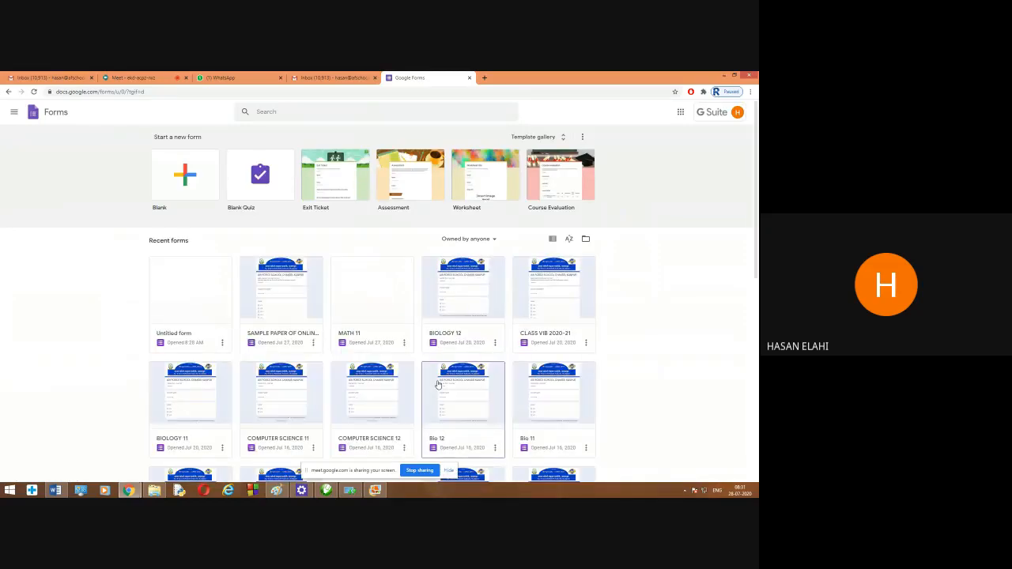
scroll(437, 384, down, 1)
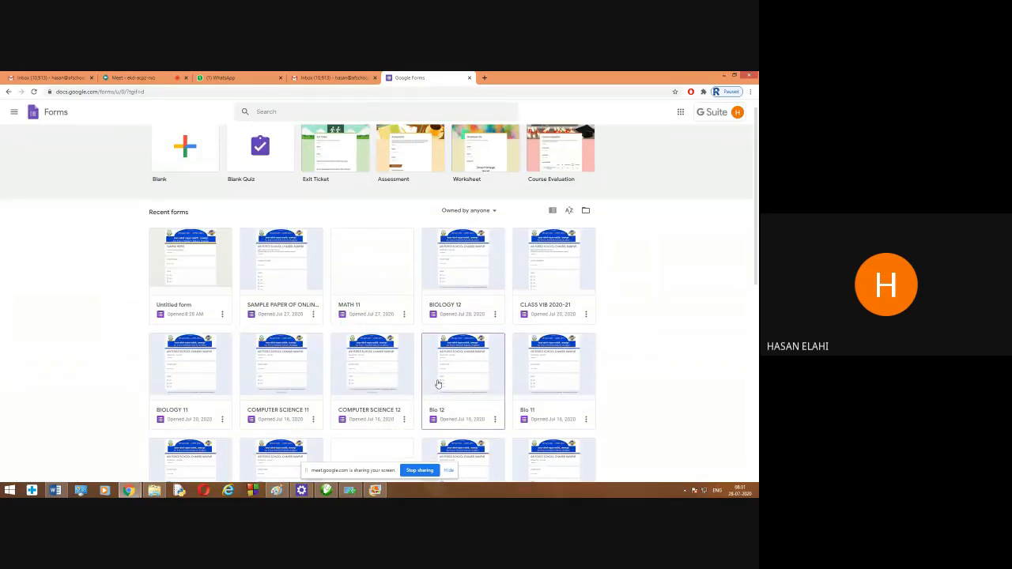
scroll(437, 384, down, 2)
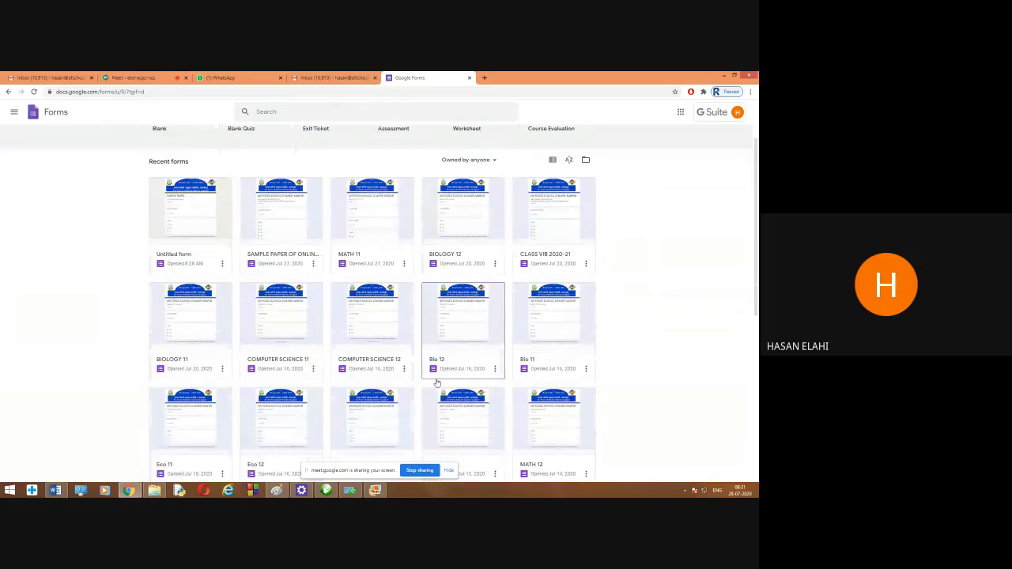
scroll(437, 384, up, 1)
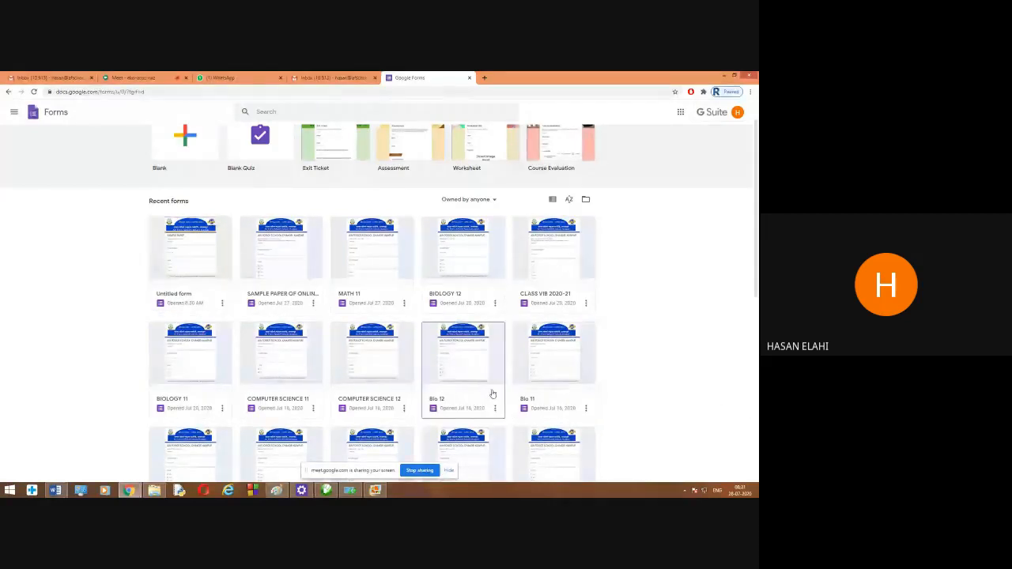
scroll(678, 441, down, 1)
scroll(668, 435, down, 1)
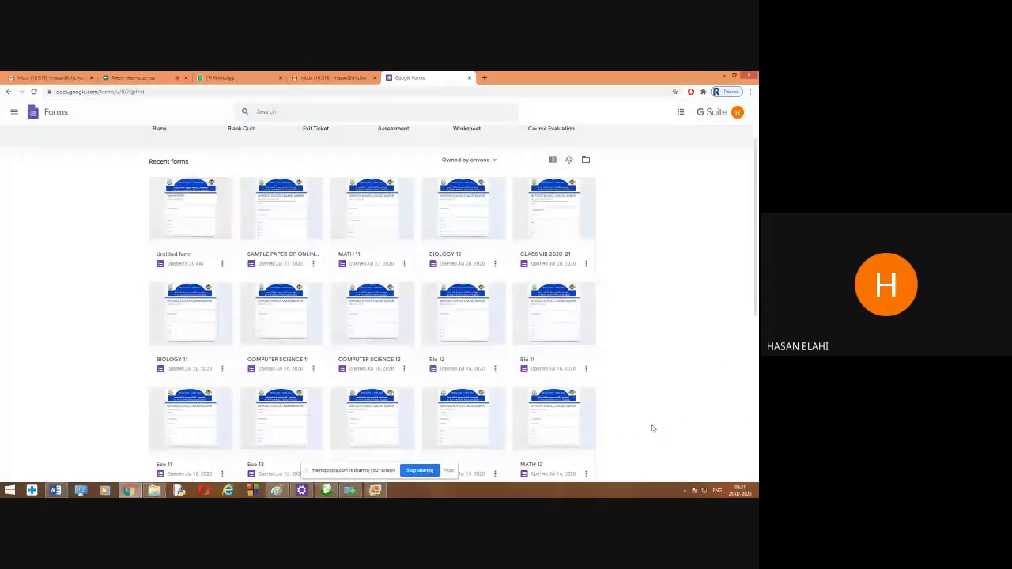
scroll(534, 427, down, 4)
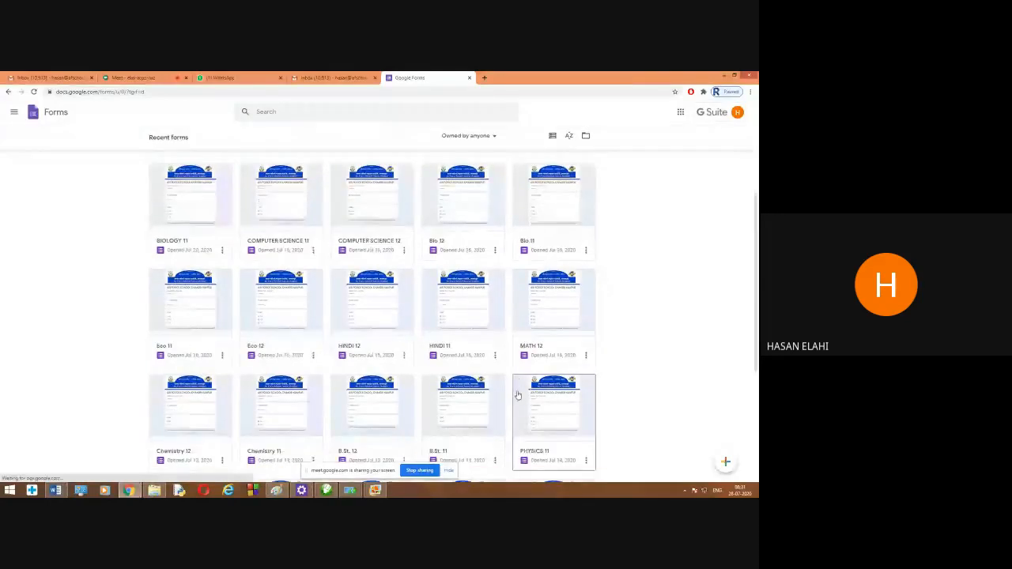
scroll(534, 428, down, 2)
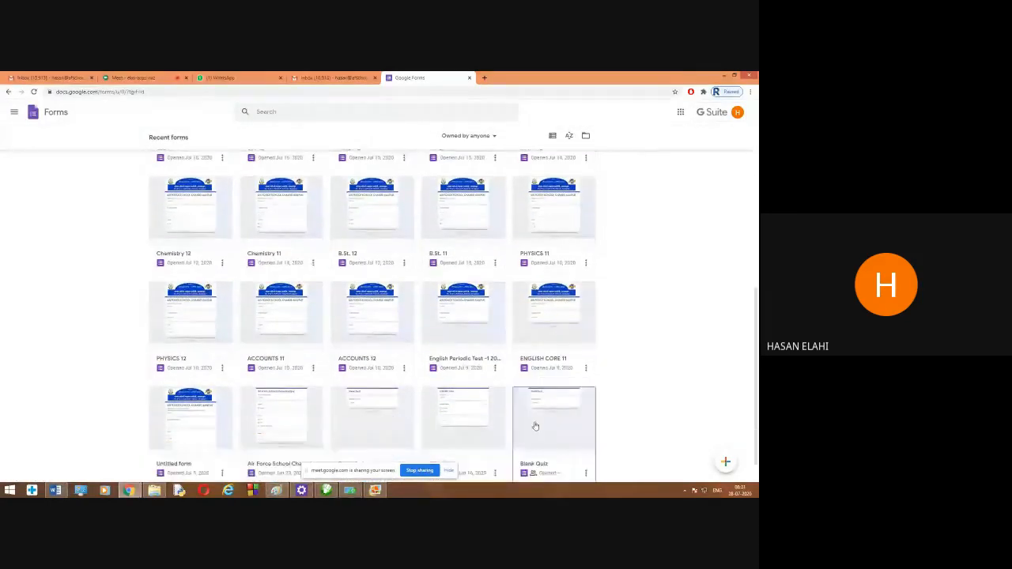
click(206, 310)
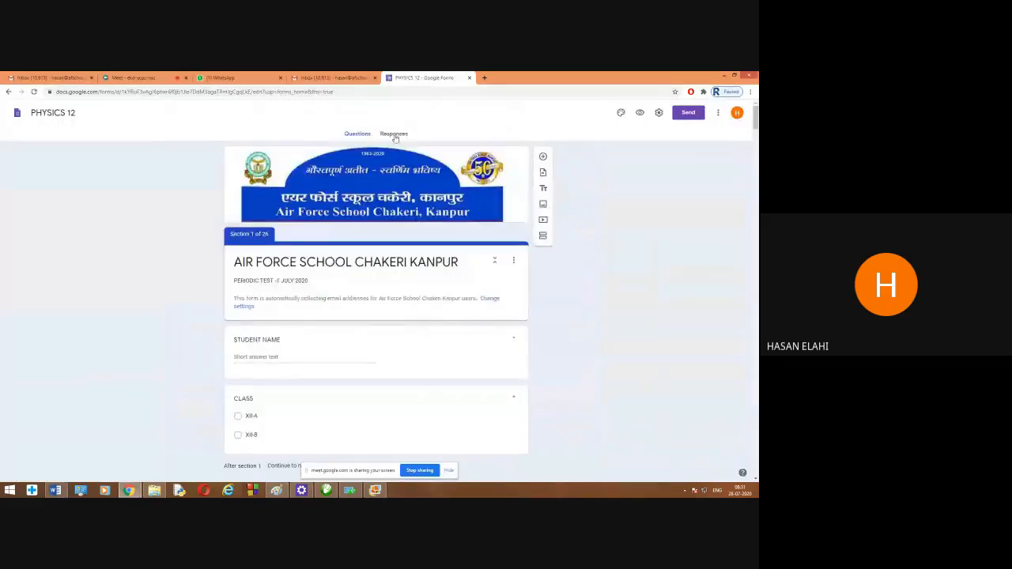
Examine the PHYSICS 12 response summary, including the insights, frequently missed questions and scores list.
click(393, 135)
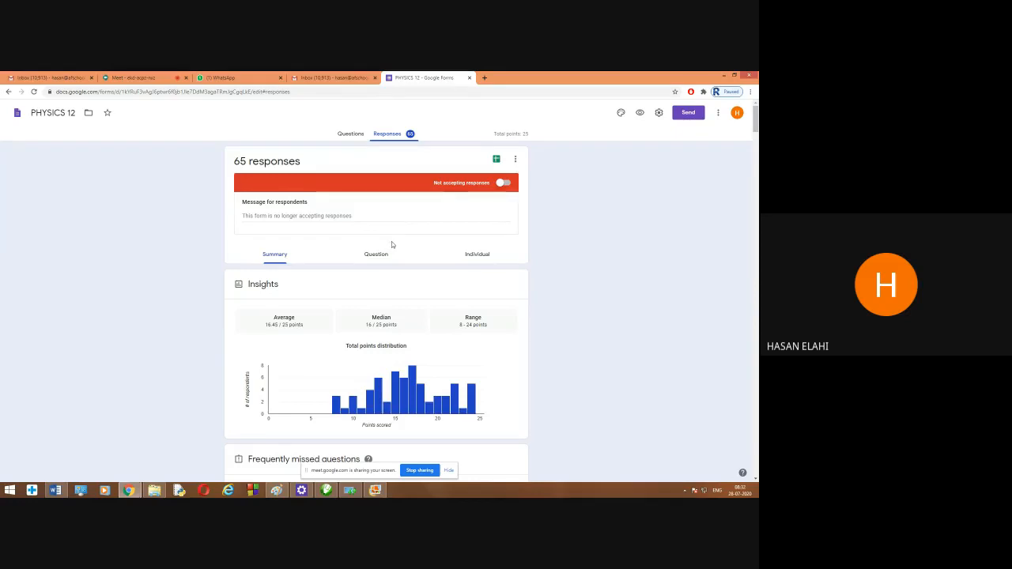
click(346, 134)
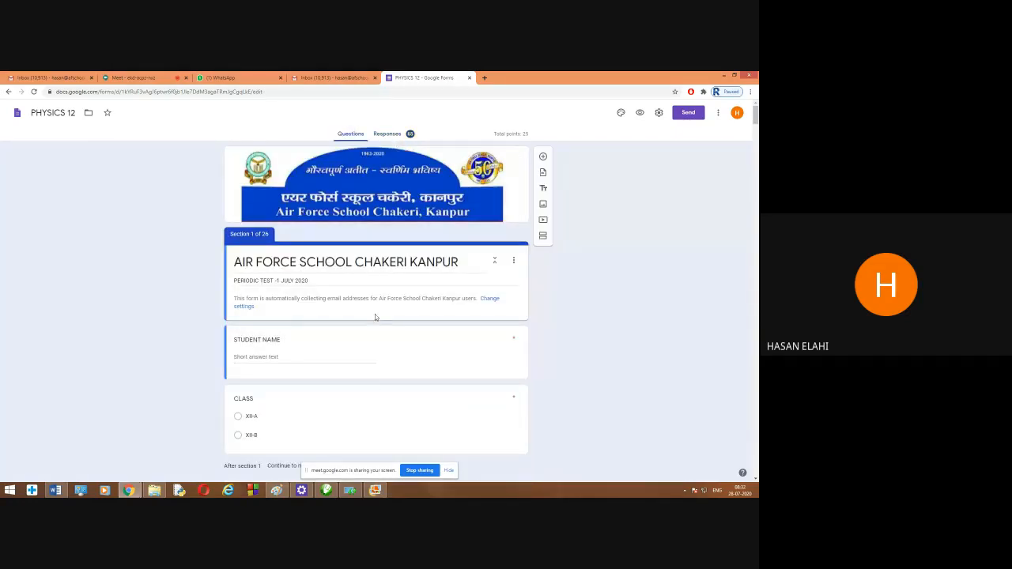
click(388, 133)
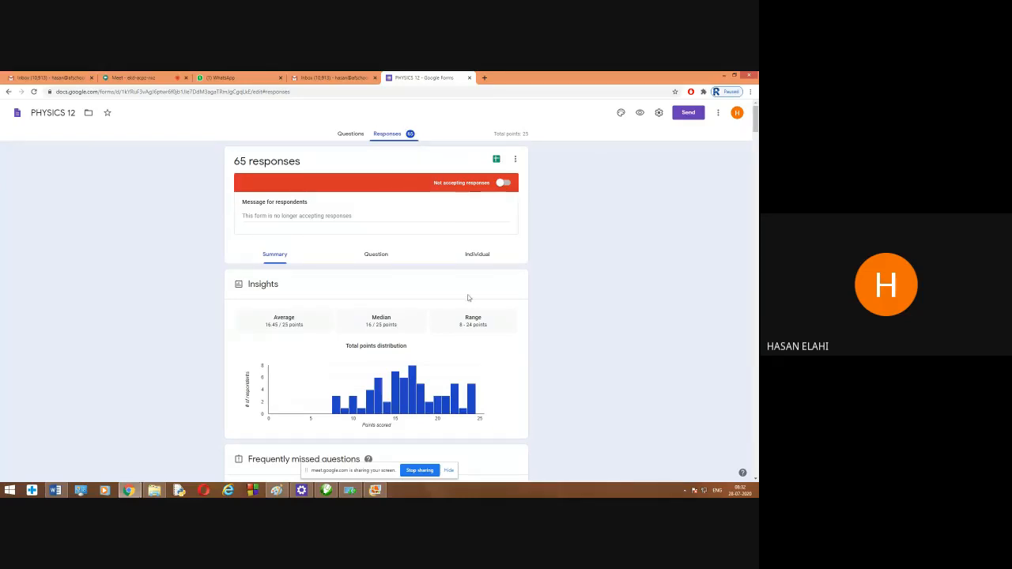
scroll(558, 372, down, 4)
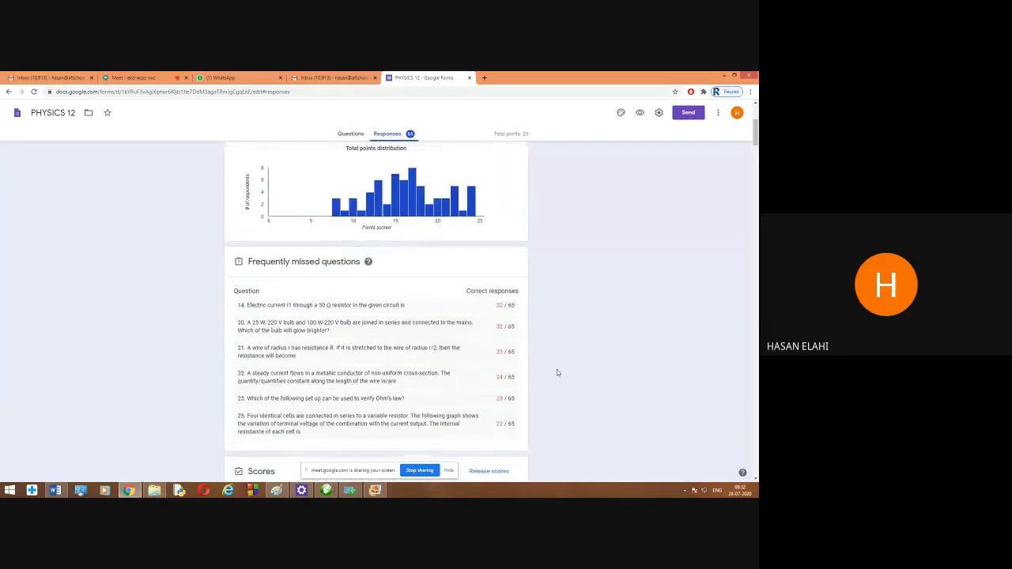
scroll(557, 372, down, 1)
scroll(558, 372, down, 3)
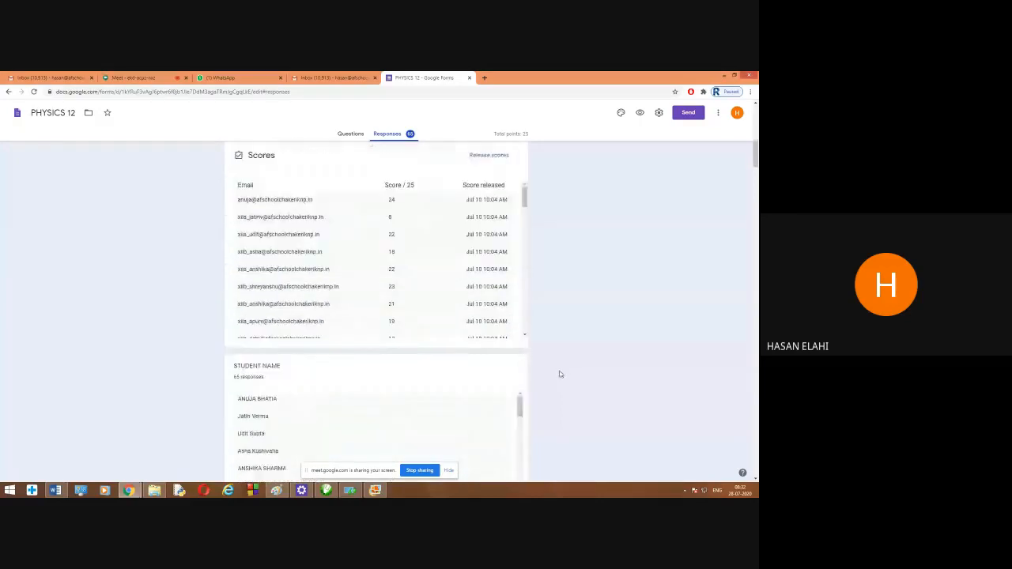
scroll(562, 383, up, 3)
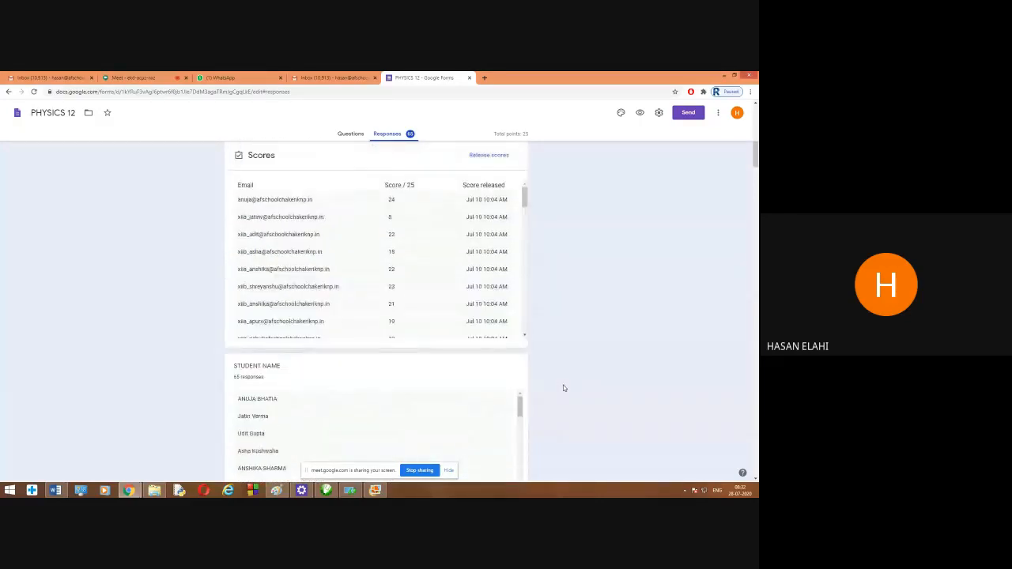
scroll(558, 365, up, 5)
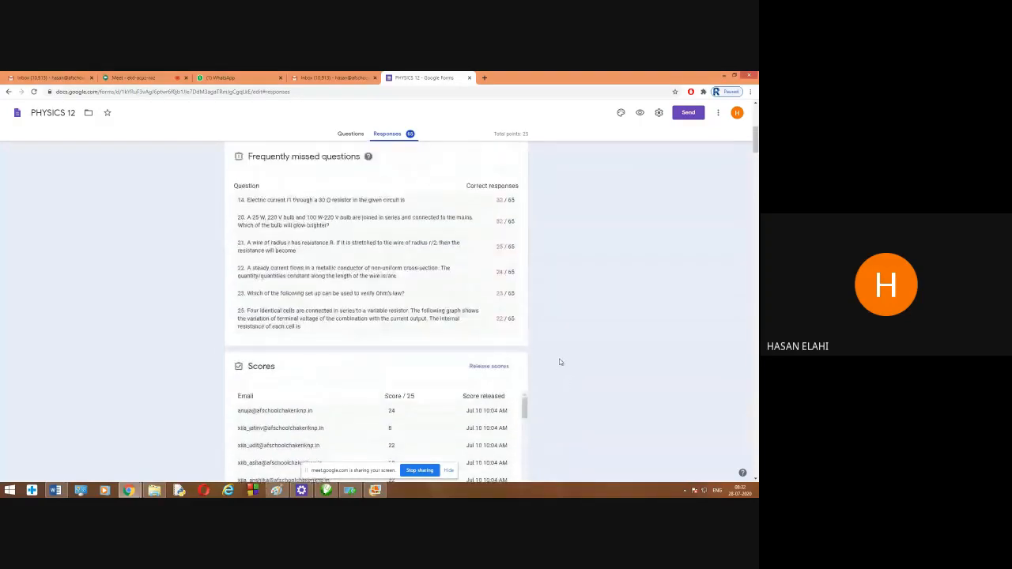
scroll(559, 362, down, 5)
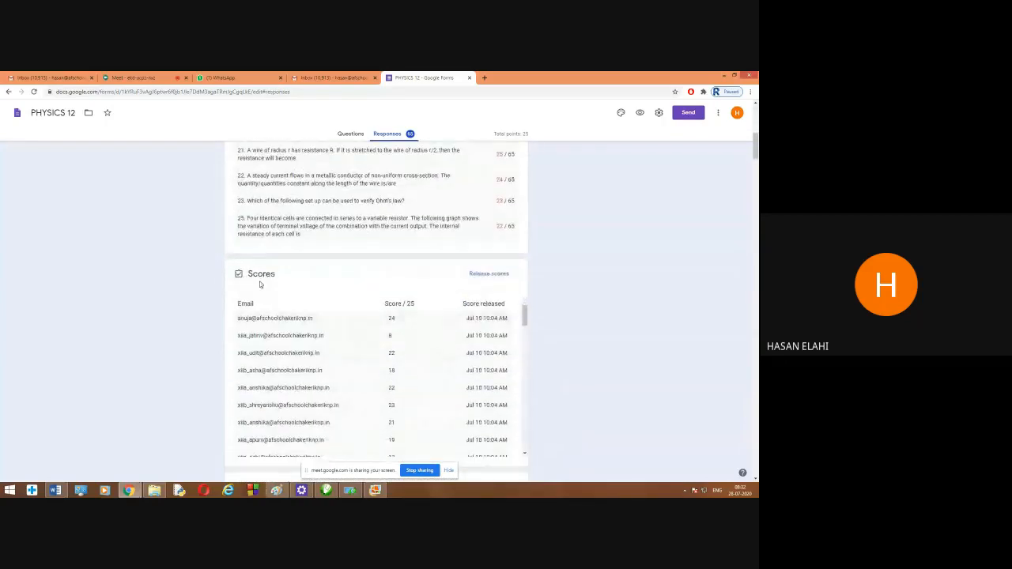
Release the score by email to only the first respondent in the list, leaving all other respondents deselected.
click(490, 275)
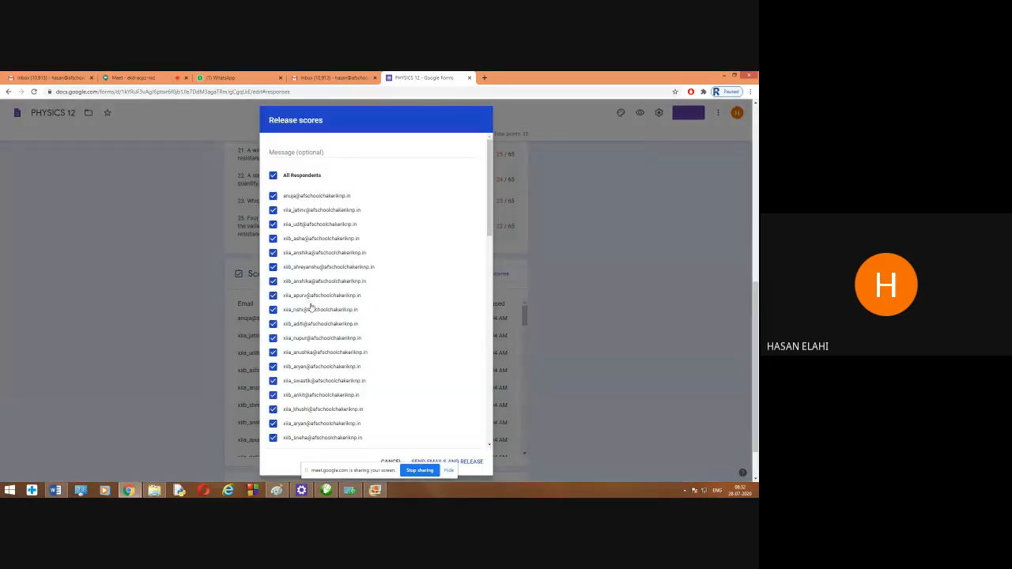
scroll(316, 399, down, 1)
scroll(317, 400, down, 6)
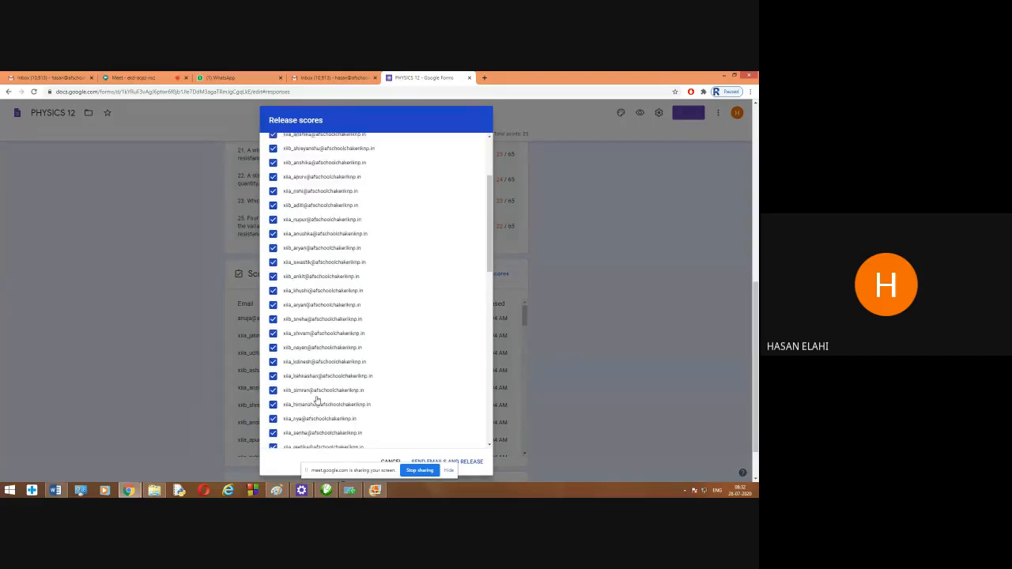
scroll(316, 403, up, 3)
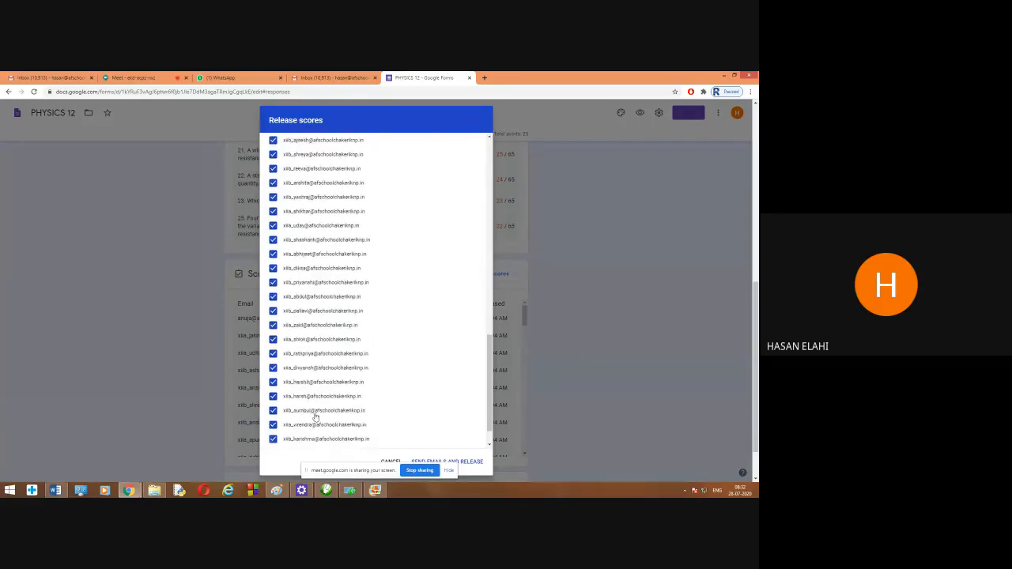
scroll(314, 399, up, 8)
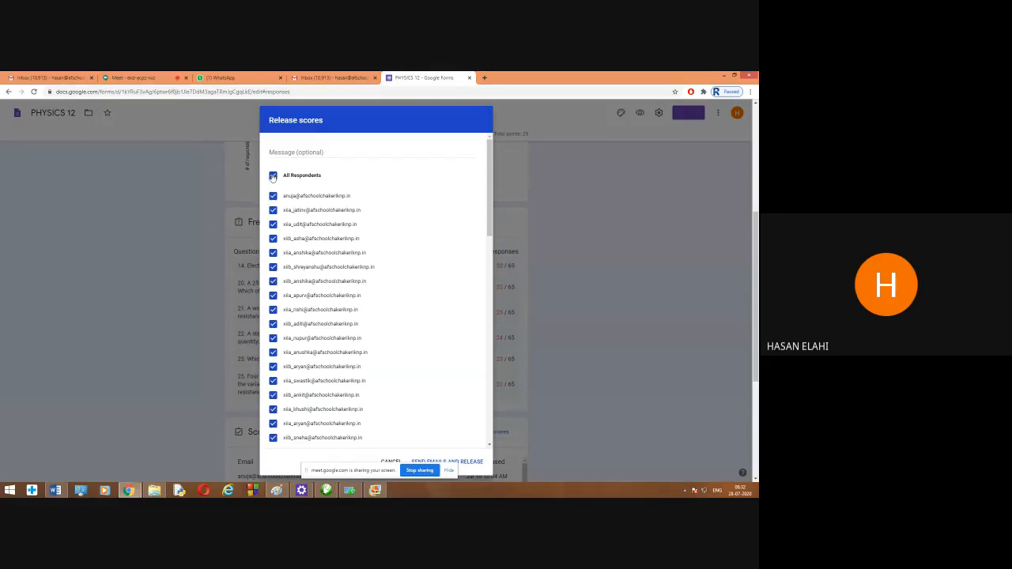
click(273, 175)
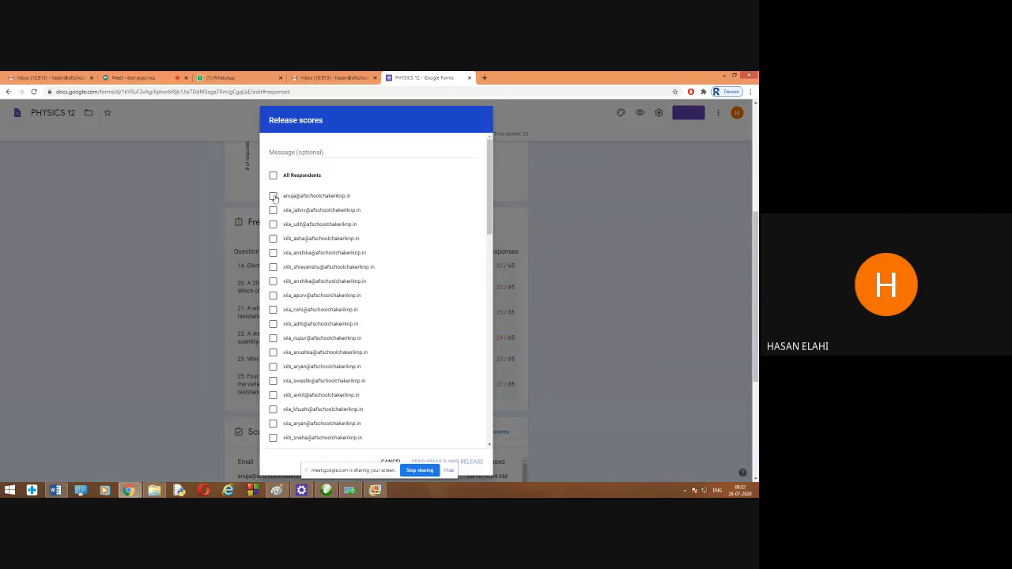
click(273, 196)
scroll(430, 357, down, 3)
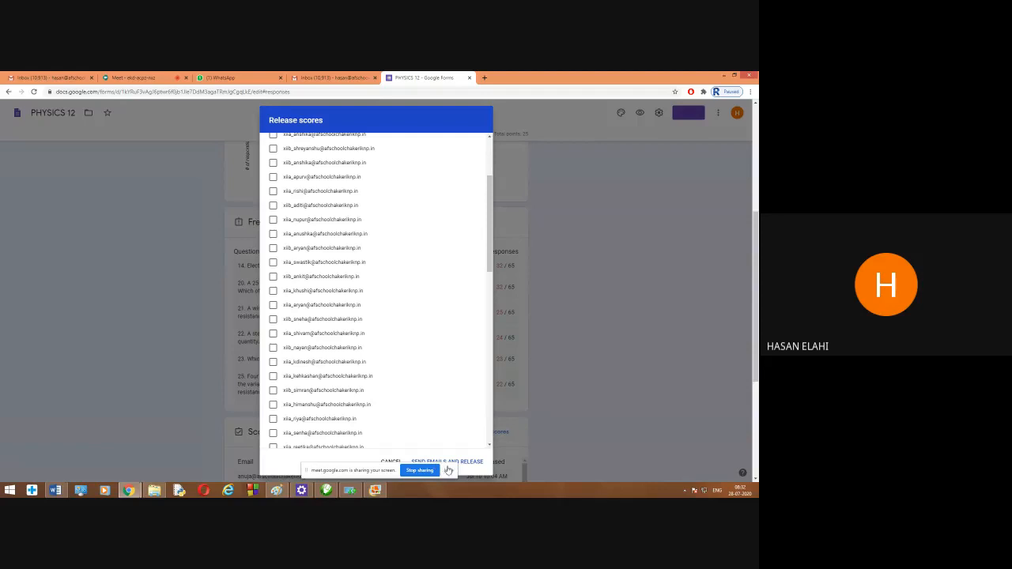
click(448, 470)
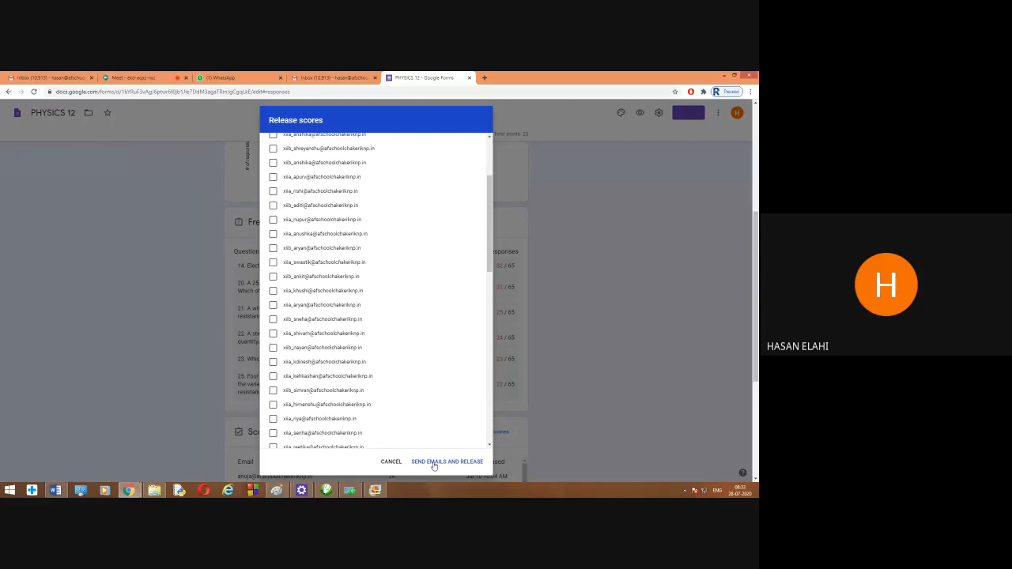
click(433, 464)
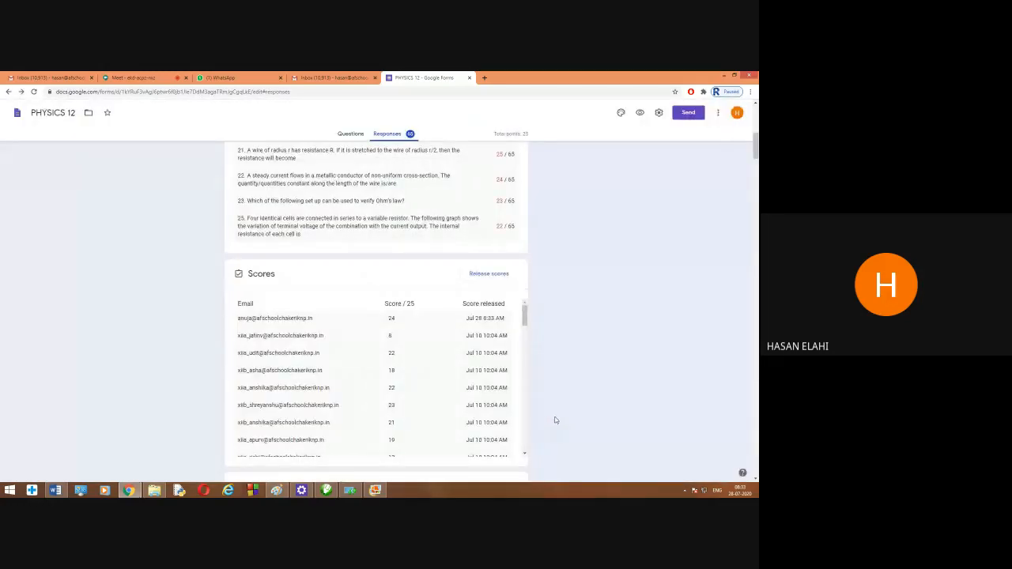
Download all responses of the PHYSICS 12 form as a CSV file.
scroll(555, 422, up, 10)
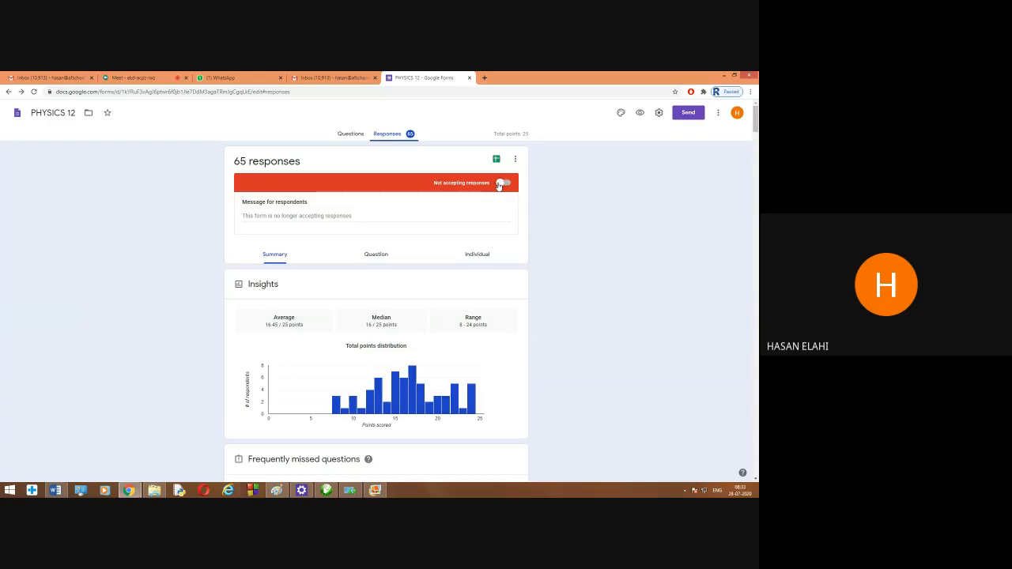
scroll(483, 309, down, 5)
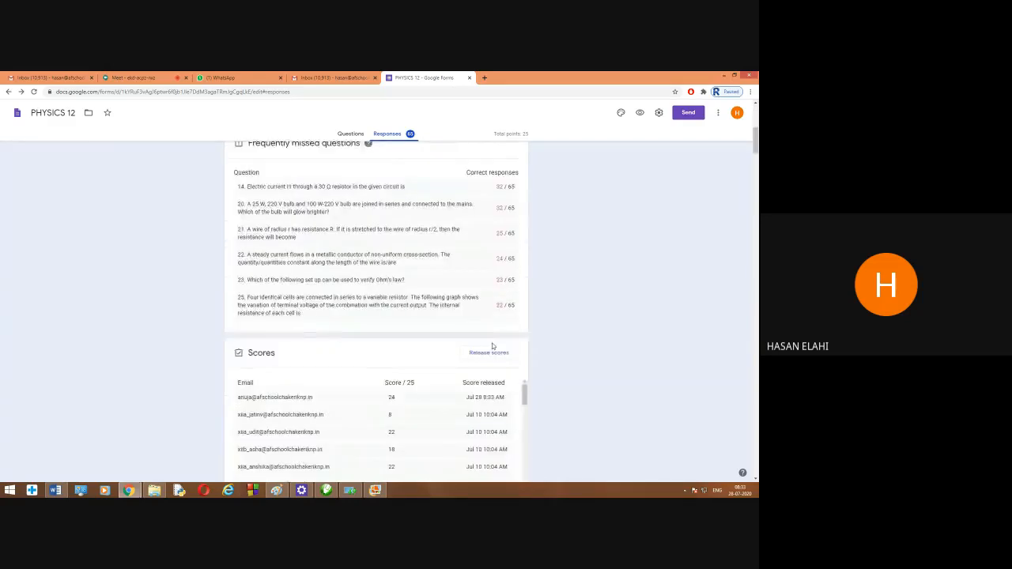
scroll(491, 346, down, 3)
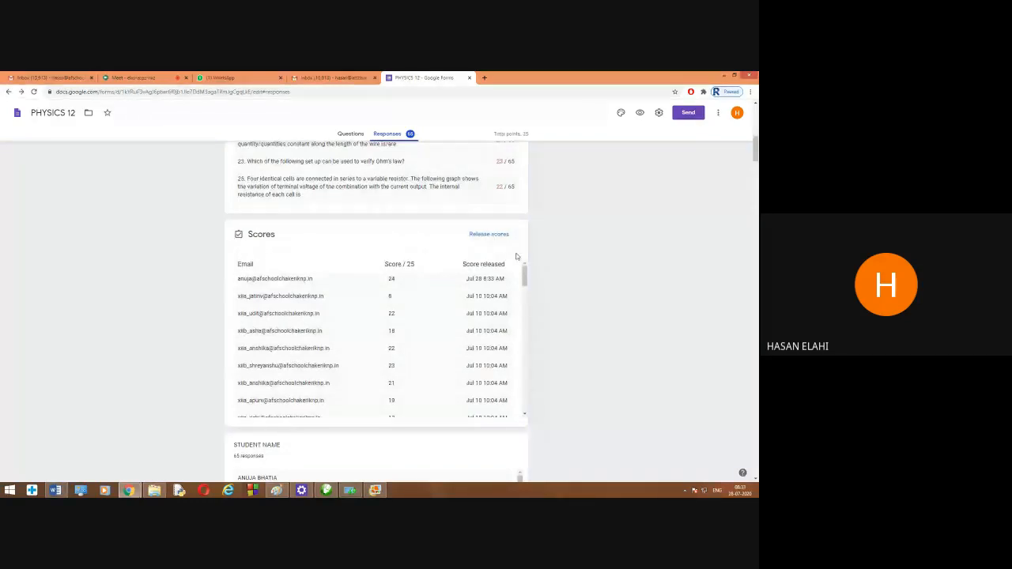
scroll(516, 255, up, 10)
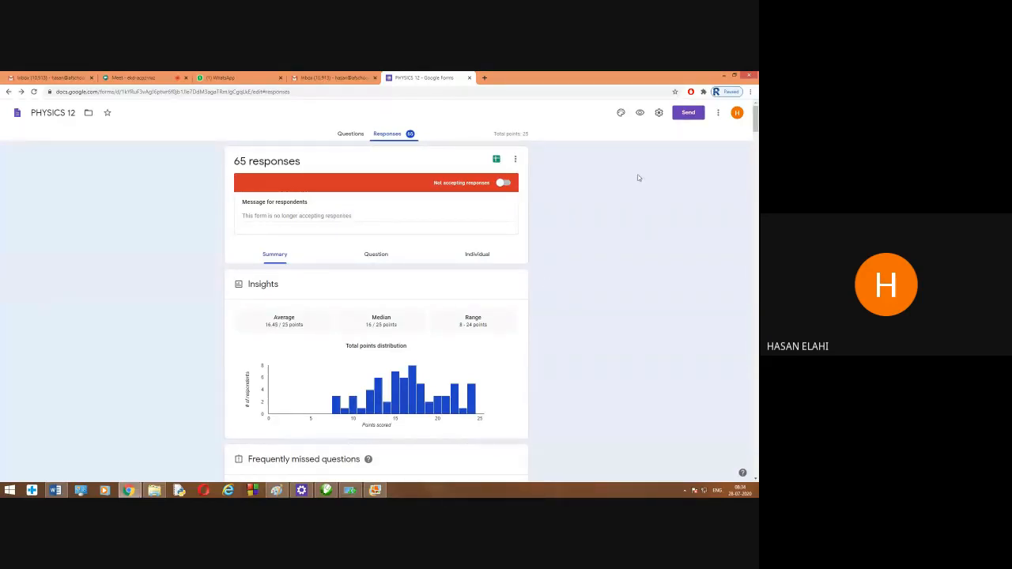
click(515, 159)
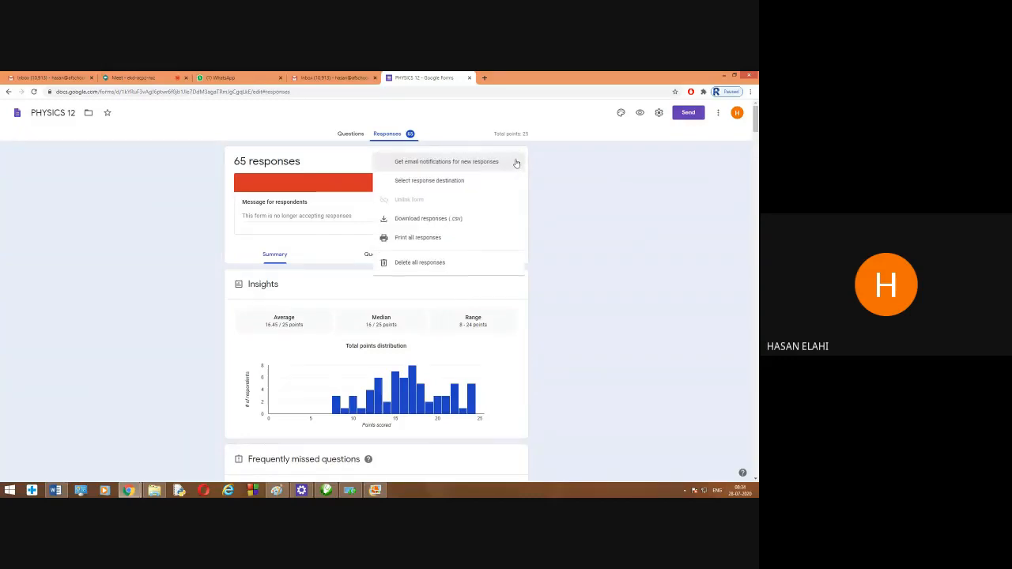
click(474, 227)
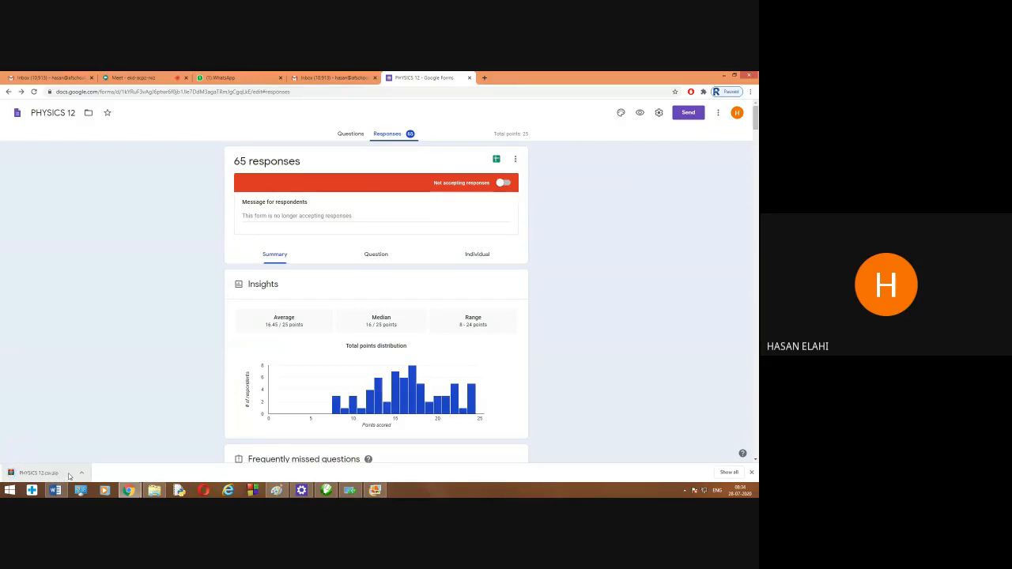
Show the downloaded PHYSICS 12.csv.zip in its folder and open PHYSICS 12.csv from the archive, dismissing the WinRAR licence notice.
click(81, 473)
click(95, 446)
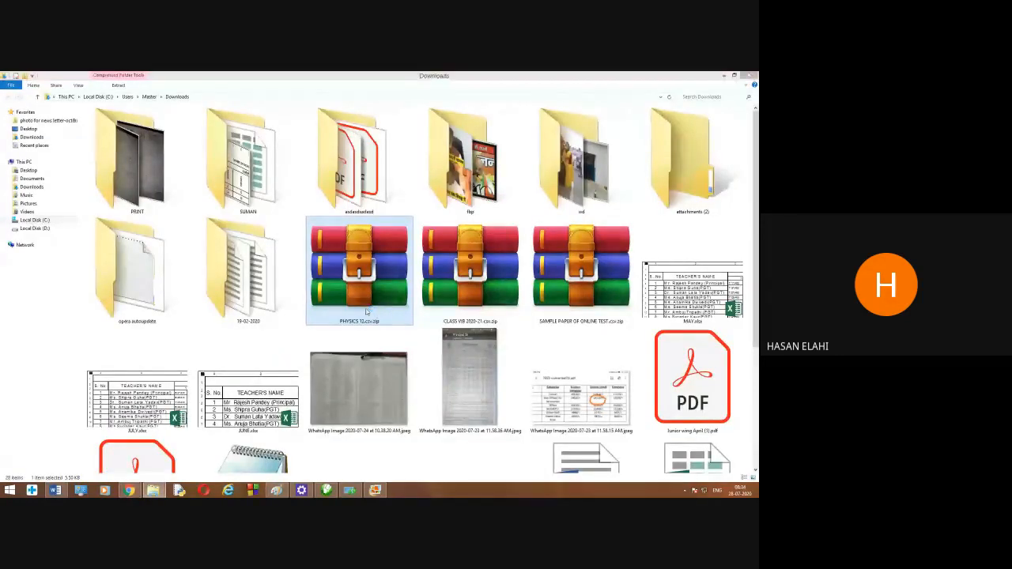
double_click(366, 312)
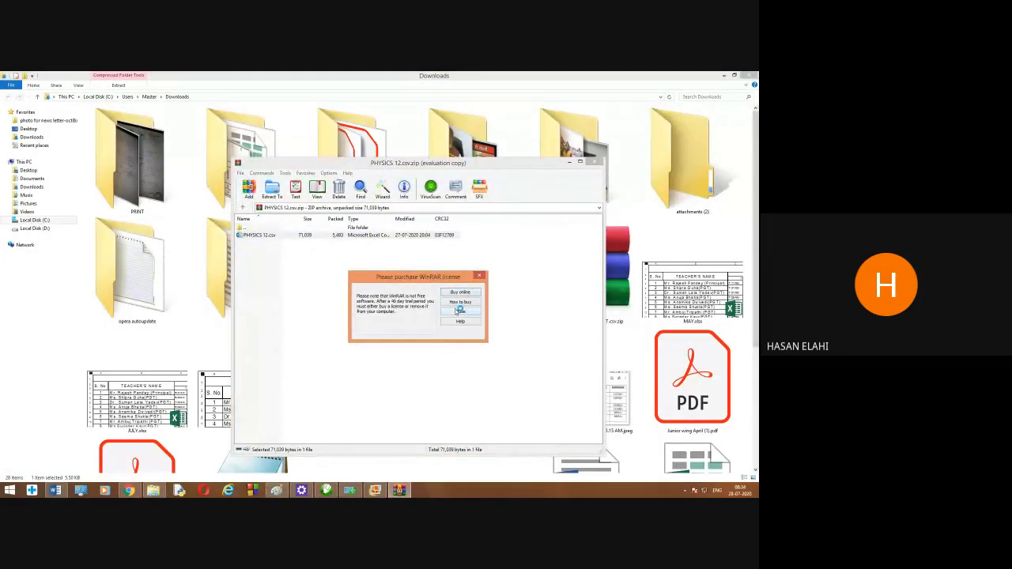
click(459, 311)
double_click(269, 236)
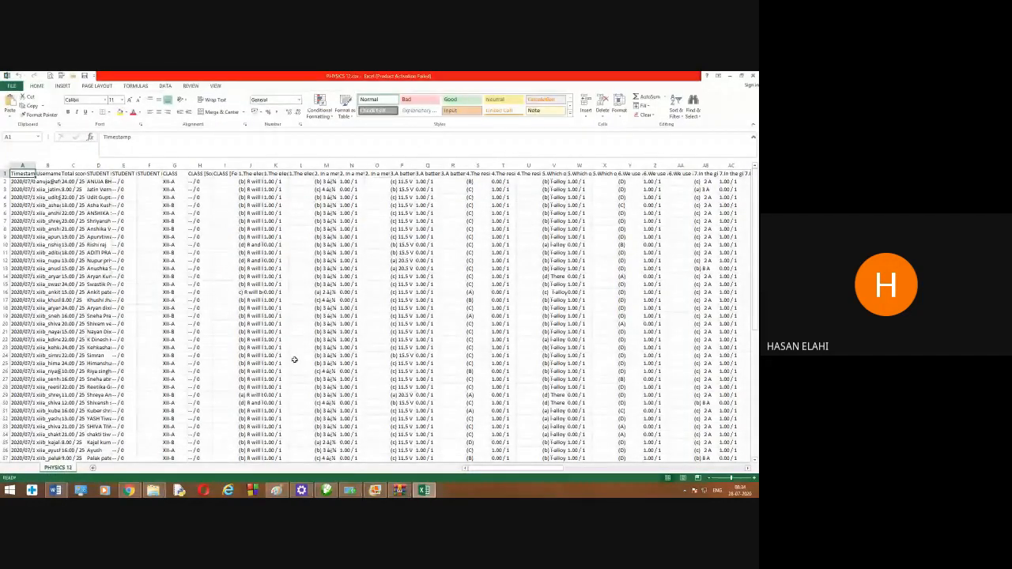
Fit the widths of columns A, B, D and E to their contents.
double_click(136, 166)
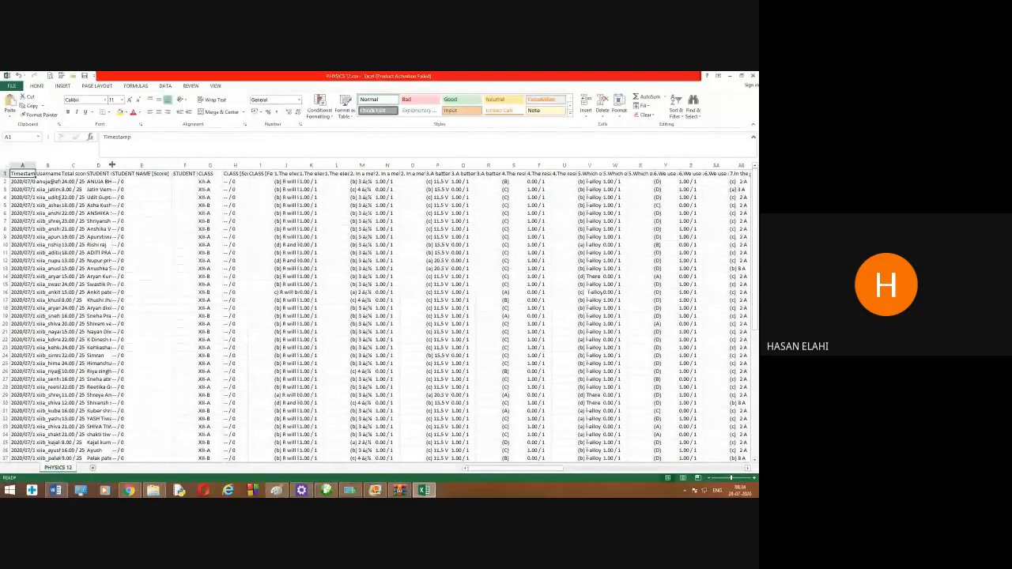
double_click(112, 165)
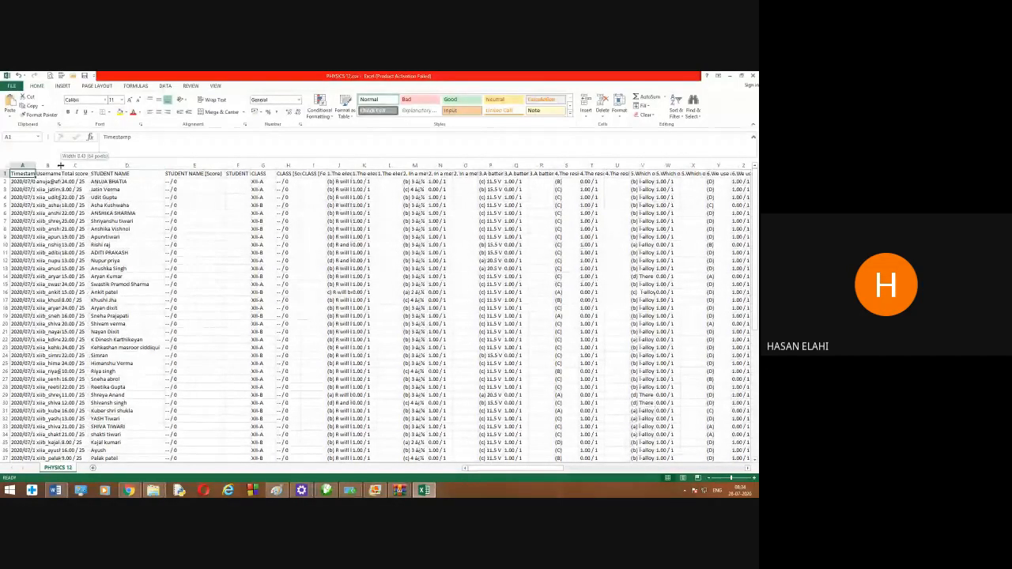
double_click(61, 166)
double_click(34, 165)
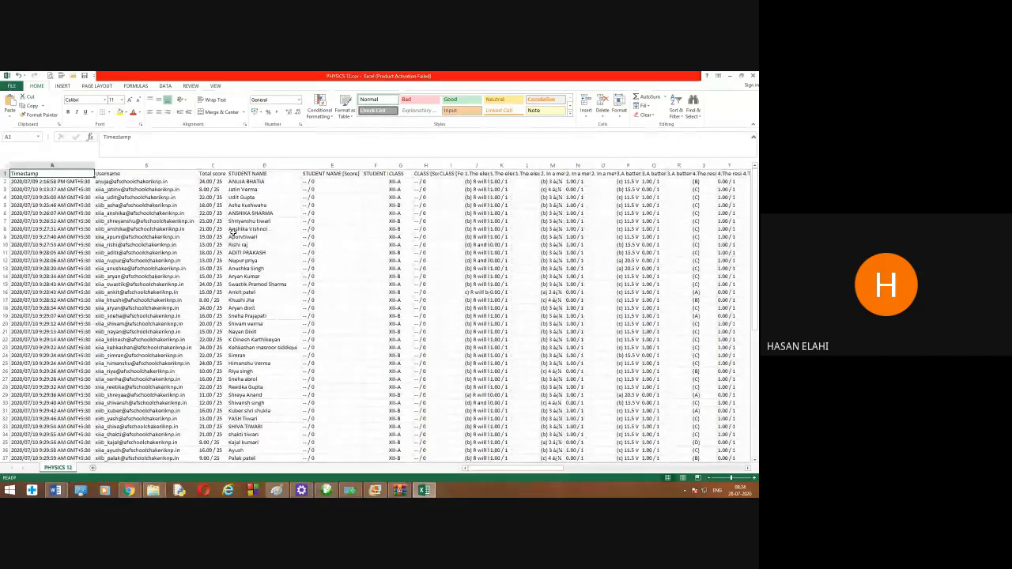
Examine the first response row from timestamp, username and total score through student name to class.
click(4, 182)
click(48, 181)
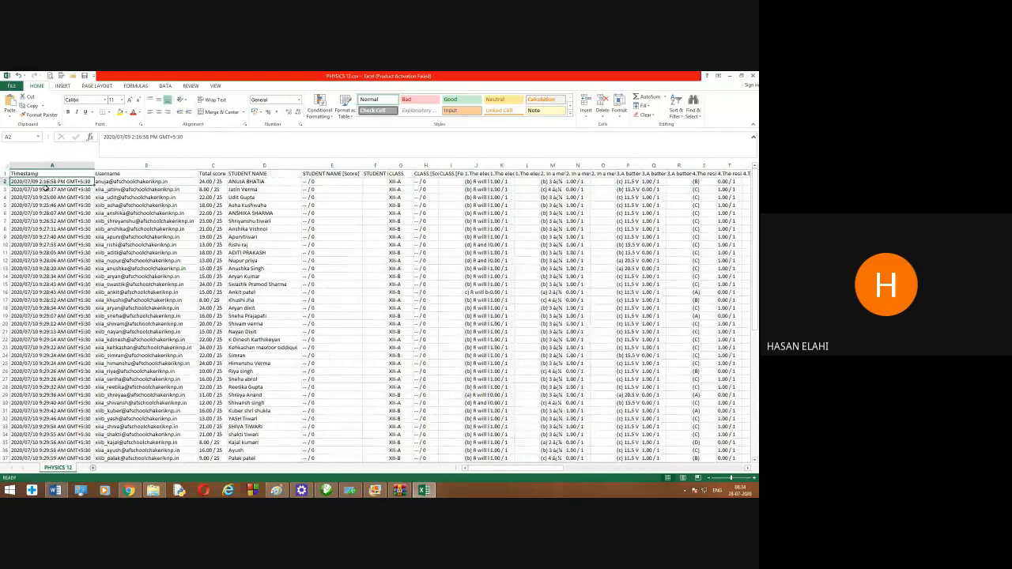
ctrl+scroll(46, 187, up, 2)
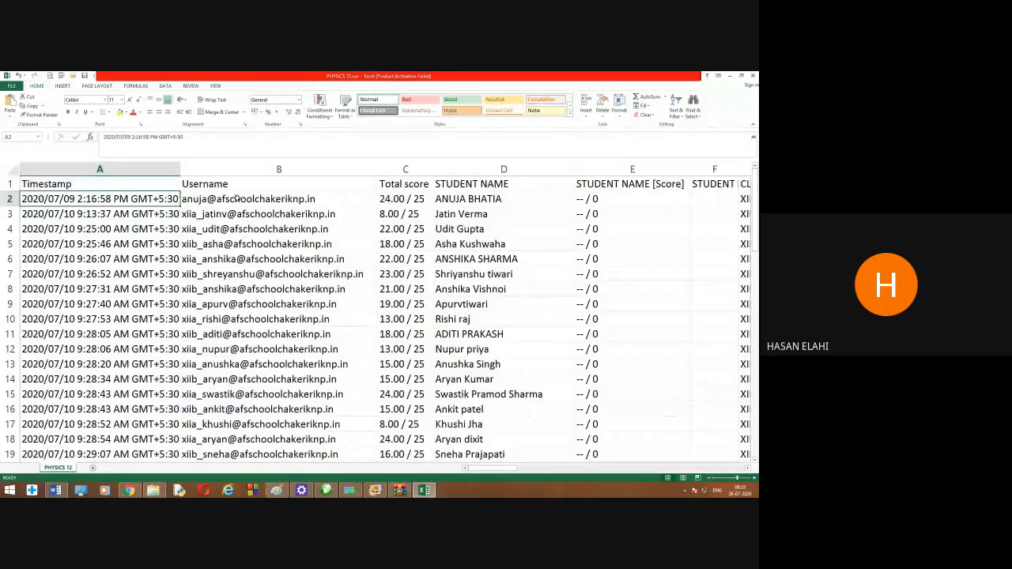
click(236, 199)
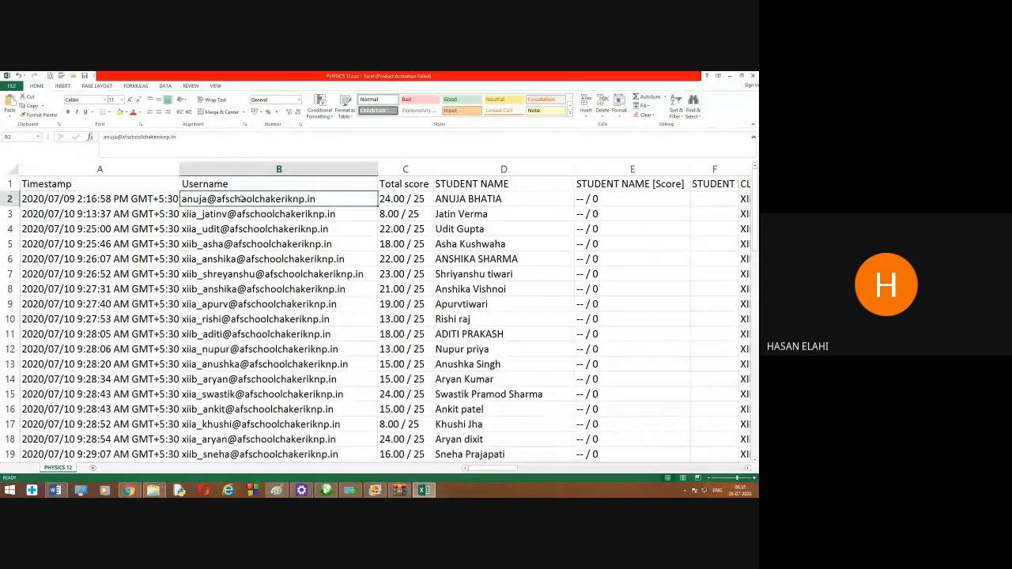
click(407, 199)
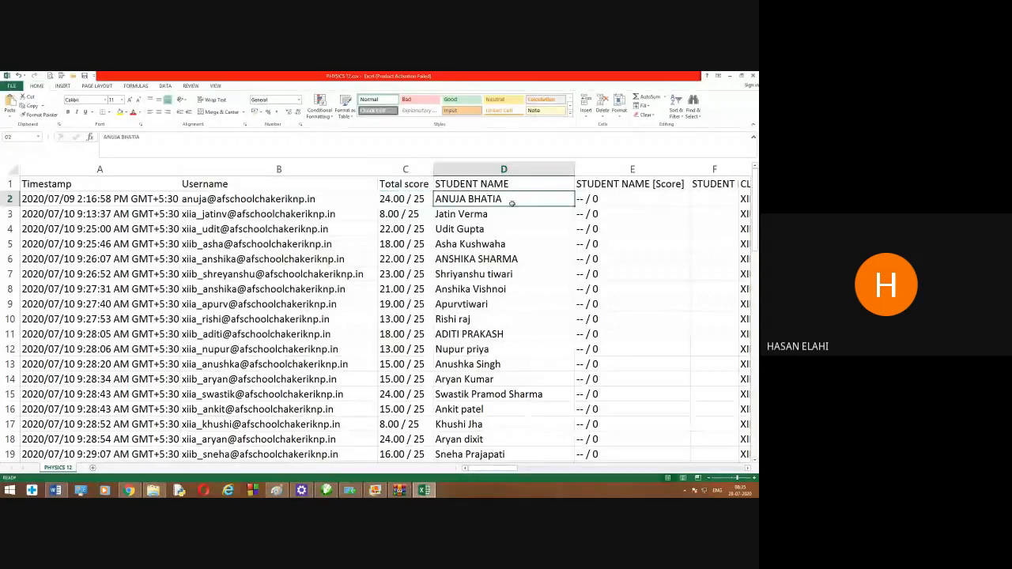
click(642, 200)
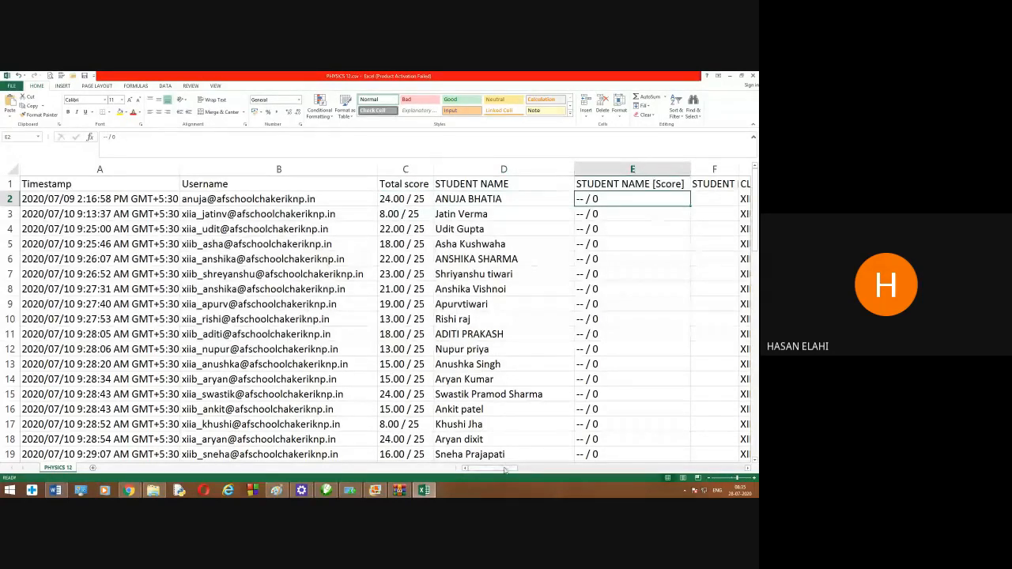
drag(506, 470, 518, 469)
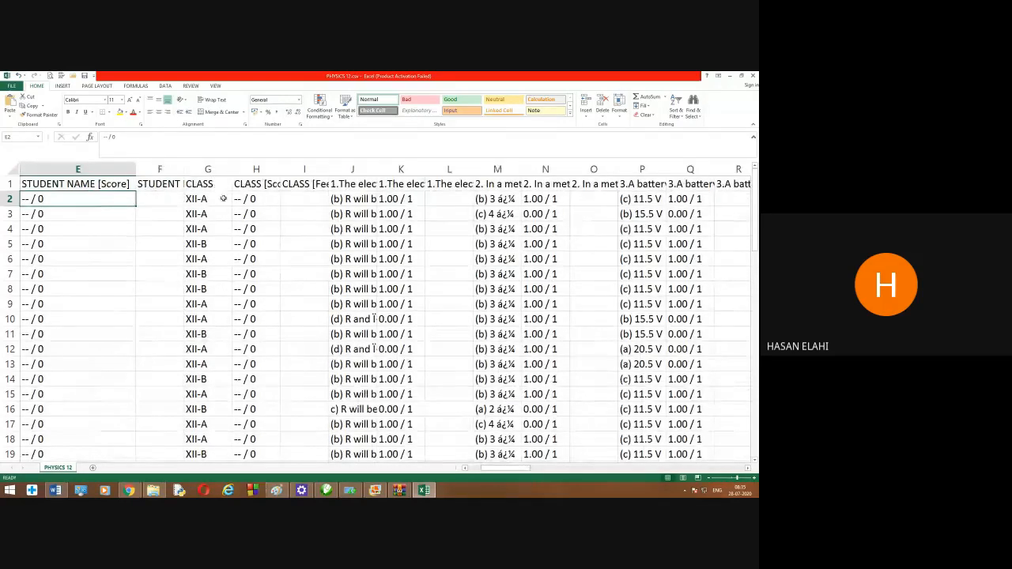
Fit column J to the full text of question 1 and compare the students' answers with the marks in column K.
click(368, 169)
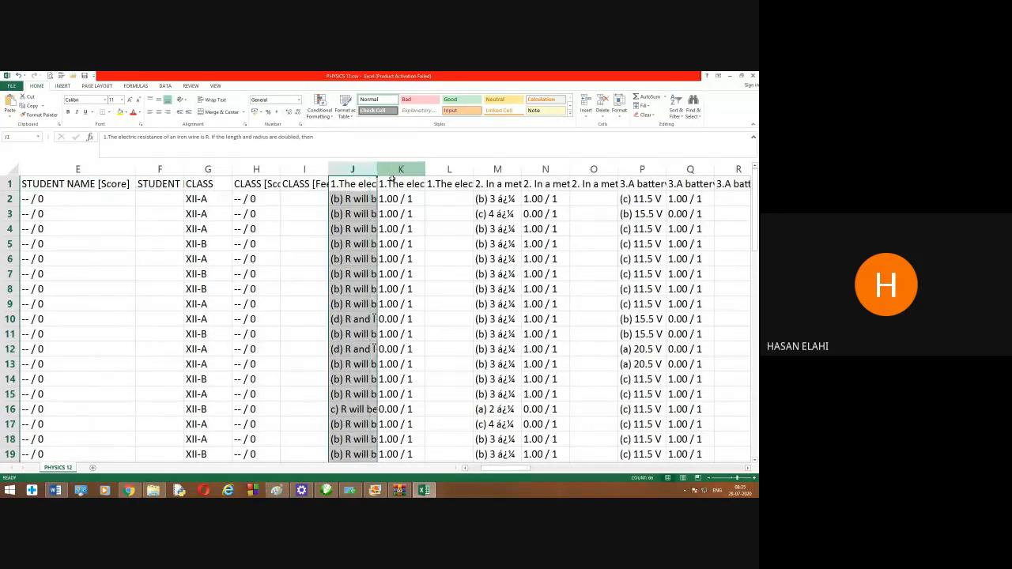
double_click(377, 168)
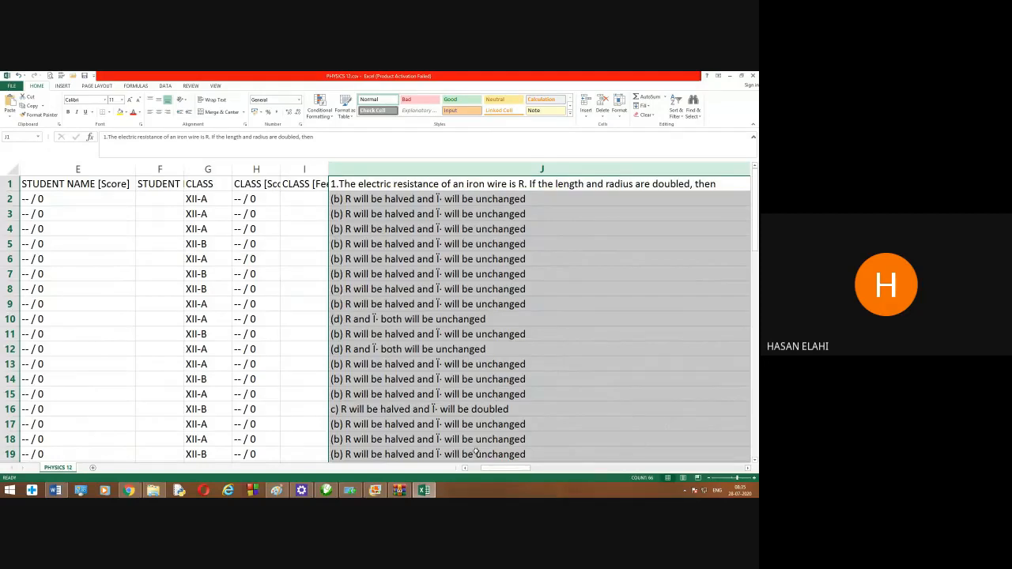
mouse_move(506, 467)
mouse_down()
mouse_move(546, 468)
mouse_move(520, 467)
mouse_up()
click(461, 199)
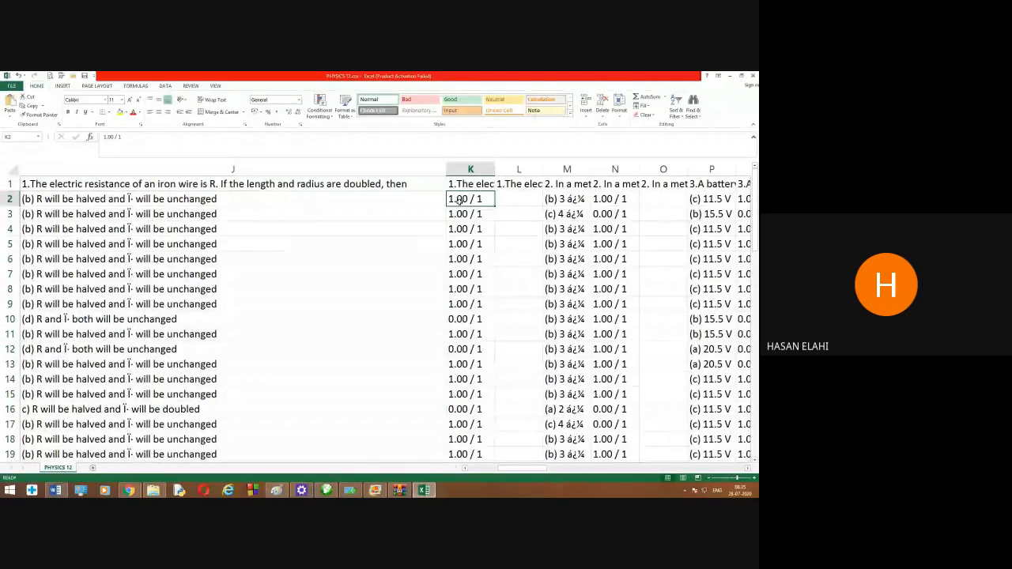
click(427, 199)
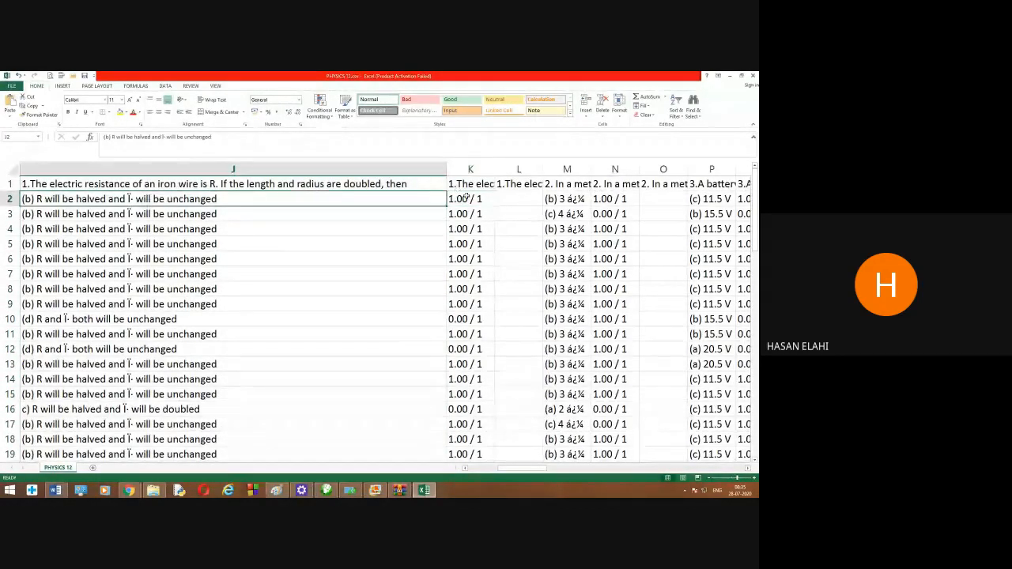
click(467, 199)
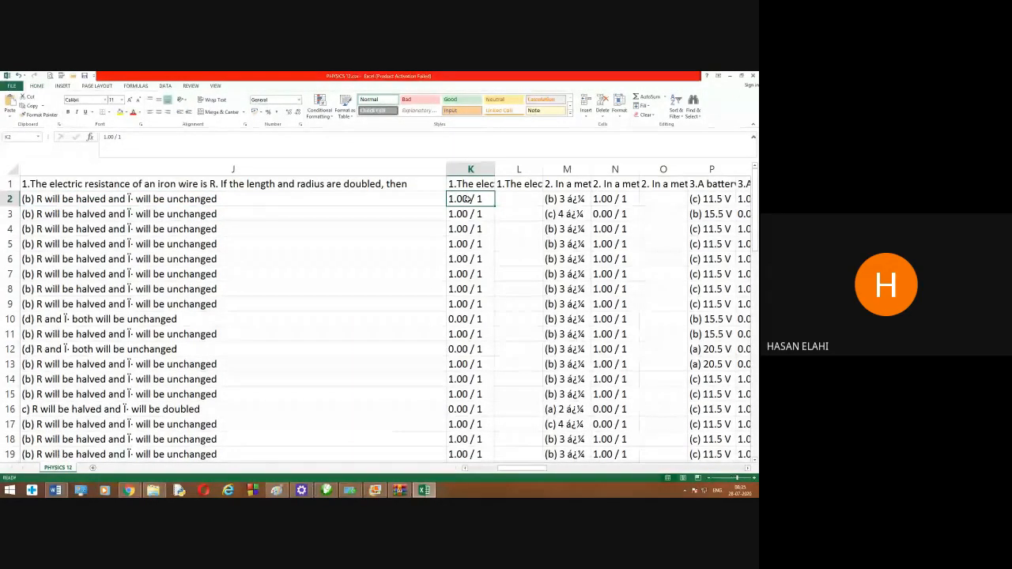
click(460, 348)
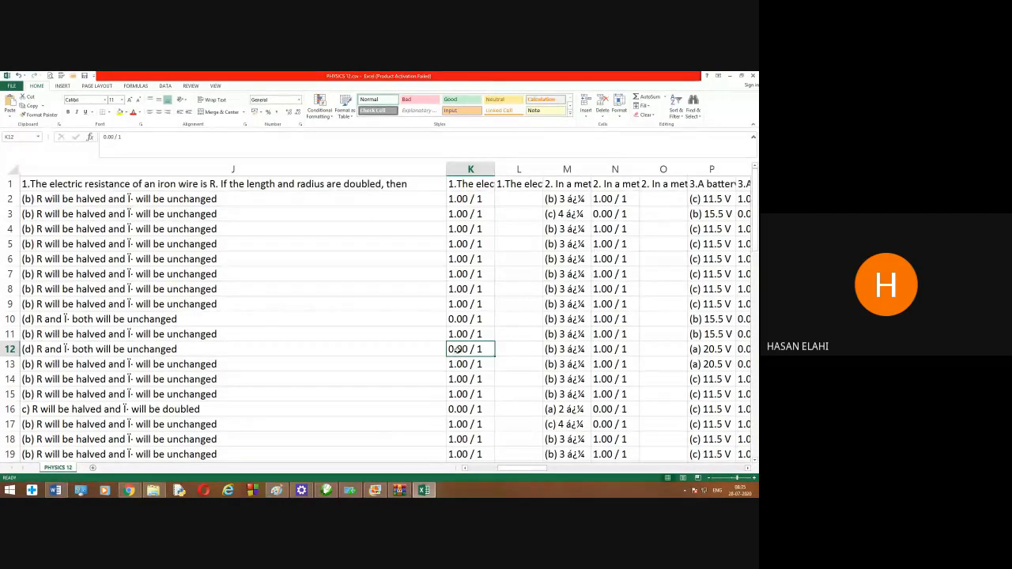
Copy the Total score and STUDENT NAME columns through row 66 into a new blank workbook at K10, and fit columns K and L to their contents.
drag(520, 468, 464, 479)
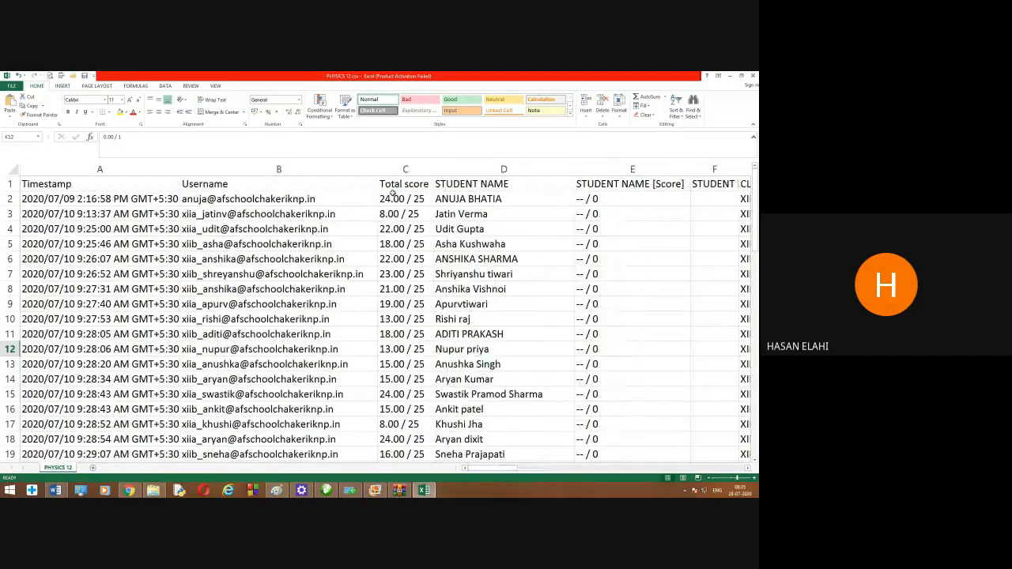
drag(395, 185, 477, 423)
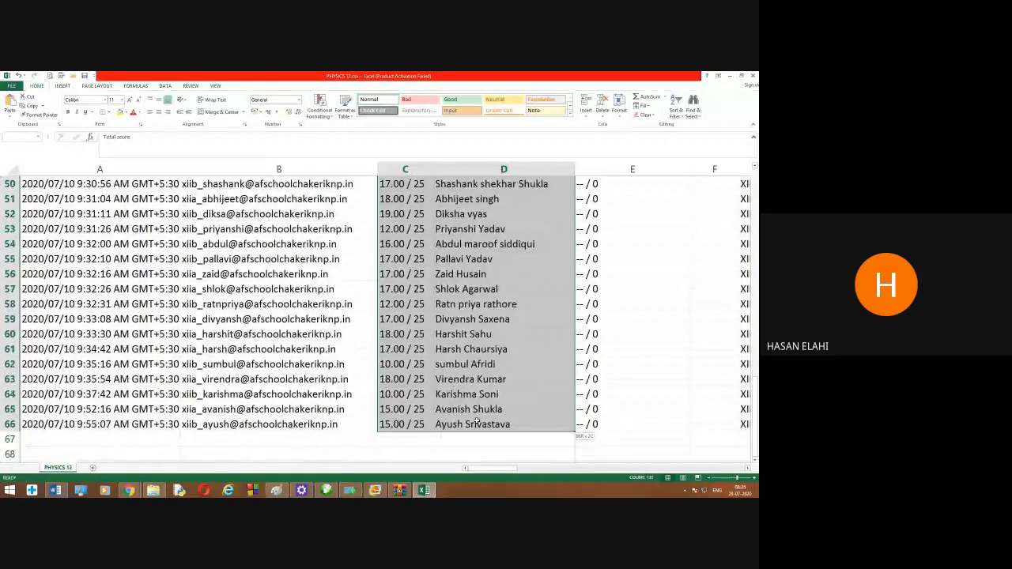
key(ctrl+c)
key(ctrl+n)
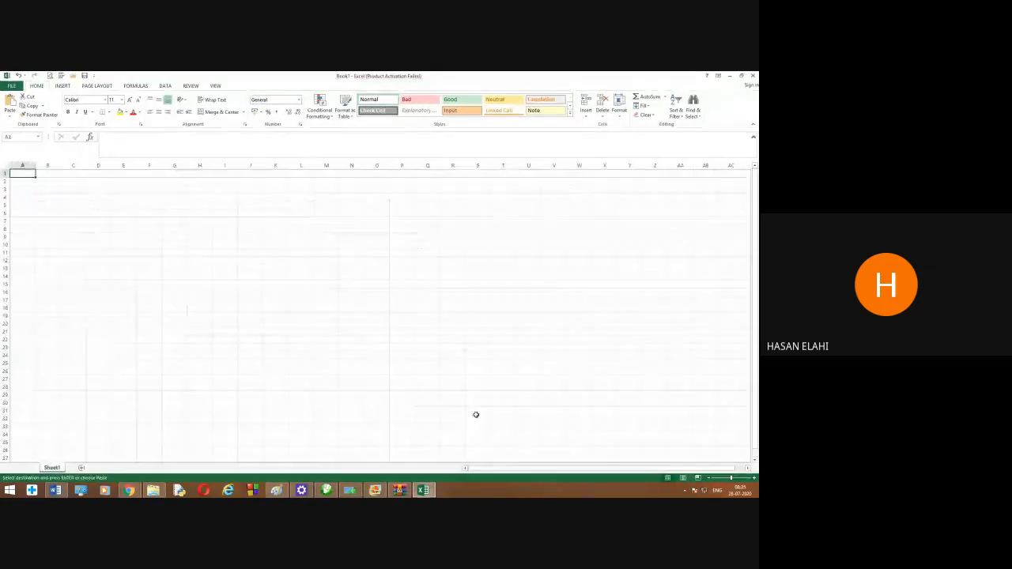
click(269, 245)
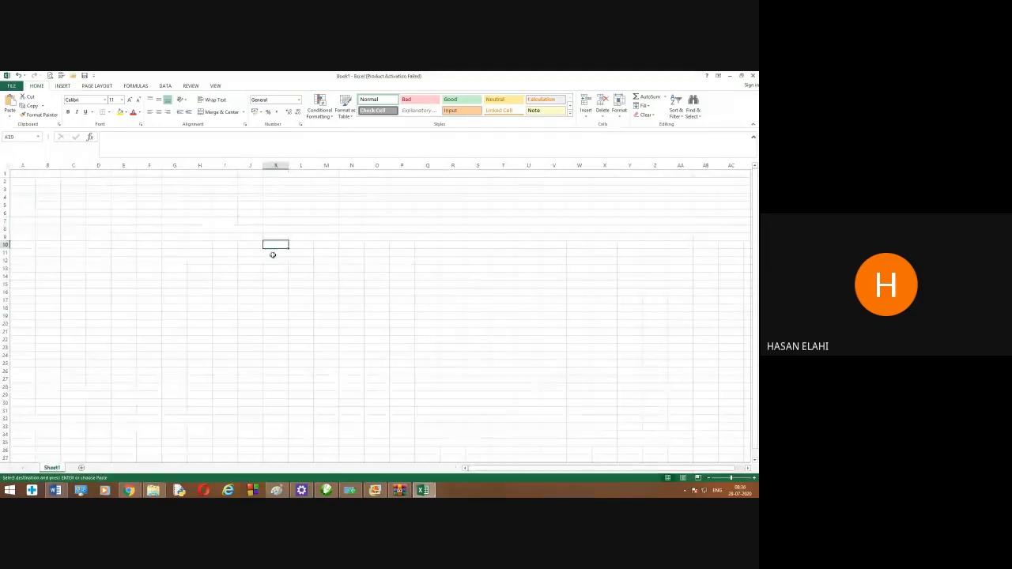
key(ctrl+v)
double_click(289, 165)
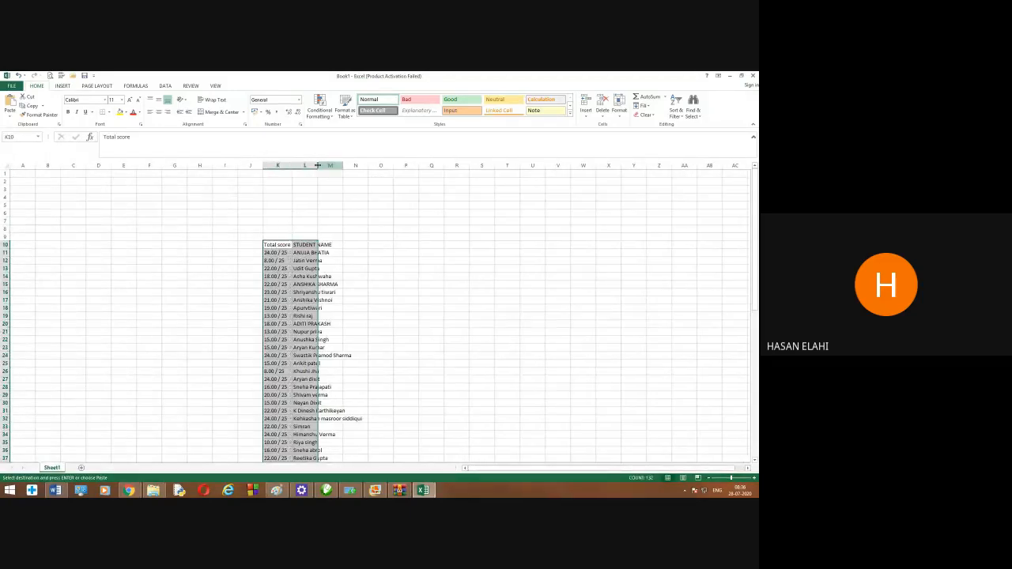
double_click(317, 165)
Merge and center cells K8:L8 above the pasted scores and enter the heading PHYS CLASS XII.
drag(273, 228, 357, 228)
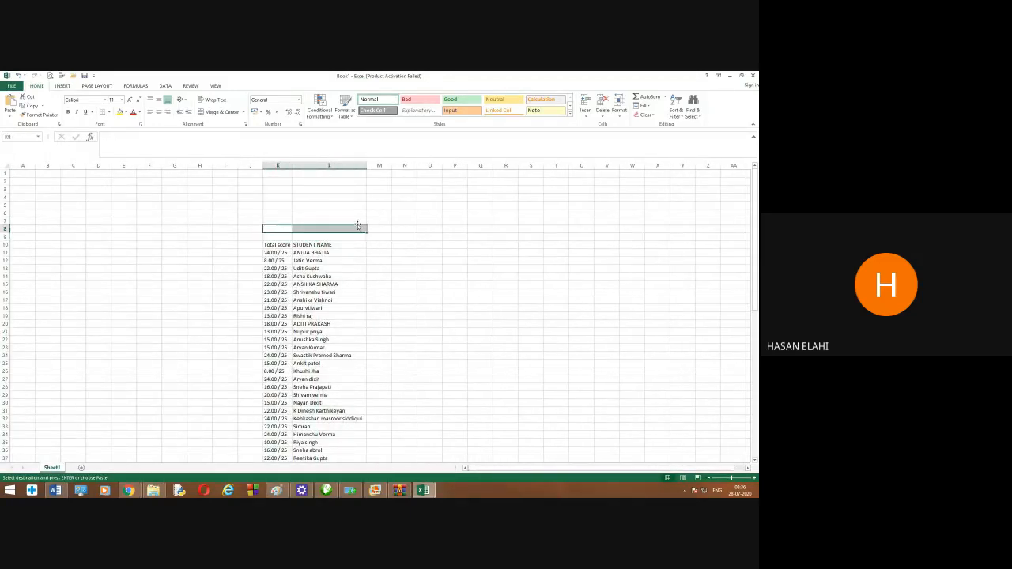
click(221, 111)
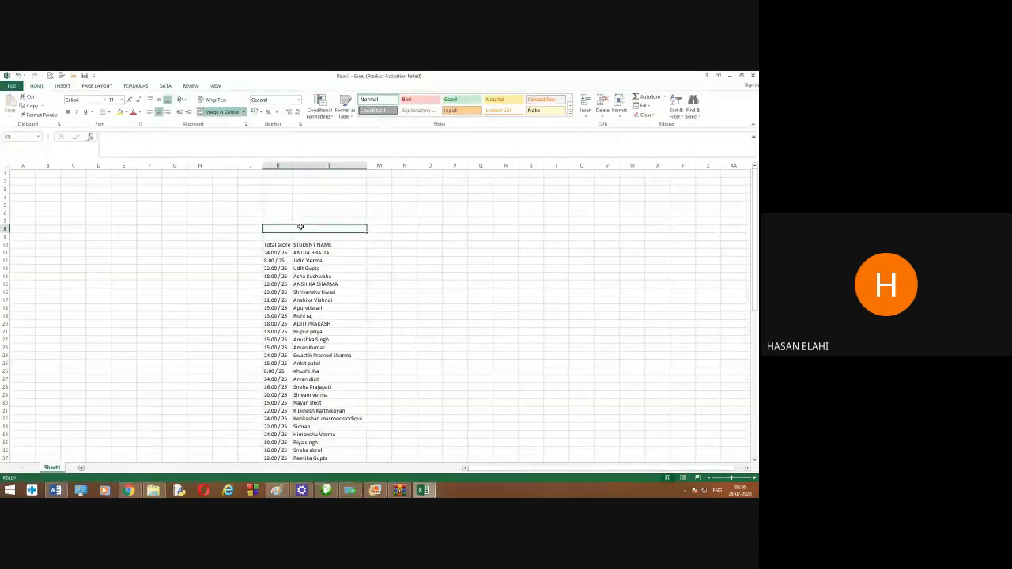
text(PHYS)
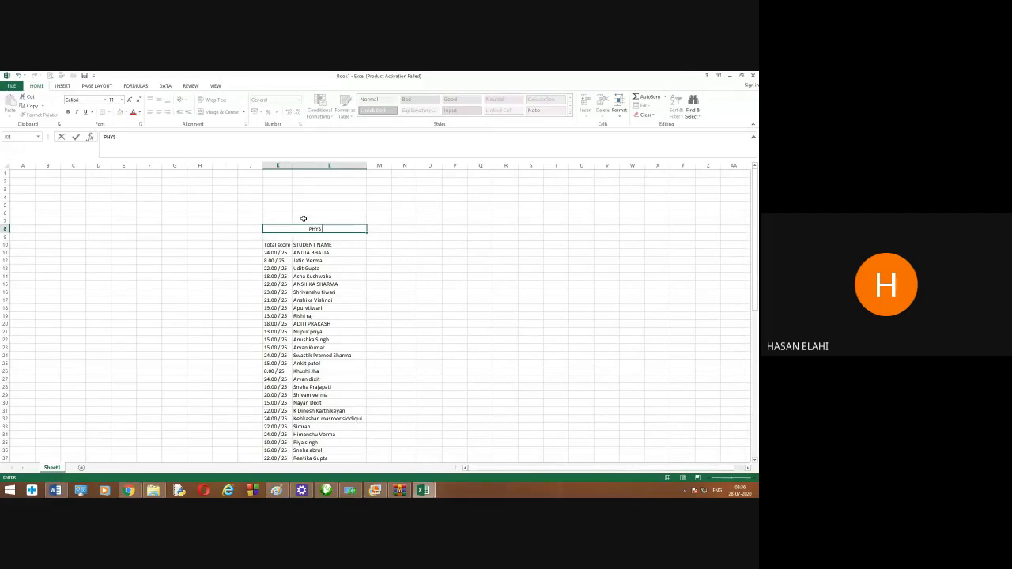
text( CLASS XII)
click(510, 252)
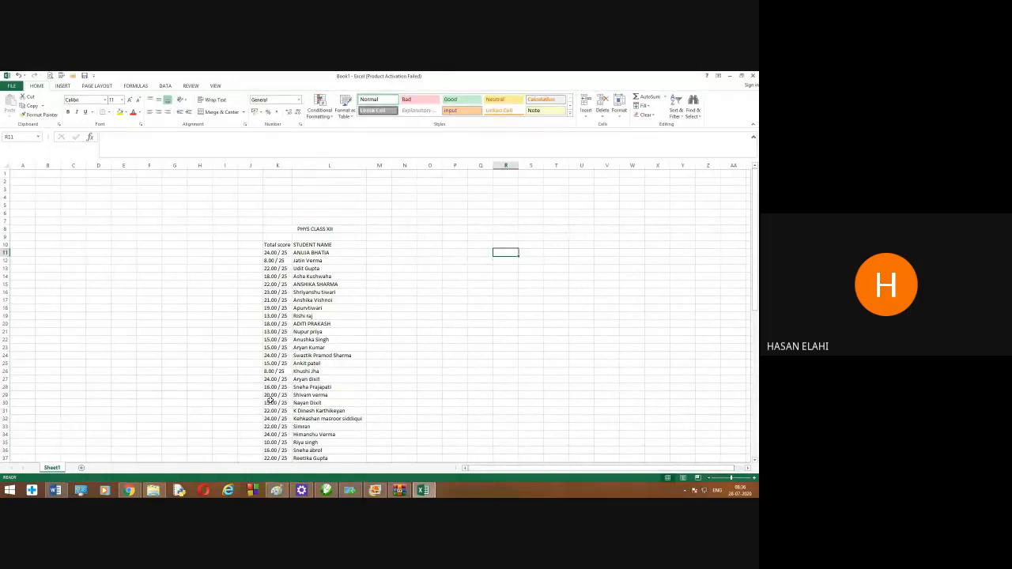
Switch to the PHYSICS 12 form in Chrome, look over the first sections of its questions, and return to the Google Forms home page.
mouse_move(128, 490)
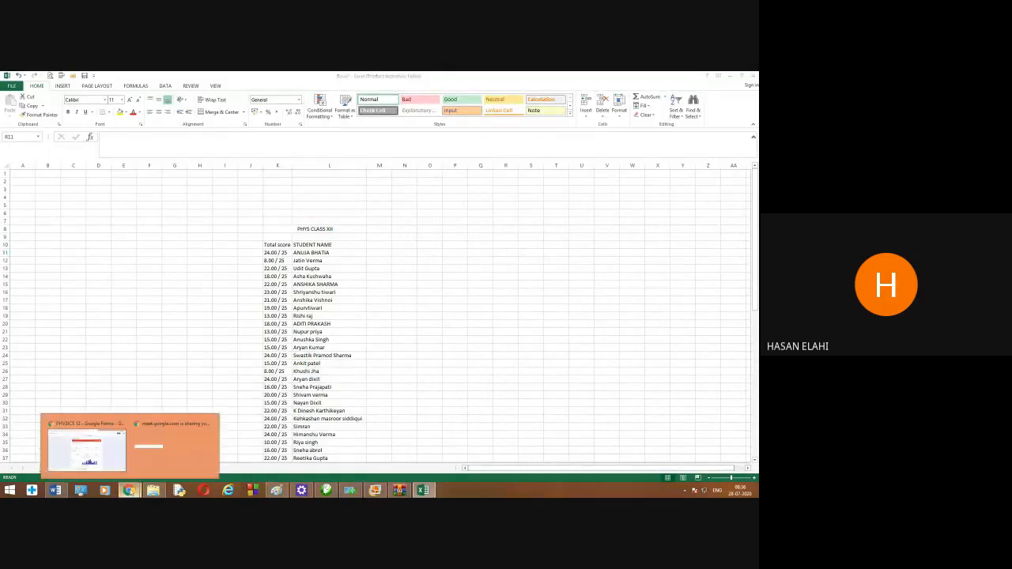
click(110, 446)
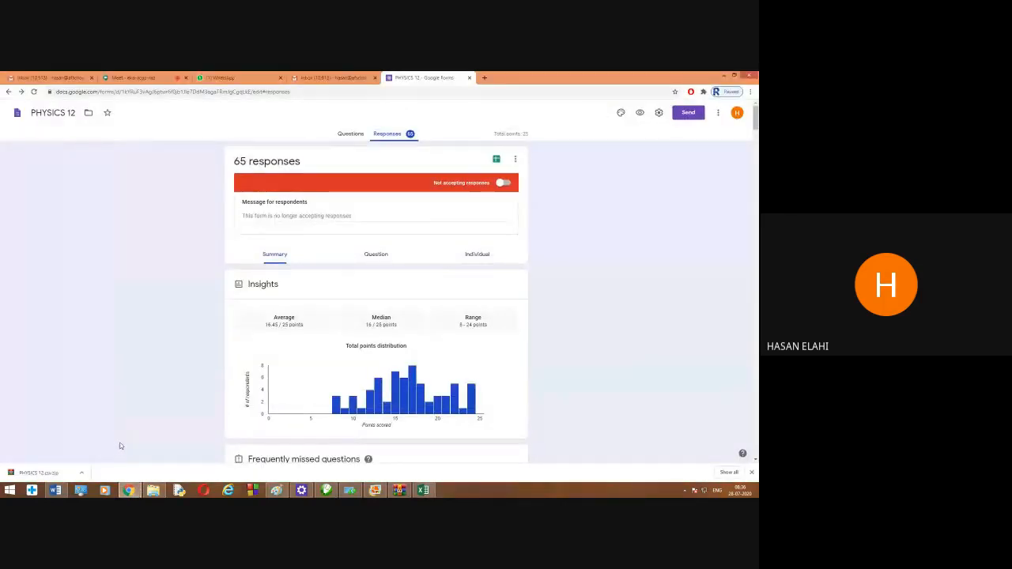
click(348, 136)
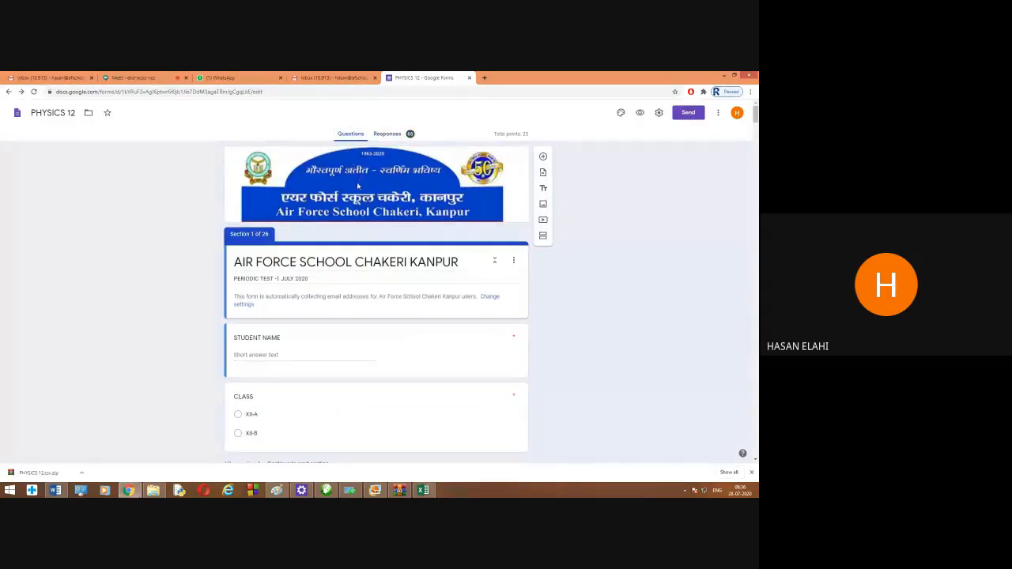
scroll(387, 357, down, 2)
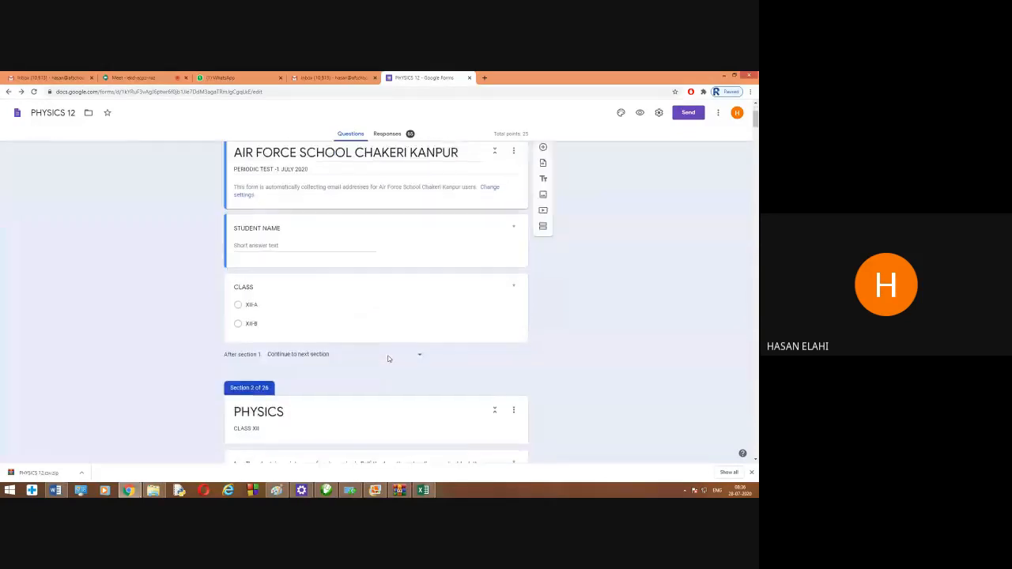
scroll(396, 334, up, 2)
click(16, 112)
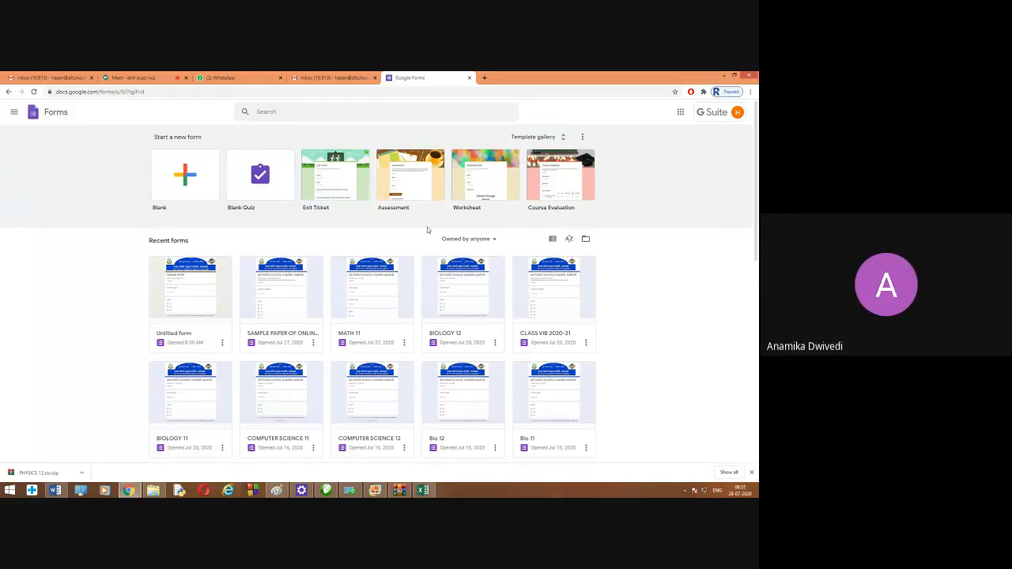
Switch to the Google Meet call and request to stop recording the meeting.
click(130, 78)
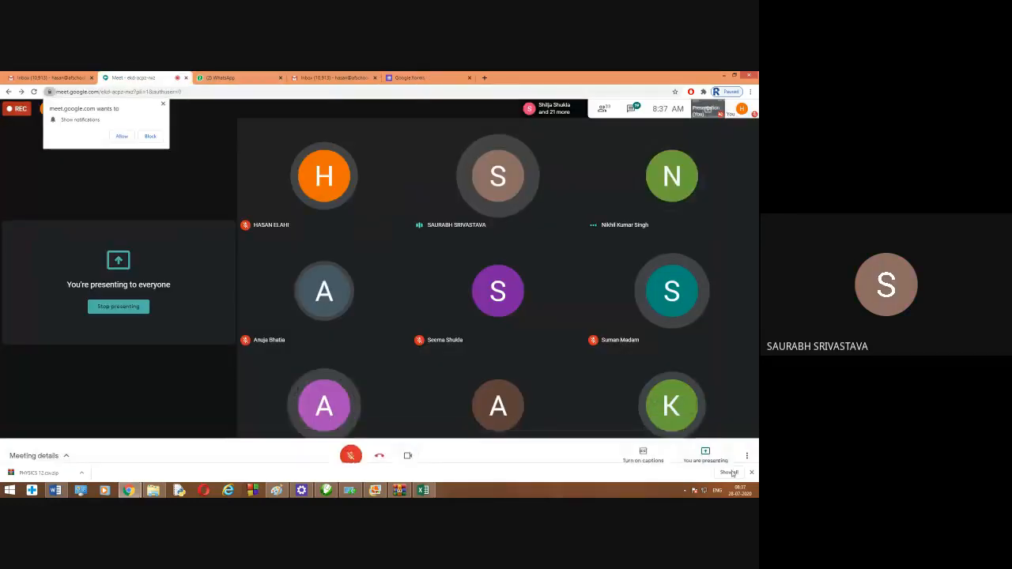
click(746, 447)
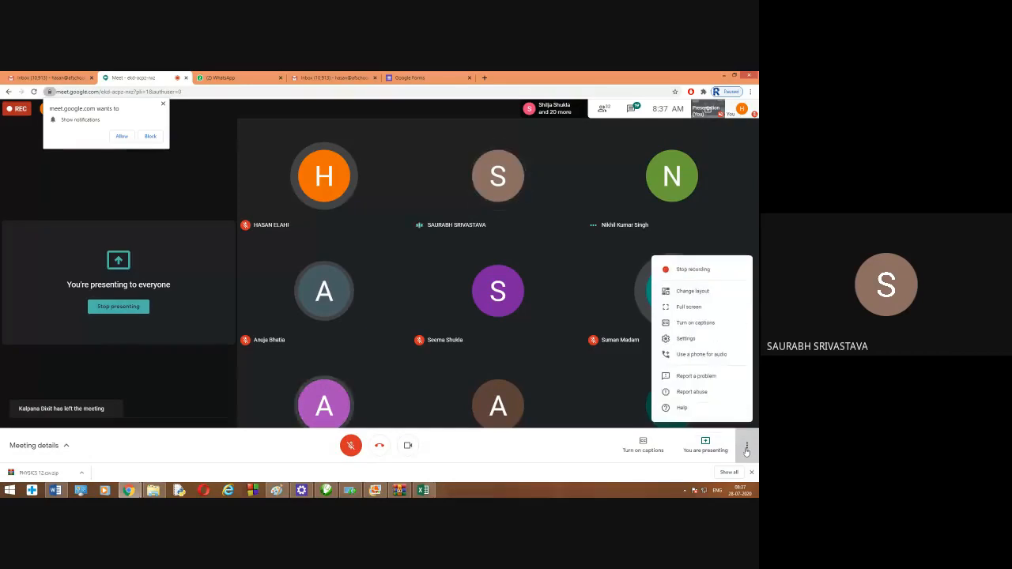
click(692, 270)
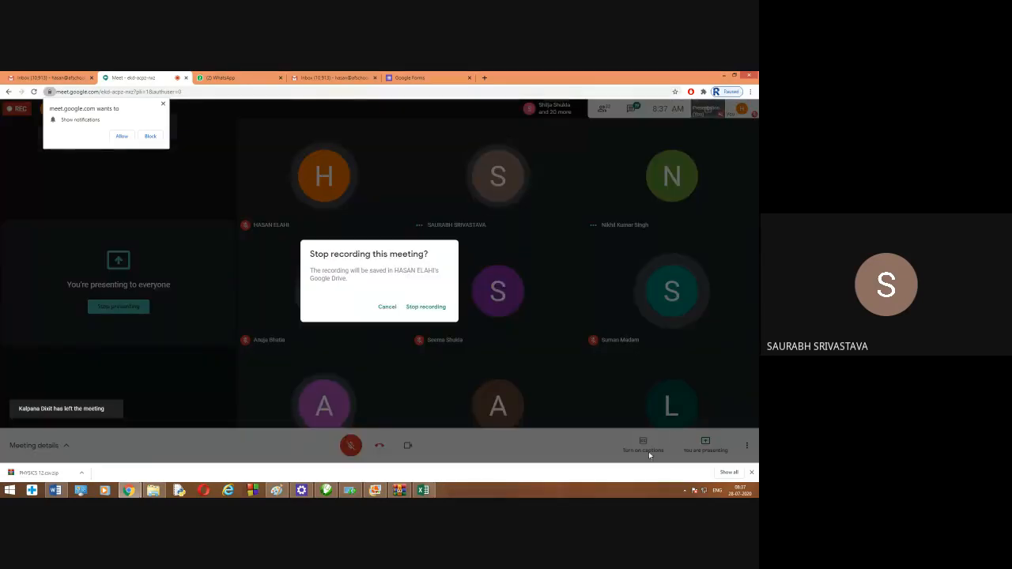